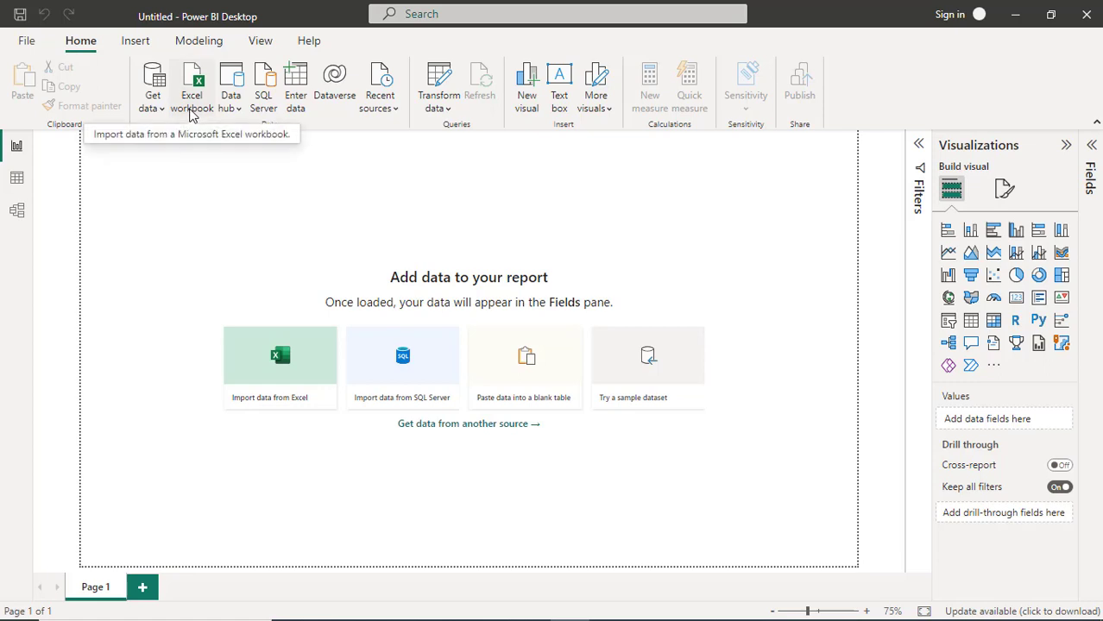
- Browse for an Excel workbook to import in D:, Recording_Videos, Power_Bi_Recordings_&_Material, Data_sets
{"action": "left_click", "coordinate": [192, 114]}
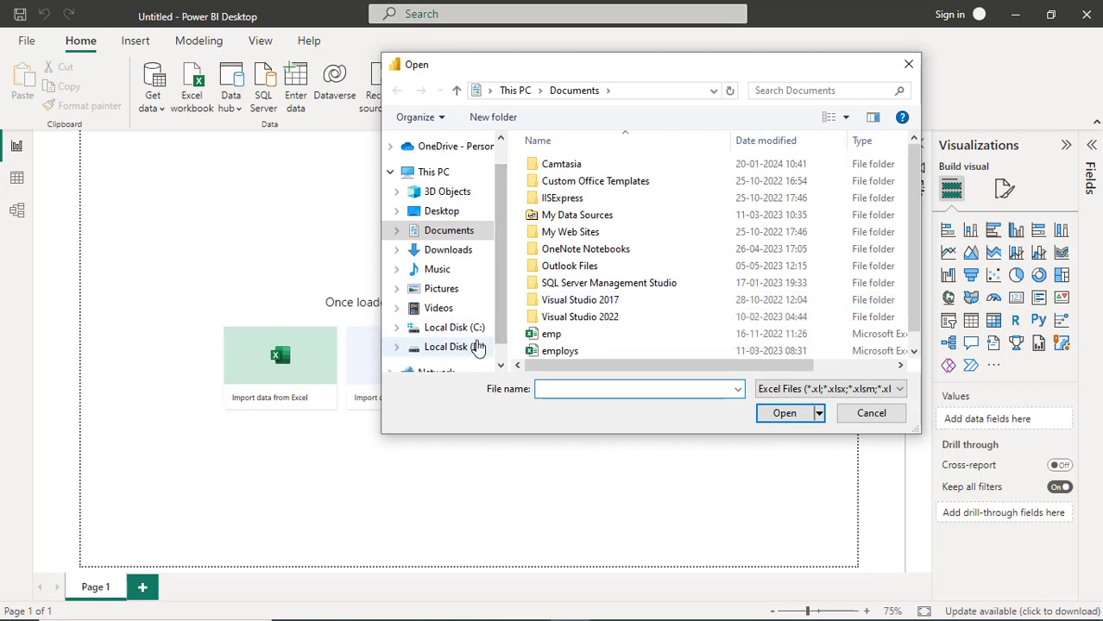
{"action": "left_click", "coordinate": [478, 347]}
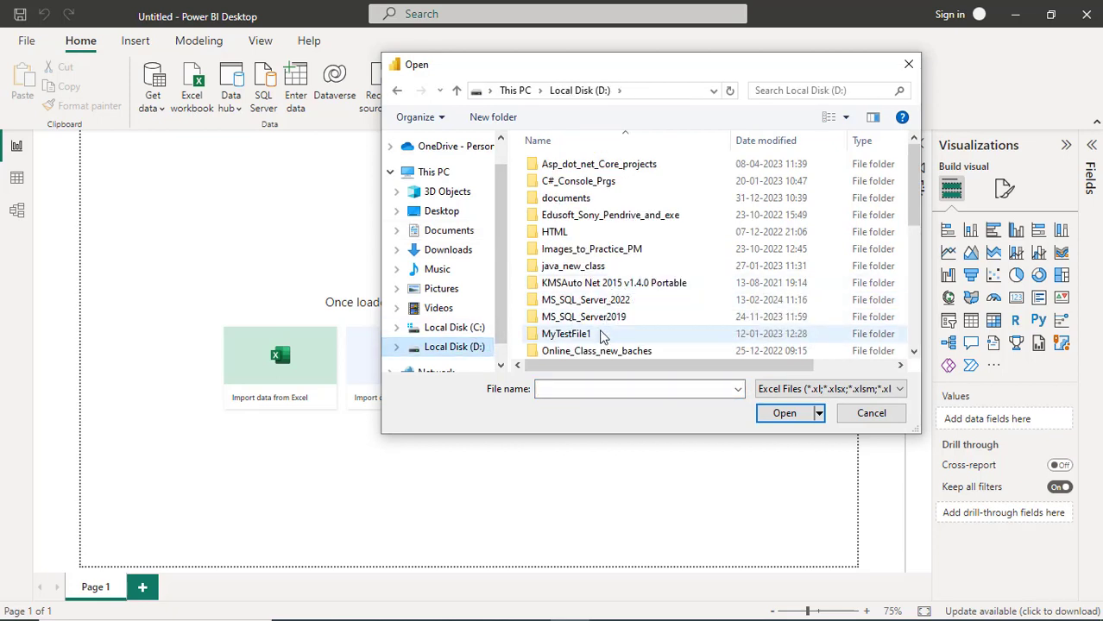
{"action": "scroll", "coordinate": [604, 321], "scroll_direction": "down", "scroll_amount": 4}
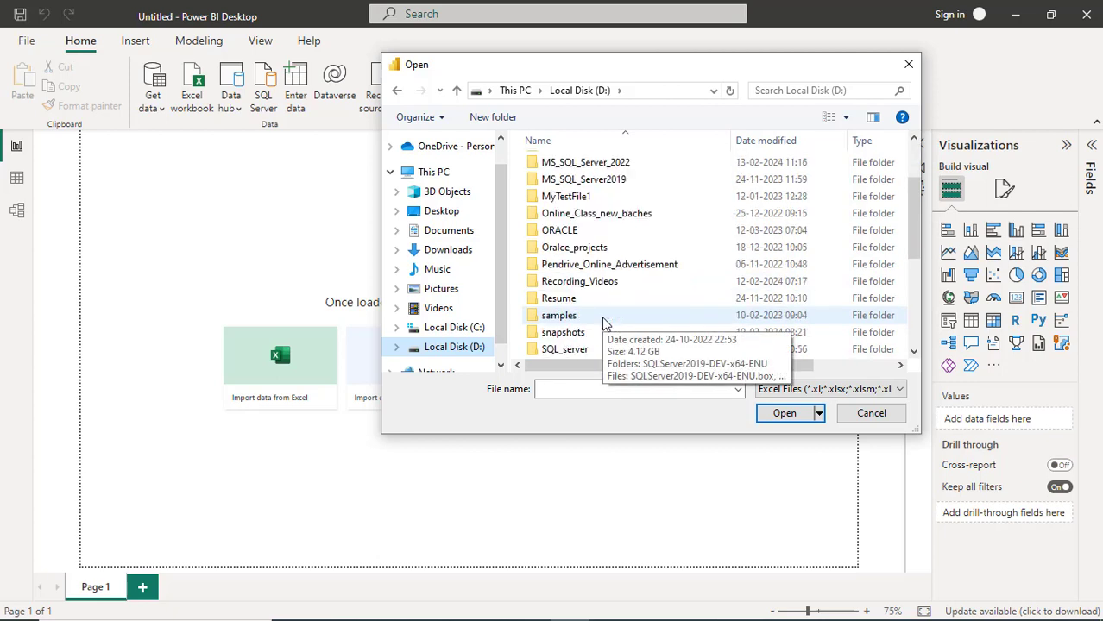
{"action": "double_click", "coordinate": [594, 231]}
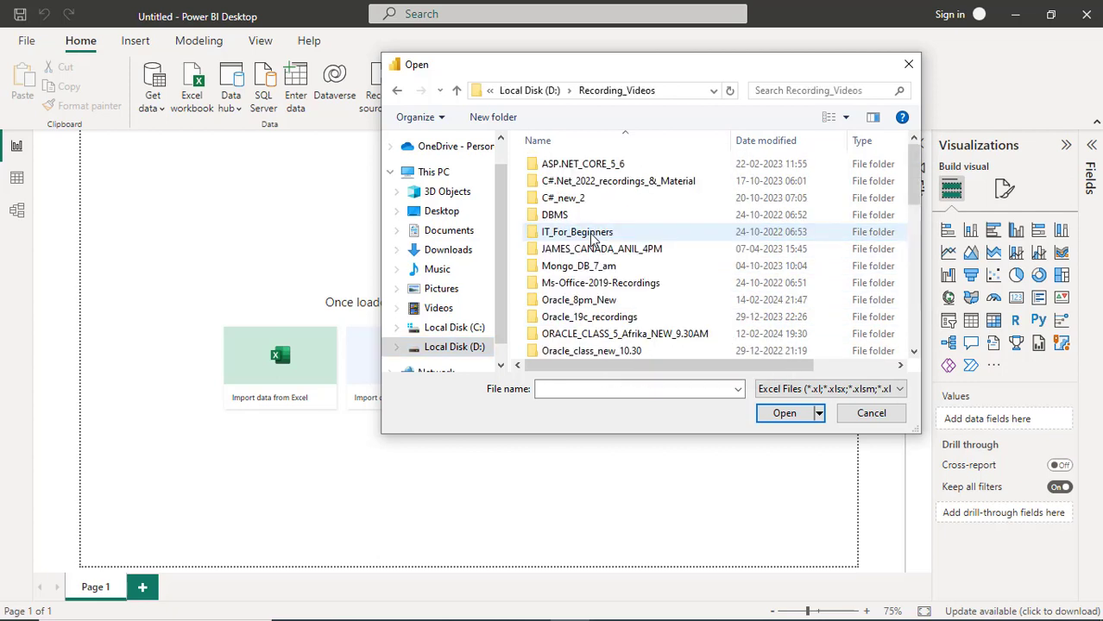
{"action": "scroll", "coordinate": [594, 233], "scroll_direction": "down", "scroll_amount": 2}
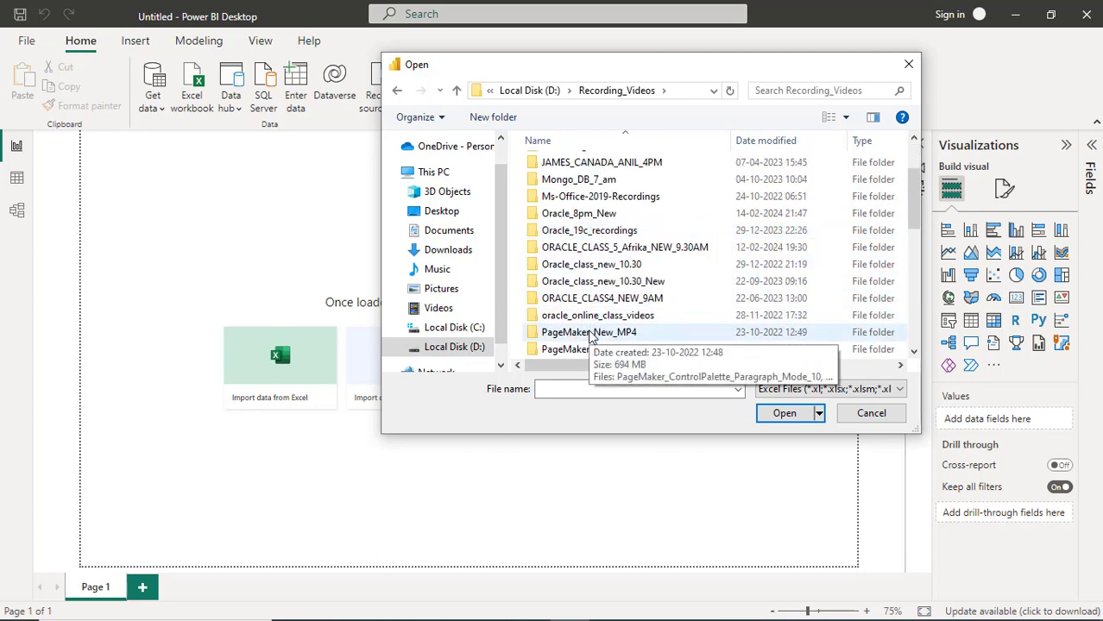
{"action": "scroll", "coordinate": [592, 317], "scroll_direction": "down", "scroll_amount": 2}
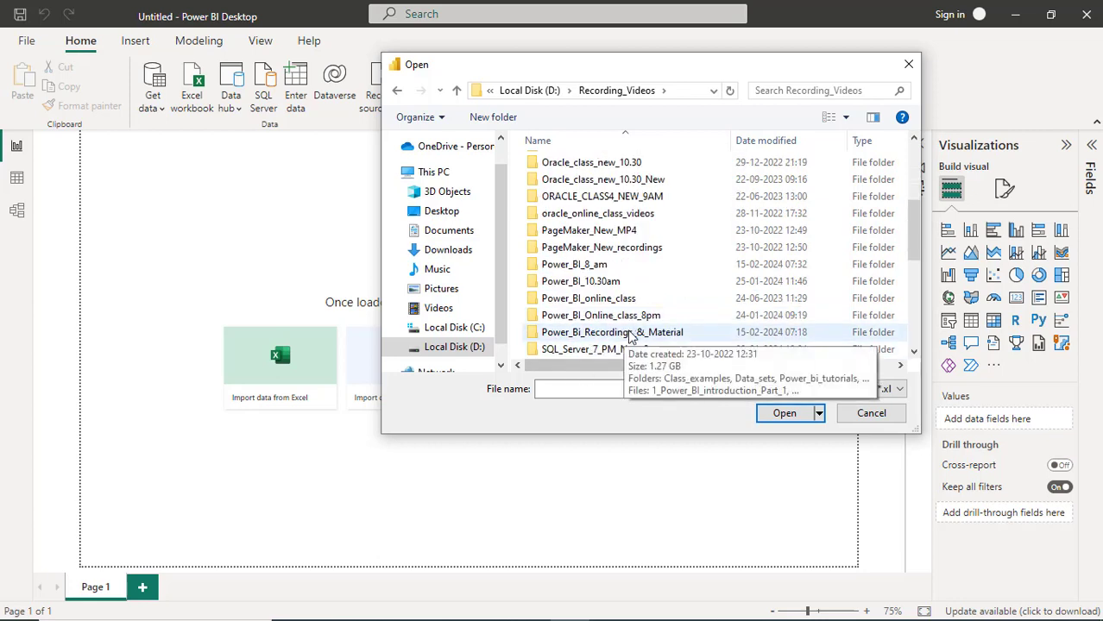
{"action": "left_click", "coordinate": [631, 337]}
{"action": "double_click", "coordinate": [631, 339]}
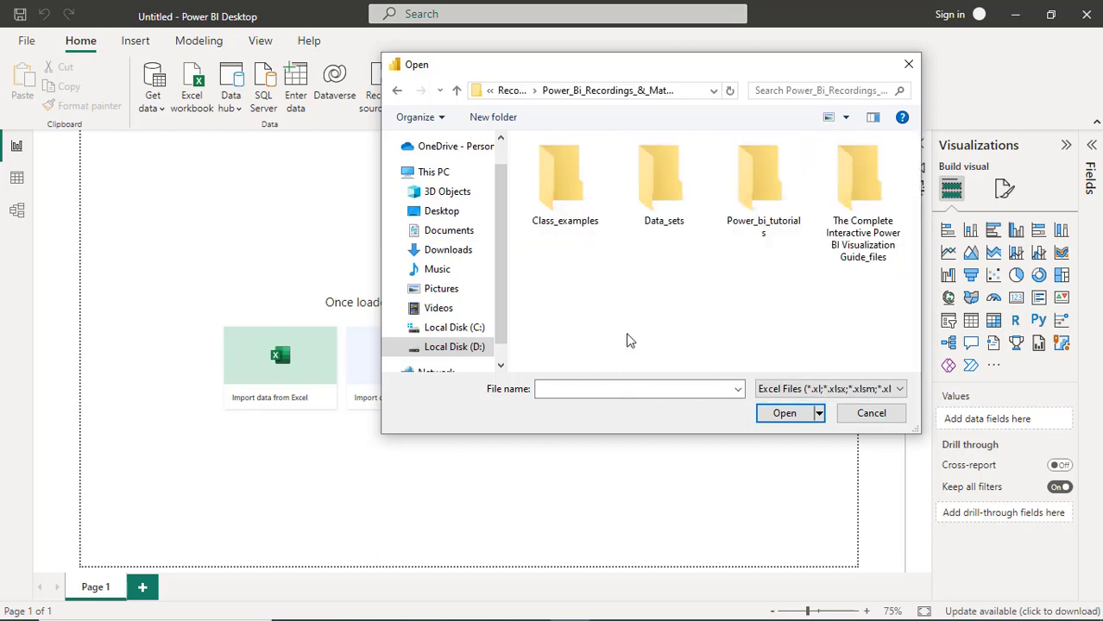
{"action": "double_click", "coordinate": [664, 222]}
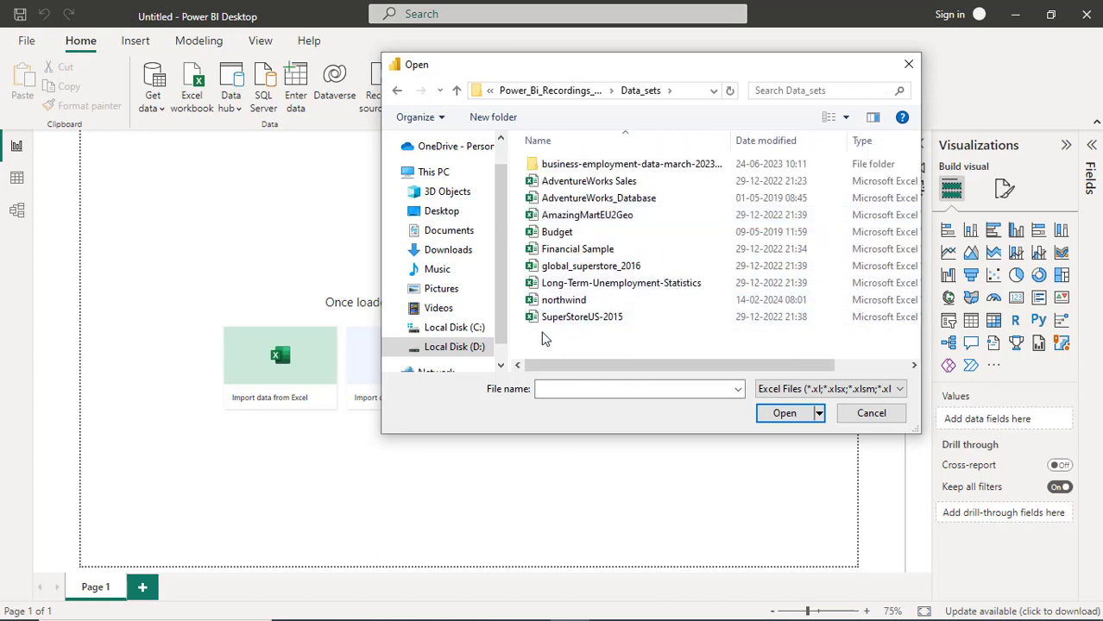
- Open the global_superstore_2016 workbook, preview its Orders table's columns and load that table
{"action": "left_click", "coordinate": [562, 268]}
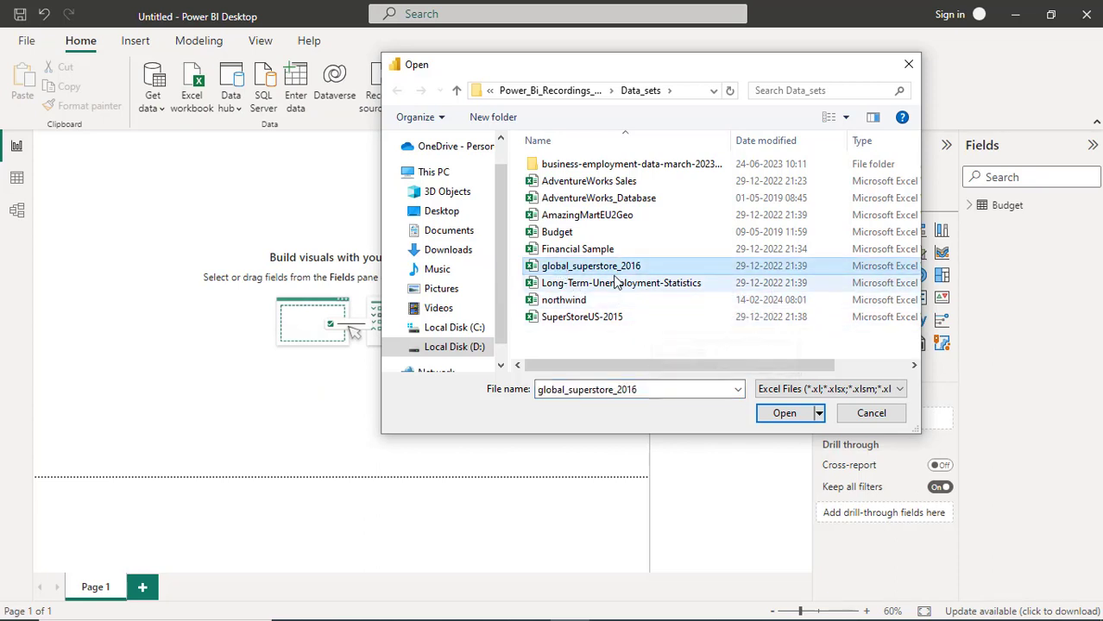
{"action": "left_click", "coordinate": [782, 413]}
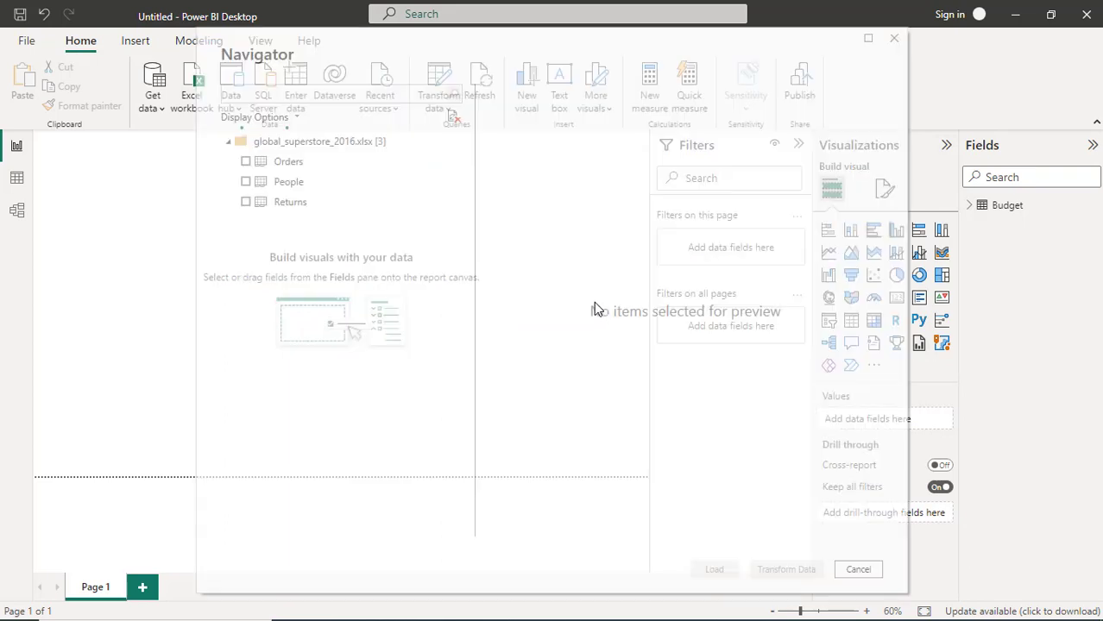
{"action": "left_click", "coordinate": [246, 164]}
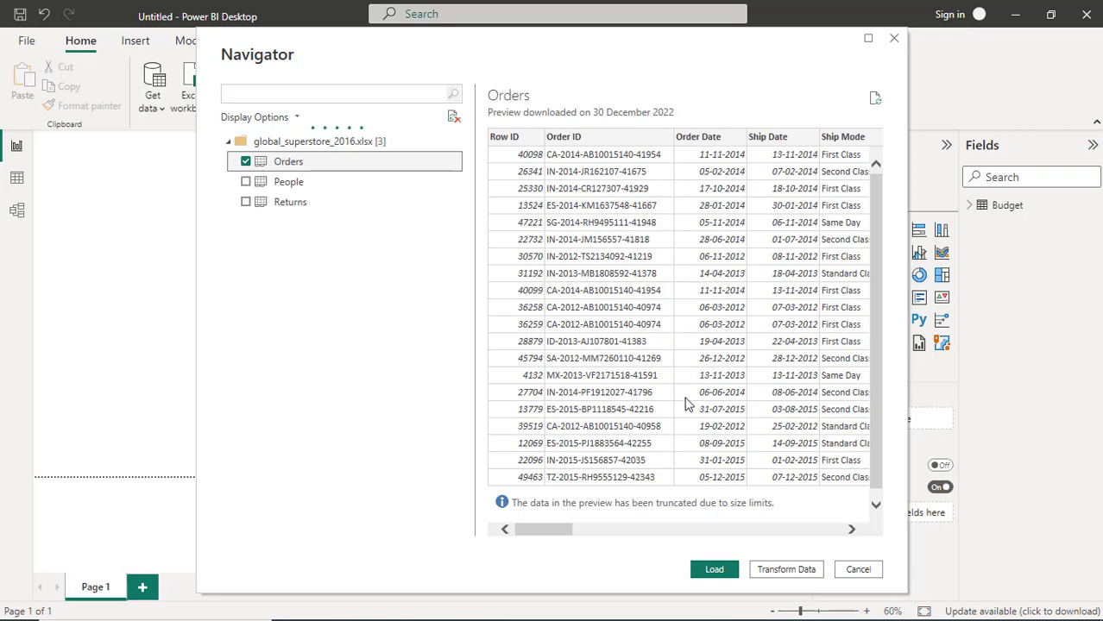
{"action": "left_click_drag", "start_coordinate": [564, 525], "coordinate": [535, 528]}
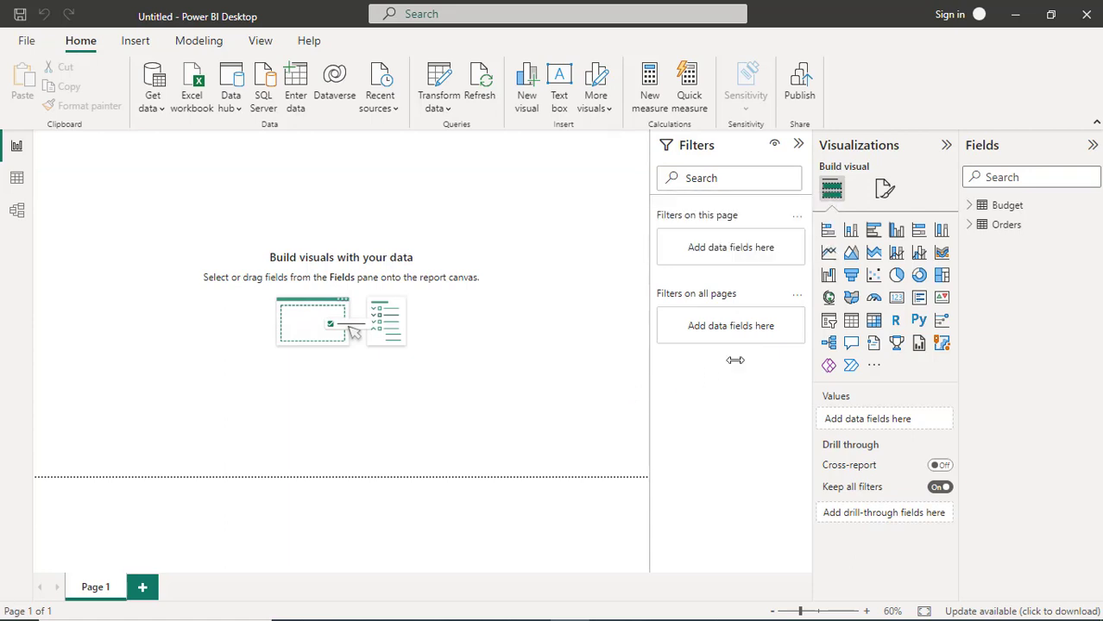
- Expand the Orders table's fields, and add an enlarged stacked bar chart near the middle of the report page
{"action": "left_click", "coordinate": [971, 225]}
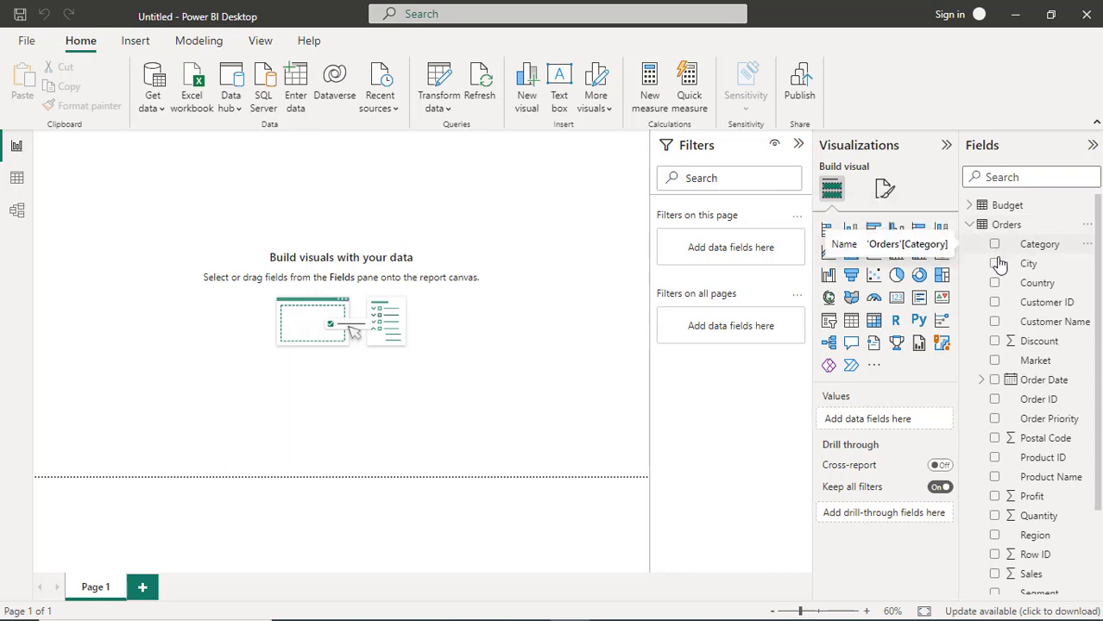
{"action": "scroll", "coordinate": [1053, 467], "scroll_direction": "down", "scroll_amount": 5}
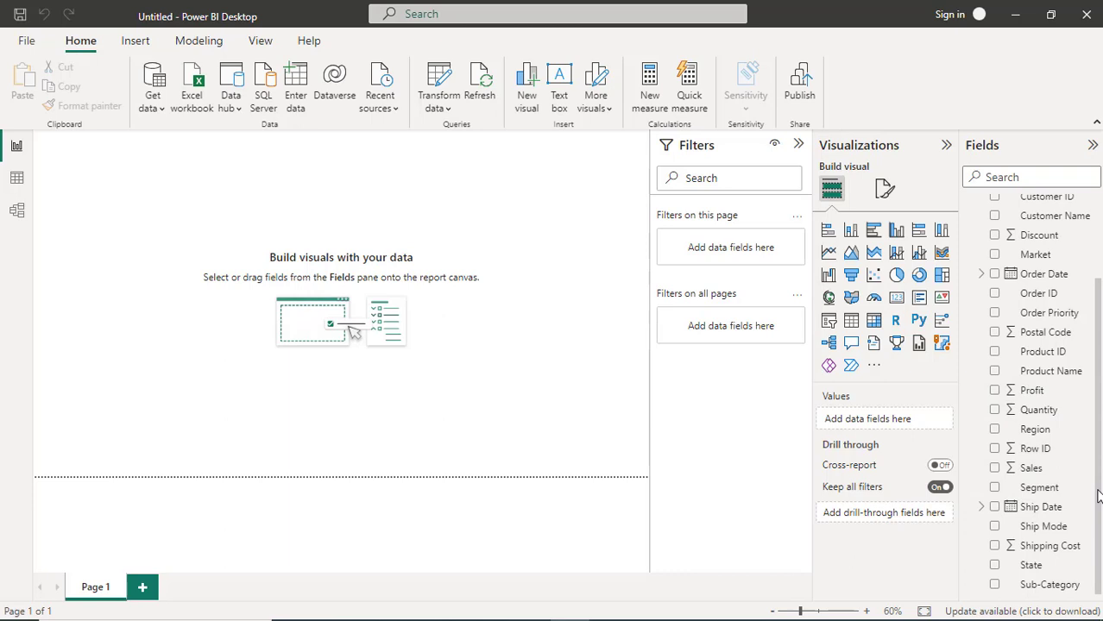
{"action": "scroll", "coordinate": [1098, 494], "scroll_direction": "up", "scroll_amount": 5}
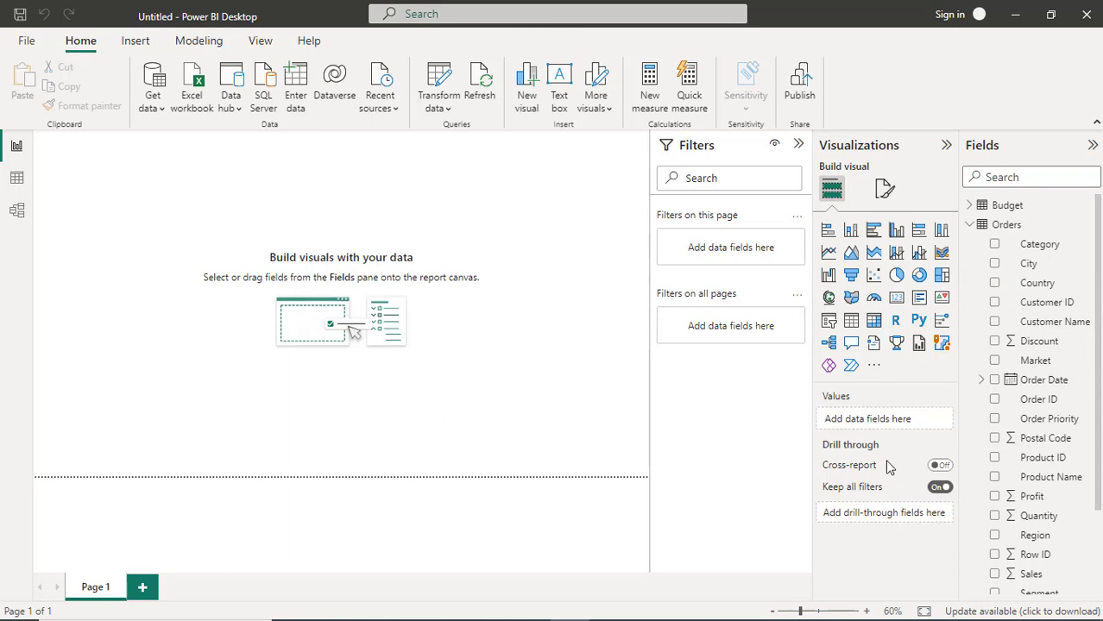
{"action": "left_click", "coordinate": [829, 237]}
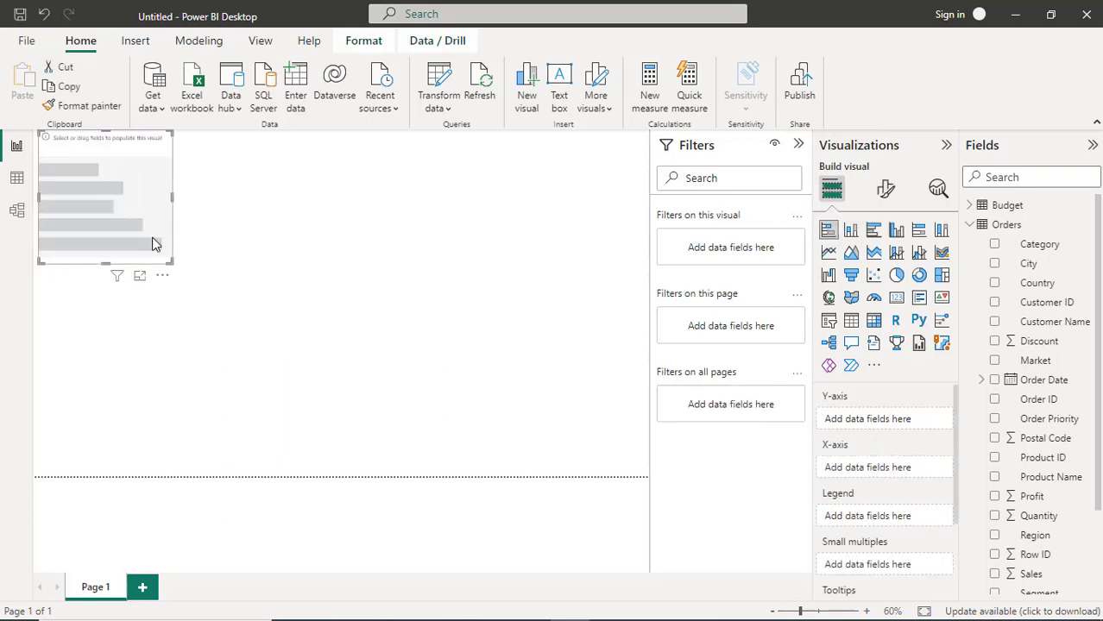
{"action": "left_click_drag", "start_coordinate": [154, 238], "coordinate": [253, 270]}
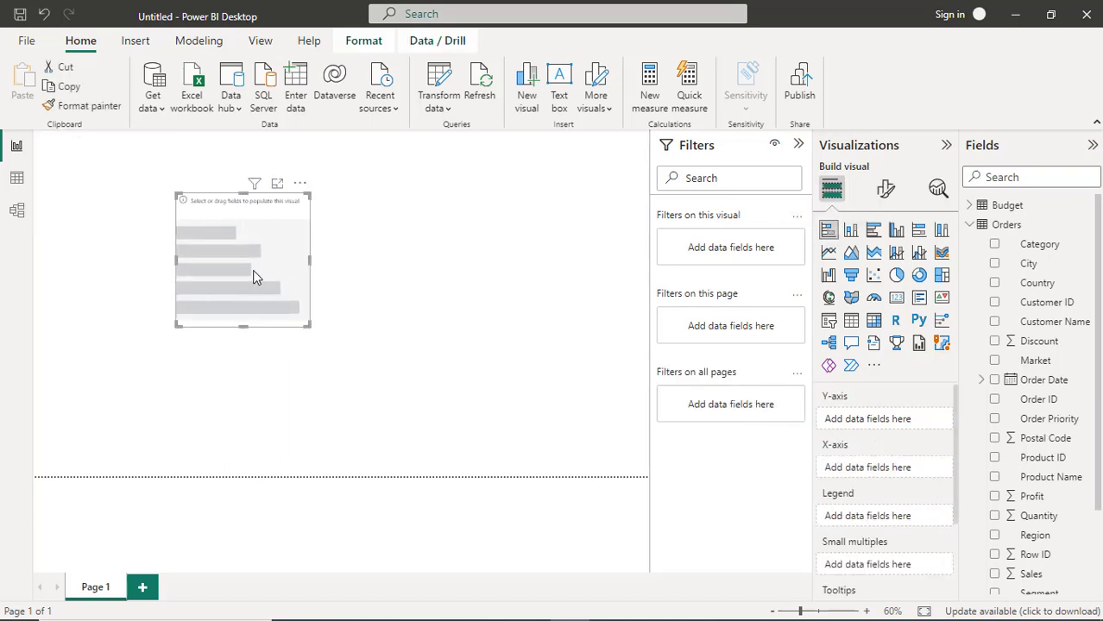
{"action": "left_click_drag", "start_coordinate": [309, 324], "coordinate": [504, 429]}
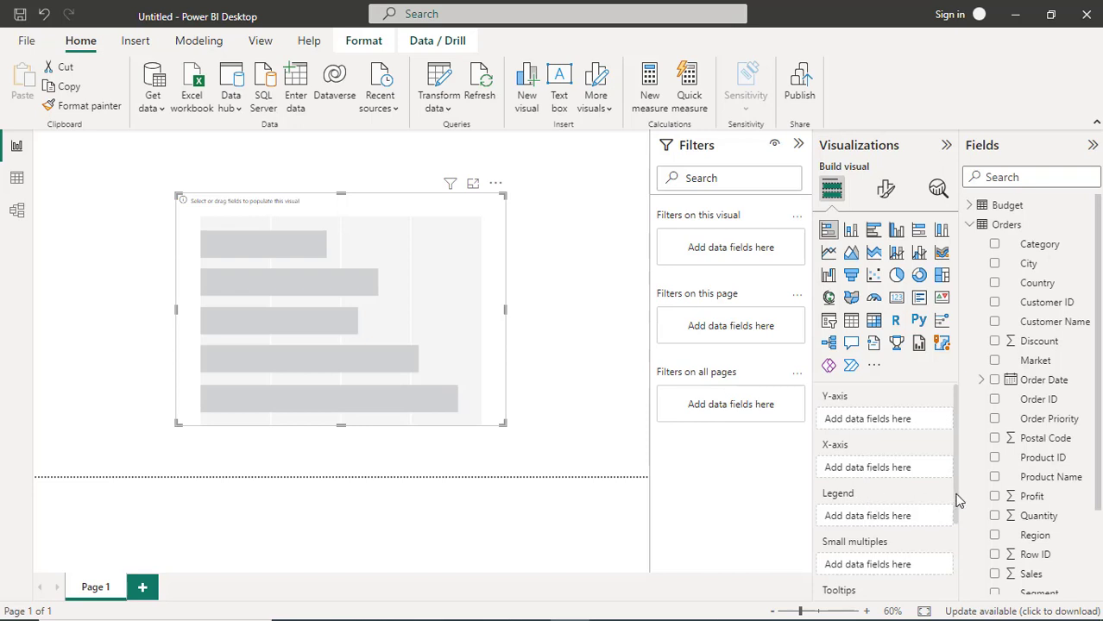
- Assign Country to the bar chart's Y-axis and Sales to its X-axis
{"action": "mouse_move", "coordinate": [956, 501]}
{"action": "left_mouse_down"}
{"action": "mouse_move", "coordinate": [953, 559]}
{"action": "mouse_move", "coordinate": [954, 483]}
{"action": "left_mouse_up"}
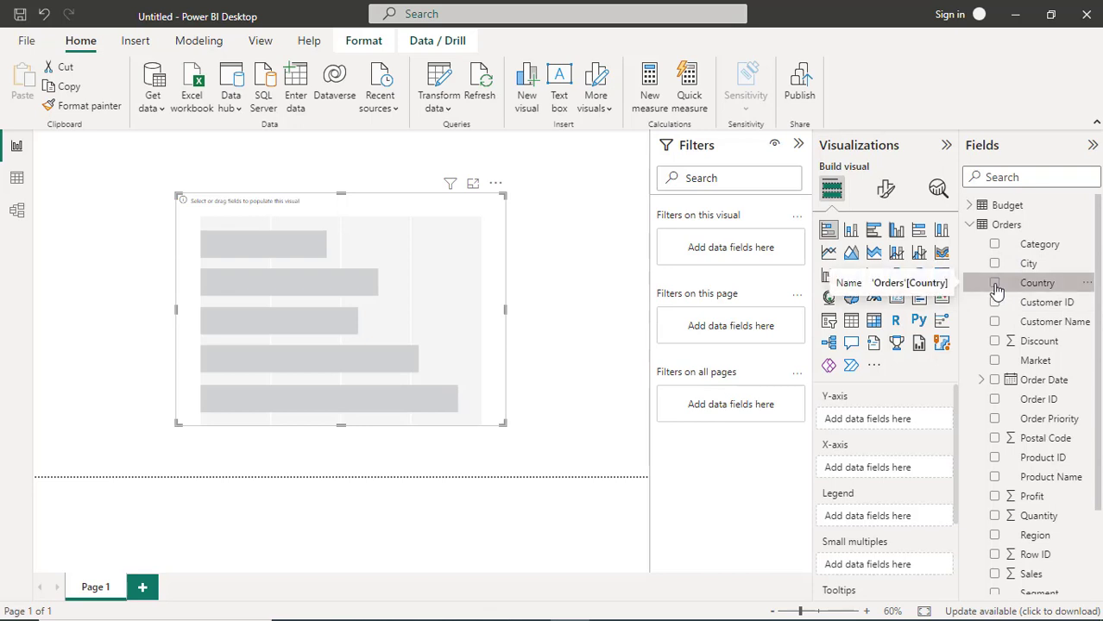
{"action": "left_click_drag", "start_coordinate": [995, 291], "coordinate": [846, 423]}
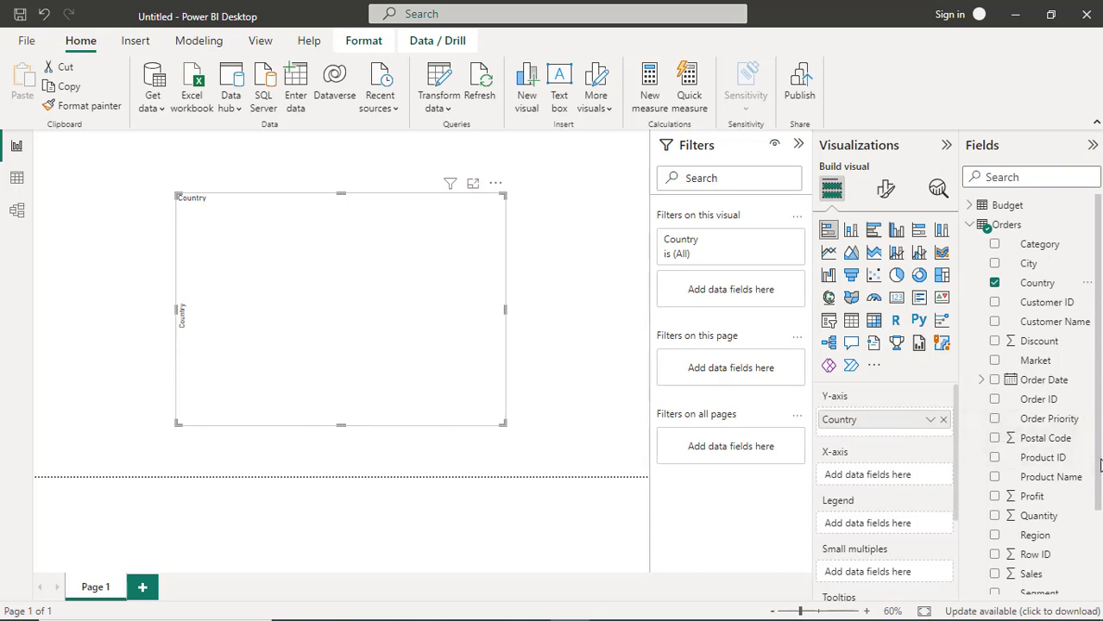
{"action": "scroll", "coordinate": [1098, 536], "scroll_direction": "down", "scroll_amount": 3}
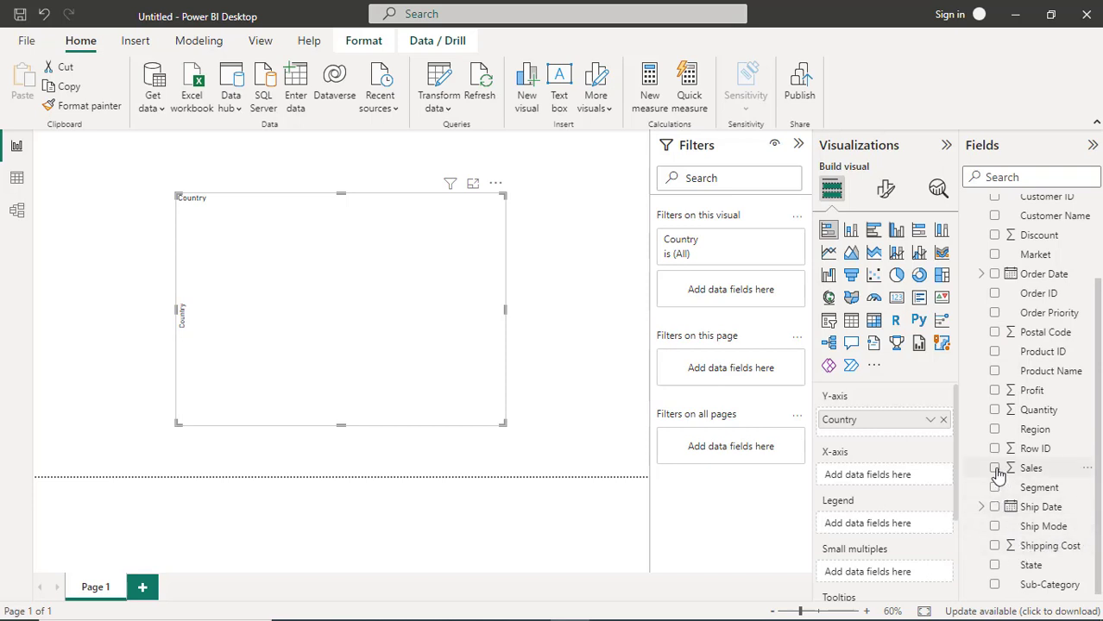
{"action": "left_click_drag", "start_coordinate": [998, 473], "coordinate": [848, 480]}
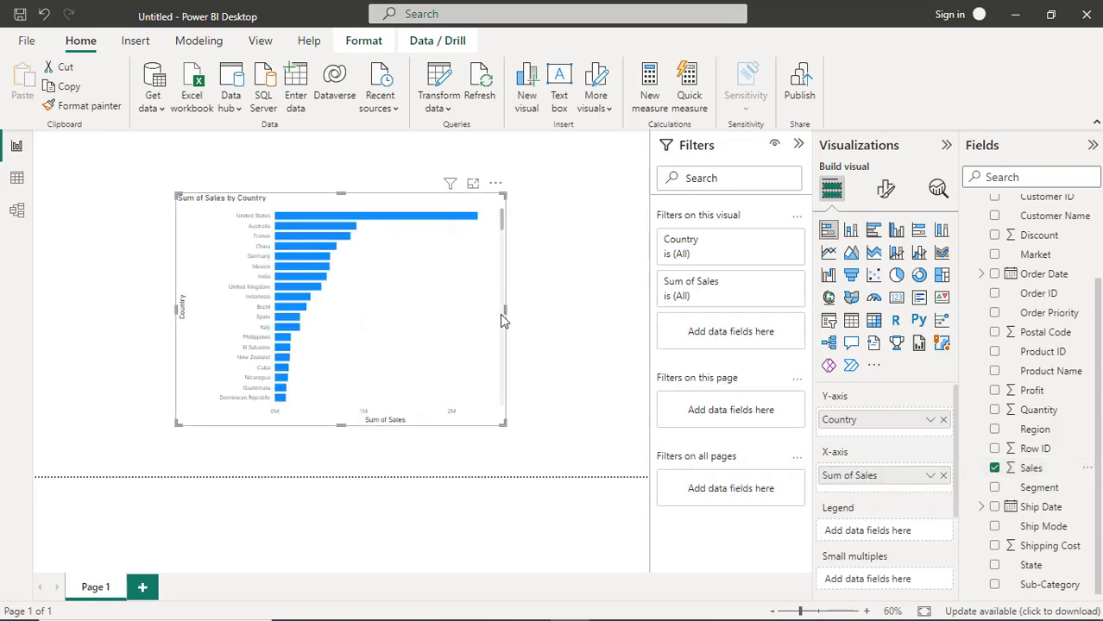
- Widen the sales by country chart on both sides and extend it upward
{"action": "left_click_drag", "start_coordinate": [505, 308], "coordinate": [572, 309]}
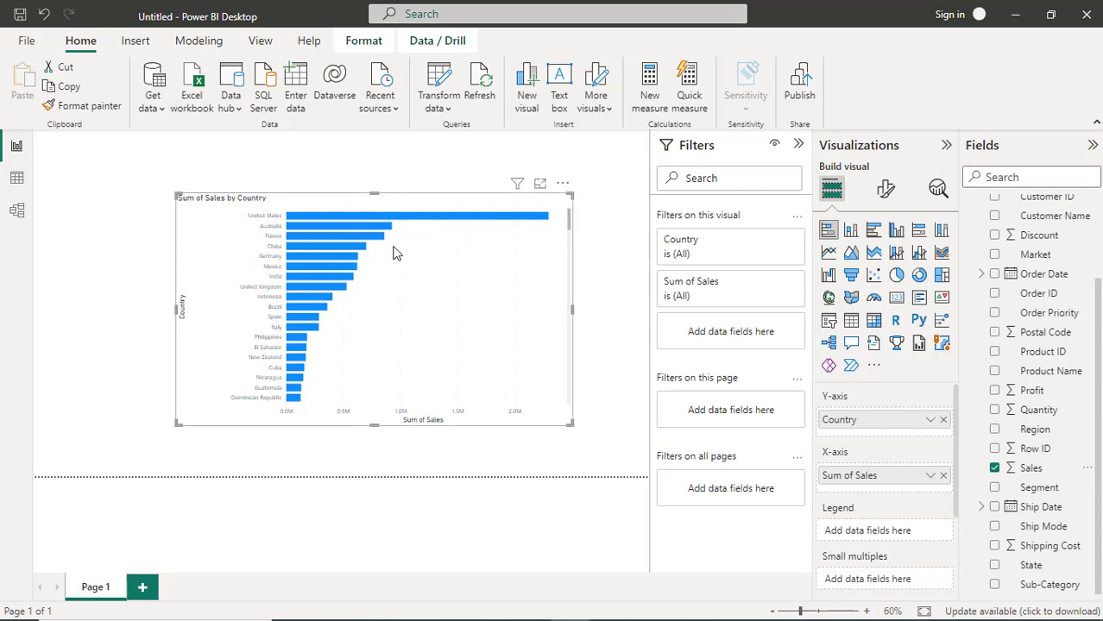
{"action": "left_click_drag", "start_coordinate": [373, 197], "coordinate": [374, 156]}
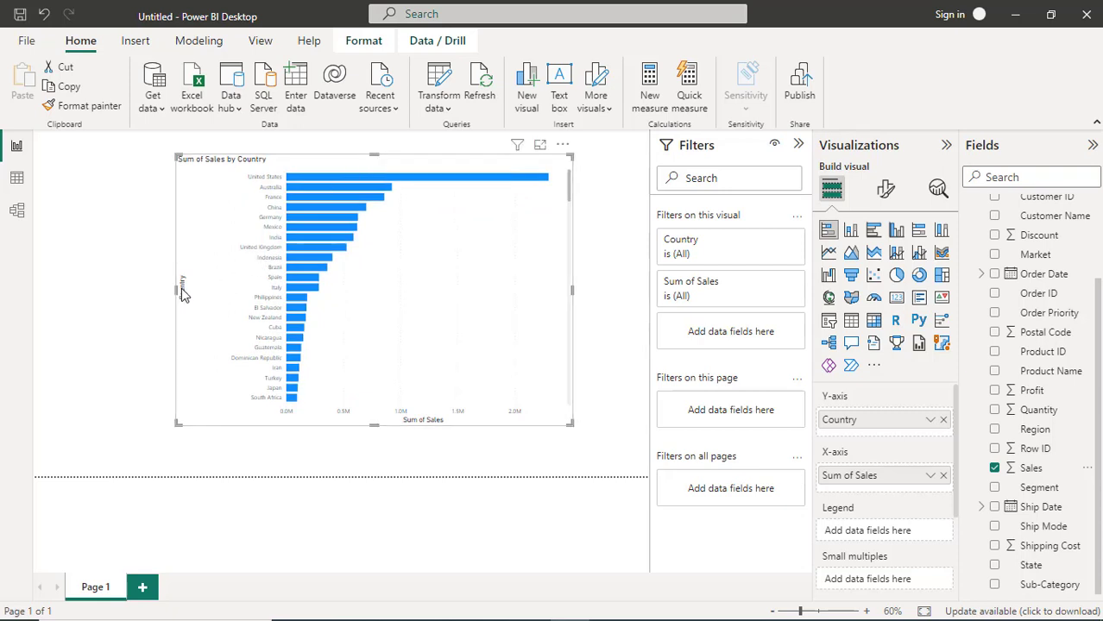
{"action": "mouse_move", "coordinate": [172, 293]}
{"action": "left_mouse_down"}
{"action": "mouse_move", "coordinate": [138, 293]}
{"action": "mouse_move", "coordinate": [180, 295]}
{"action": "mouse_move", "coordinate": [167, 283]}
{"action": "left_mouse_up"}
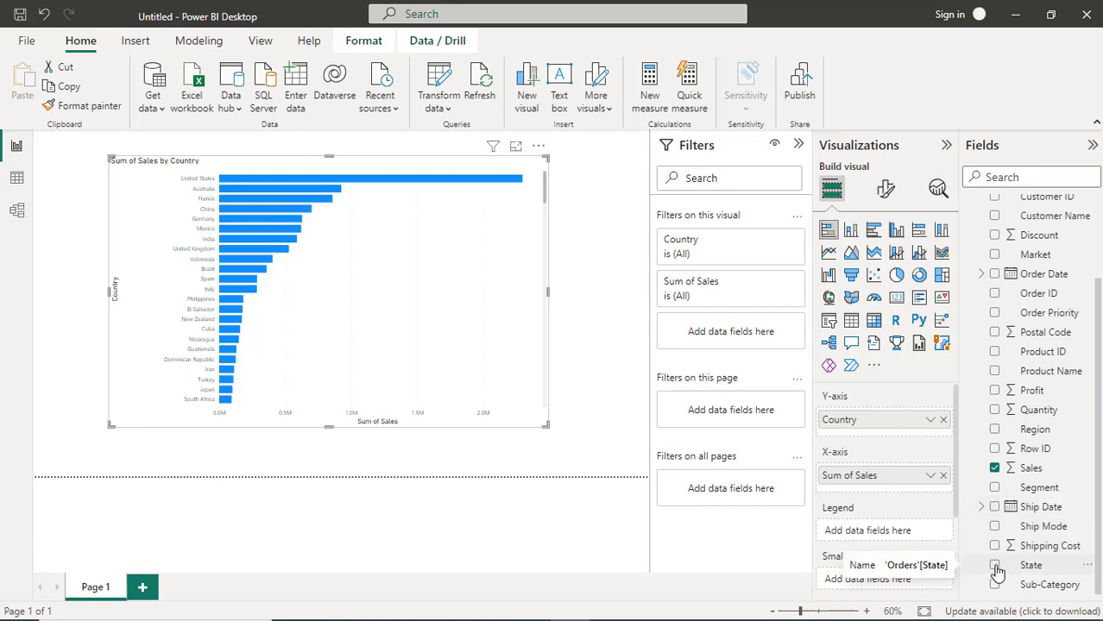
- Try State as the bar chart's legend, replacing it with City, and enlarge the chart slightly
{"action": "left_click_drag", "start_coordinate": [997, 572], "coordinate": [860, 532]}
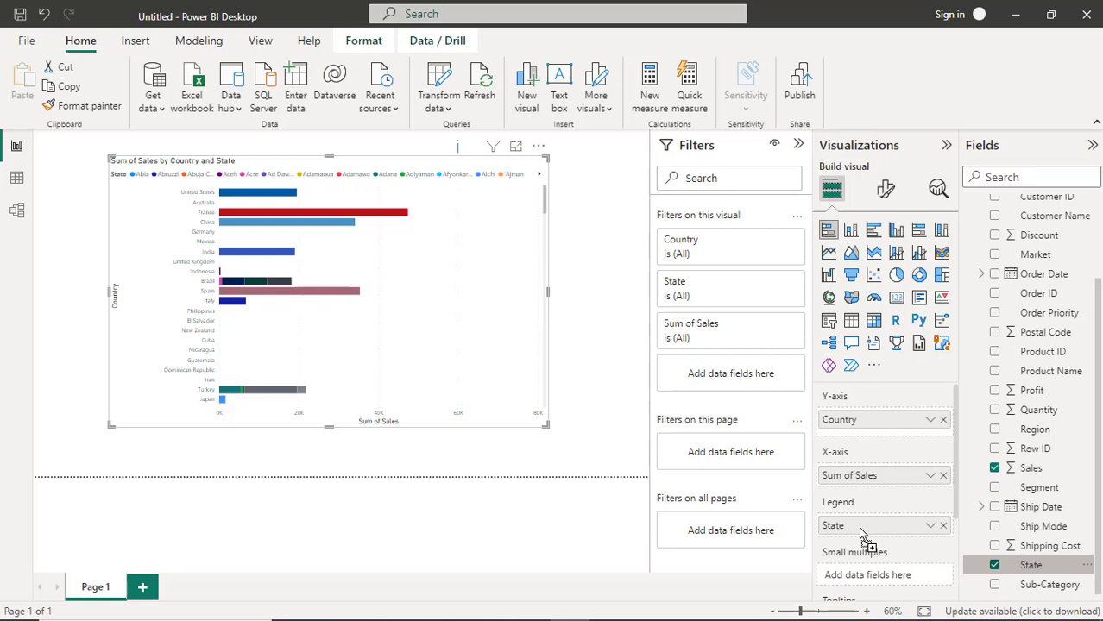
{"action": "left_click", "coordinate": [943, 527]}
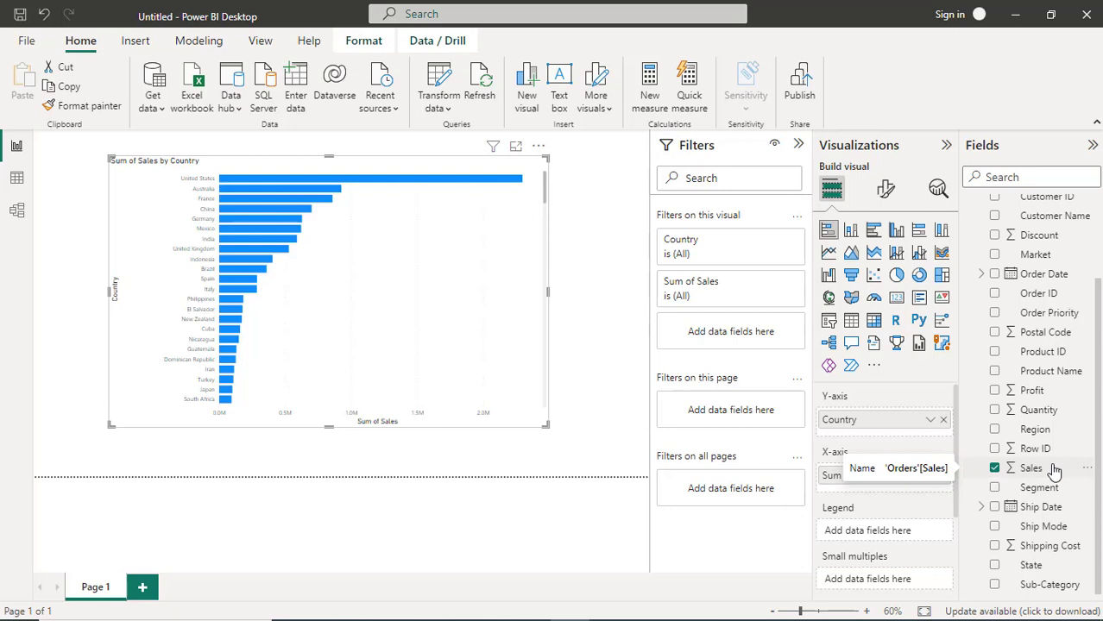
{"action": "scroll", "coordinate": [1053, 469], "scroll_direction": "up", "scroll_amount": 3}
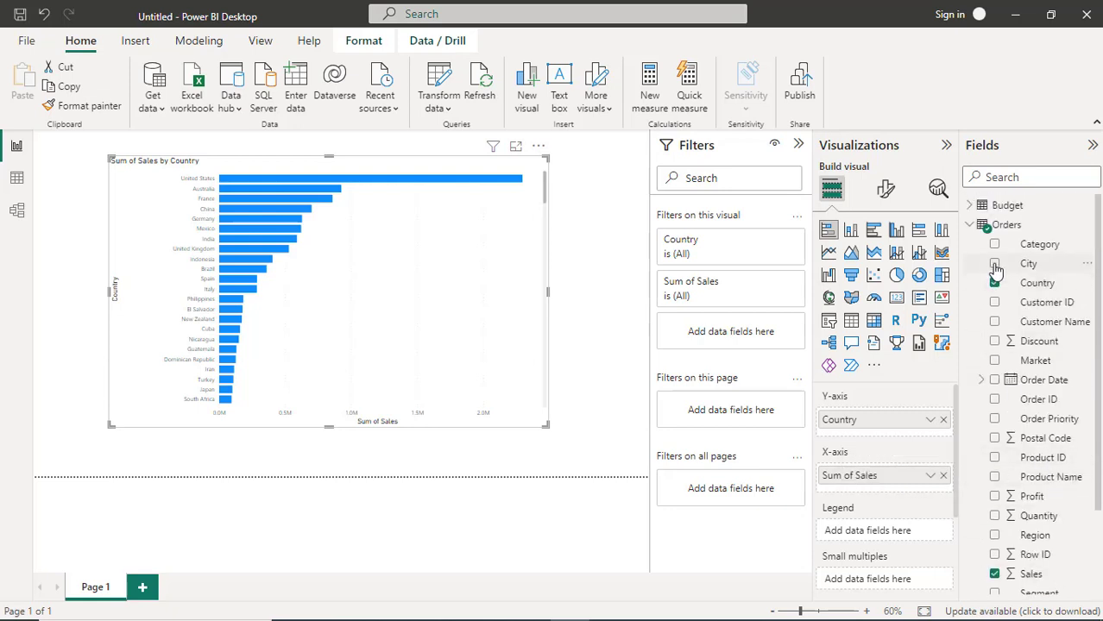
{"action": "left_click_drag", "start_coordinate": [997, 267], "coordinate": [857, 536]}
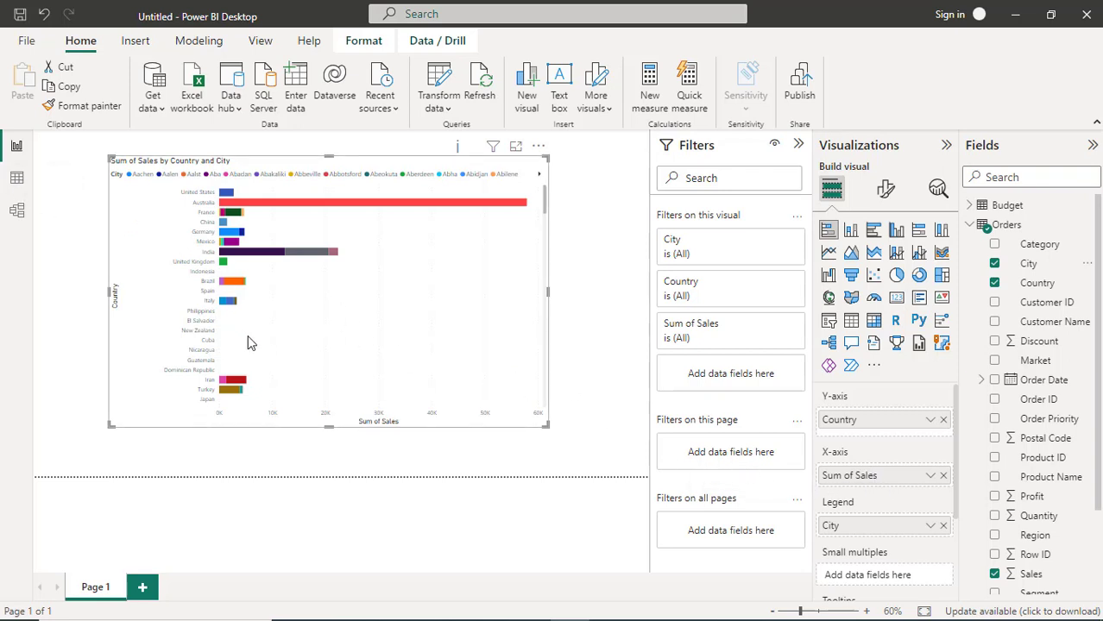
{"action": "left_click_drag", "start_coordinate": [542, 425], "coordinate": [599, 450]}
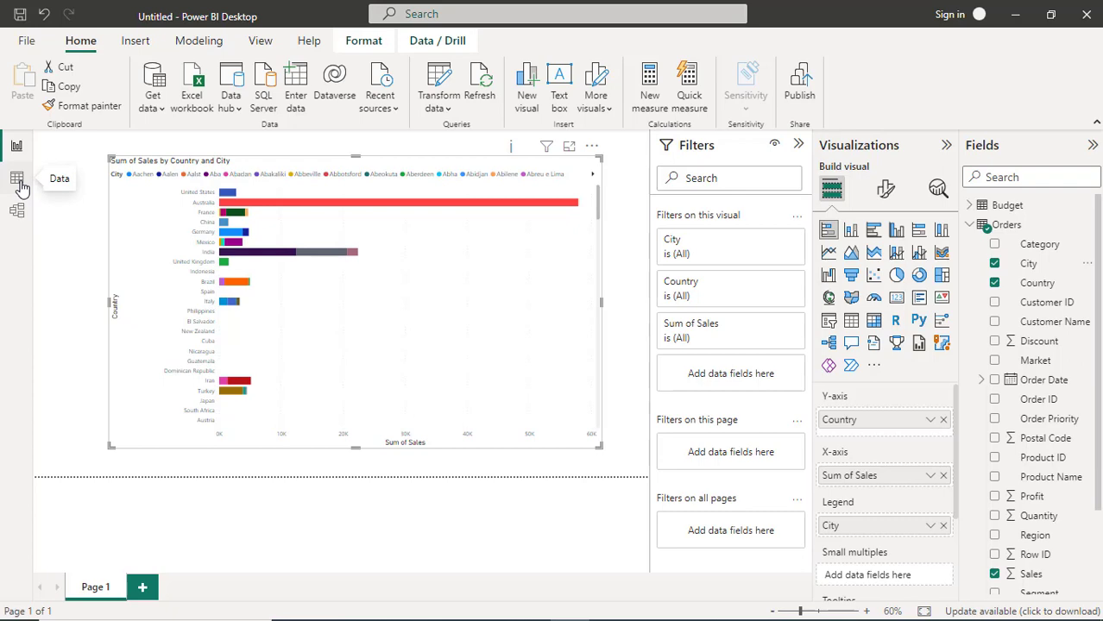
- Open the Orders query in Power Query Editor and examine its City, State and Country columns
{"action": "left_click", "coordinate": [446, 104]}
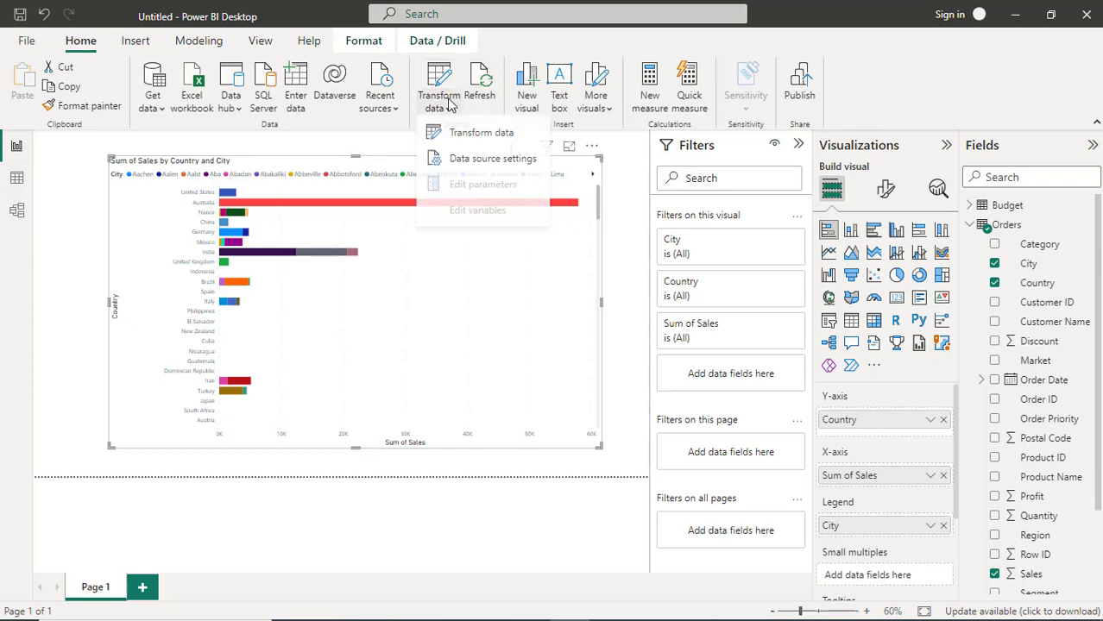
{"action": "left_click", "coordinate": [475, 134]}
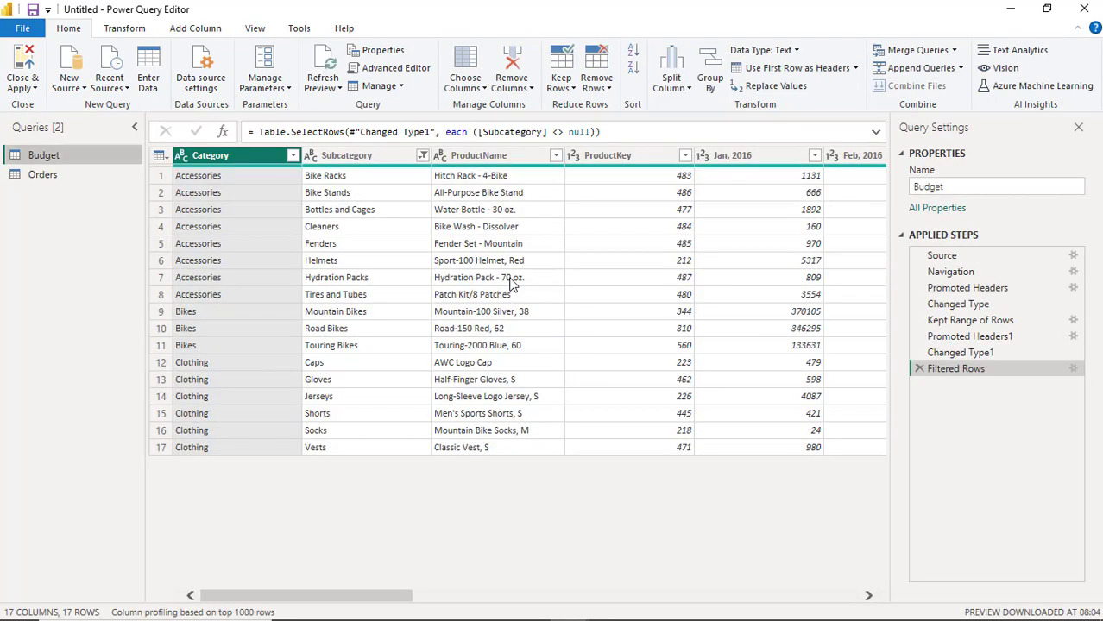
{"action": "left_click", "coordinate": [47, 180]}
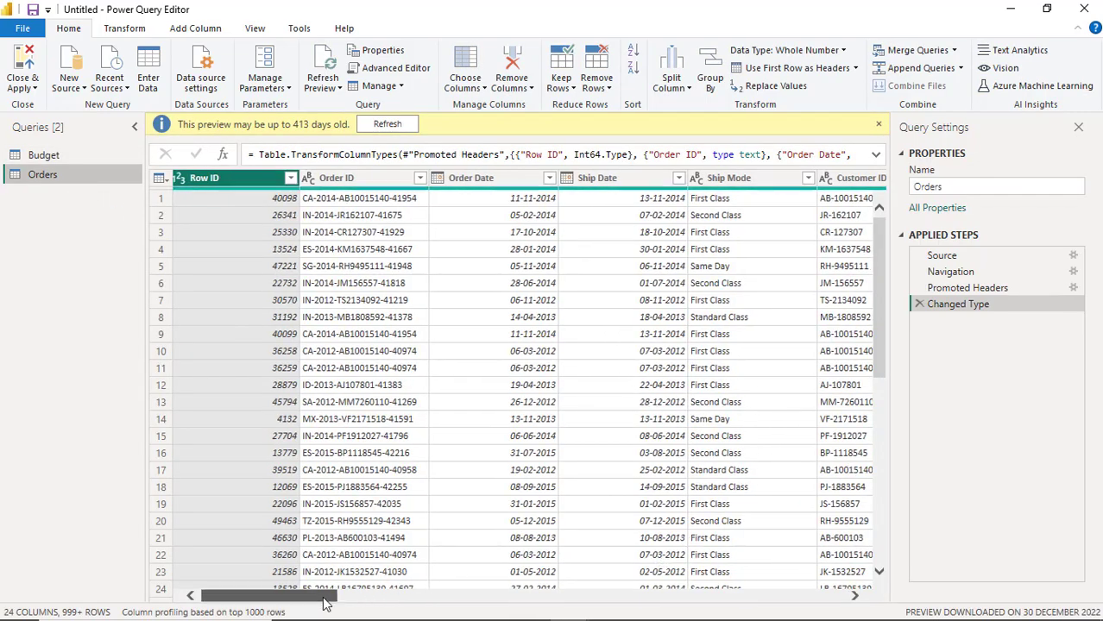
{"action": "left_click_drag", "start_coordinate": [304, 602], "coordinate": [496, 611]}
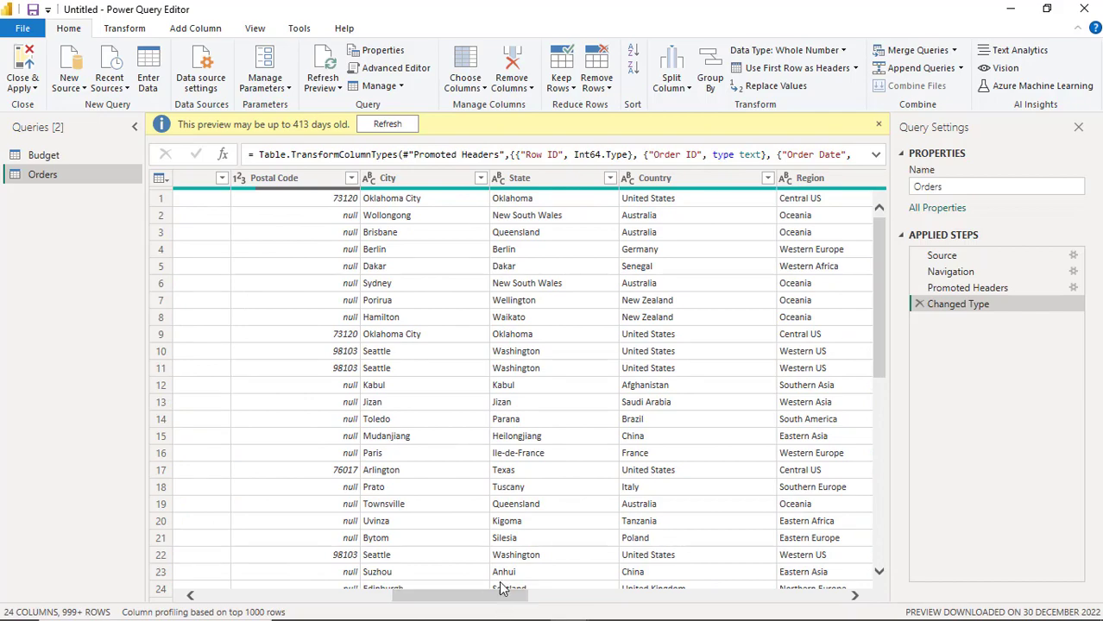
{"action": "scroll", "coordinate": [508, 493], "scroll_direction": "down", "scroll_amount": 17}
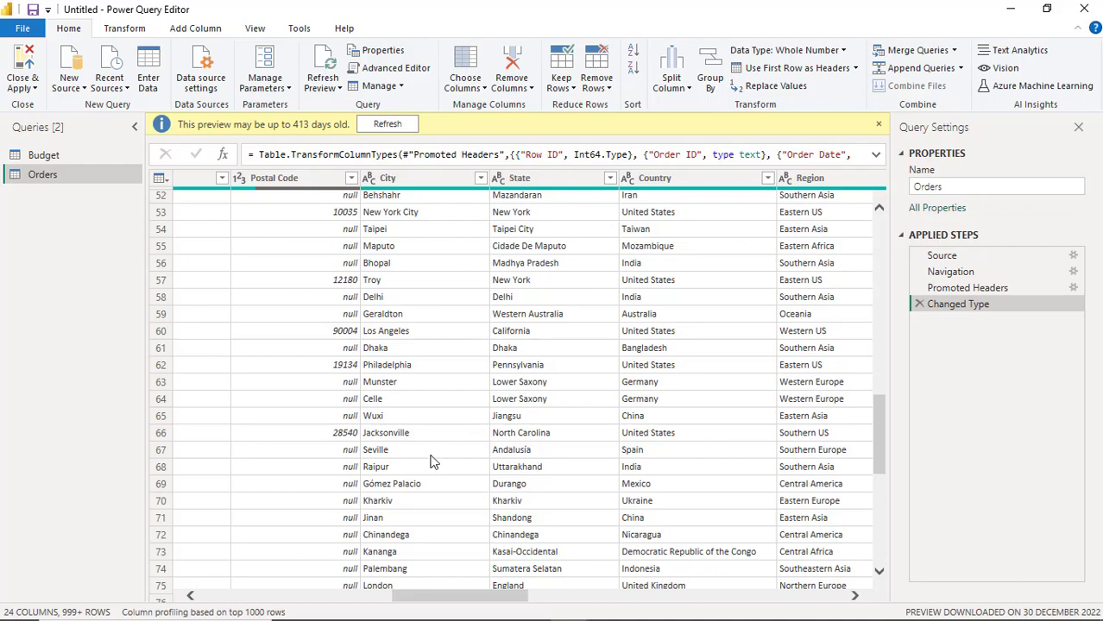
- Compare the City, State and Country values further down the Orders rows, to about row 270
{"action": "scroll", "coordinate": [436, 456], "scroll_direction": "down", "scroll_amount": 12}
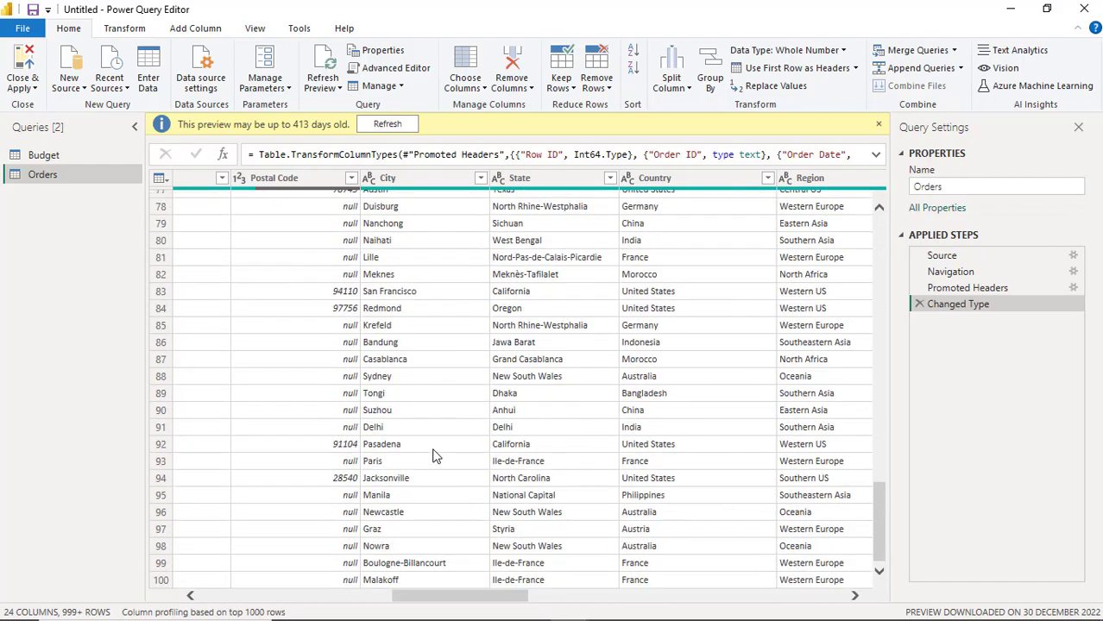
{"action": "scroll", "coordinate": [436, 457], "scroll_direction": "down", "scroll_amount": 12}
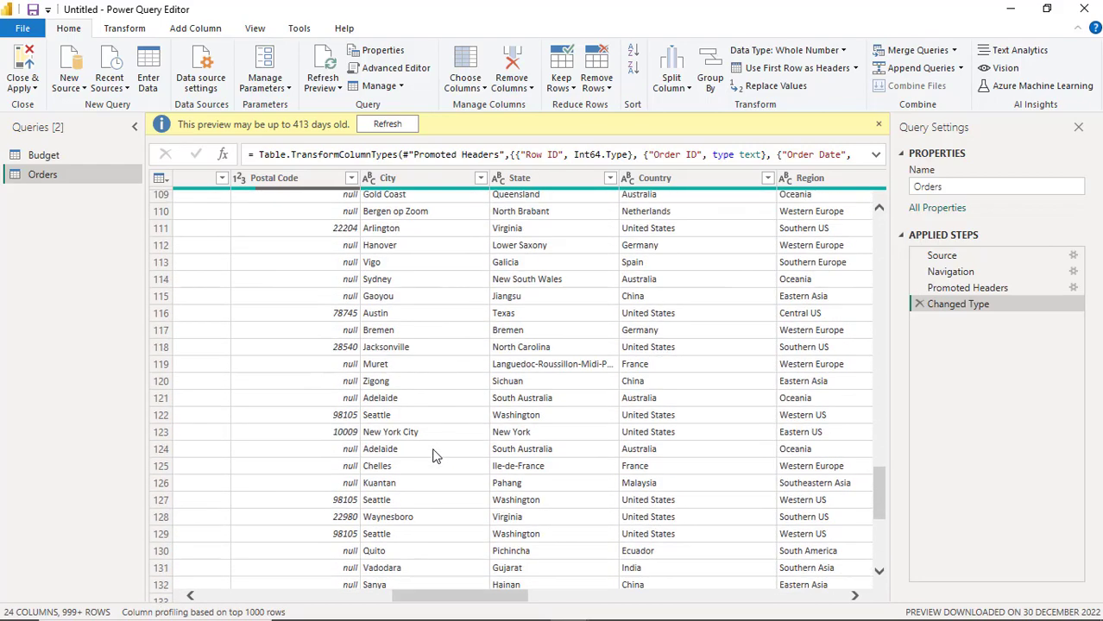
{"action": "scroll", "coordinate": [436, 457], "scroll_direction": "down", "scroll_amount": 10}
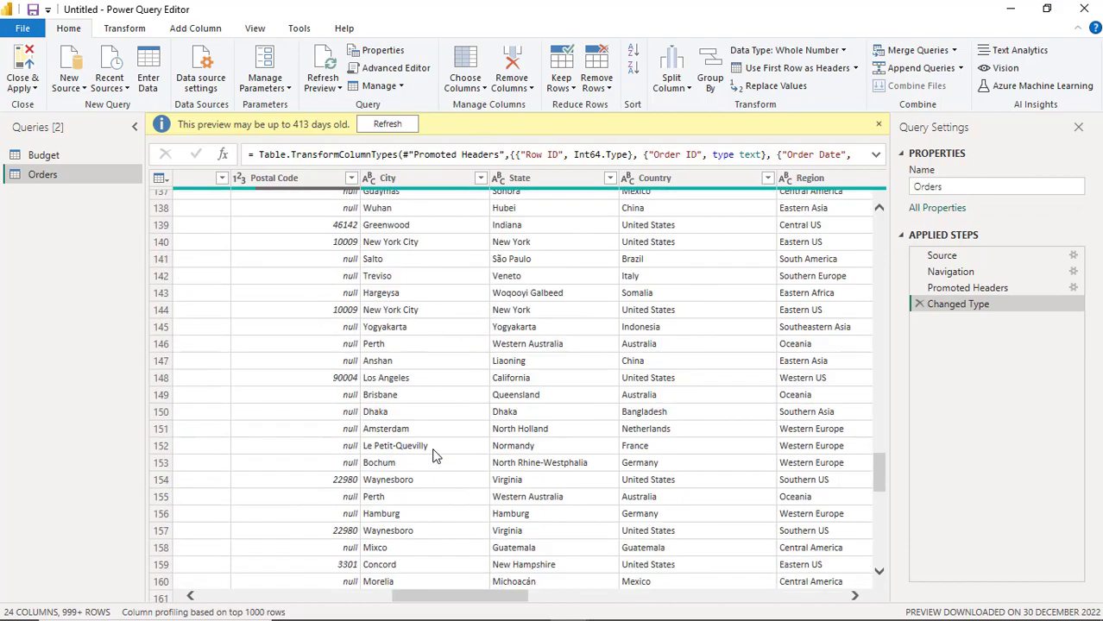
{"action": "scroll", "coordinate": [436, 457], "scroll_direction": "down", "scroll_amount": 12}
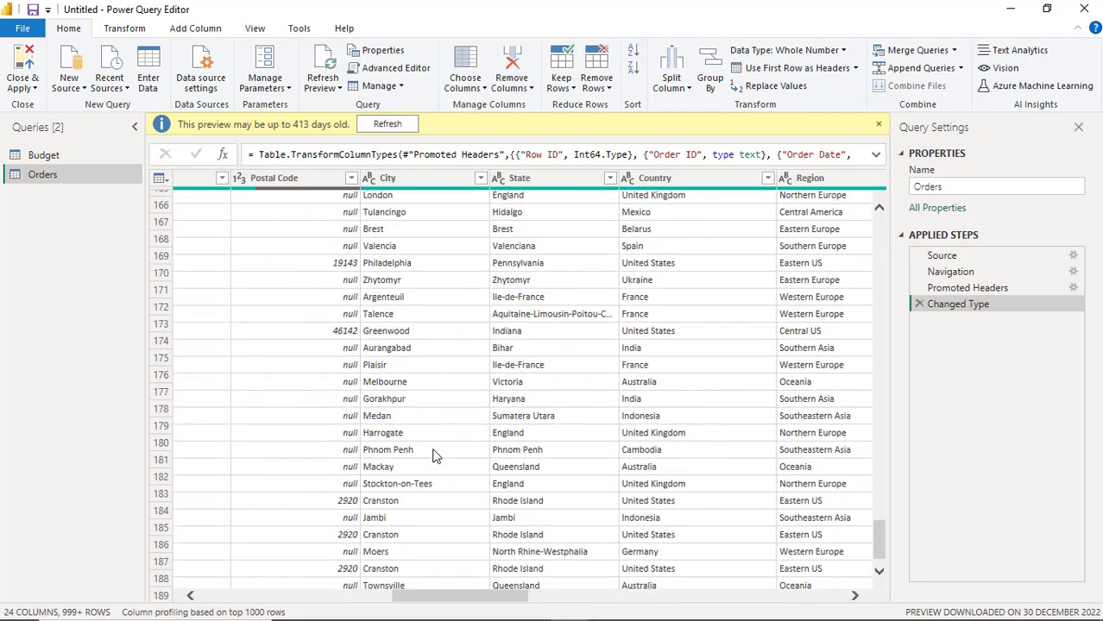
{"action": "scroll", "coordinate": [436, 456], "scroll_direction": "down", "scroll_amount": 16}
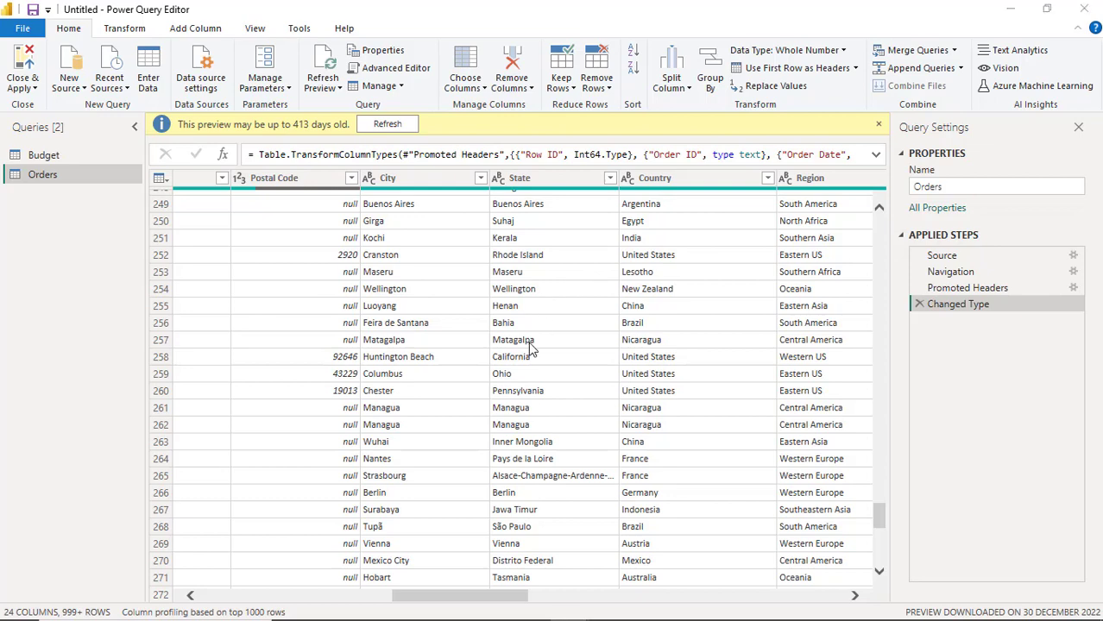
- Switch back to the Power BI Desktop report and examine the values in the chart's City filter
{"action": "key", "text": "alt+Tab"}
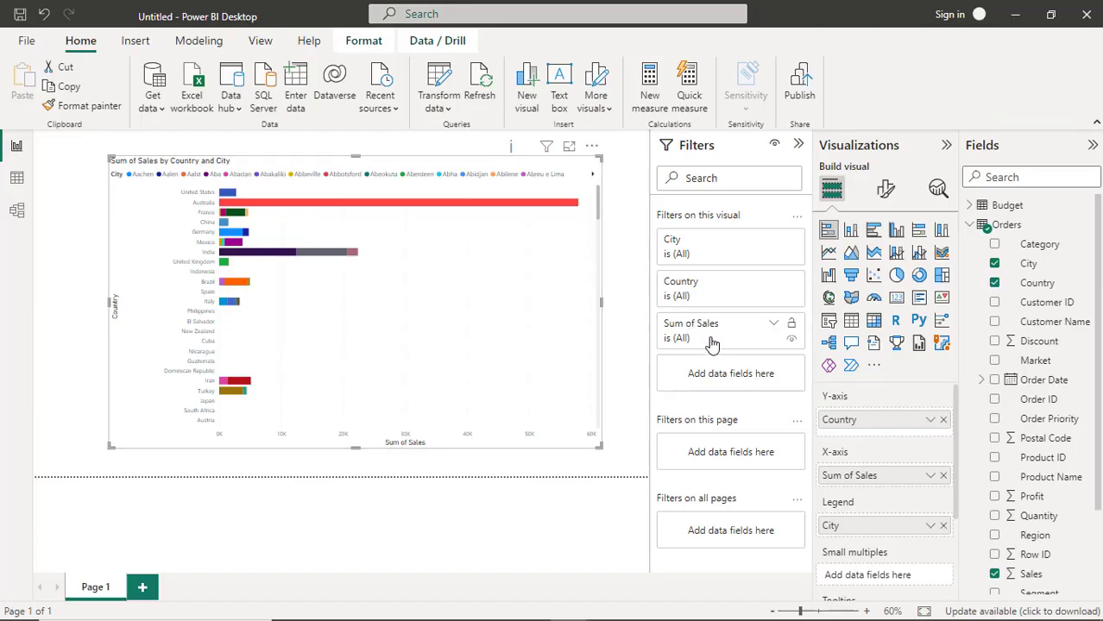
{"action": "left_click", "coordinate": [774, 244]}
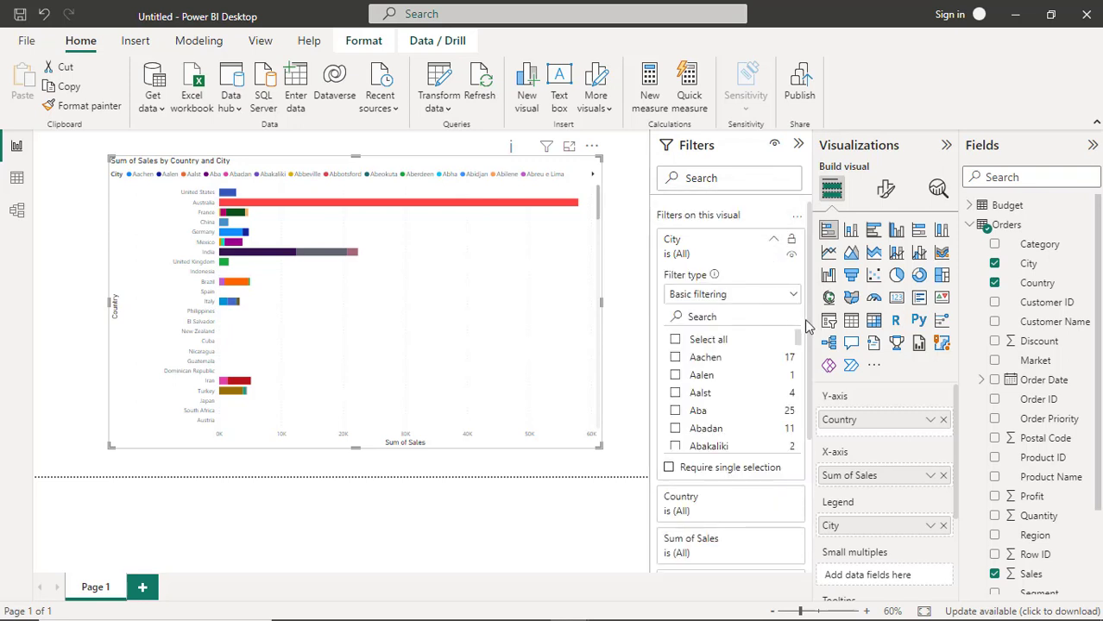
{"action": "mouse_move", "coordinate": [798, 339]}
{"action": "left_mouse_down"}
{"action": "mouse_move", "coordinate": [799, 447]}
{"action": "mouse_move", "coordinate": [811, 336]}
{"action": "left_mouse_up"}
- Return to Power Query Editor and review the distinct values of the State and City columns without filtering them
{"action": "key", "text": "alt+Tab"}
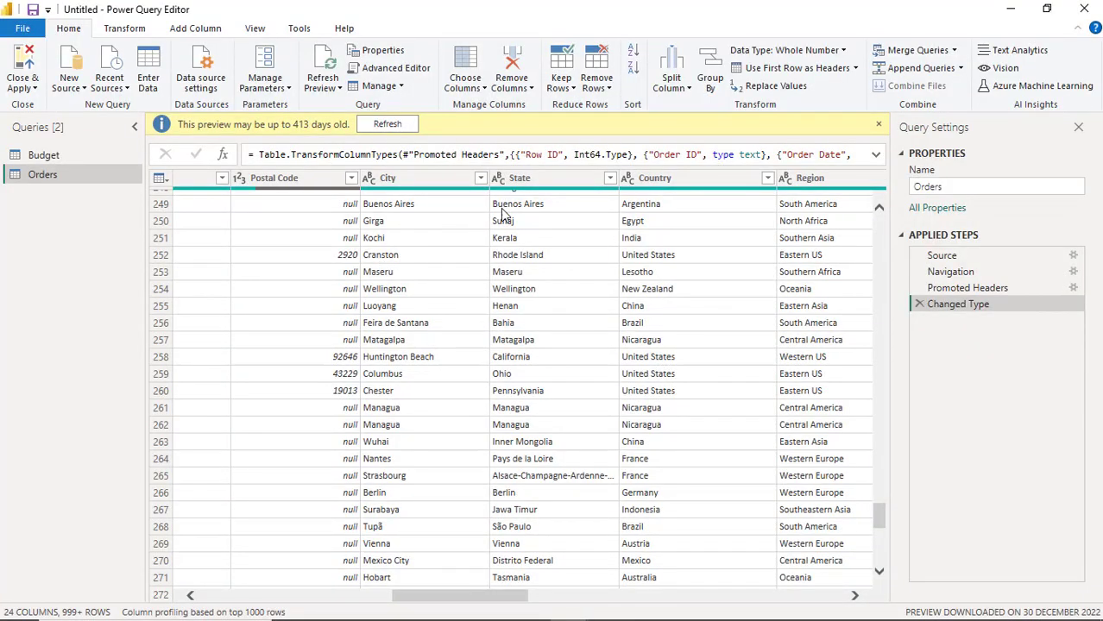
{"action": "left_click", "coordinate": [611, 179]}
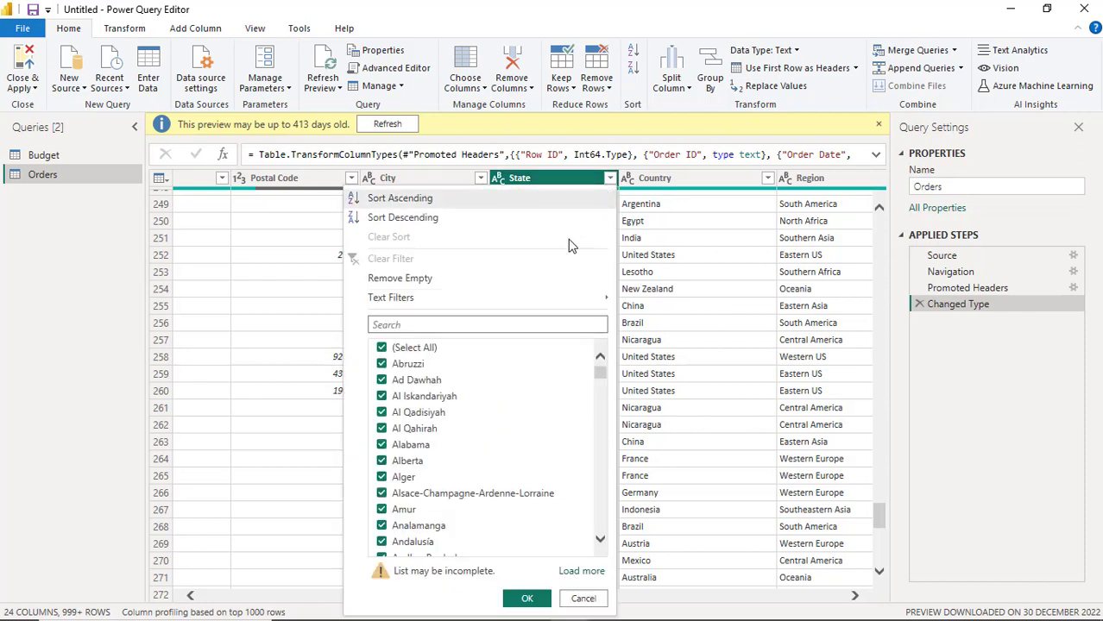
{"action": "left_click_drag", "start_coordinate": [599, 366], "coordinate": [599, 446]}
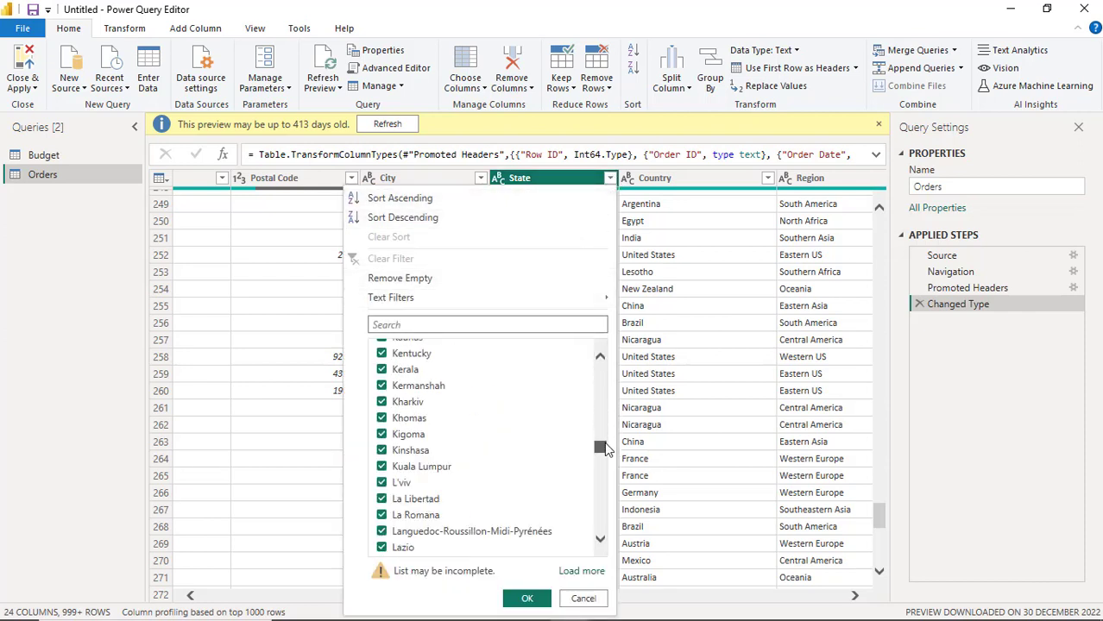
{"action": "left_click", "coordinate": [583, 599]}
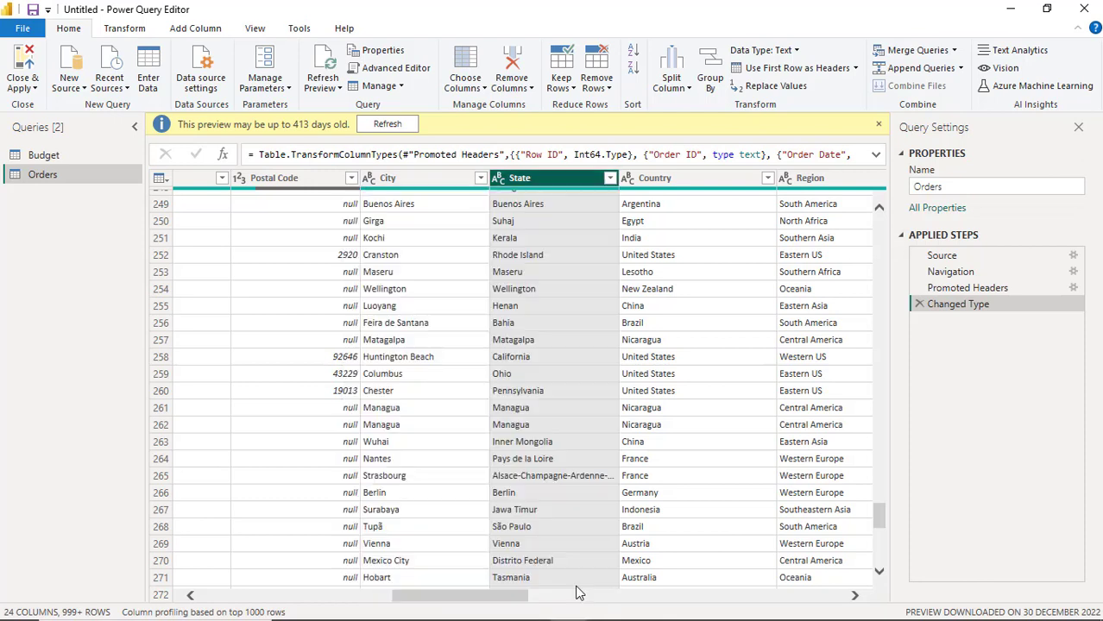
{"action": "left_click", "coordinate": [481, 179]}
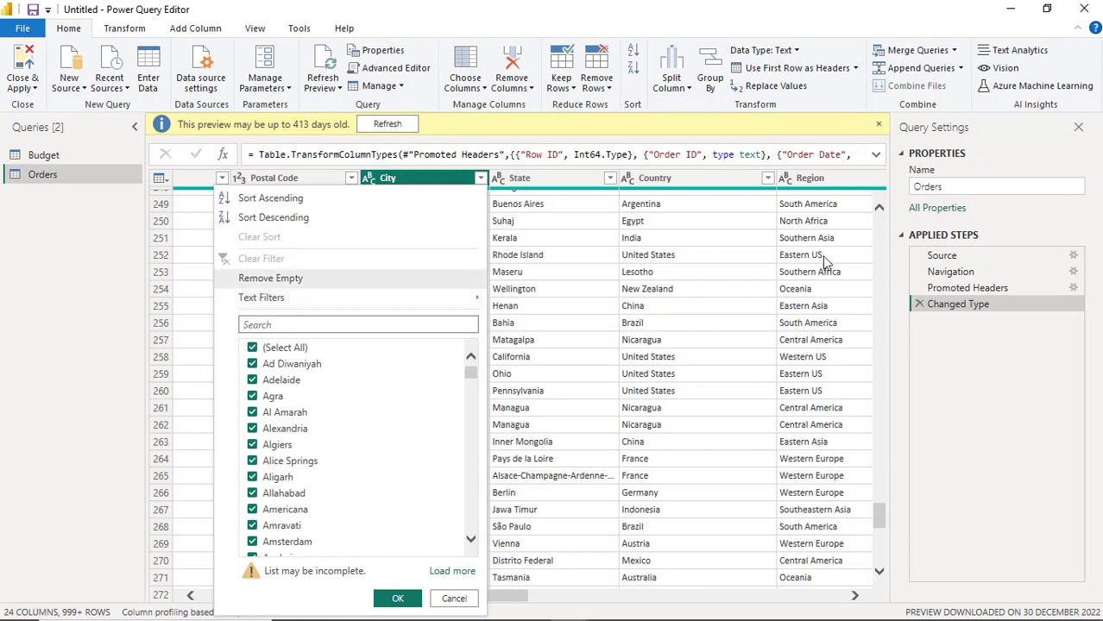
{"action": "left_click", "coordinate": [928, 397]}
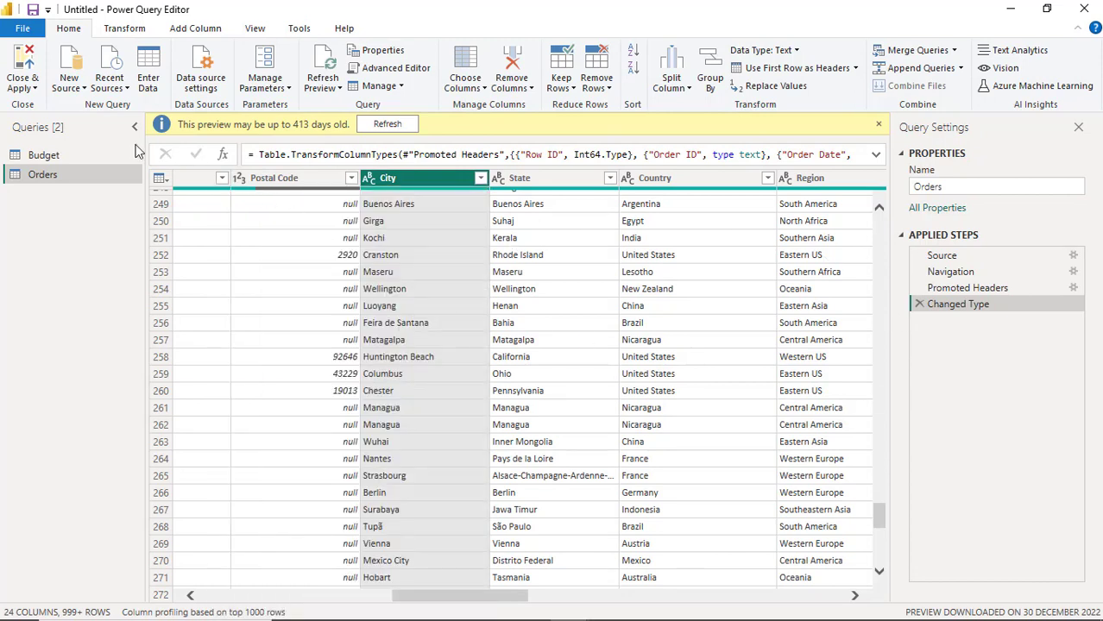
- Close and apply the query editor, and remove City from the bar chart's legend
{"action": "left_click", "coordinate": [22, 87]}
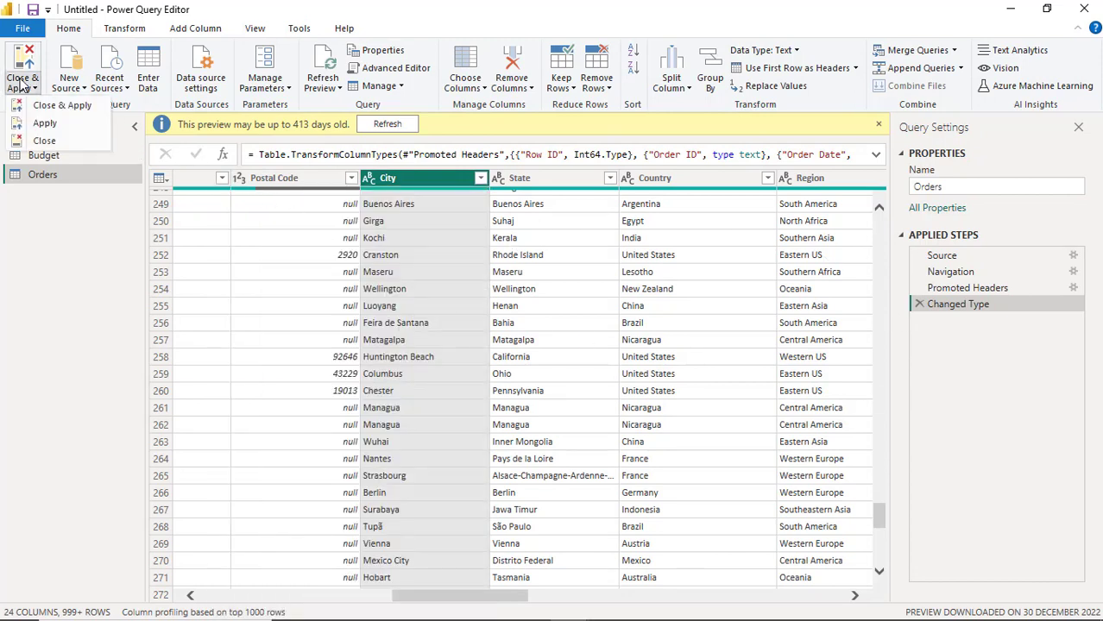
{"action": "left_click", "coordinate": [59, 108]}
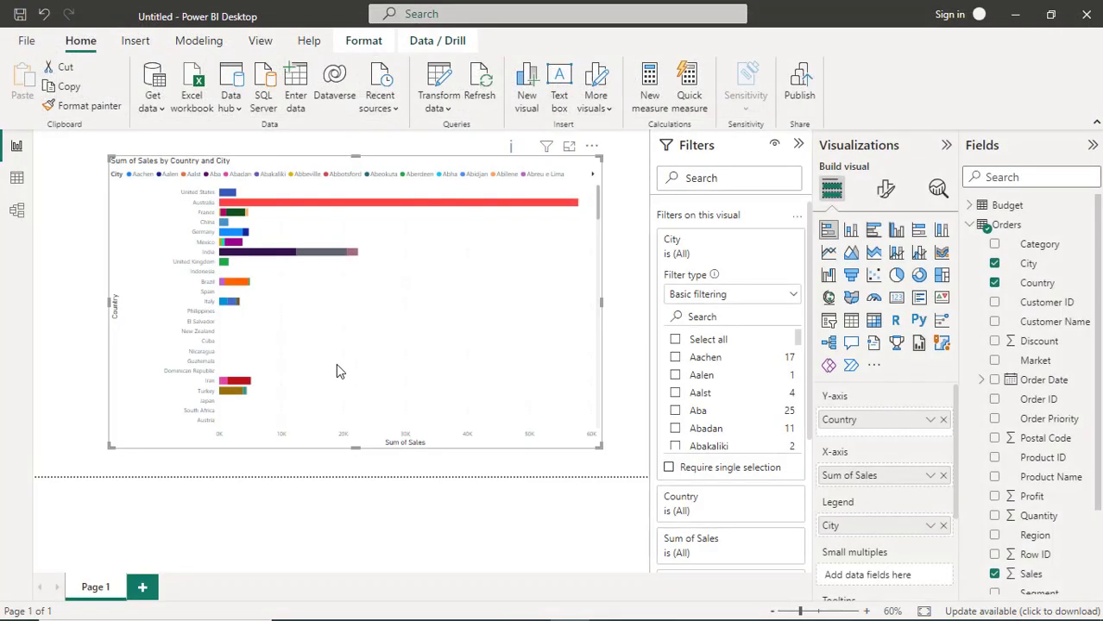
{"action": "left_click", "coordinate": [943, 525]}
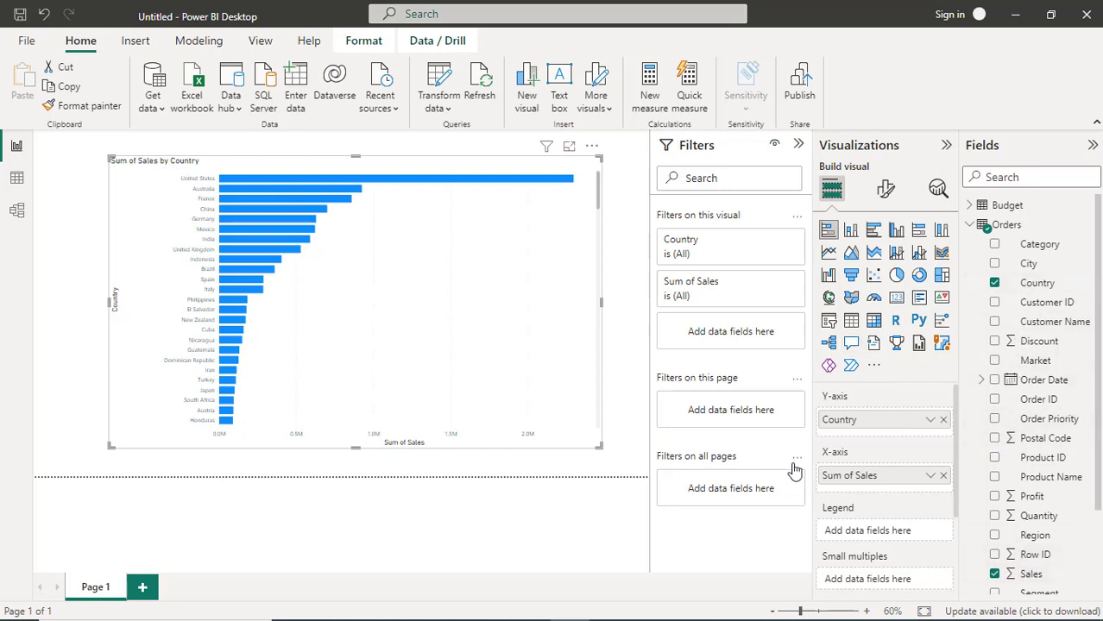
- Format the bar chart's Y-axis values as bold, font size 13, in purple
{"action": "left_click", "coordinate": [885, 192]}
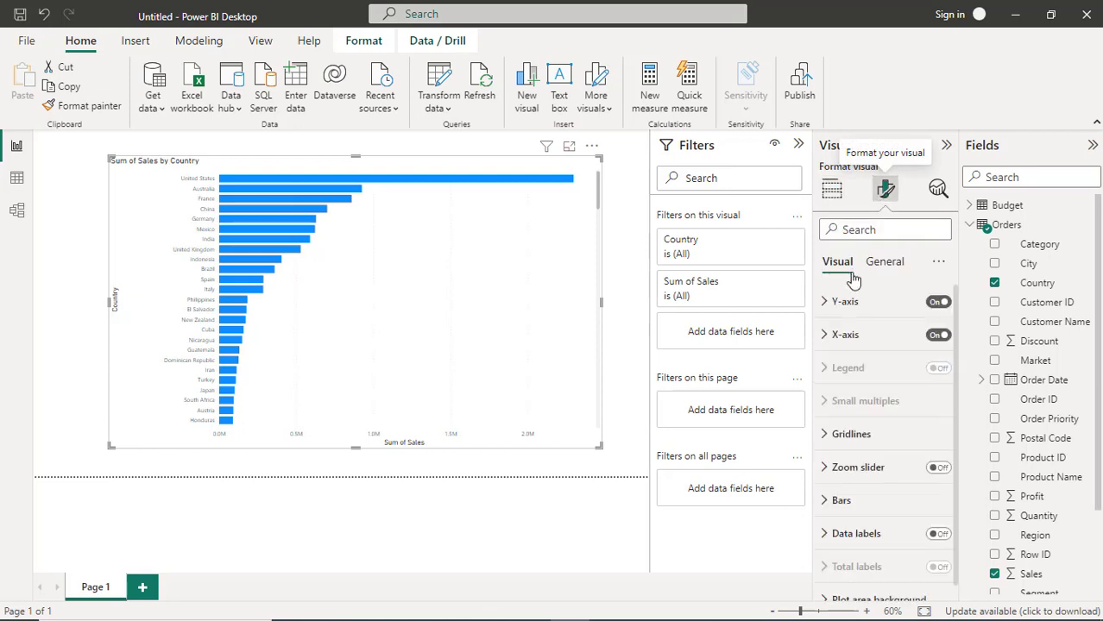
{"action": "left_click", "coordinate": [826, 304]}
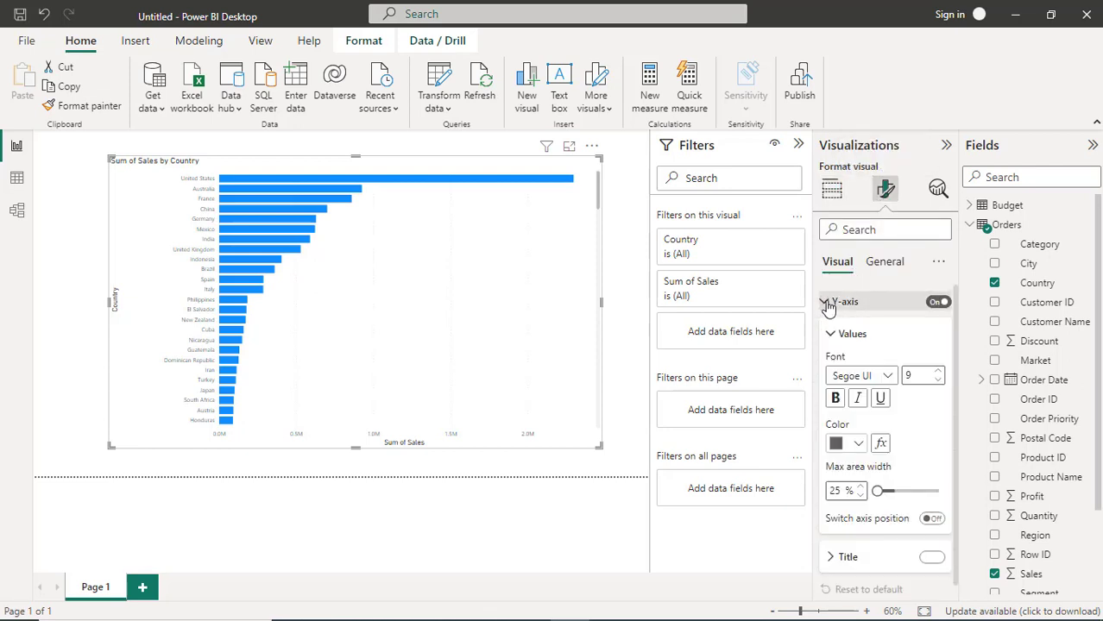
{"action": "left_click", "coordinate": [834, 402]}
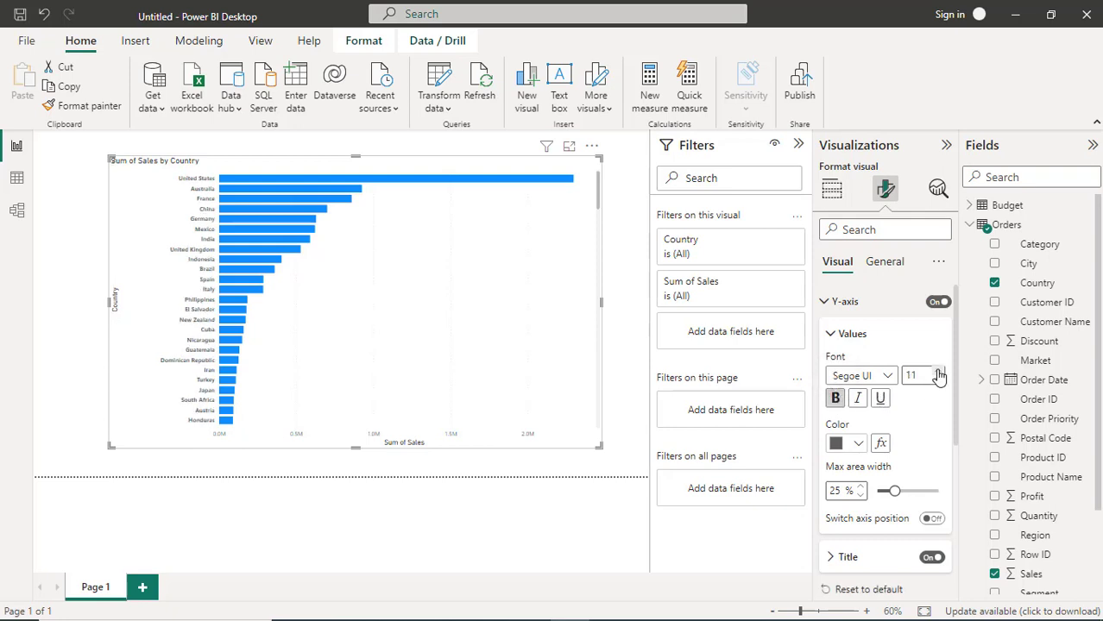
{"action": "left_click", "coordinate": [938, 372]}
{"action": "left_click", "coordinate": [938, 372]}
{"action": "left_click", "coordinate": [938, 372]}
{"action": "left_click", "coordinate": [938, 372]}
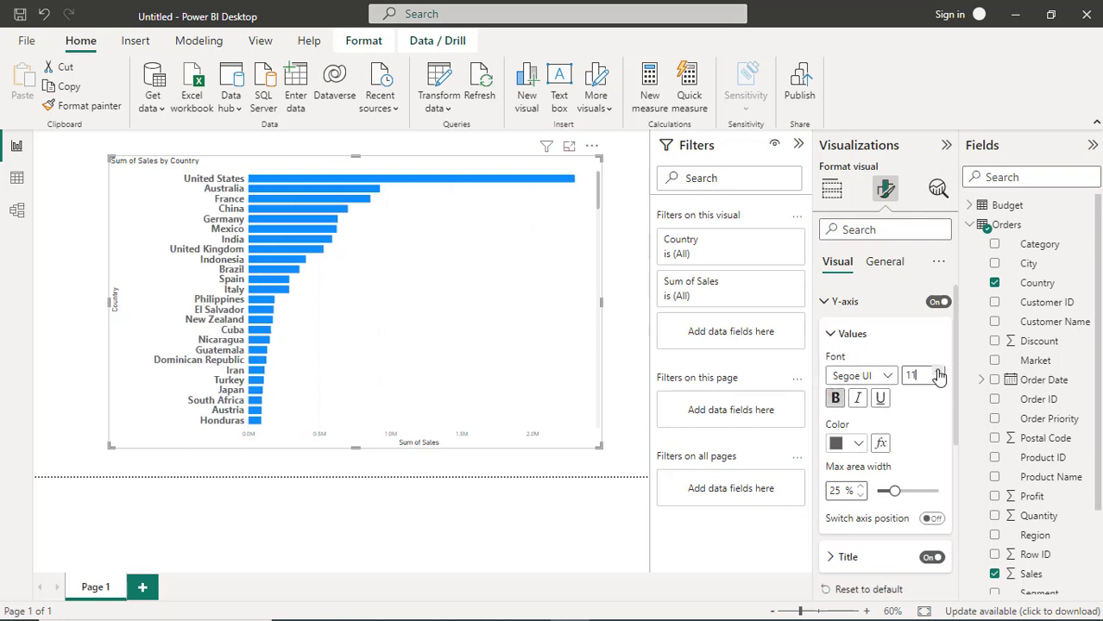
{"action": "left_click", "coordinate": [939, 377]}
{"action": "left_click", "coordinate": [939, 376]}
{"action": "left_click", "coordinate": [938, 376]}
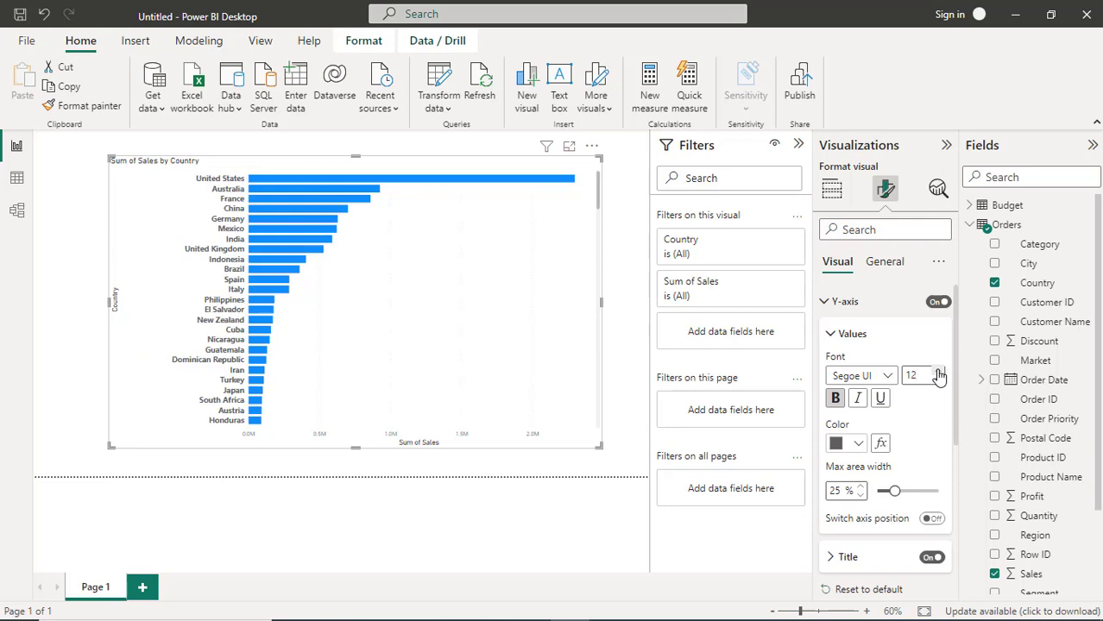
{"action": "left_click", "coordinate": [938, 372]}
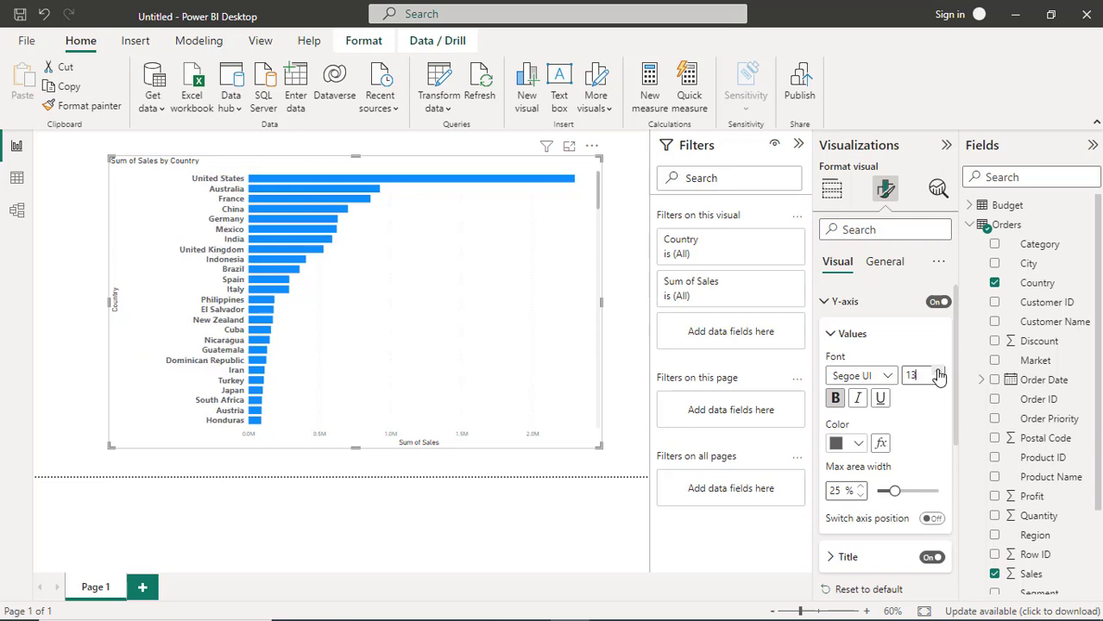
{"action": "left_click", "coordinate": [859, 444]}
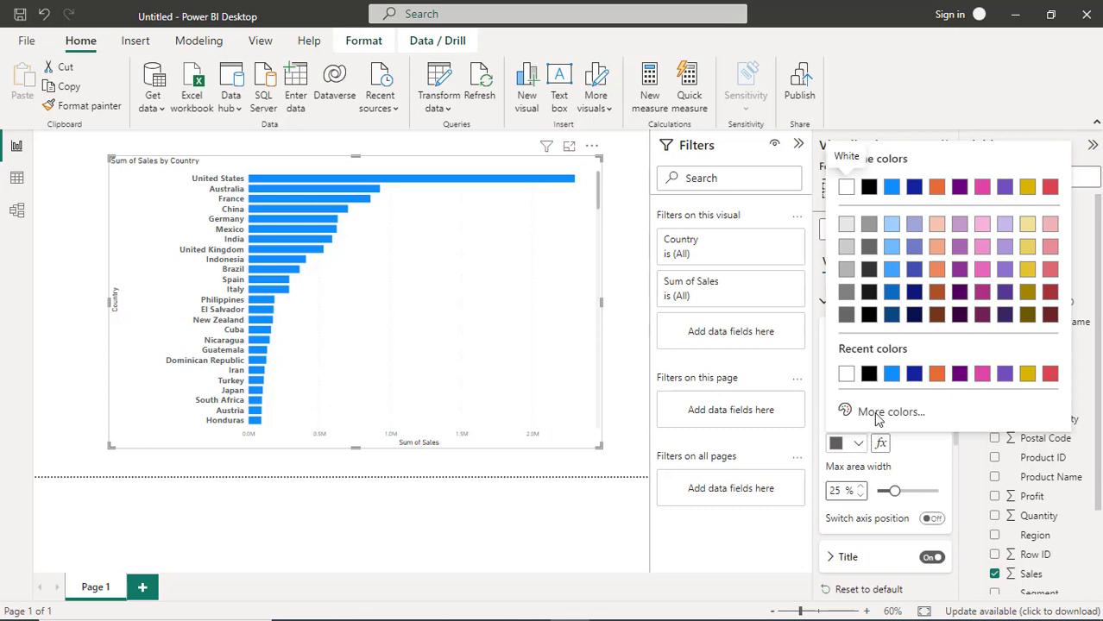
{"action": "left_click", "coordinate": [959, 270]}
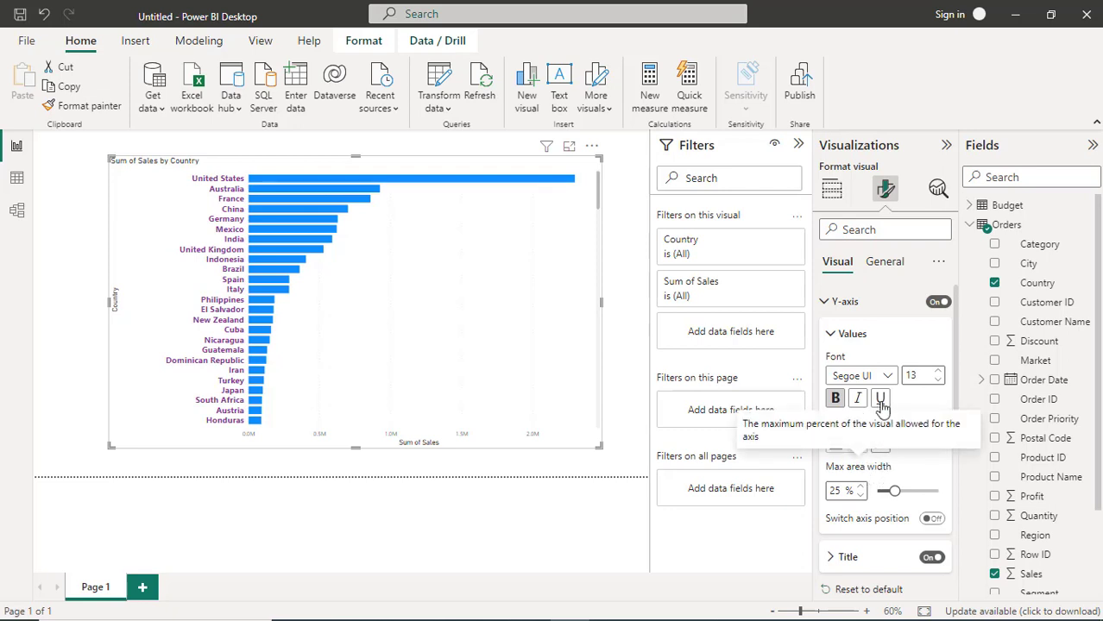
- Format the bar chart's X-axis values as bold, font size 11, in dark blue
{"action": "scroll", "coordinate": [885, 440], "scroll_direction": "down", "scroll_amount": 2}
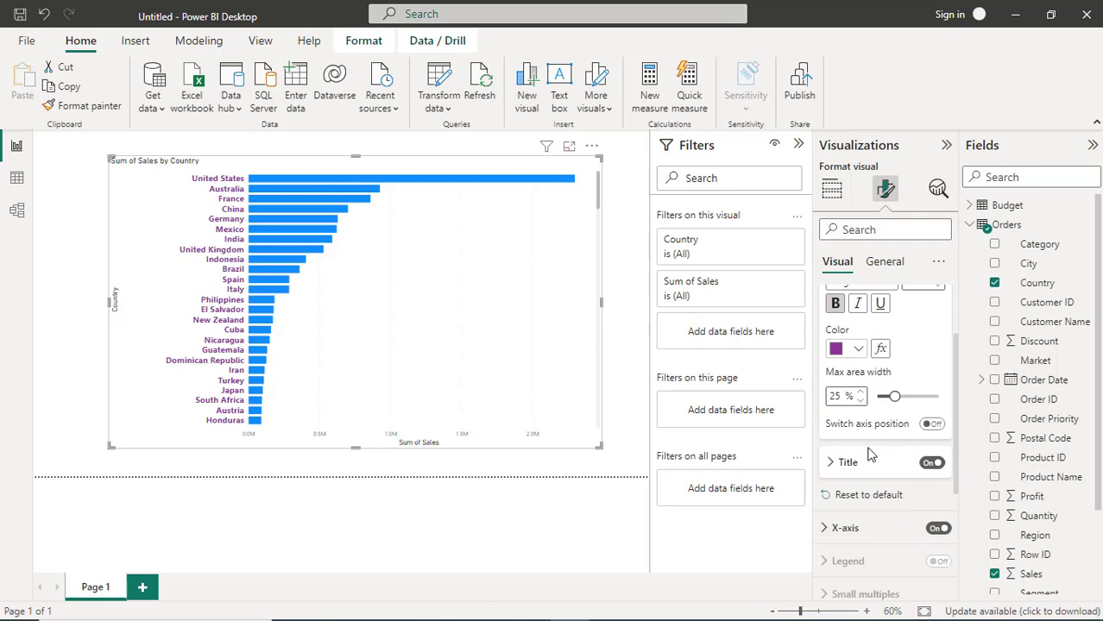
{"action": "scroll", "coordinate": [872, 455], "scroll_direction": "down", "scroll_amount": 2}
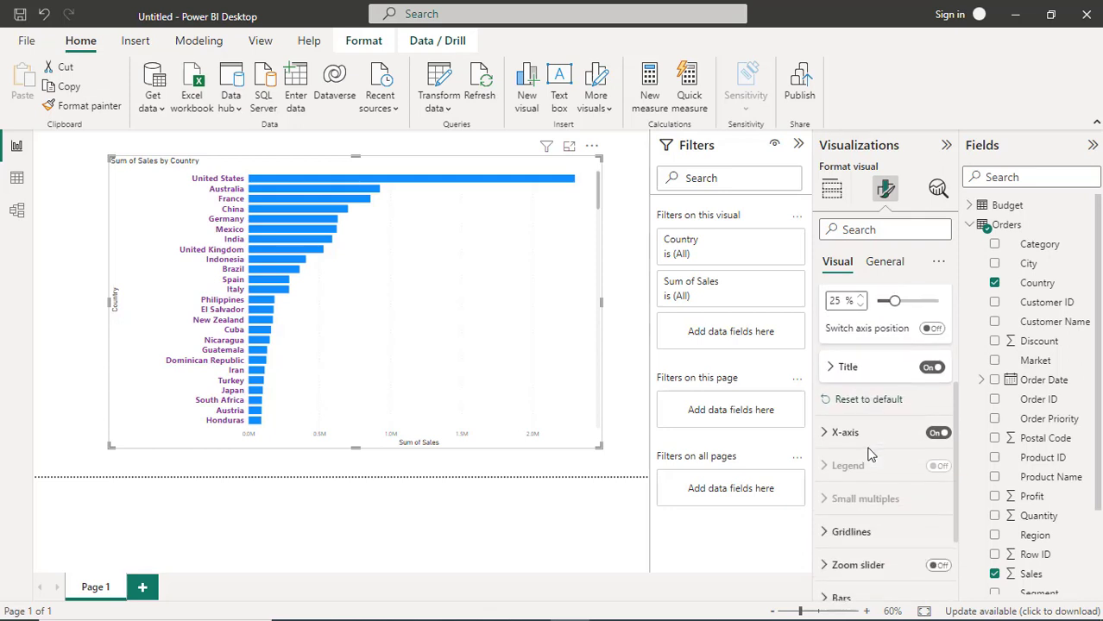
{"action": "left_click", "coordinate": [826, 434]}
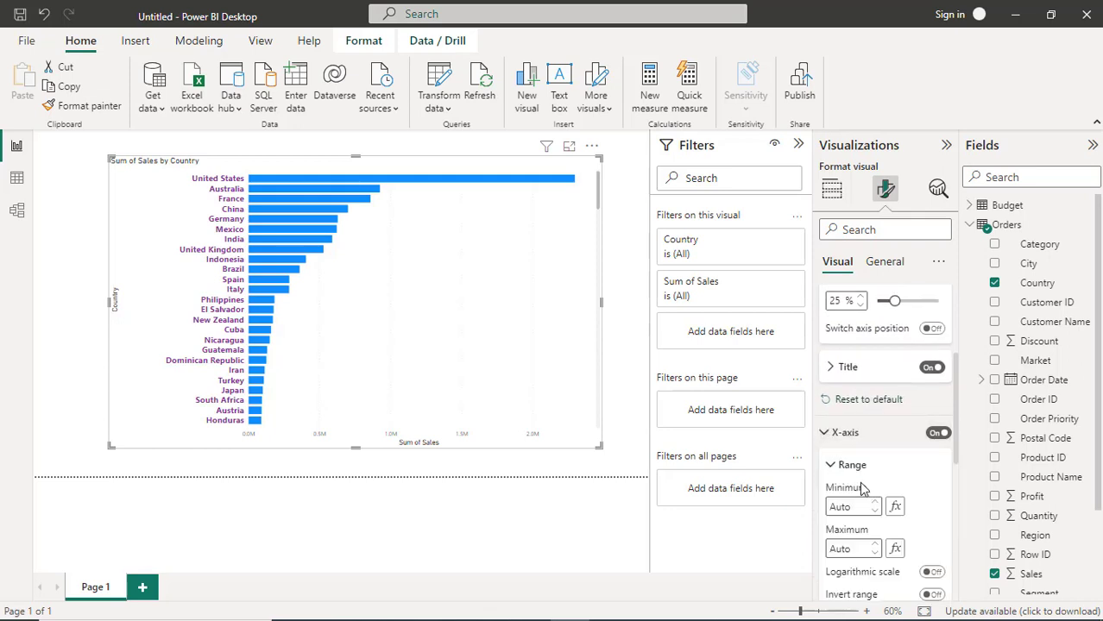
{"action": "scroll", "coordinate": [851, 472], "scroll_direction": "down", "scroll_amount": 3}
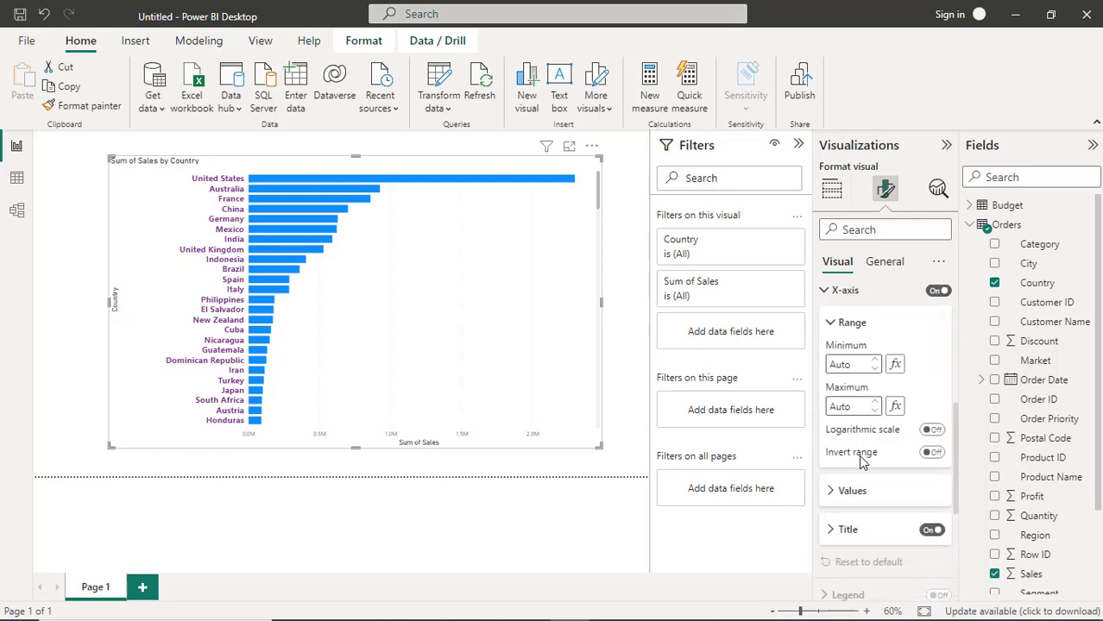
{"action": "left_click", "coordinate": [837, 494]}
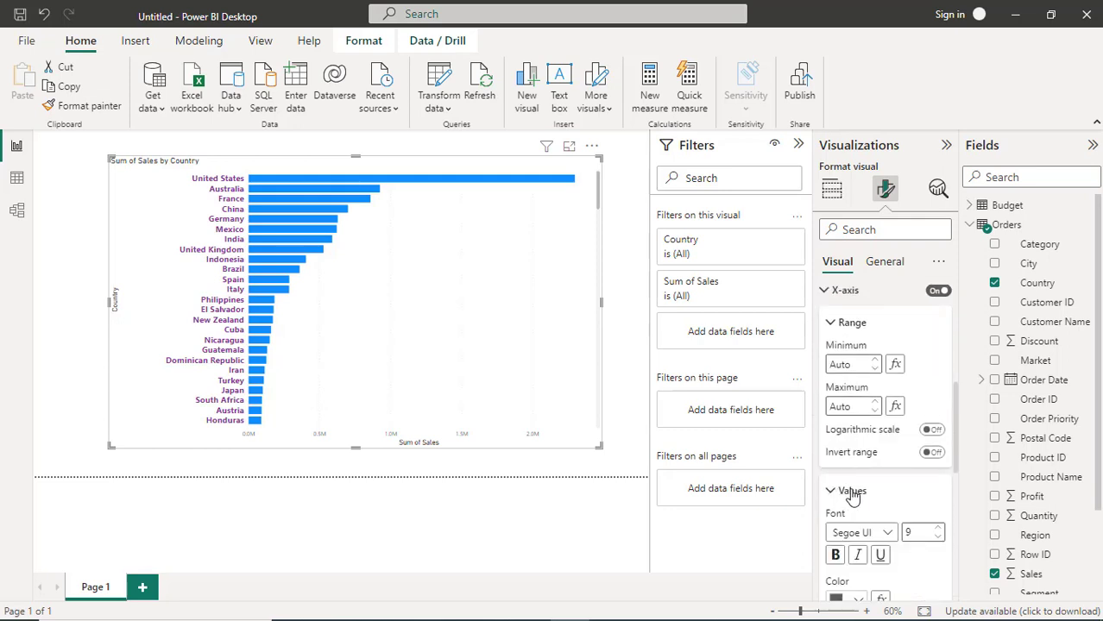
{"action": "left_click", "coordinate": [940, 529]}
{"action": "left_click", "coordinate": [939, 529]}
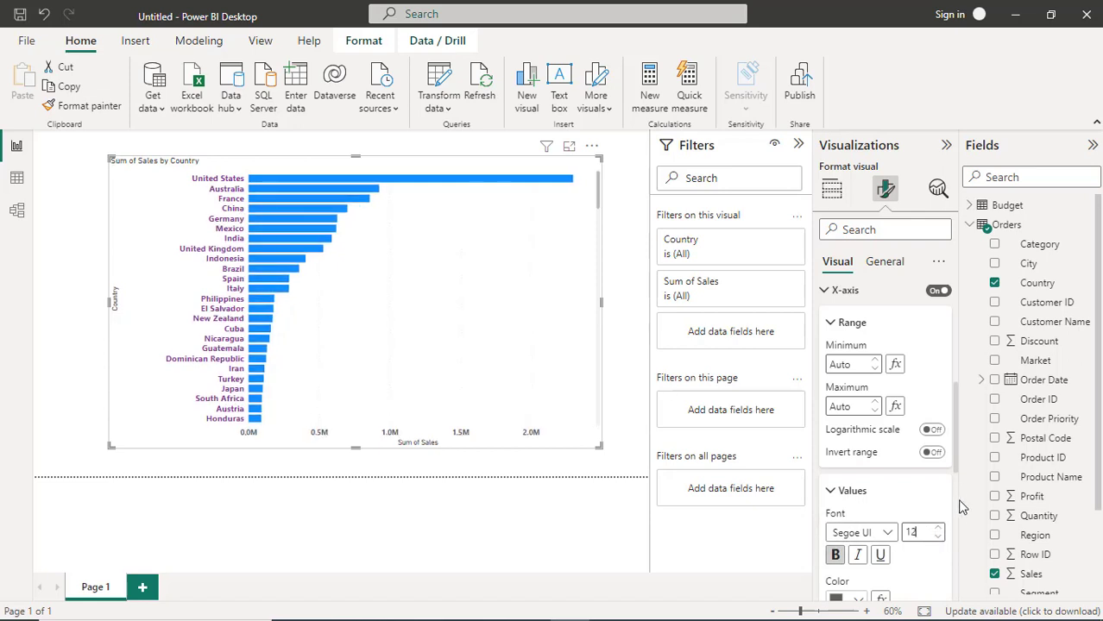
{"action": "scroll", "coordinate": [957, 469], "scroll_direction": "down", "scroll_amount": 3}
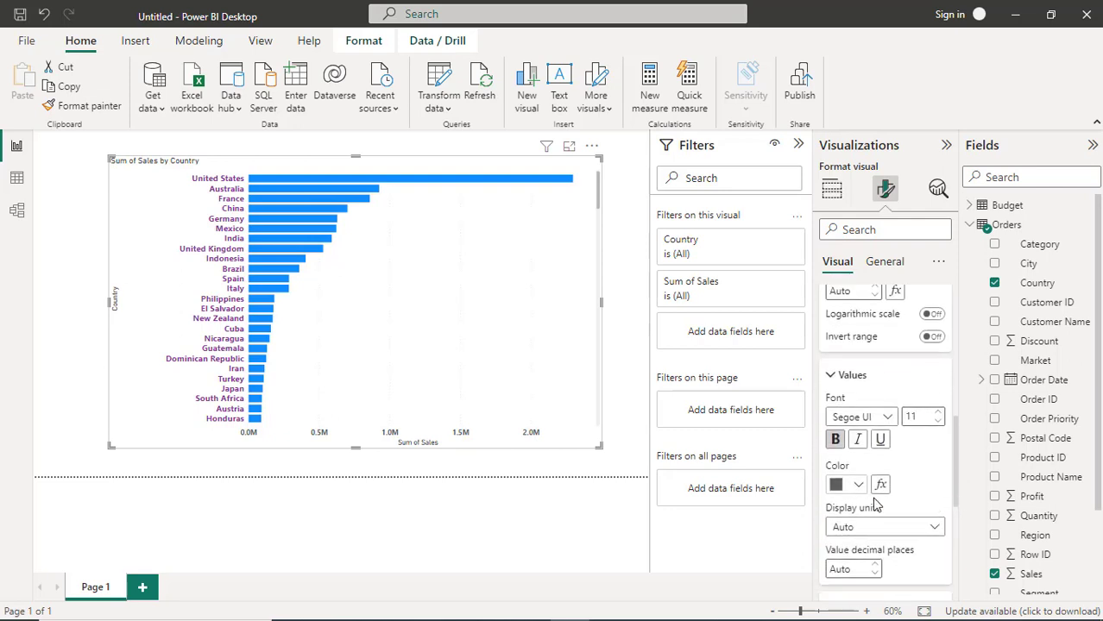
{"action": "left_click", "coordinate": [858, 485]}
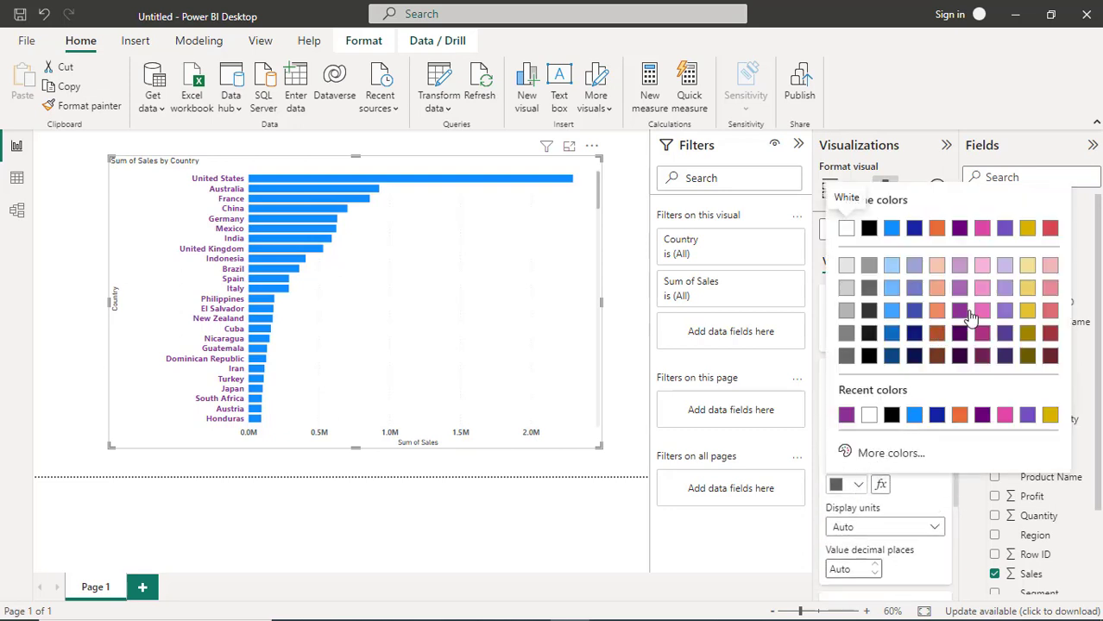
{"action": "left_click", "coordinate": [914, 313]}
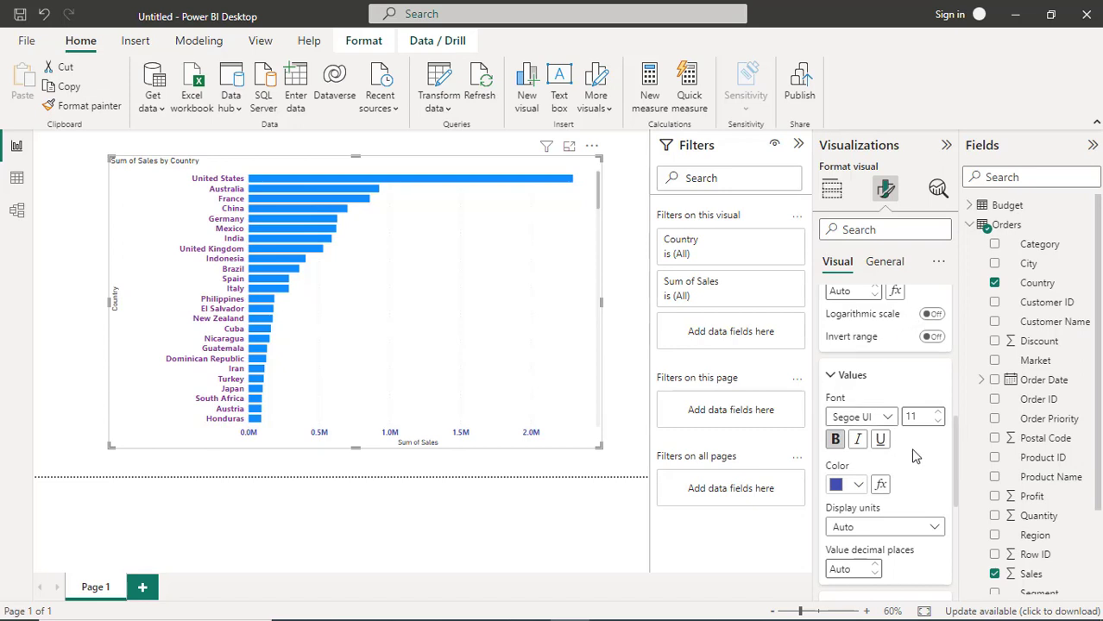
- Format the bar chart's X-axis title as bold with font size 18
{"action": "scroll", "coordinate": [915, 458], "scroll_direction": "down", "scroll_amount": 1}
{"action": "left_click", "coordinate": [831, 516]}
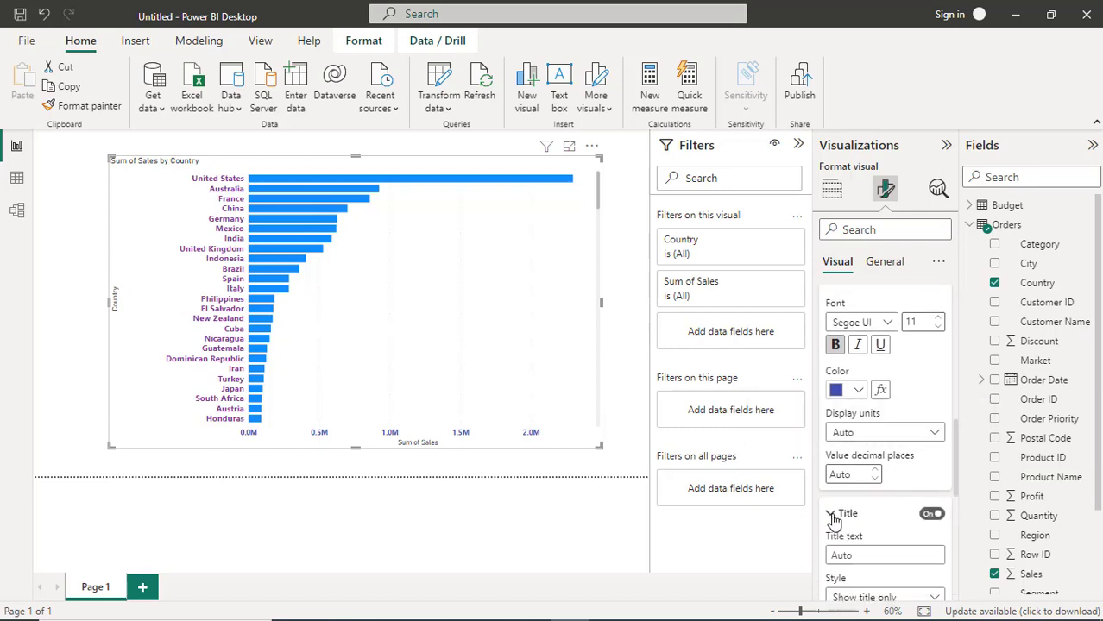
{"action": "scroll", "coordinate": [875, 557], "scroll_direction": "down", "scroll_amount": 2}
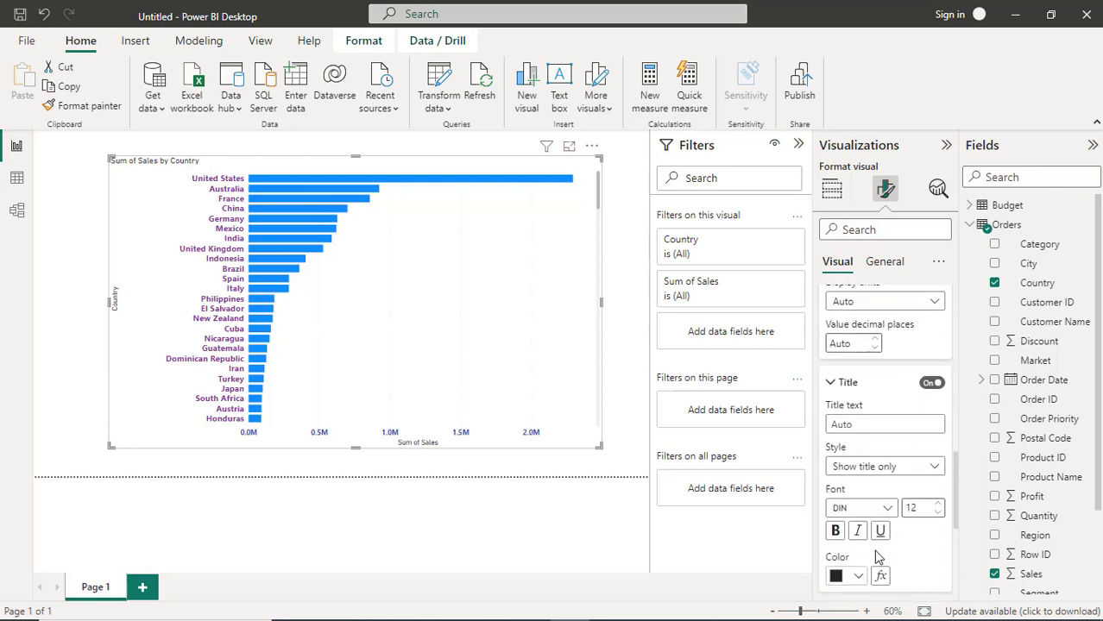
{"action": "scroll", "coordinate": [878, 556], "scroll_direction": "down", "scroll_amount": 1}
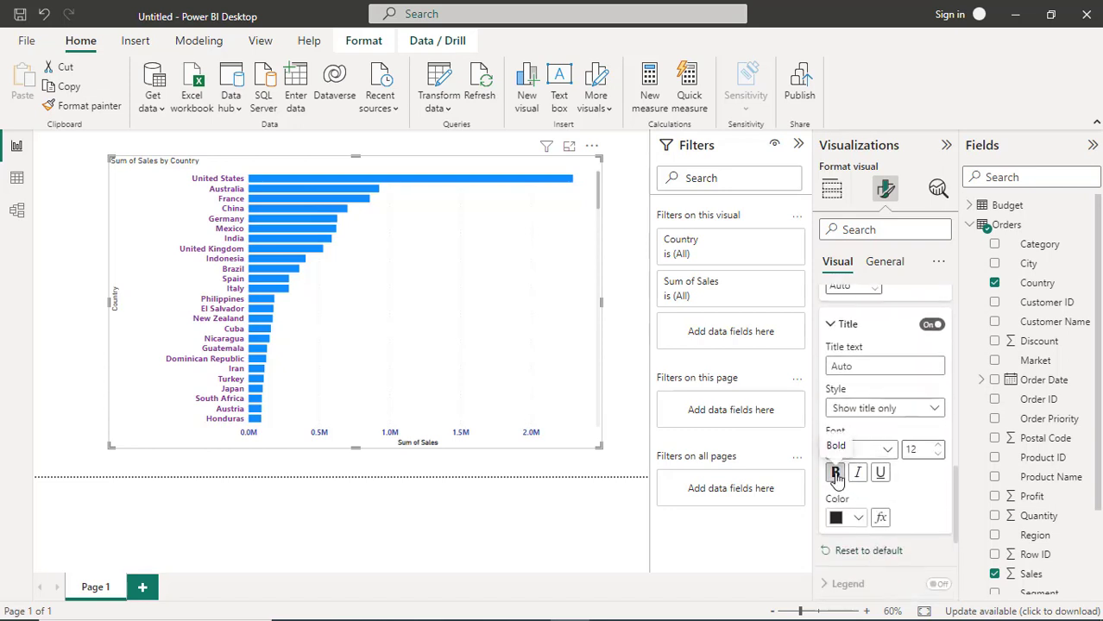
{"action": "left_click", "coordinate": [836, 474]}
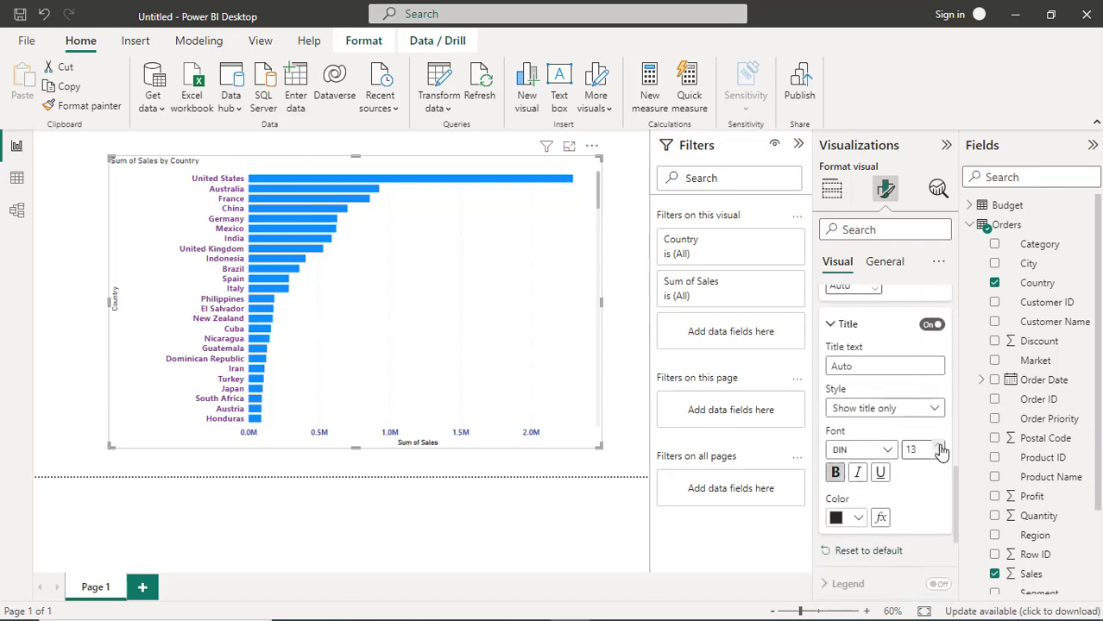
{"action": "left_click", "coordinate": [941, 447]}
{"action": "left_click", "coordinate": [941, 447]}
{"action": "left_click", "coordinate": [940, 447]}
{"action": "left_click", "coordinate": [941, 447]}
{"action": "left_click", "coordinate": [941, 447]}
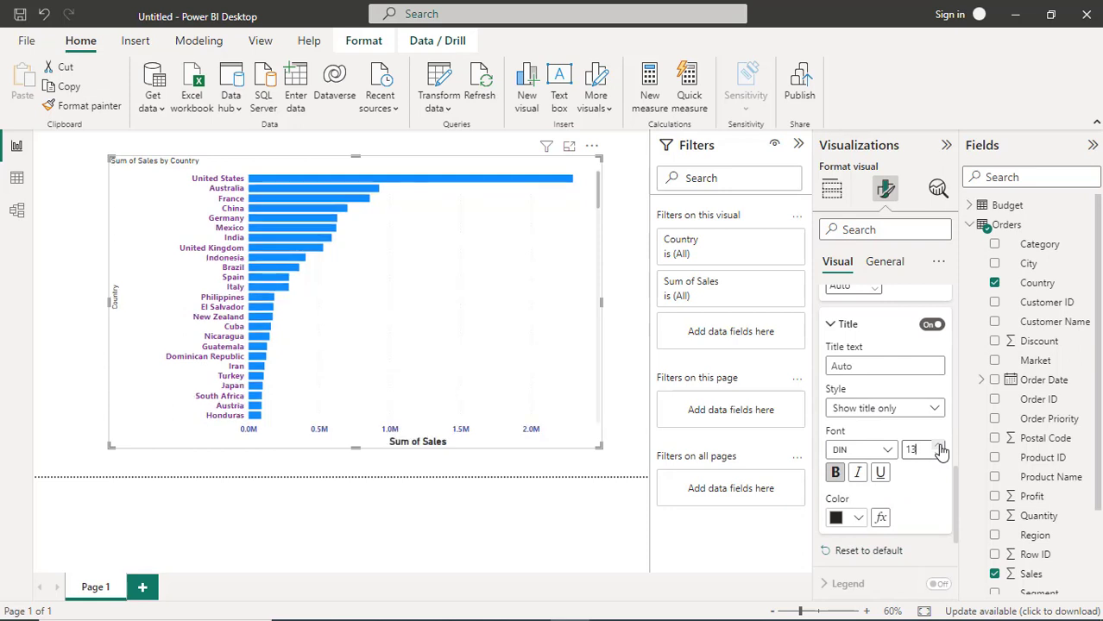
{"action": "left_click", "coordinate": [940, 447]}
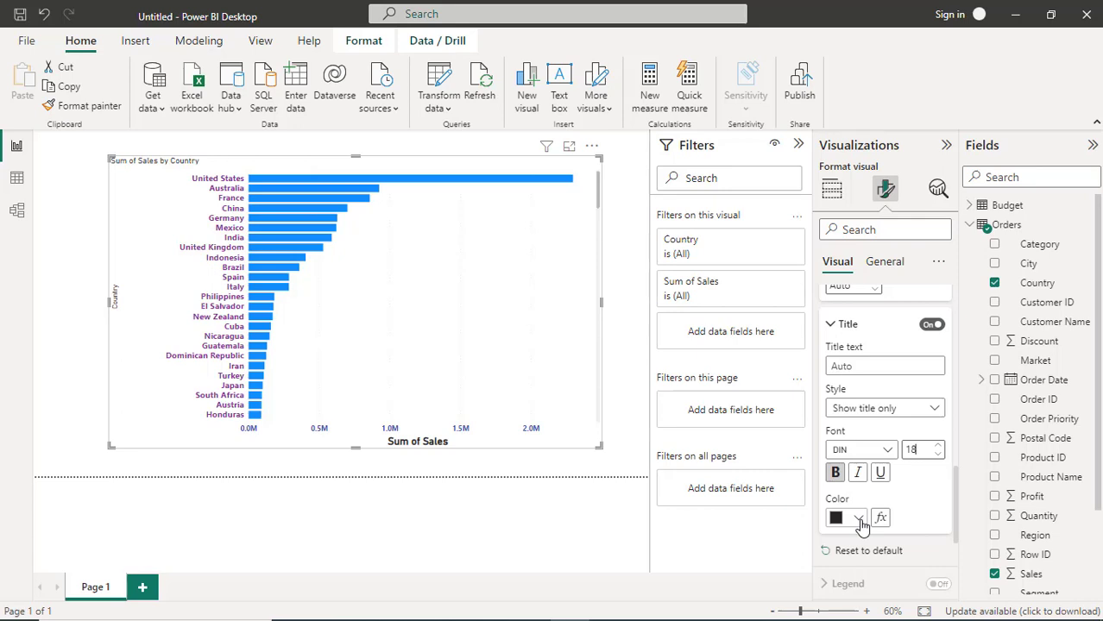
- Format the bar chart's Y-axis title as bold with font size 19
{"action": "scroll", "coordinate": [887, 429], "scroll_direction": "up", "scroll_amount": 4}
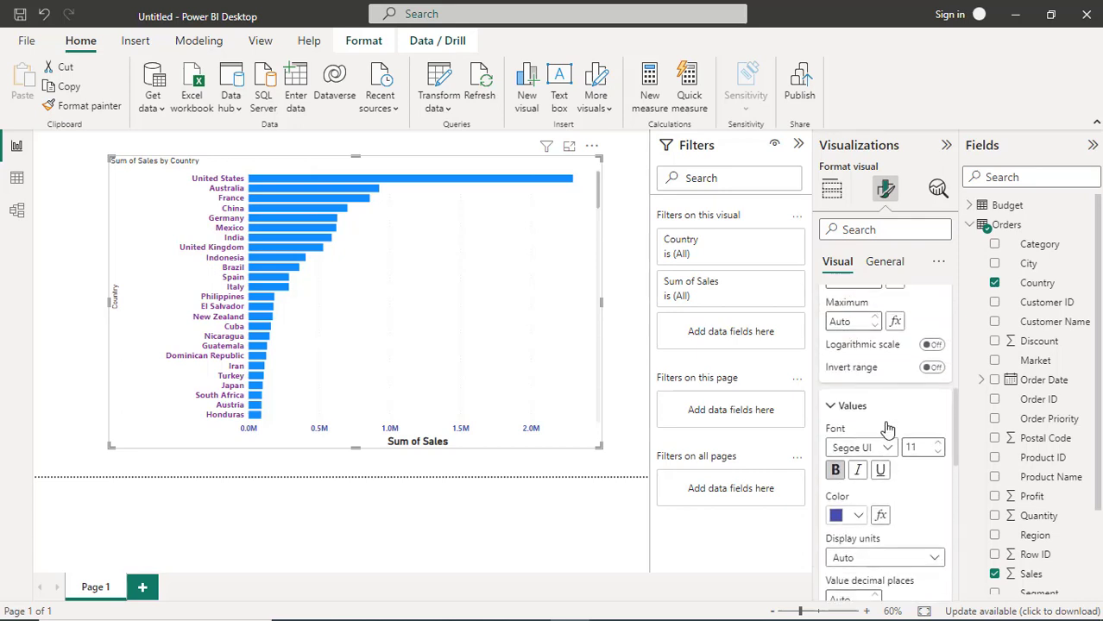
{"action": "scroll", "coordinate": [889, 429], "scroll_direction": "up", "scroll_amount": 5}
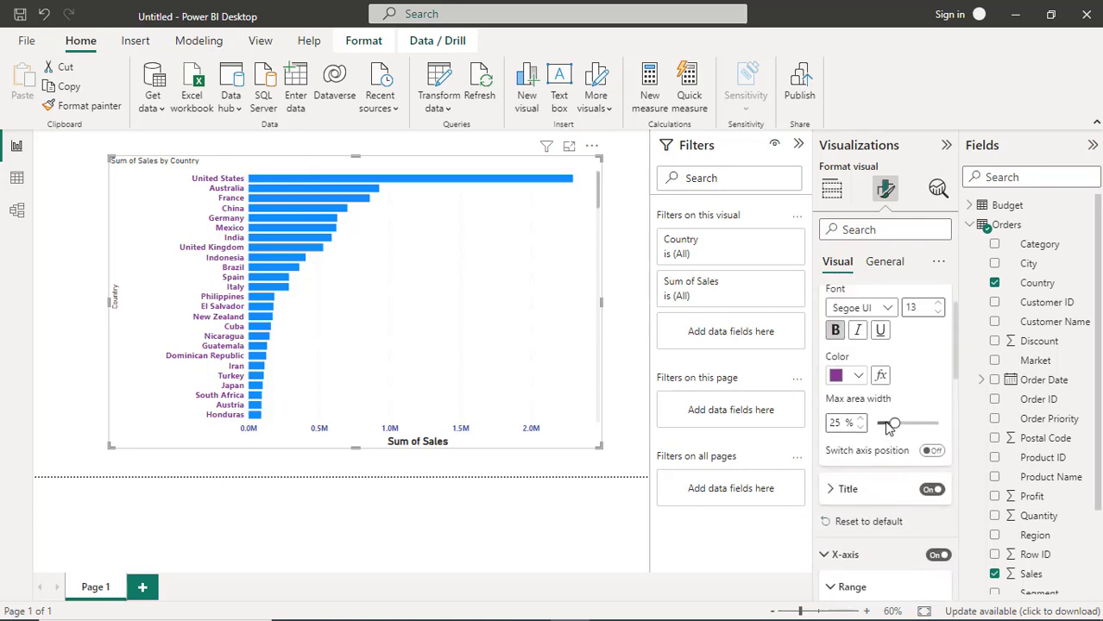
{"action": "left_click", "coordinate": [833, 490]}
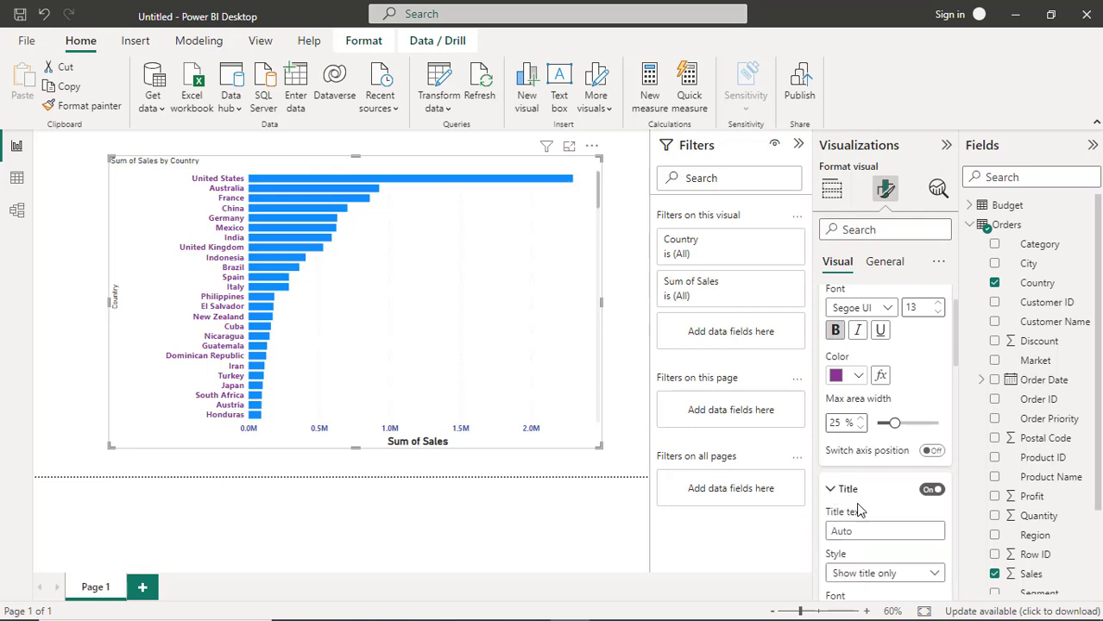
{"action": "scroll", "coordinate": [855, 509], "scroll_direction": "down", "scroll_amount": 3}
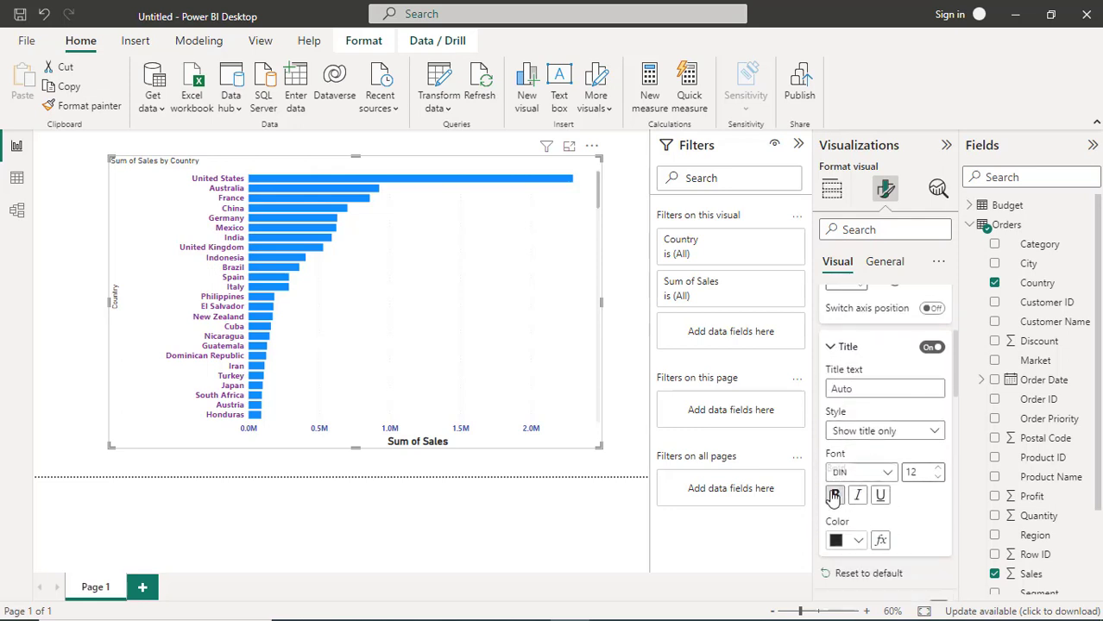
{"action": "left_click", "coordinate": [834, 494]}
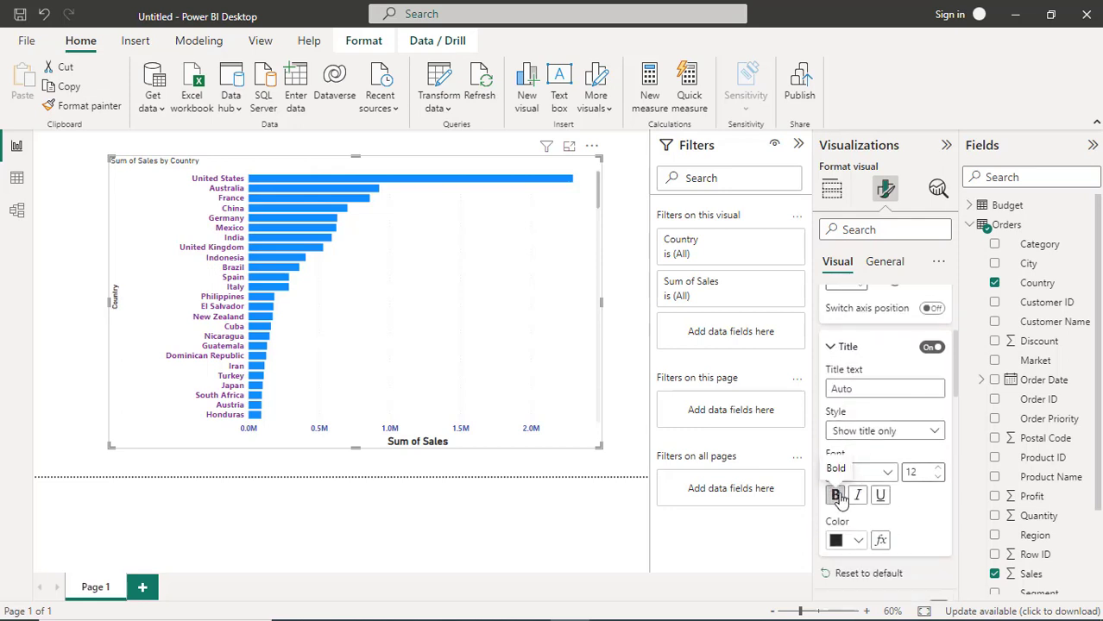
{"action": "left_click", "coordinate": [938, 469]}
{"action": "left_click", "coordinate": [938, 470]}
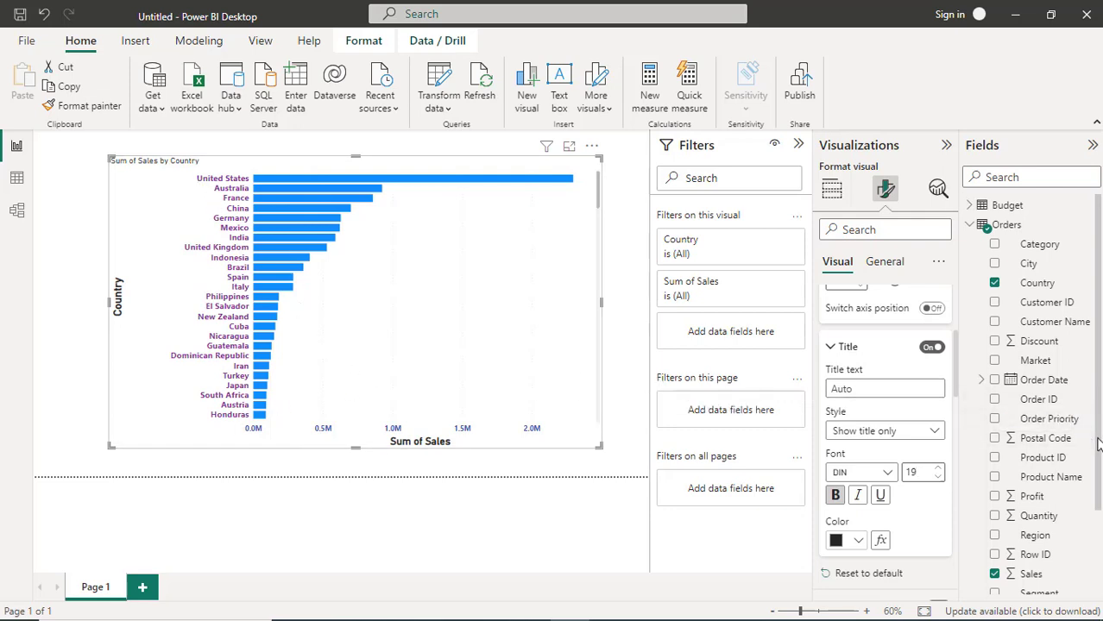
- Collapse the Y-axis and X-axis settings and look over the chart's remaining format options
{"action": "left_click_drag", "start_coordinate": [1098, 439], "coordinate": [1099, 483]}
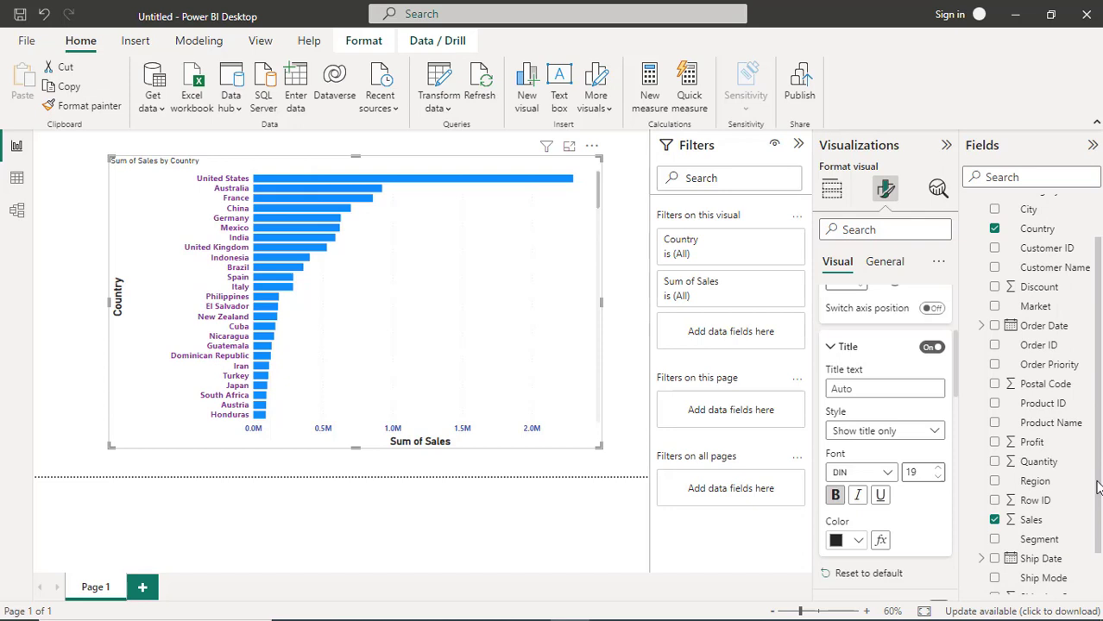
{"action": "left_click", "coordinate": [830, 349]}
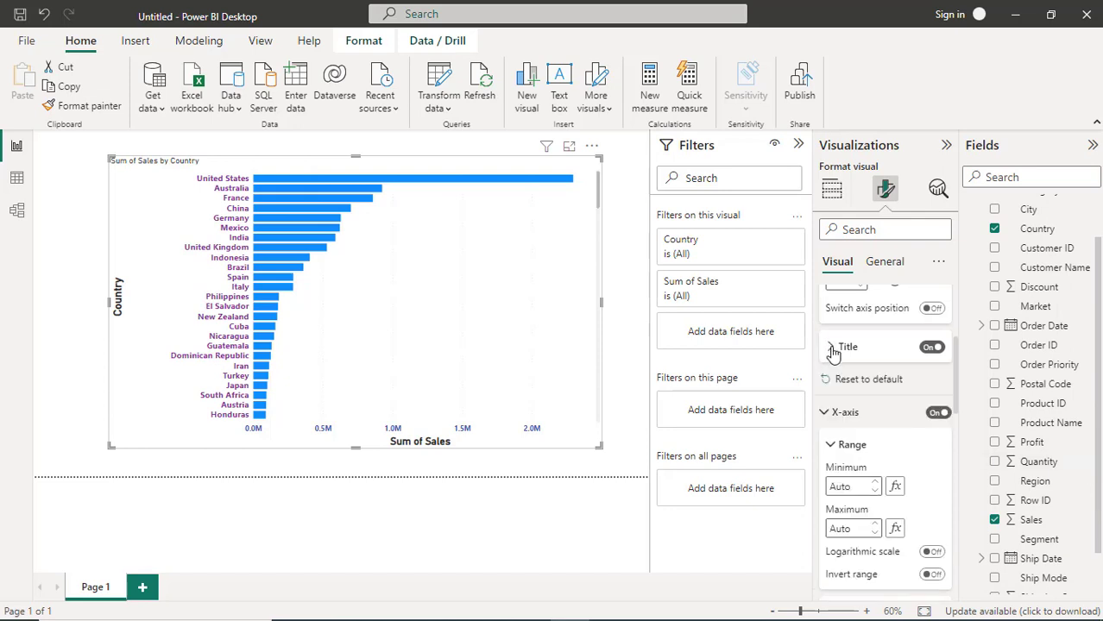
{"action": "left_click", "coordinate": [825, 418]}
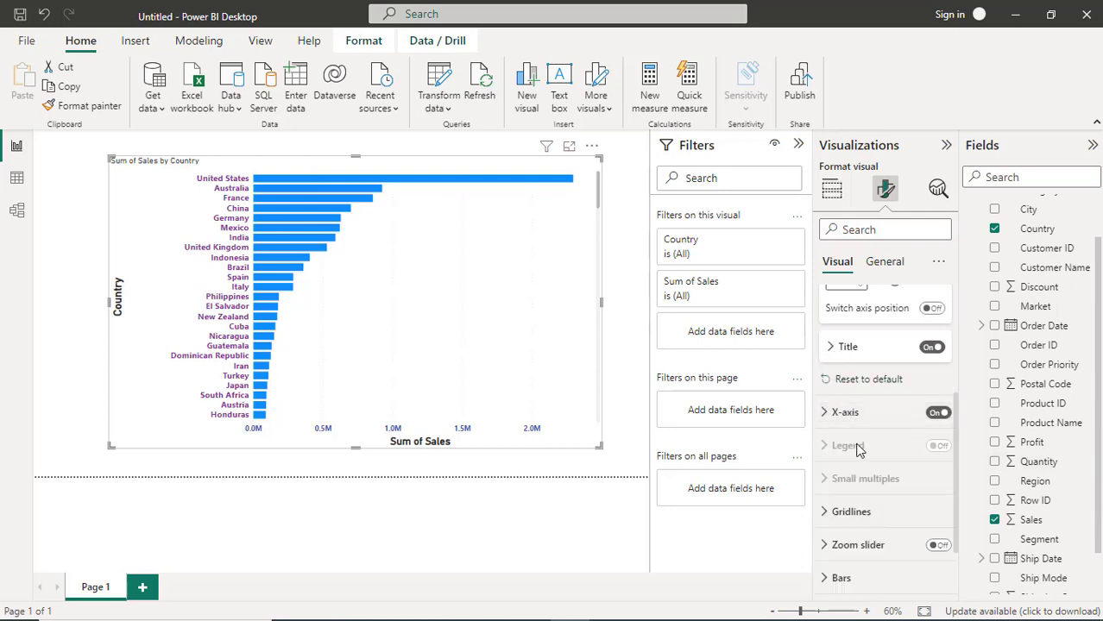
{"action": "scroll", "coordinate": [857, 451], "scroll_direction": "down", "scroll_amount": 1}
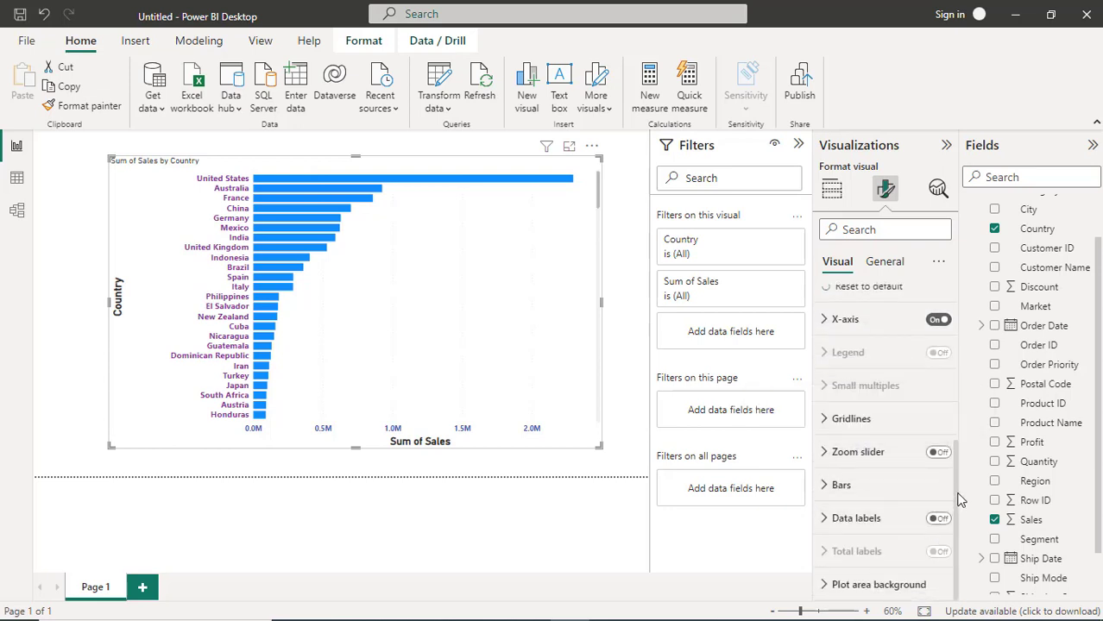
{"action": "scroll", "coordinate": [958, 495], "scroll_direction": "up", "scroll_amount": 1}
{"action": "left_click_drag", "start_coordinate": [962, 459], "coordinate": [960, 334]}
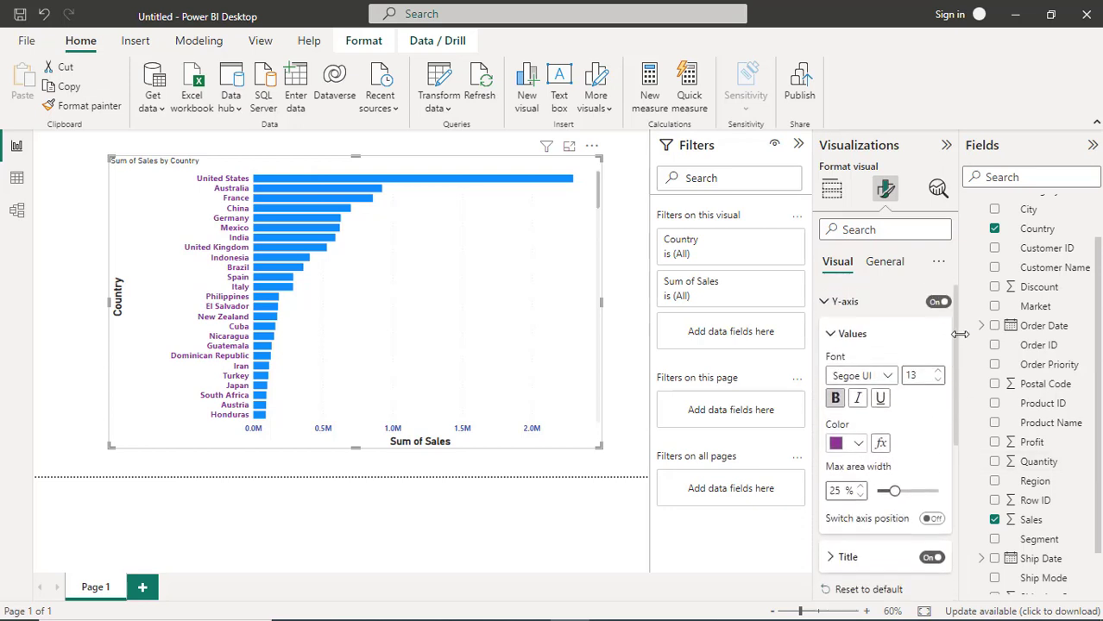
{"action": "left_click", "coordinate": [825, 309]}
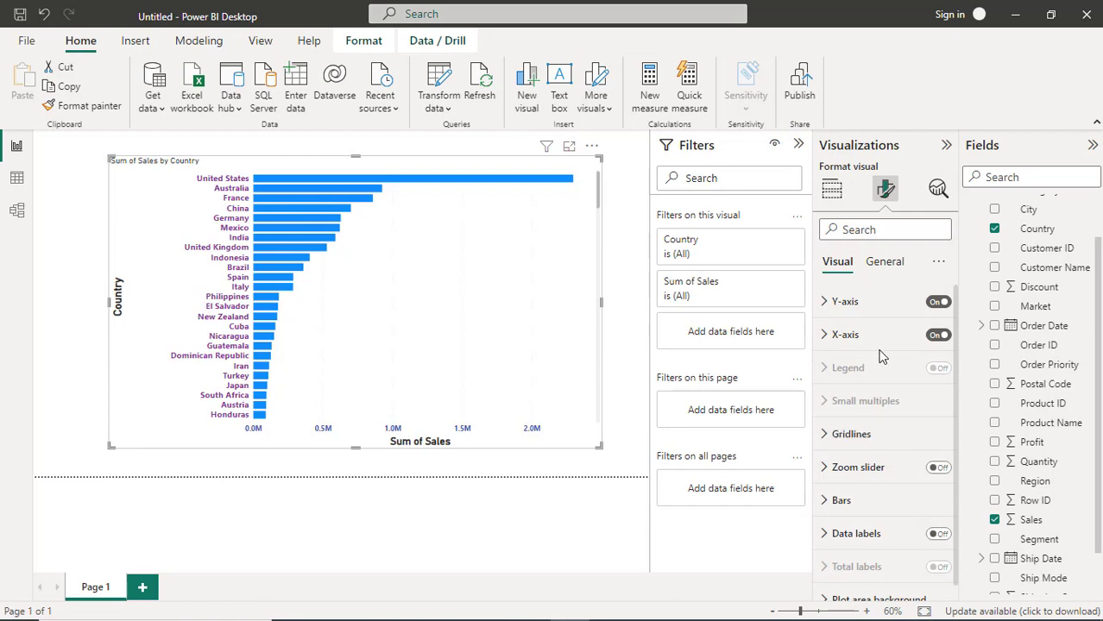
- Add the Region field from the Orders table as the bar chart's legend
{"action": "left_click", "coordinate": [831, 193]}
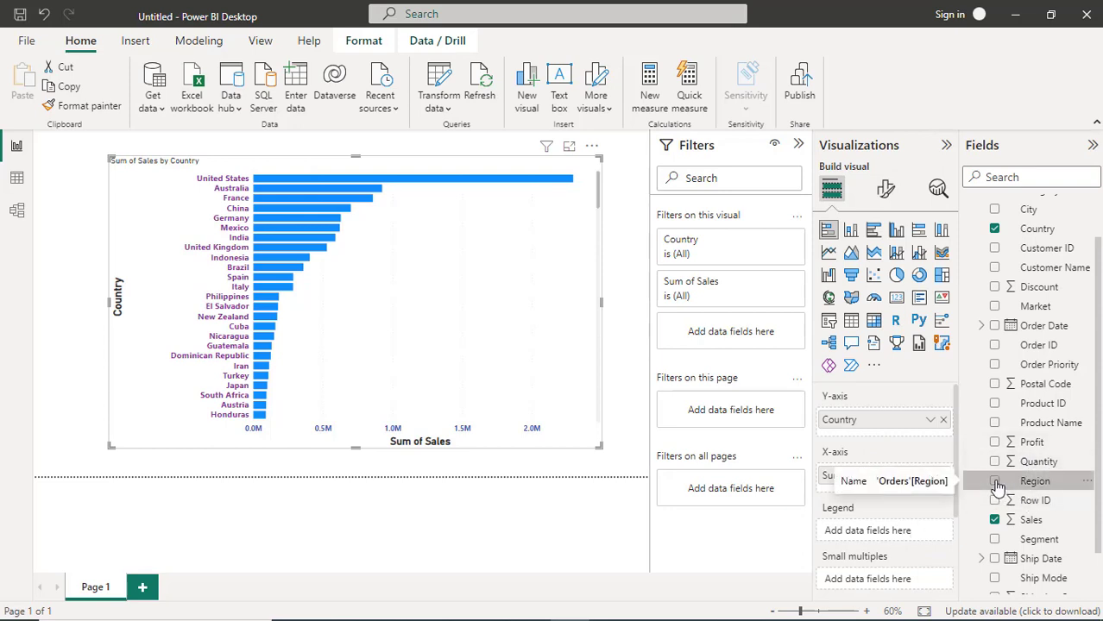
{"action": "left_click_drag", "start_coordinate": [997, 488], "coordinate": [866, 533]}
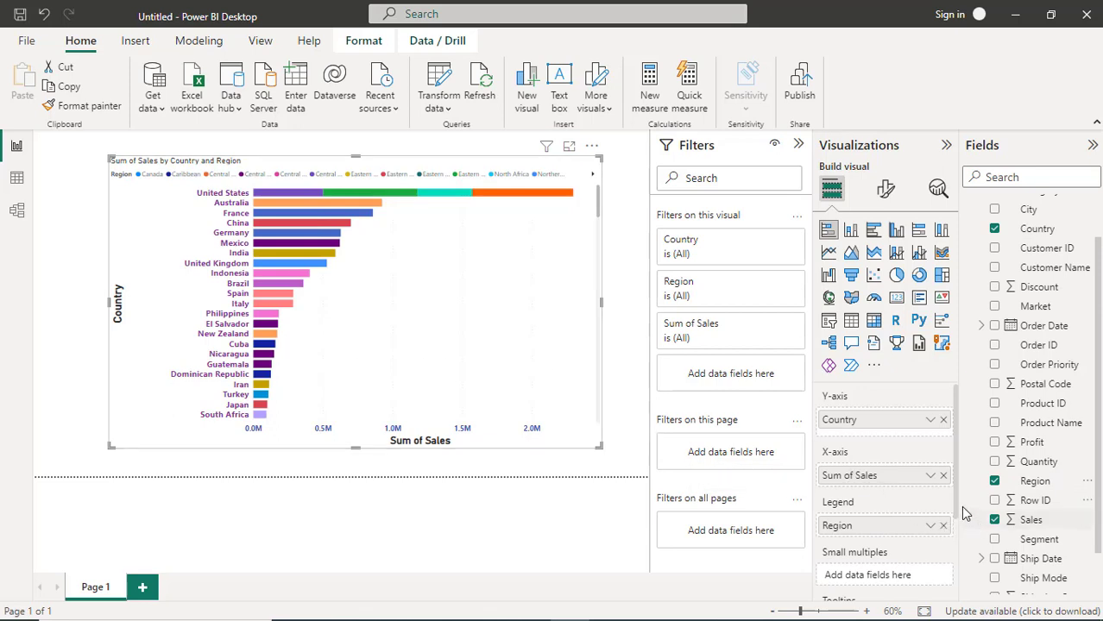
{"action": "left_click_drag", "start_coordinate": [956, 511], "coordinate": [960, 568]}
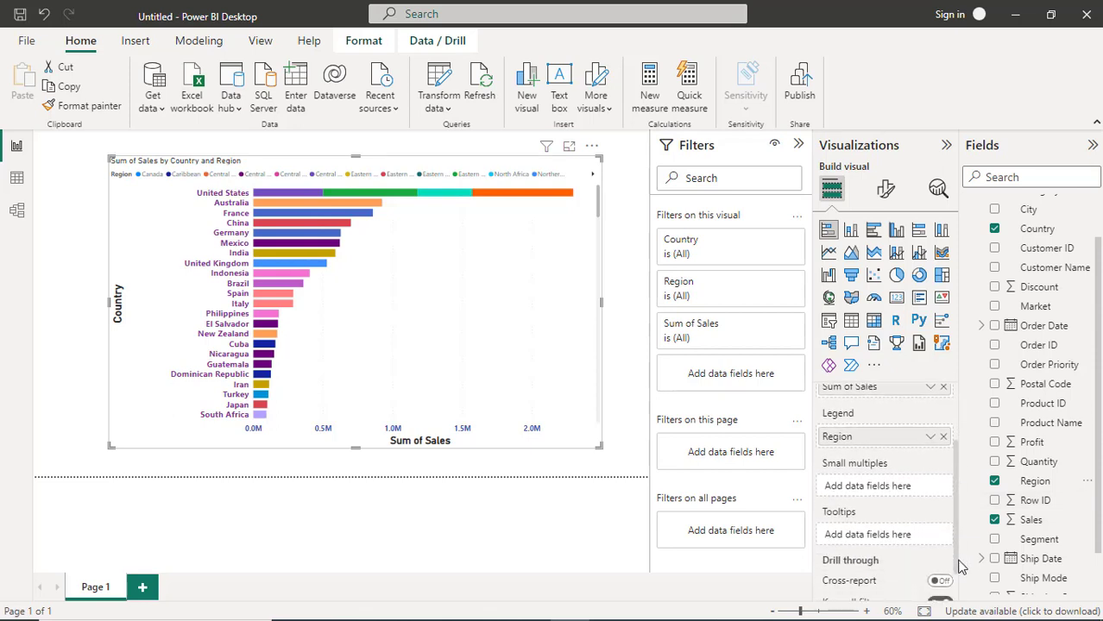
- Make the text of the bar chart's Region legend bold
{"action": "left_click", "coordinate": [885, 192]}
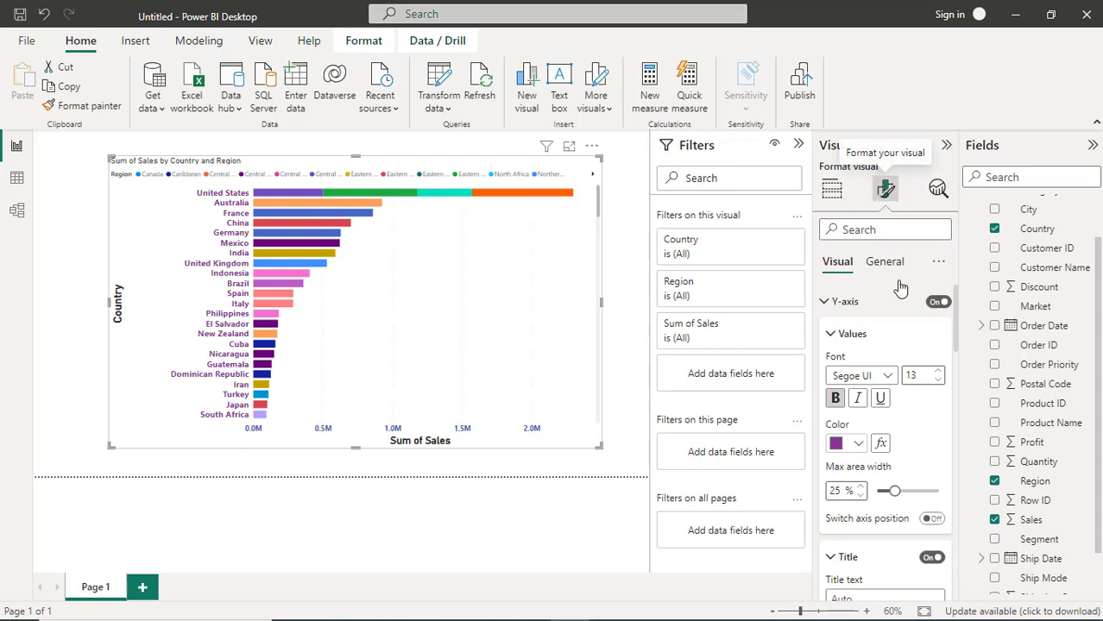
{"action": "left_click", "coordinate": [826, 302]}
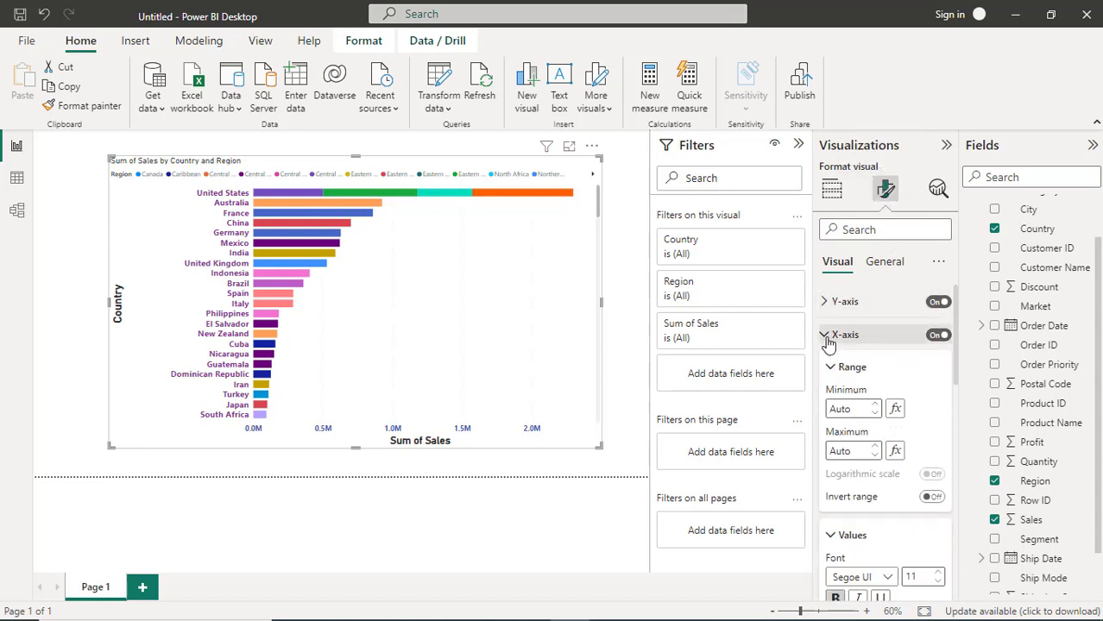
{"action": "left_click", "coordinate": [827, 337]}
{"action": "left_click", "coordinate": [829, 372]}
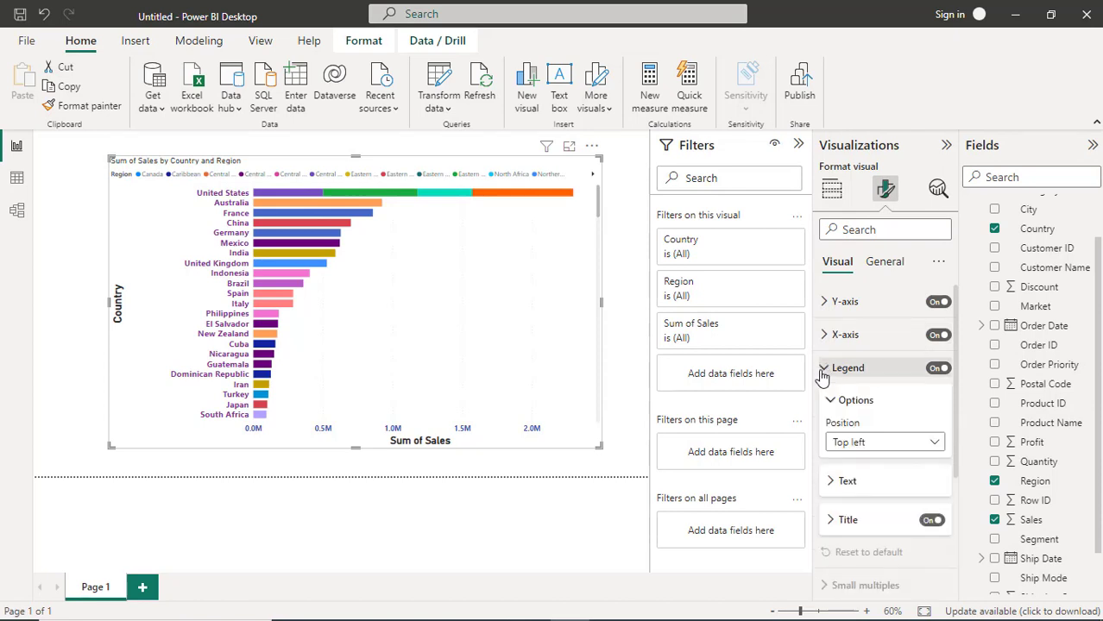
{"action": "left_click", "coordinate": [835, 483]}
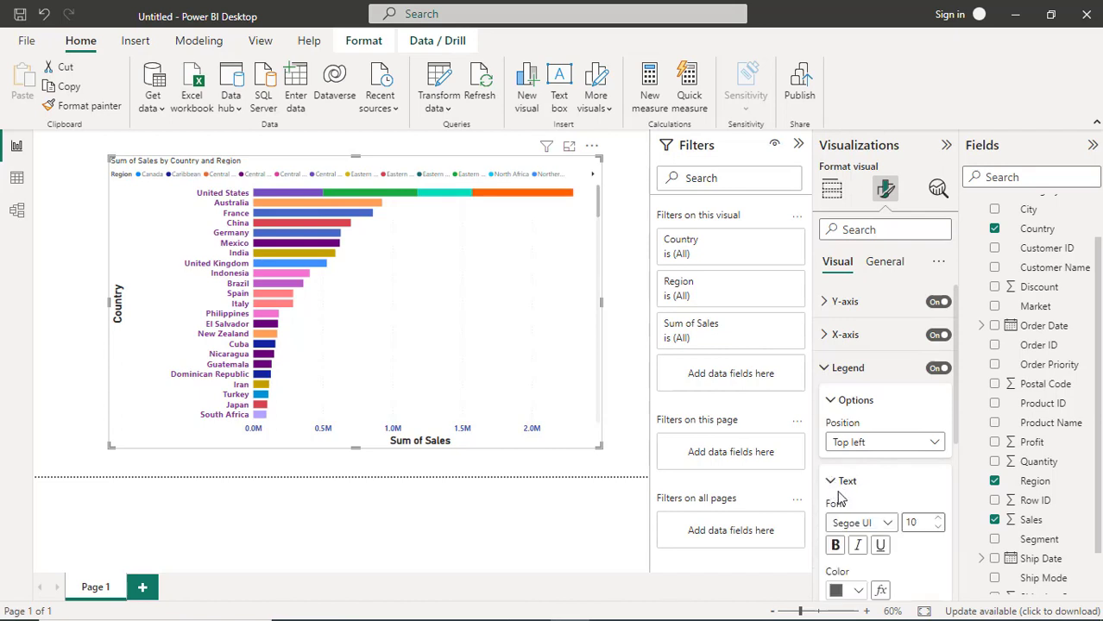
{"action": "left_click", "coordinate": [835, 546]}
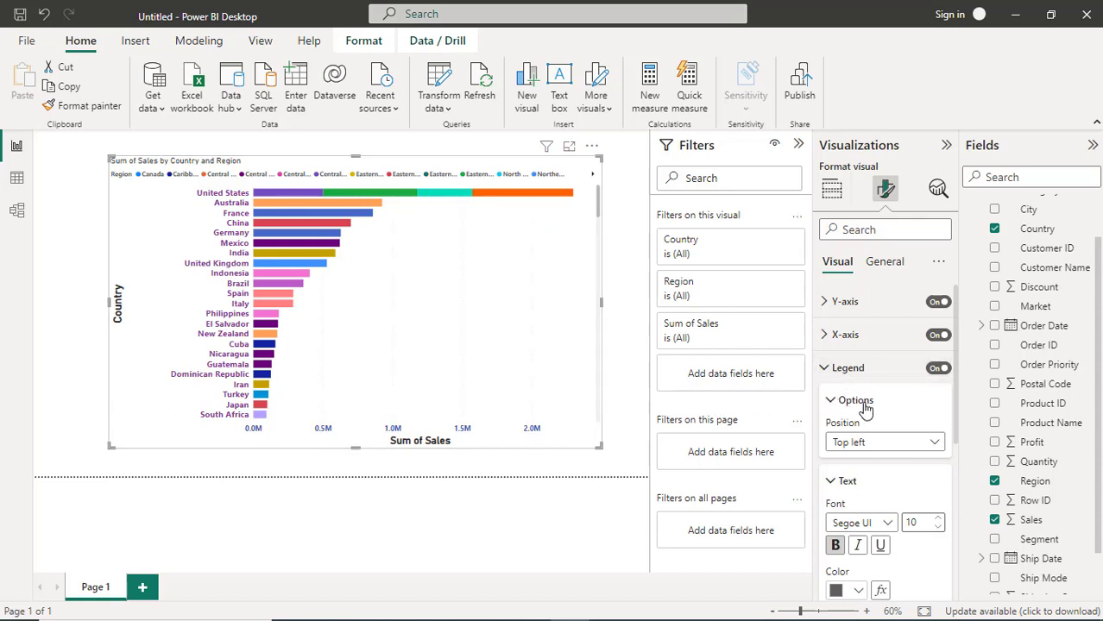
- Turn on the bar chart's data labels and shrink the chart to about two thirds of its width with slightly less height
{"action": "scroll", "coordinate": [866, 409], "scroll_direction": "down", "scroll_amount": 5}
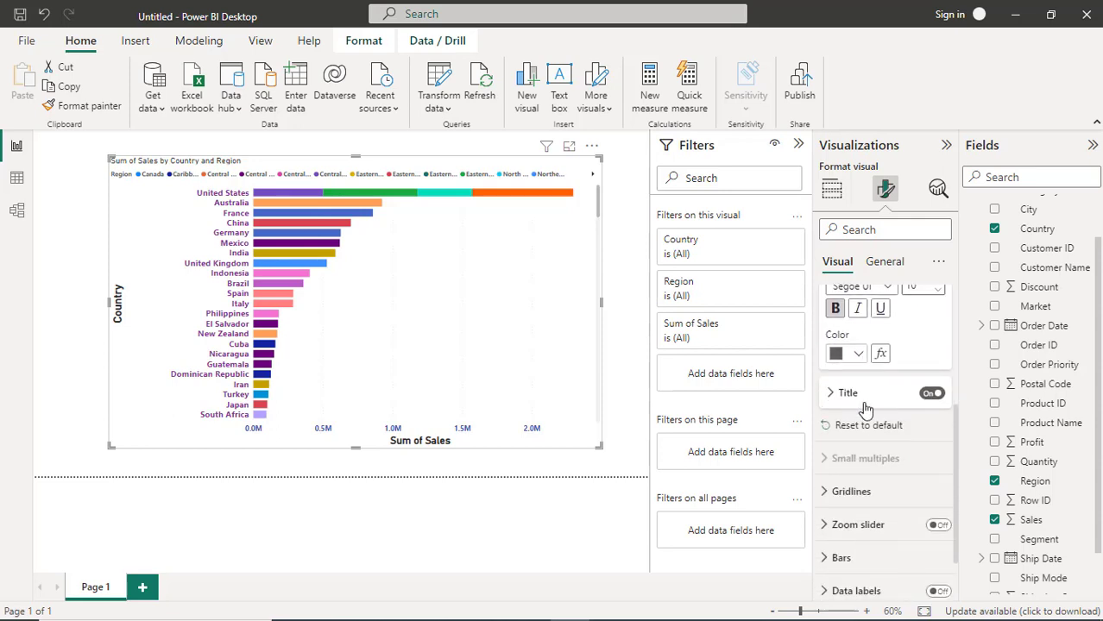
{"action": "scroll", "coordinate": [866, 409], "scroll_direction": "down", "scroll_amount": 2}
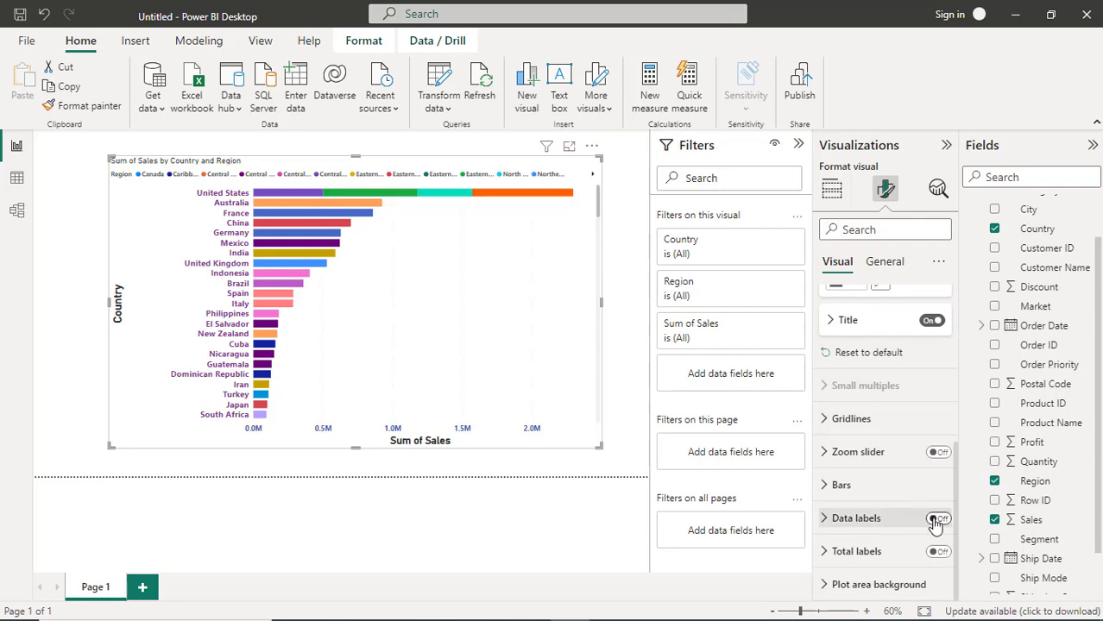
{"action": "left_click", "coordinate": [940, 519]}
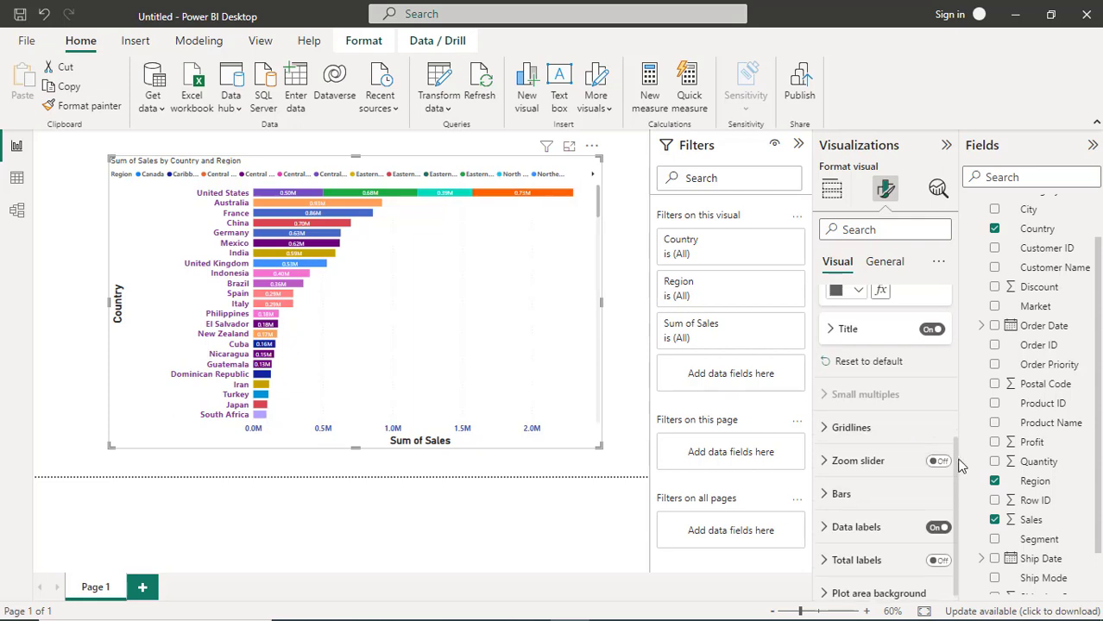
{"action": "scroll", "coordinate": [955, 466], "scroll_direction": "up", "scroll_amount": 3}
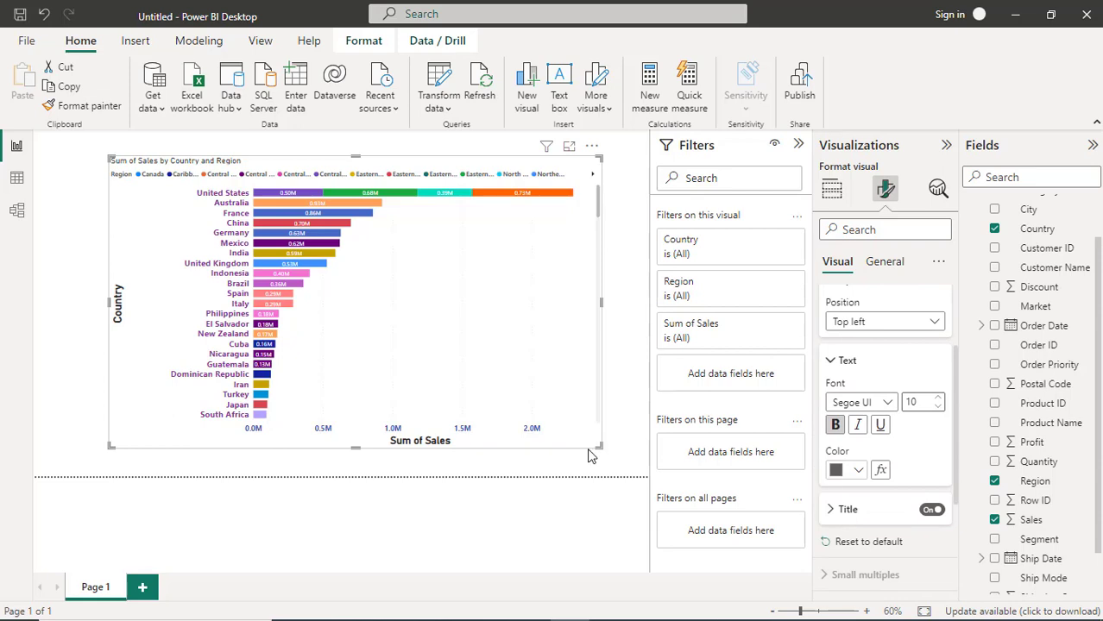
{"action": "left_click_drag", "start_coordinate": [590, 456], "coordinate": [479, 449]}
{"action": "left_click_drag", "start_coordinate": [455, 441], "coordinate": [435, 419]}
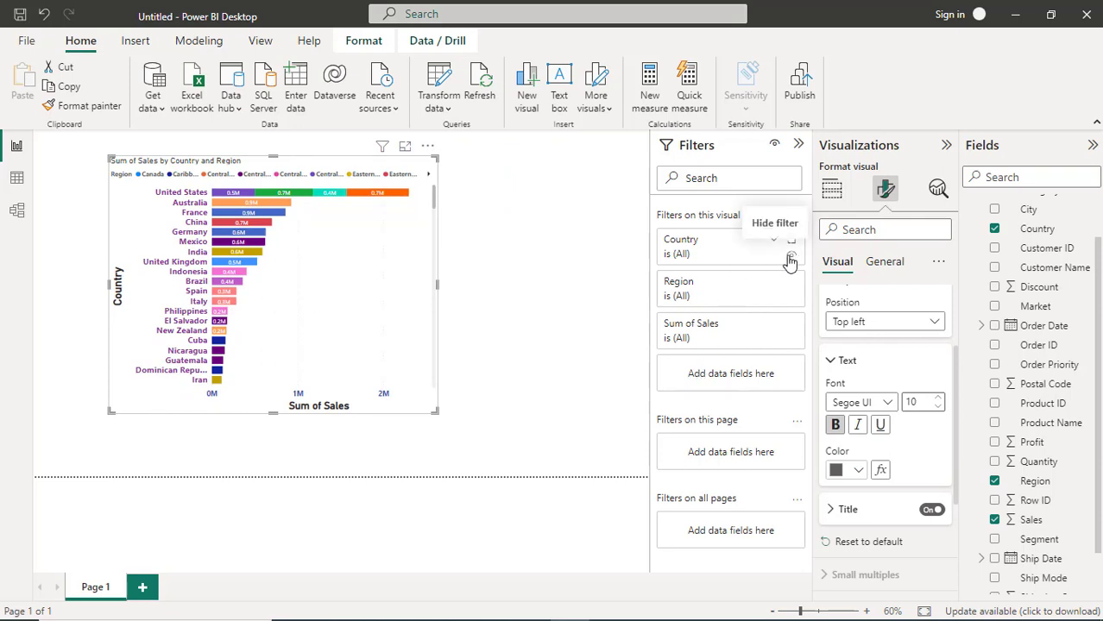
- Filter the bar chart's Country field with basic filtering to Algeria, Angola, Argentina, Bolivia and Brazil
{"action": "left_click", "coordinate": [773, 241]}
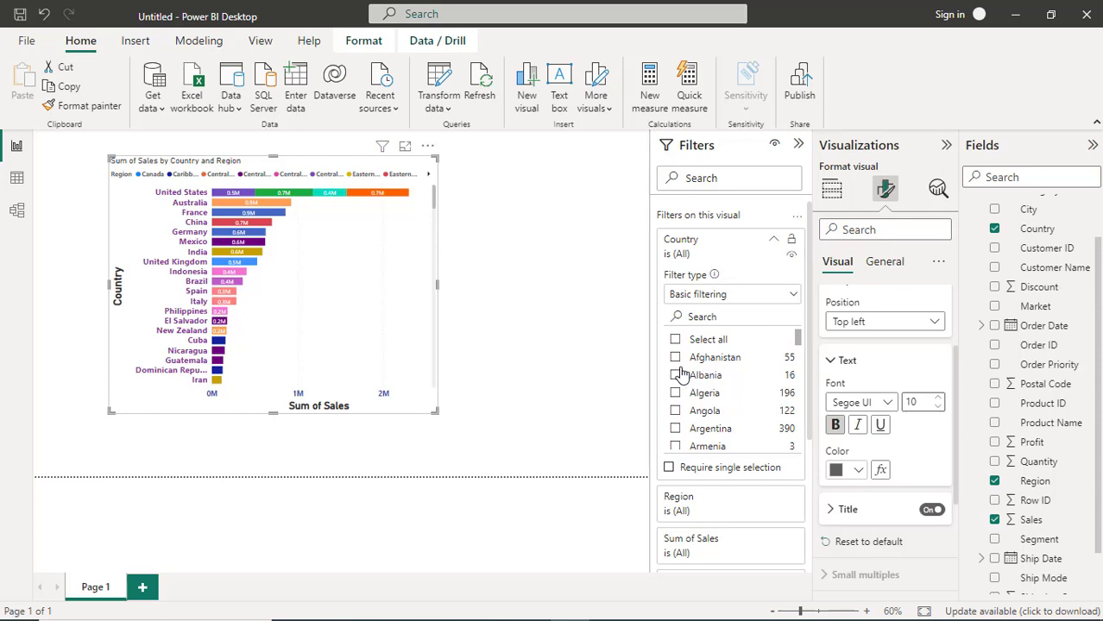
{"action": "left_click", "coordinate": [677, 393]}
{"action": "left_click", "coordinate": [678, 410]}
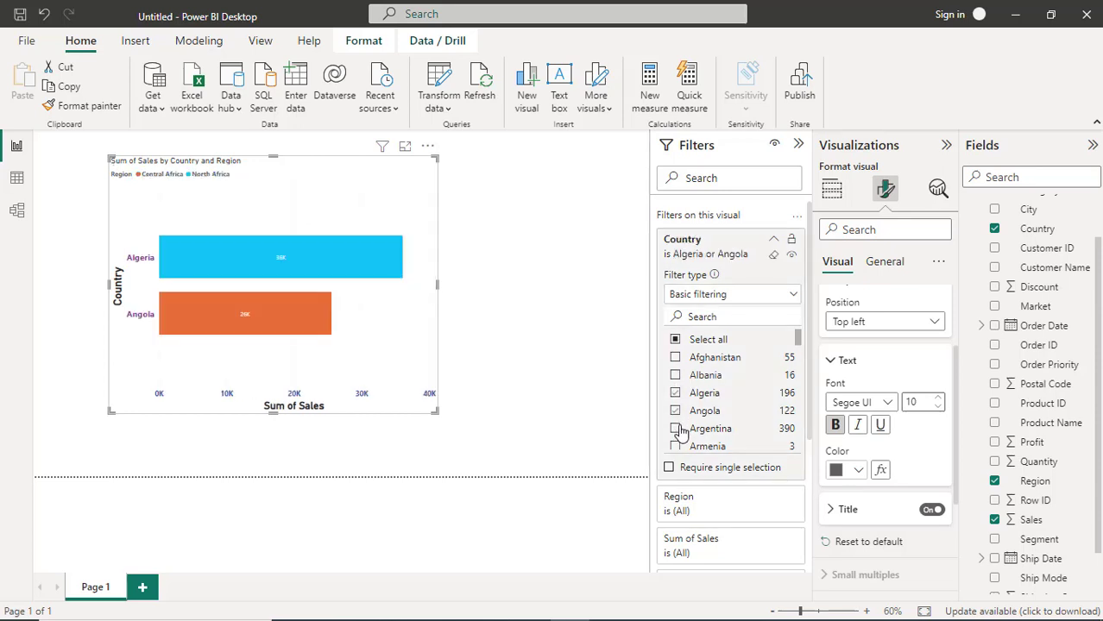
{"action": "left_click", "coordinate": [678, 429]}
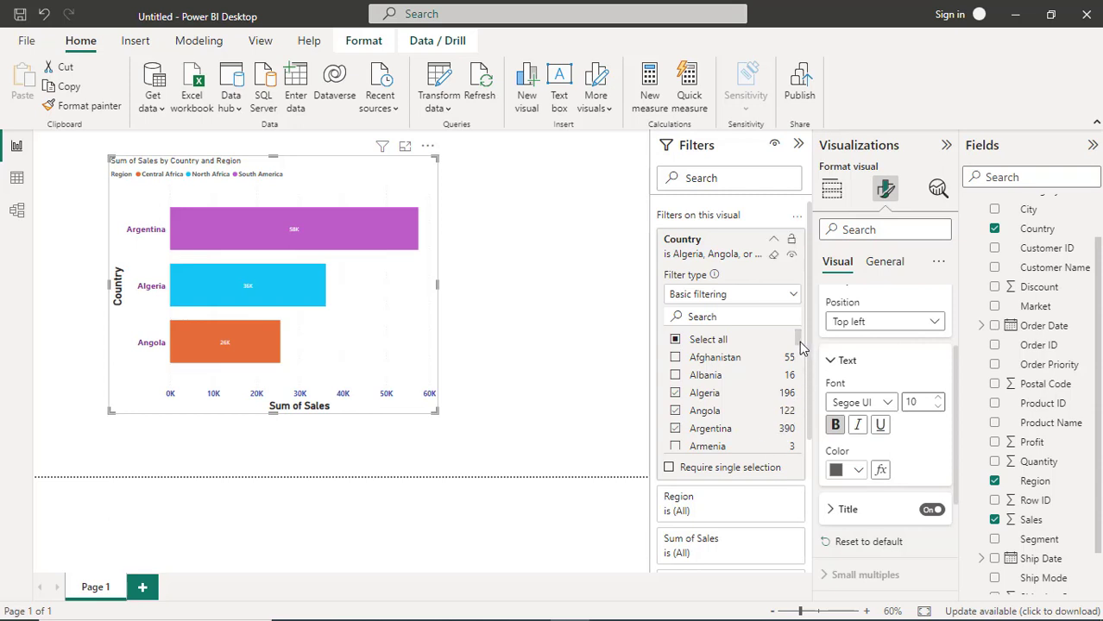
{"action": "left_click_drag", "start_coordinate": [799, 345], "coordinate": [799, 362]}
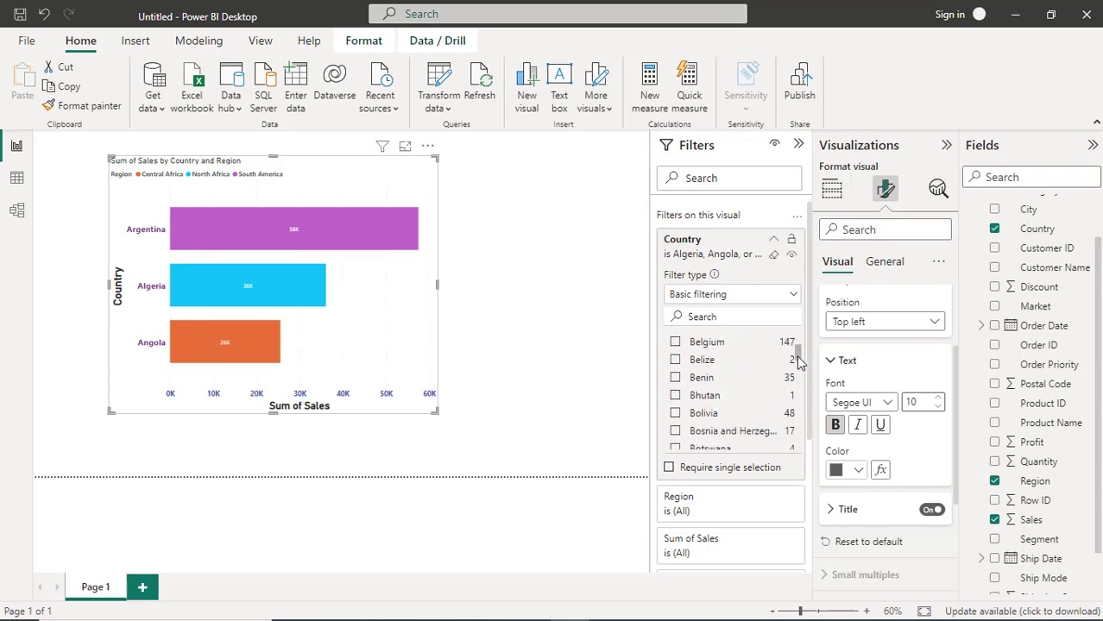
{"action": "left_click", "coordinate": [675, 413]}
{"action": "scroll", "coordinate": [704, 426], "scroll_direction": "down", "scroll_amount": 2}
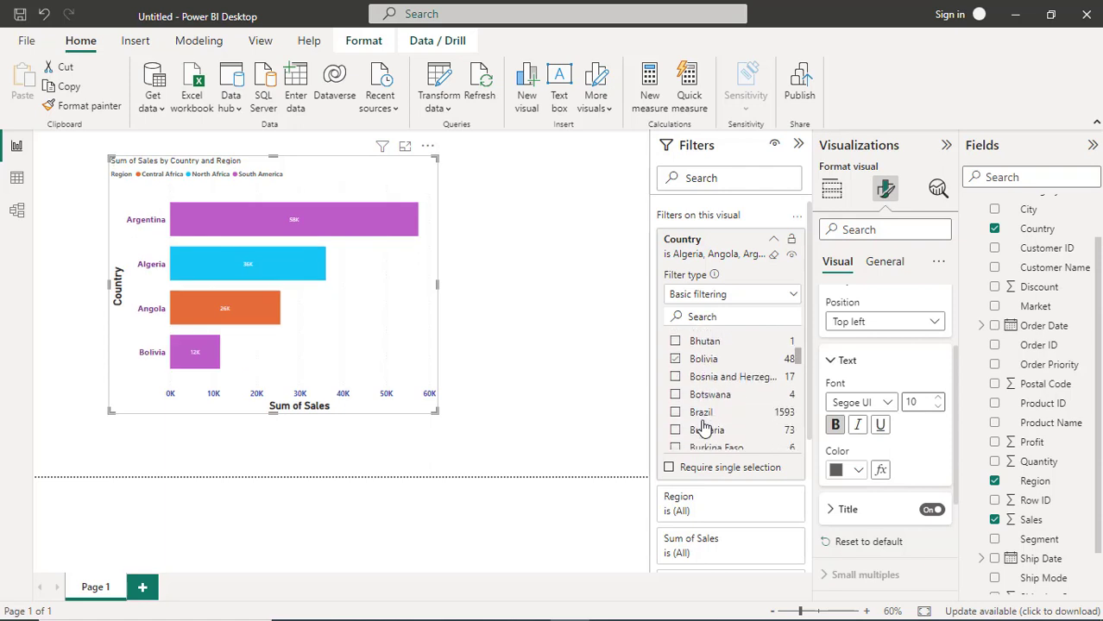
{"action": "left_click", "coordinate": [676, 414]}
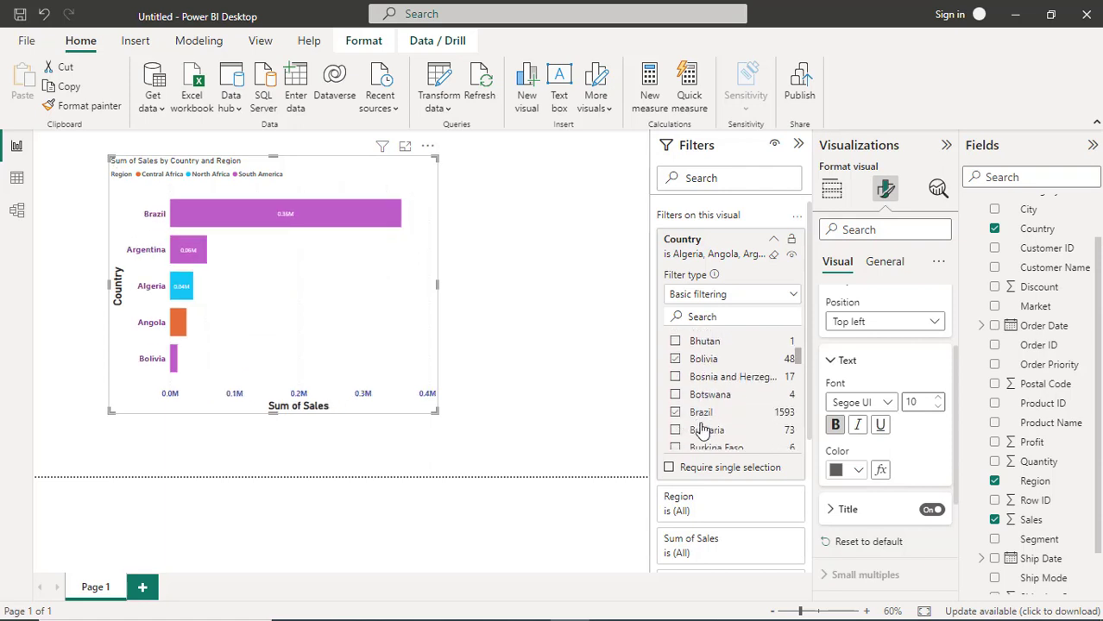
- Add Cameroon, Canada and Chile to the countries selected in the bar chart's Country filter
{"action": "scroll", "coordinate": [708, 444], "scroll_direction": "down", "scroll_amount": 1}
{"action": "scroll", "coordinate": [708, 444], "scroll_direction": "down", "scroll_amount": 3}
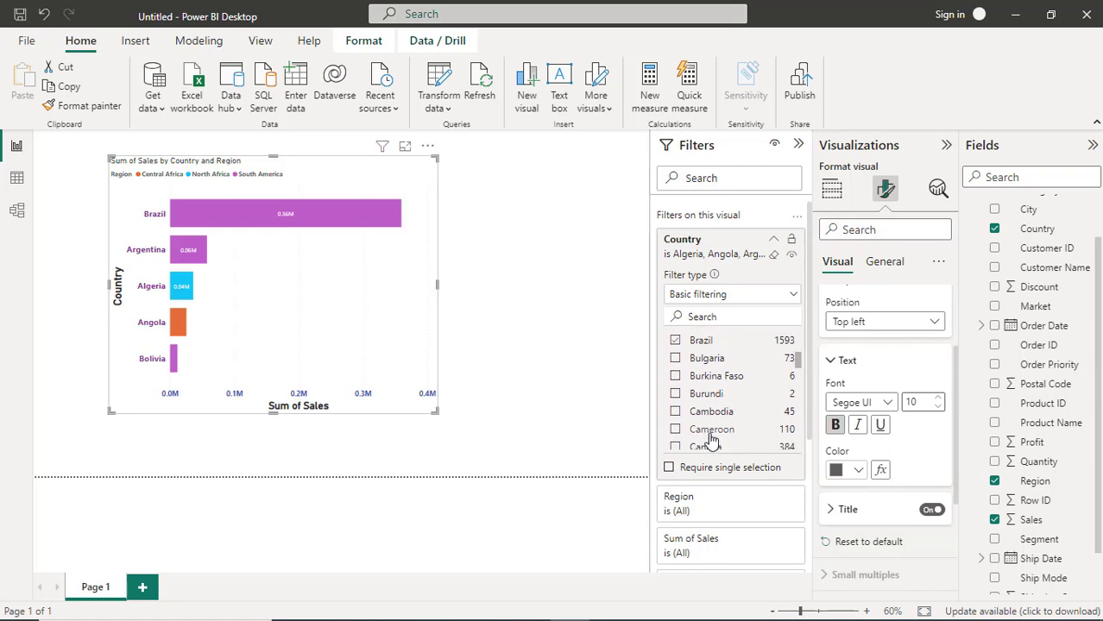
{"action": "left_click", "coordinate": [676, 430]}
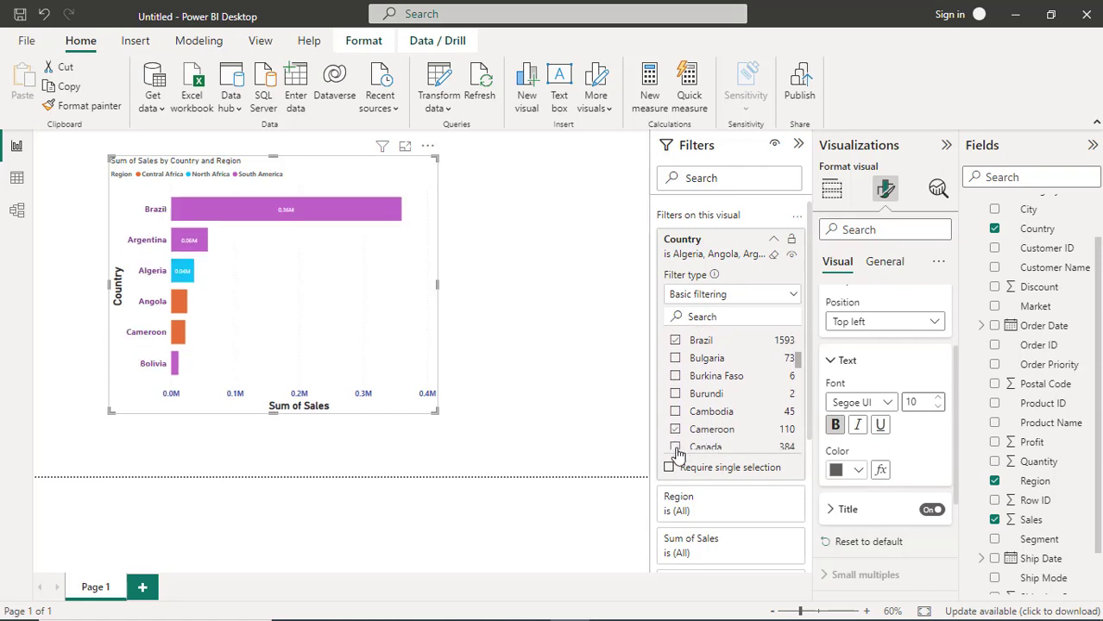
{"action": "left_click", "coordinate": [675, 447]}
{"action": "scroll", "coordinate": [703, 440], "scroll_direction": "down", "scroll_amount": 3}
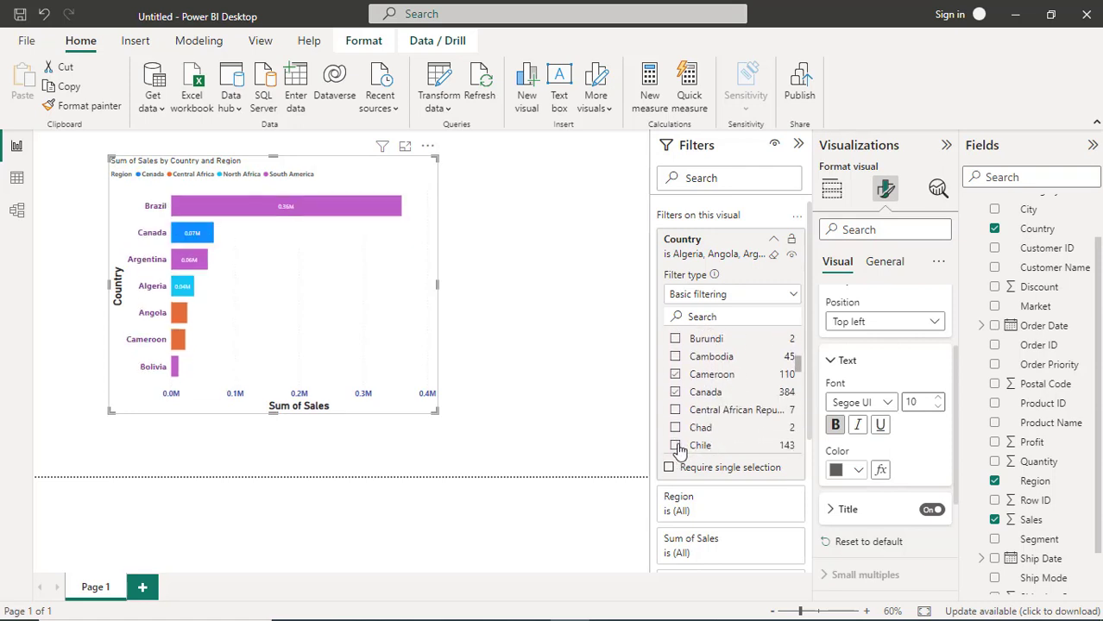
{"action": "left_click", "coordinate": [677, 446]}
- Include China, Colombia, Cote d'Ivoire and Cuba in the bar chart's Country filter
{"action": "scroll", "coordinate": [687, 442], "scroll_direction": "down", "scroll_amount": 4}
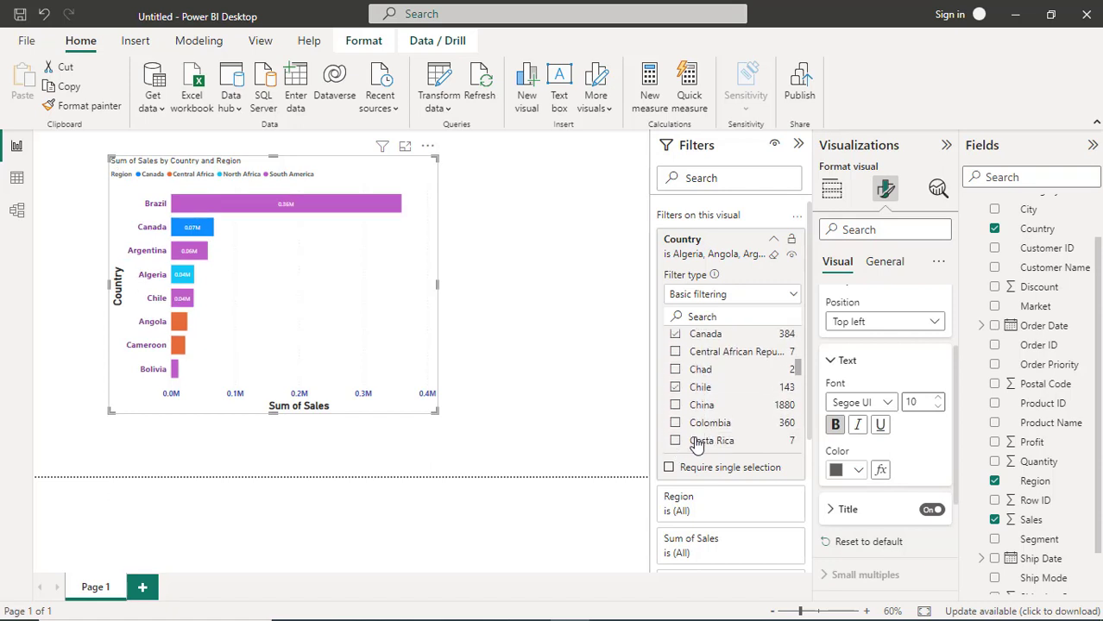
{"action": "left_click", "coordinate": [675, 392]}
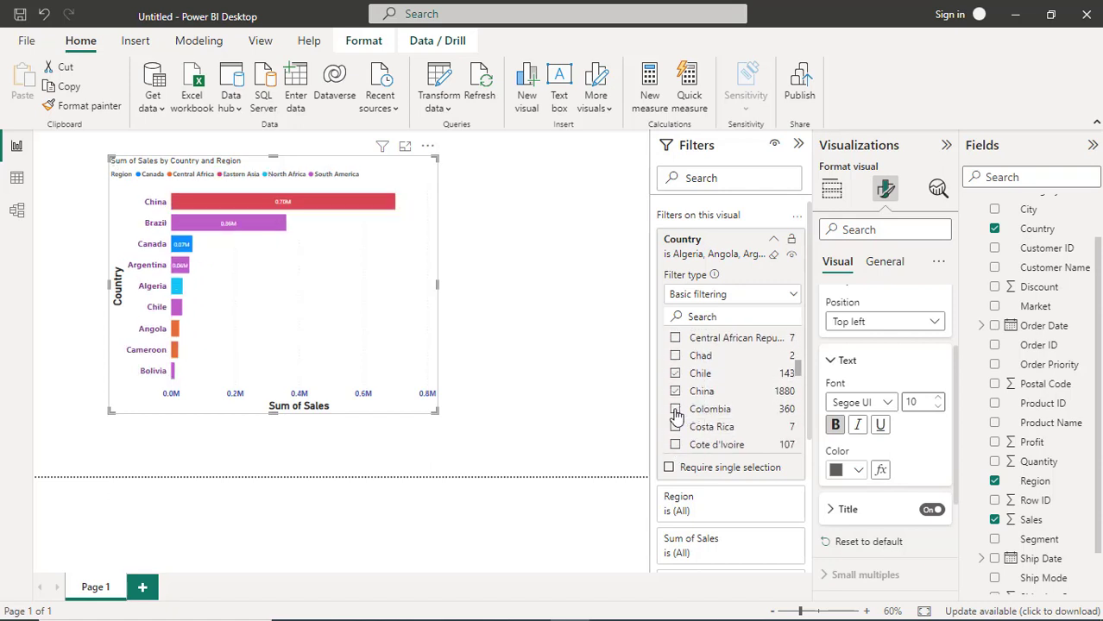
{"action": "left_click", "coordinate": [676, 409]}
{"action": "scroll", "coordinate": [696, 423], "scroll_direction": "down", "scroll_amount": 3}
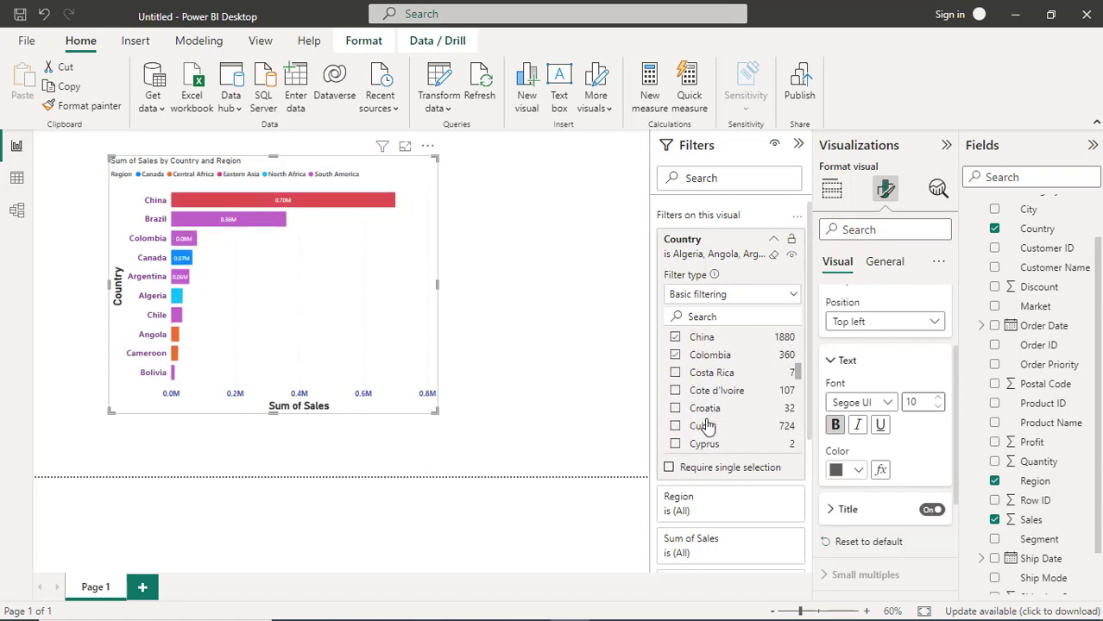
{"action": "left_click", "coordinate": [675, 391]}
{"action": "left_click", "coordinate": [676, 428]}
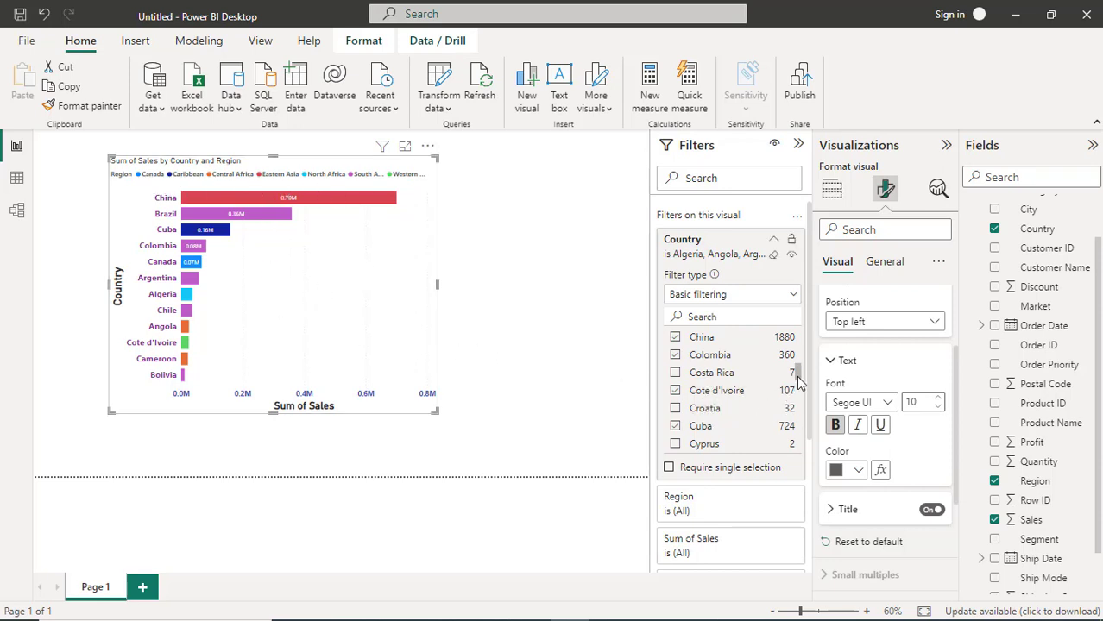
- Add Denmark, Djibouti, Dominican Republic and Egypt to the bar chart's Country filter
{"action": "scroll", "coordinate": [798, 380], "scroll_direction": "down", "scroll_amount": 3}
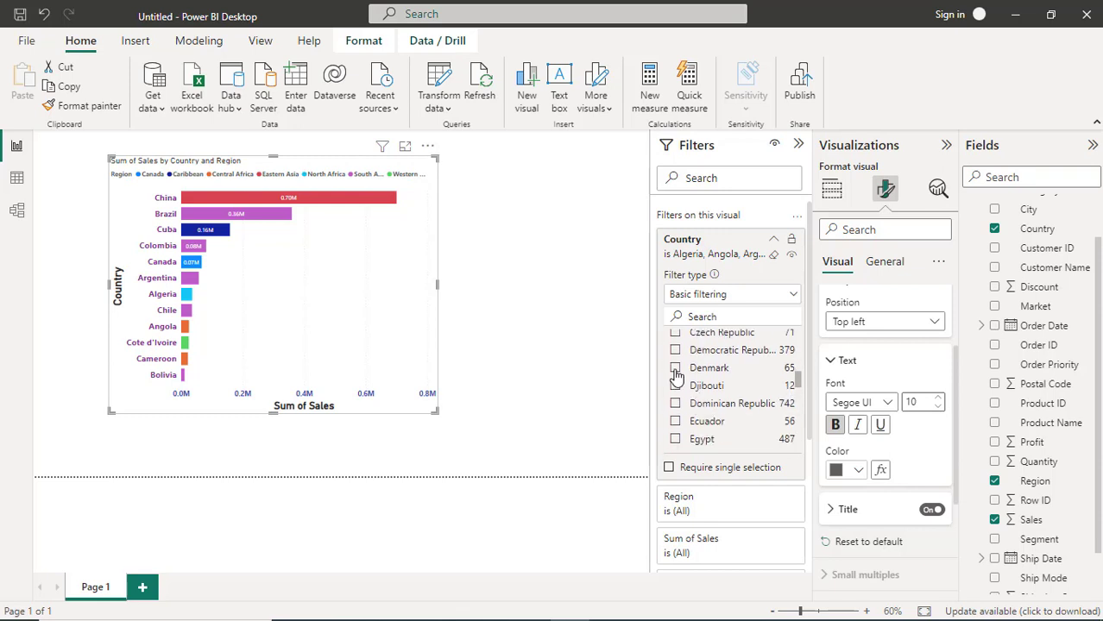
{"action": "left_click", "coordinate": [675, 370]}
{"action": "left_click", "coordinate": [675, 386]}
{"action": "left_click", "coordinate": [675, 403]}
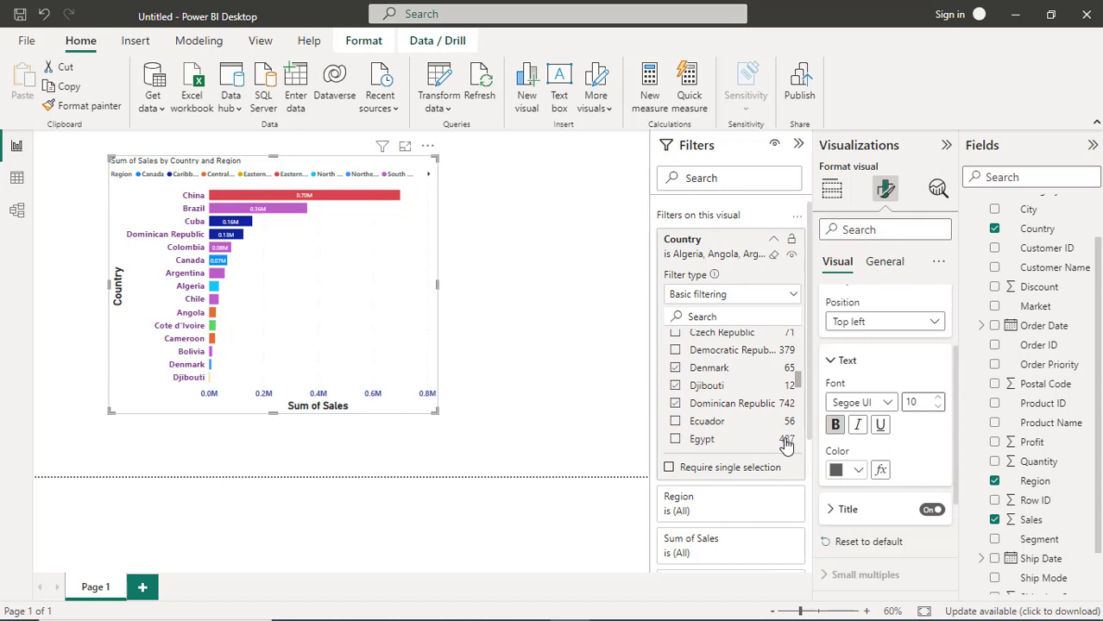
{"action": "left_click", "coordinate": [676, 441]}
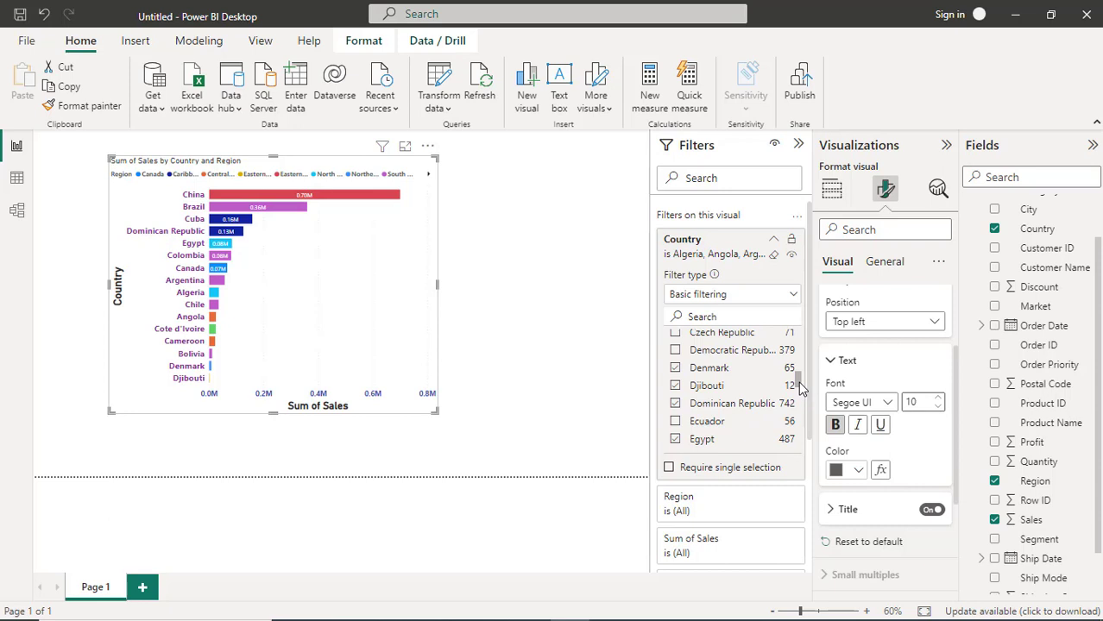
- Extend the bar chart's Country filter with Germany, Italy, Jamaica, New Zealand and Netherlands
{"action": "left_click_drag", "start_coordinate": [799, 388], "coordinate": [800, 393]}
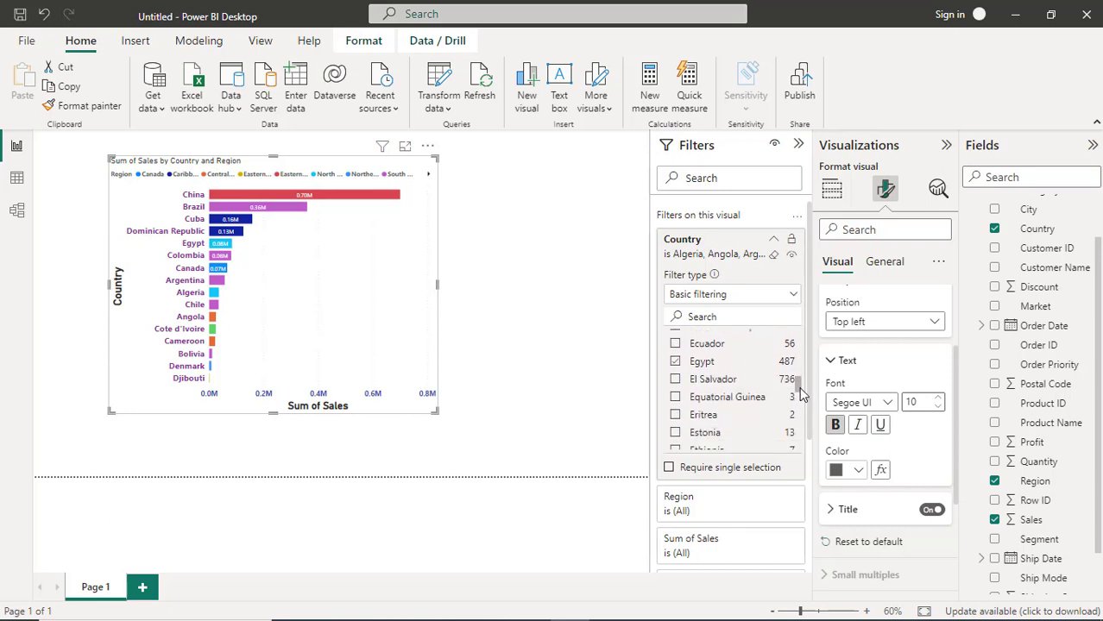
{"action": "left_click_drag", "start_coordinate": [799, 392], "coordinate": [801, 403]}
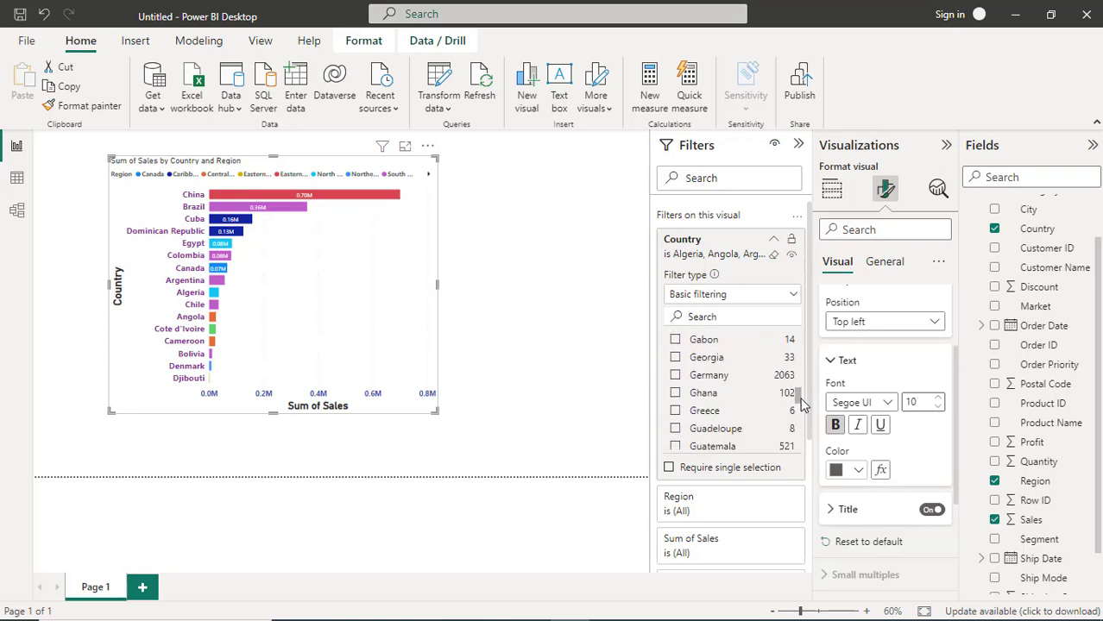
{"action": "left_click", "coordinate": [676, 376]}
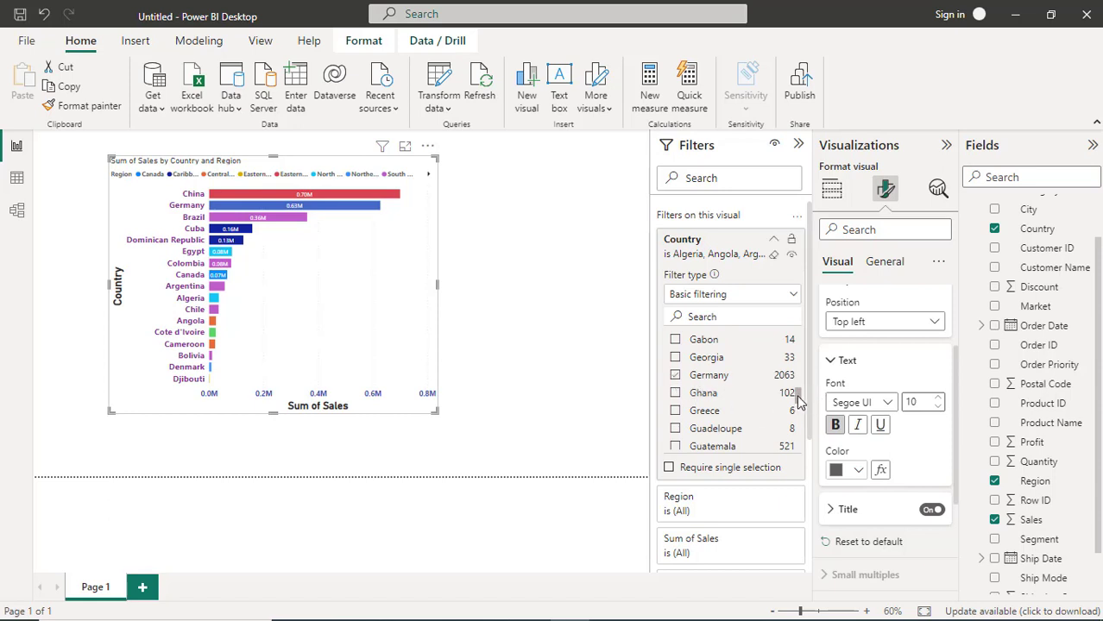
{"action": "left_click_drag", "start_coordinate": [797, 399], "coordinate": [800, 416]}
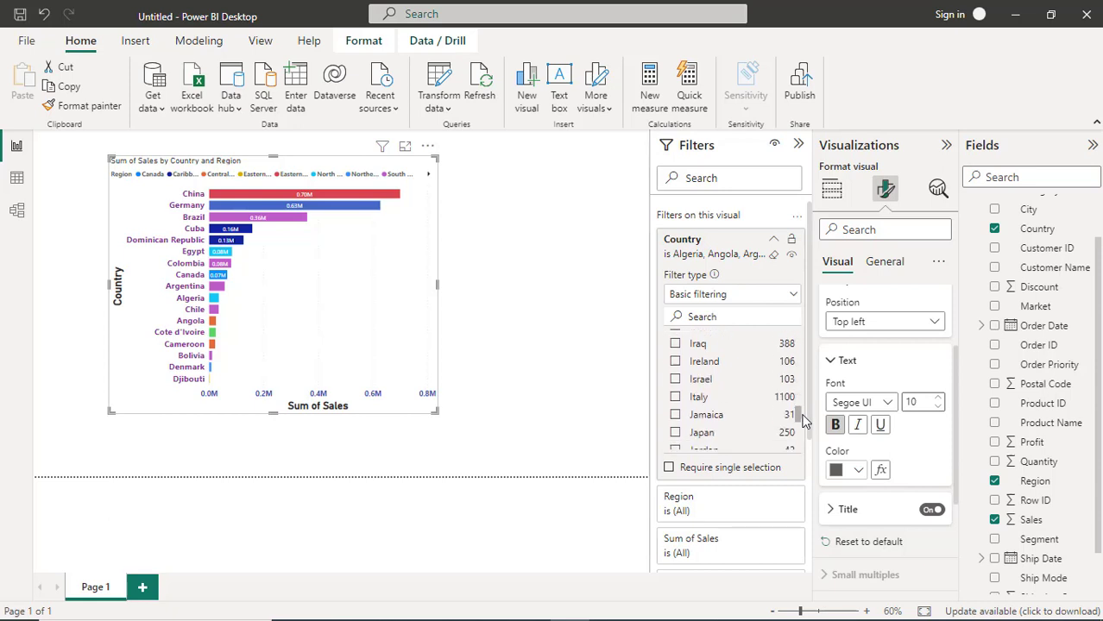
{"action": "left_click", "coordinate": [677, 397]}
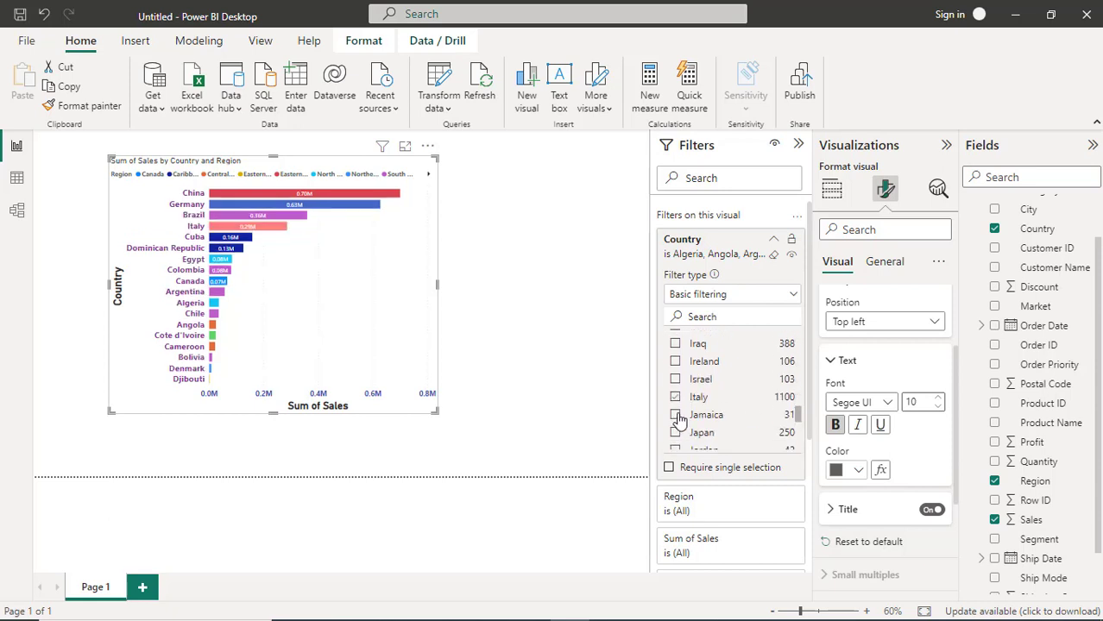
{"action": "left_click", "coordinate": [676, 416]}
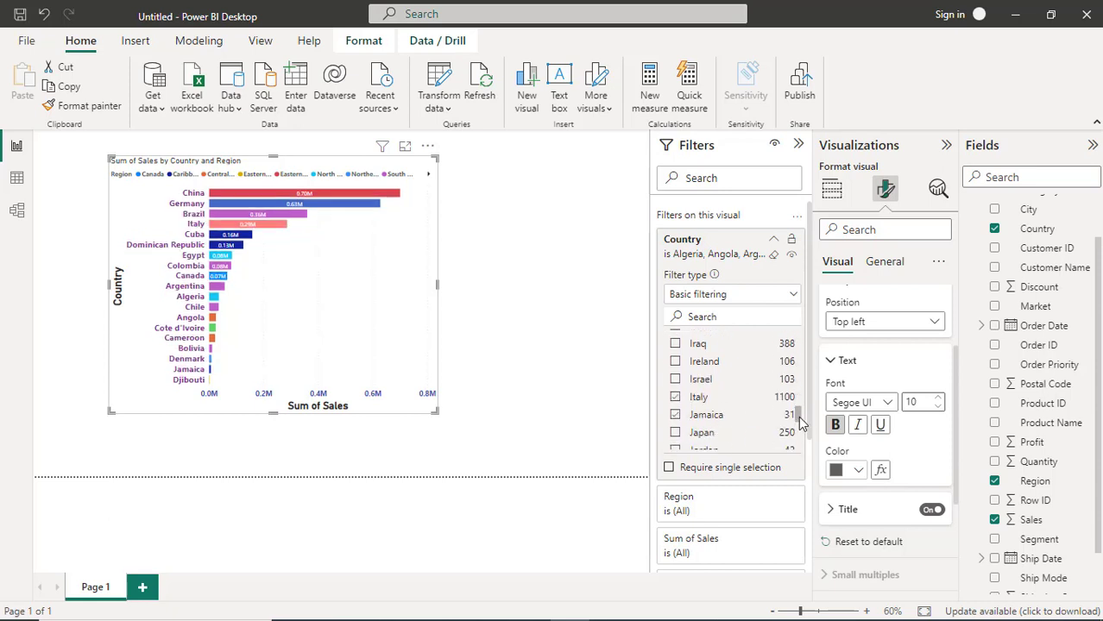
{"action": "left_click_drag", "start_coordinate": [800, 419], "coordinate": [800, 440]}
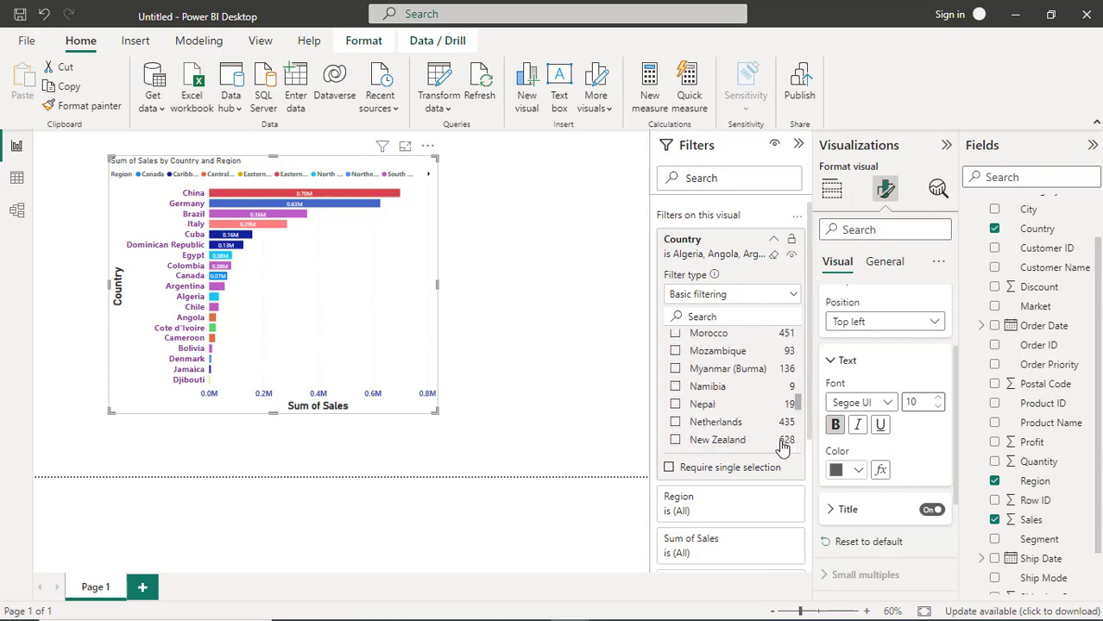
{"action": "left_click", "coordinate": [676, 441]}
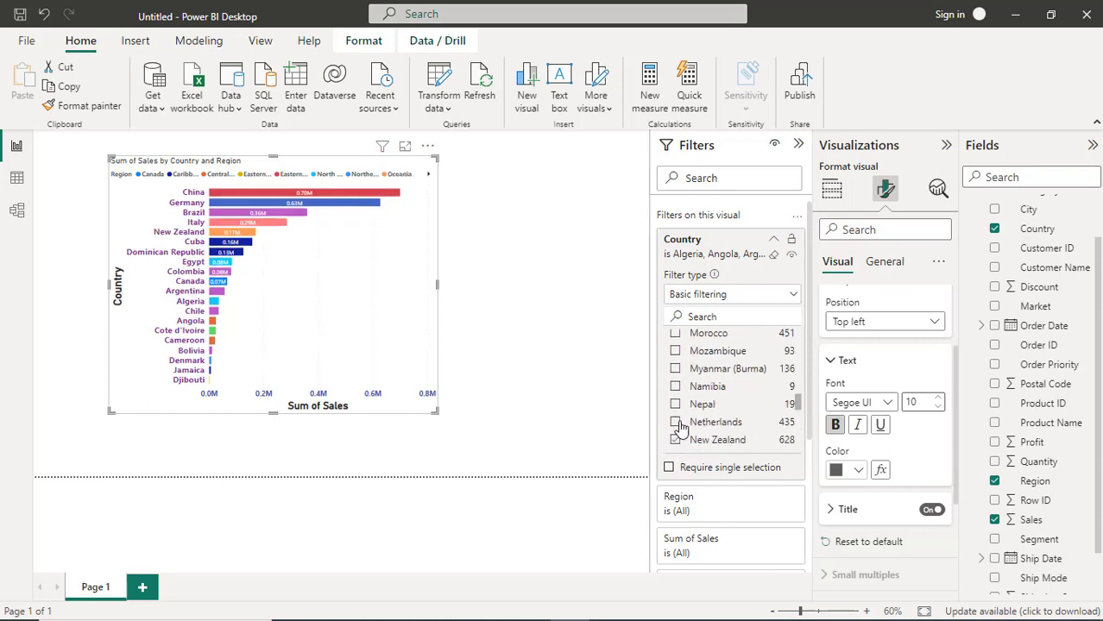
{"action": "left_click", "coordinate": [676, 422]}
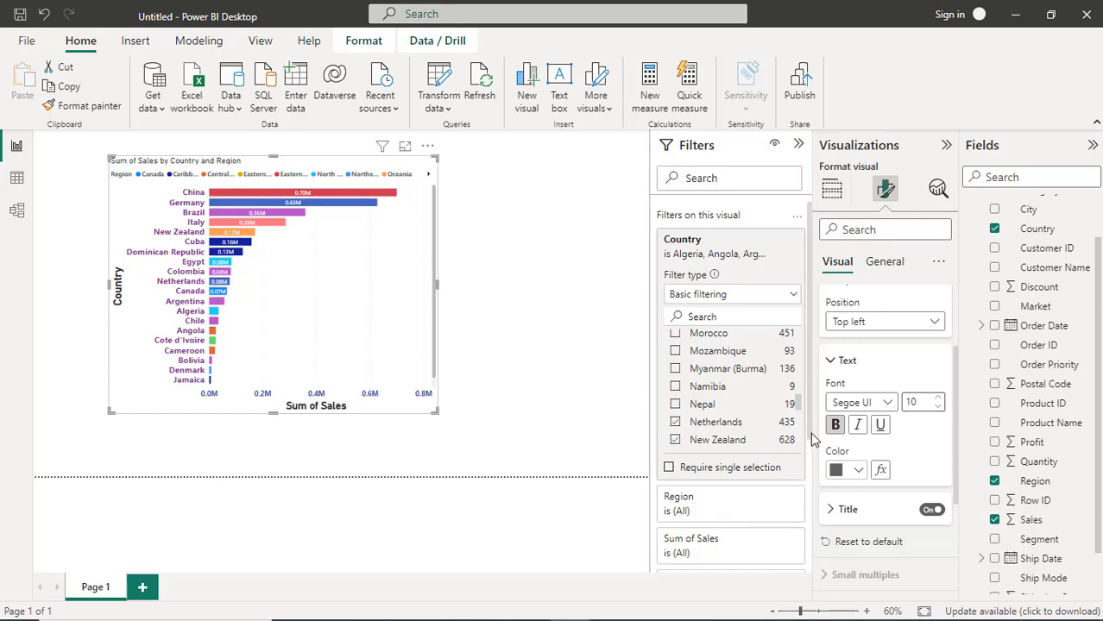
- Select all regions in the bar chart's Region filter and all countries in its Country filter
{"action": "scroll", "coordinate": [810, 438], "scroll_direction": "down", "scroll_amount": 2}
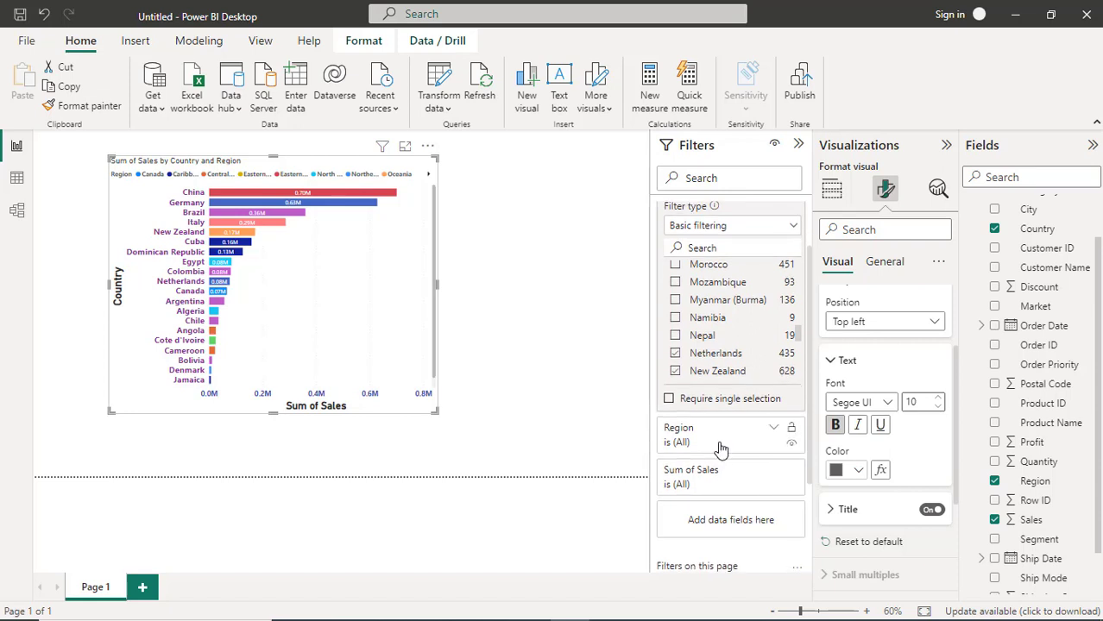
{"action": "left_click", "coordinate": [773, 431]}
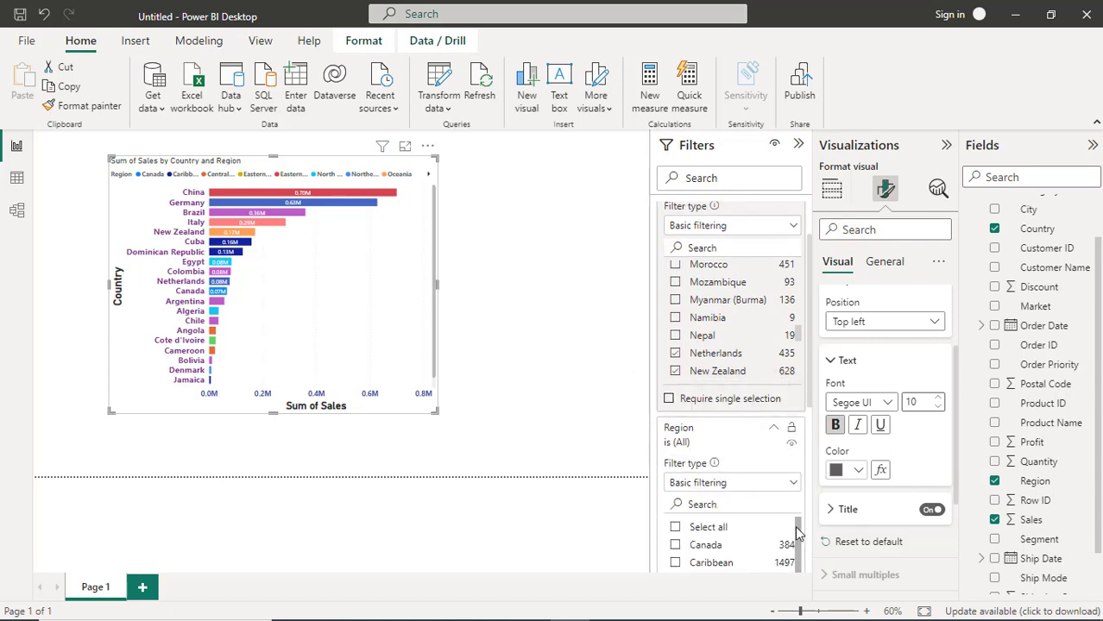
{"action": "mouse_move", "coordinate": [797, 532]}
{"action": "left_mouse_down"}
{"action": "mouse_move", "coordinate": [795, 566]}
{"action": "mouse_move", "coordinate": [814, 521]}
{"action": "left_mouse_up"}
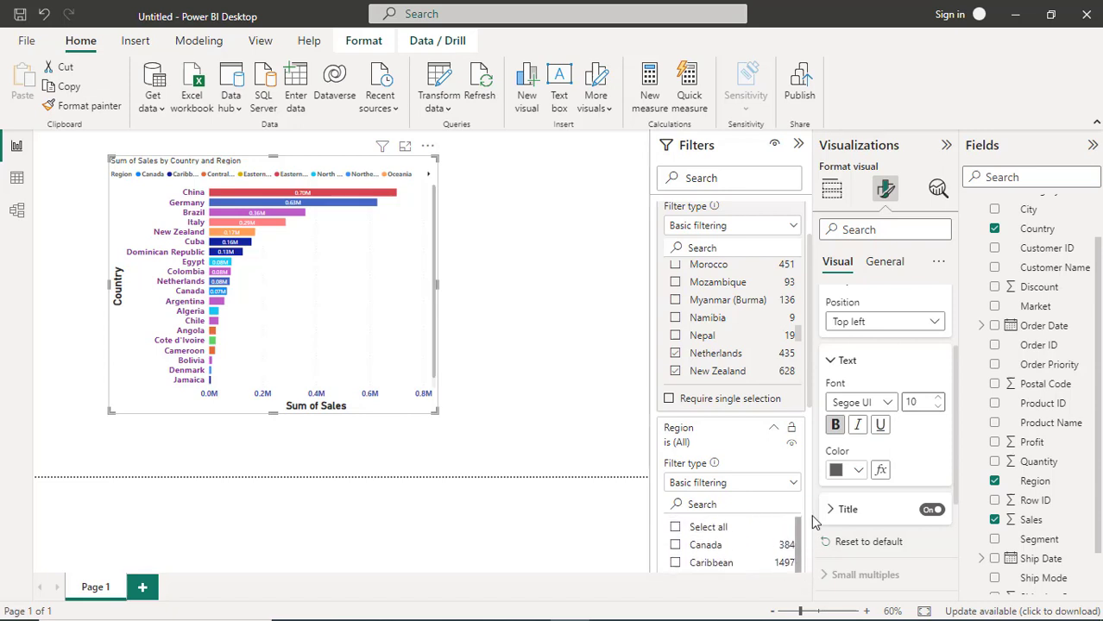
{"action": "left_click", "coordinate": [676, 529]}
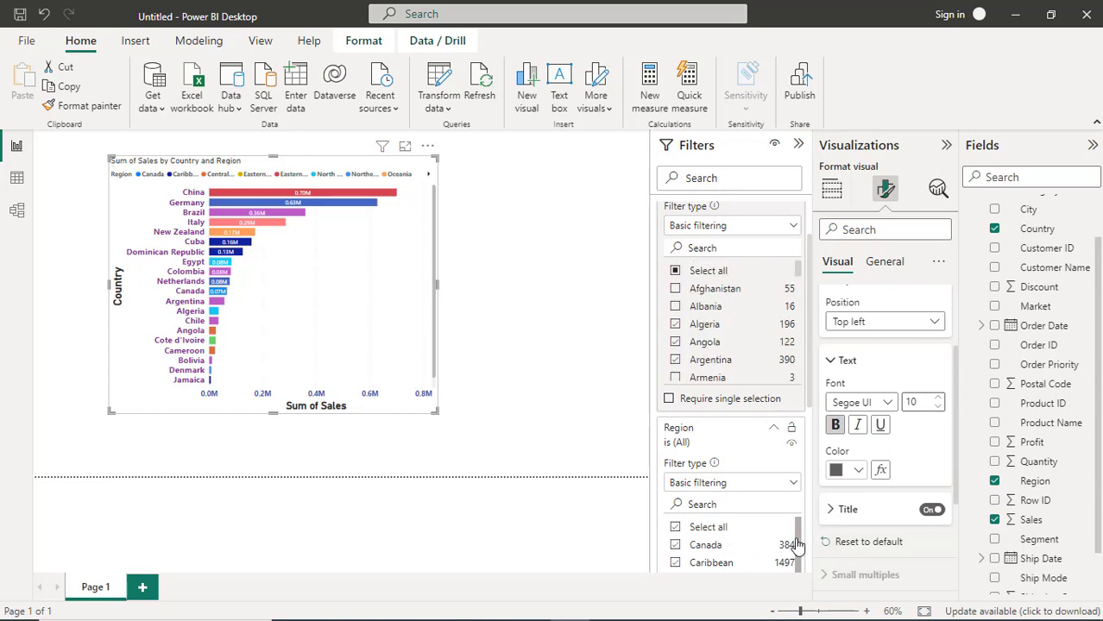
{"action": "left_click_drag", "start_coordinate": [798, 533], "coordinate": [798, 591]}
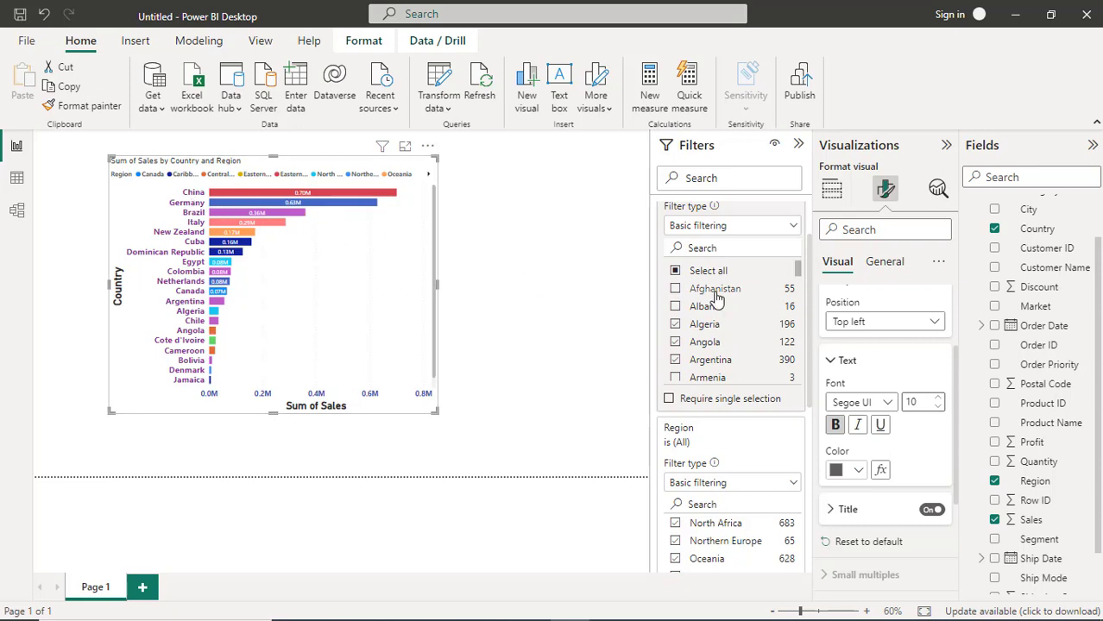
{"action": "left_click", "coordinate": [675, 272]}
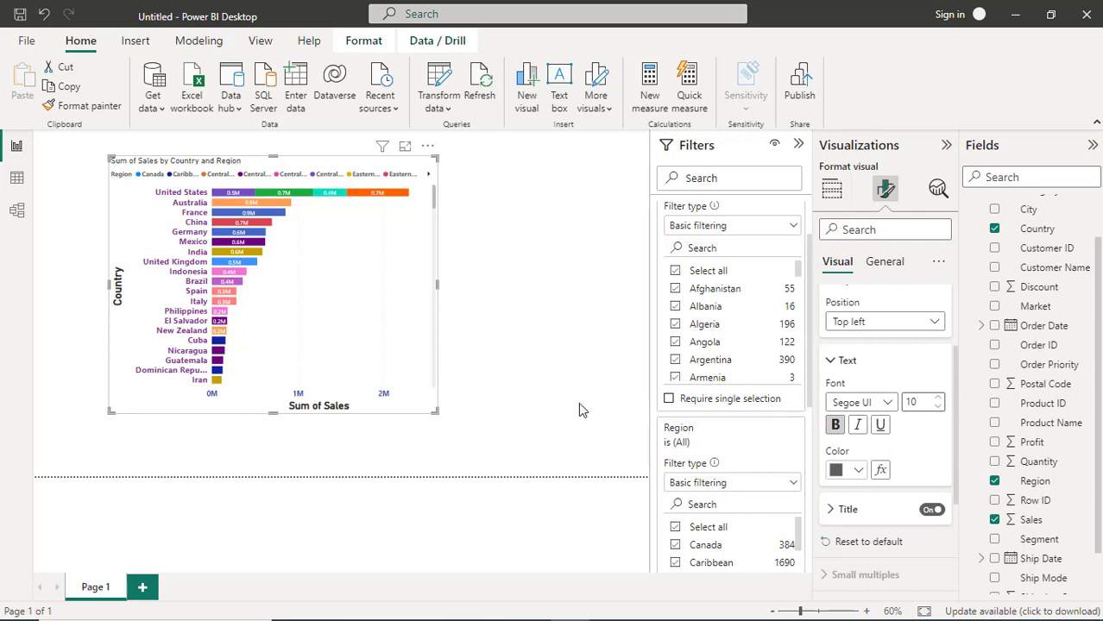
- Shrink the bar chart by about a sixth of its width with slightly less height and move it to the page's left edge
{"action": "left_click_drag", "start_coordinate": [431, 411], "coordinate": [384, 388]}
{"action": "left_click_drag", "start_coordinate": [327, 319], "coordinate": [271, 327]}
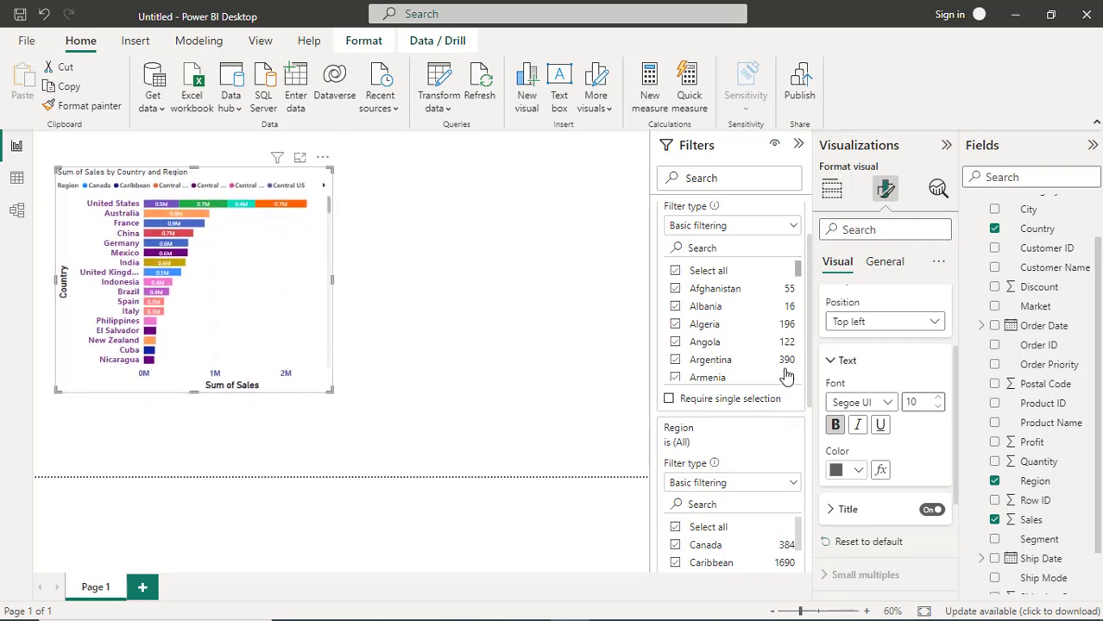
- Deselect the bar chart and insert an empty stacked column chart as a new visual on the page
{"action": "left_click", "coordinate": [830, 194]}
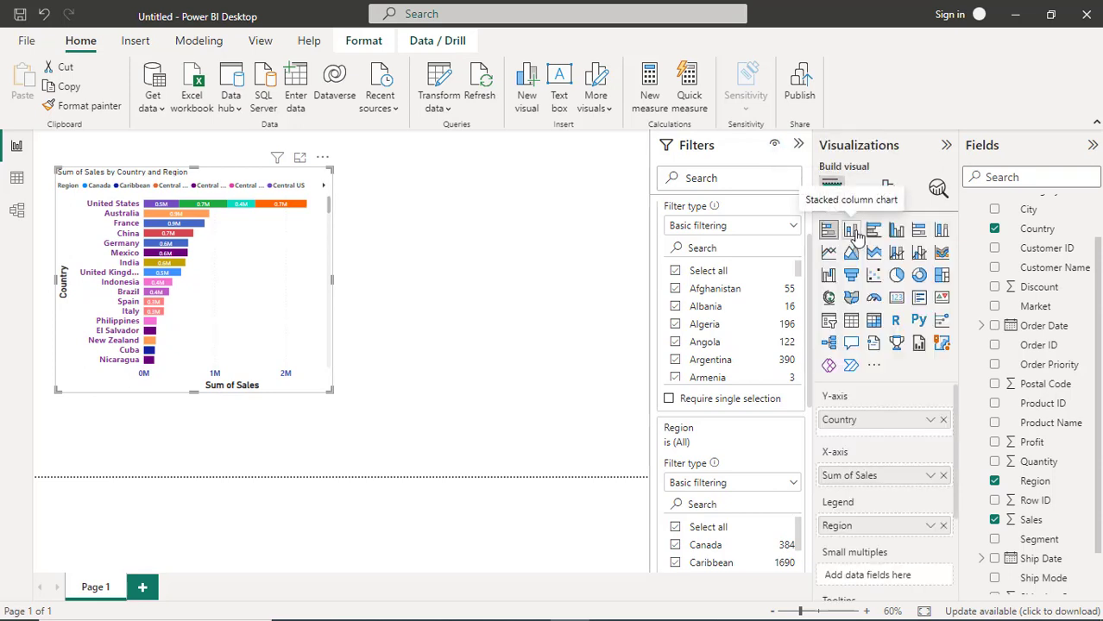
{"action": "left_click", "coordinate": [432, 341]}
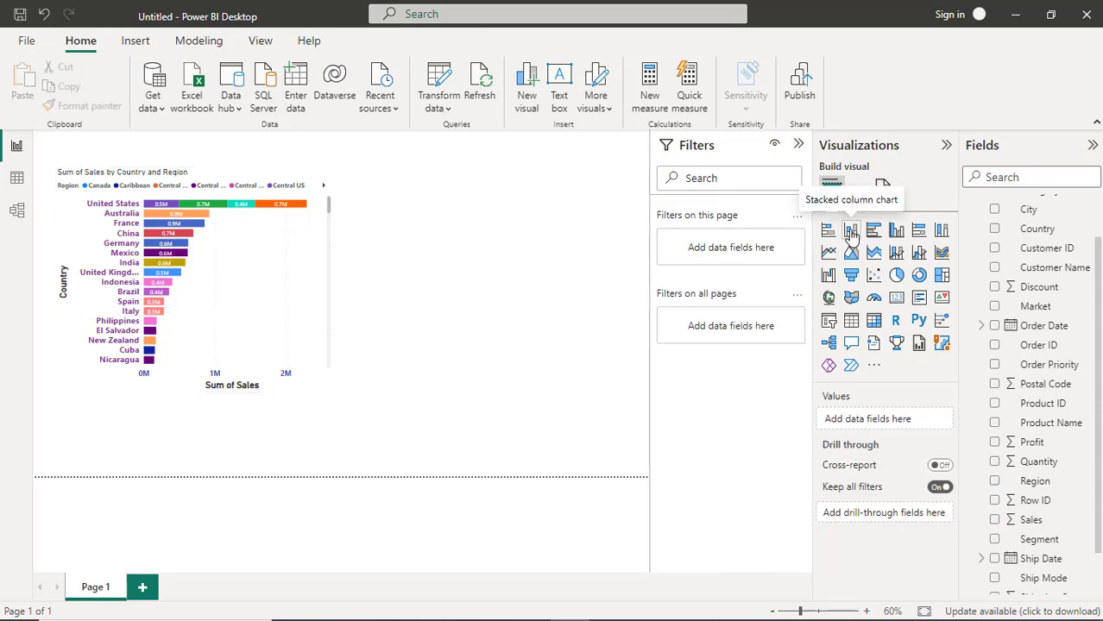
{"action": "left_click", "coordinate": [851, 231]}
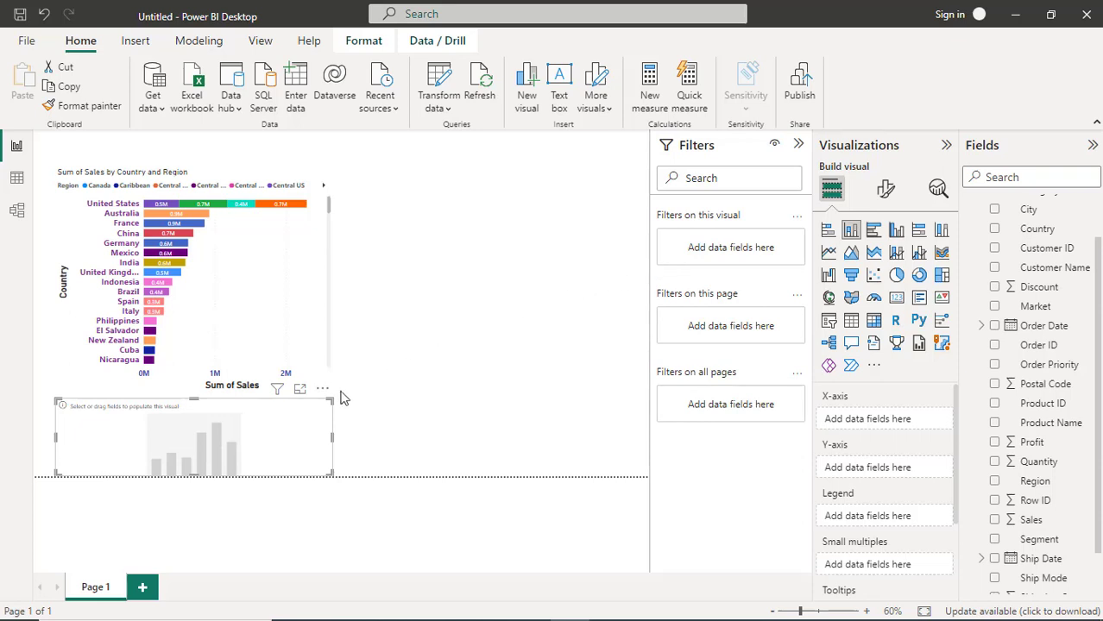
- Move the empty column chart to the right of the bar chart and stretch it to nearly the bar chart's height
{"action": "left_click_drag", "start_coordinate": [292, 428], "coordinate": [586, 220]}
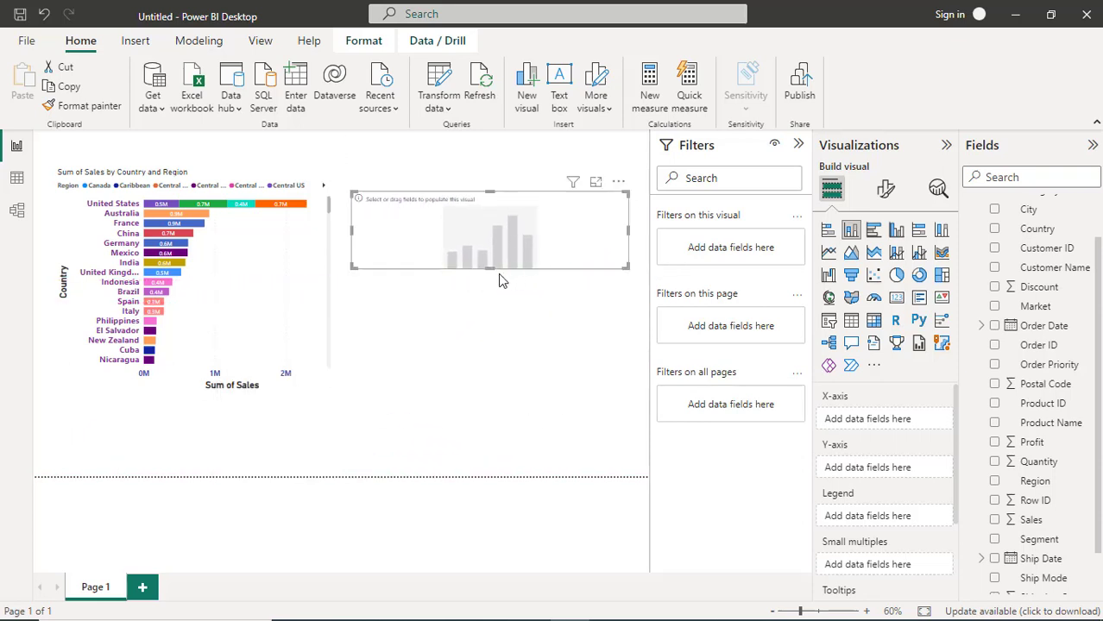
{"action": "left_click_drag", "start_coordinate": [490, 268], "coordinate": [496, 409]}
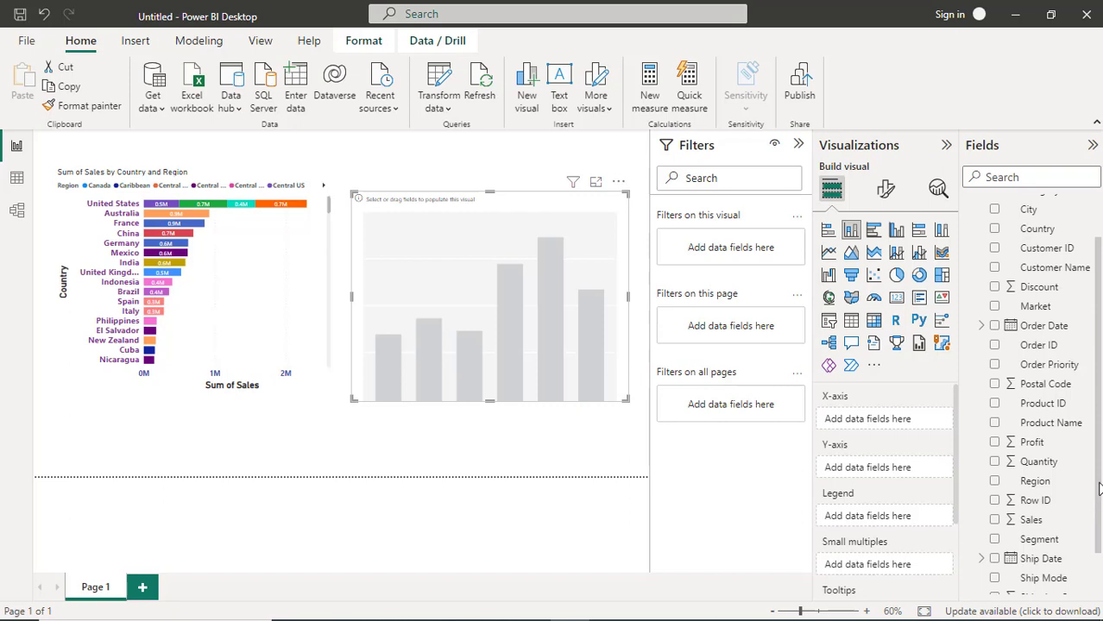
- Assign Category to the column chart's X-axis and Sales to its Y-axis
{"action": "scroll", "coordinate": [1099, 488], "scroll_direction": "down", "scroll_amount": 3}
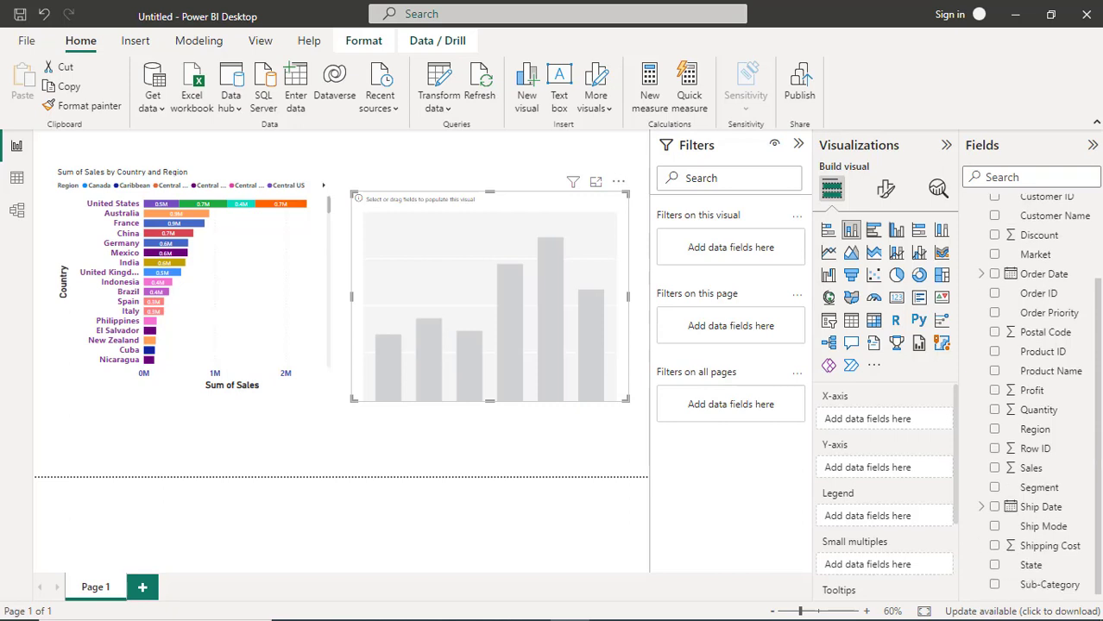
{"action": "scroll", "coordinate": [1030, 394], "scroll_direction": "up", "scroll_amount": 5}
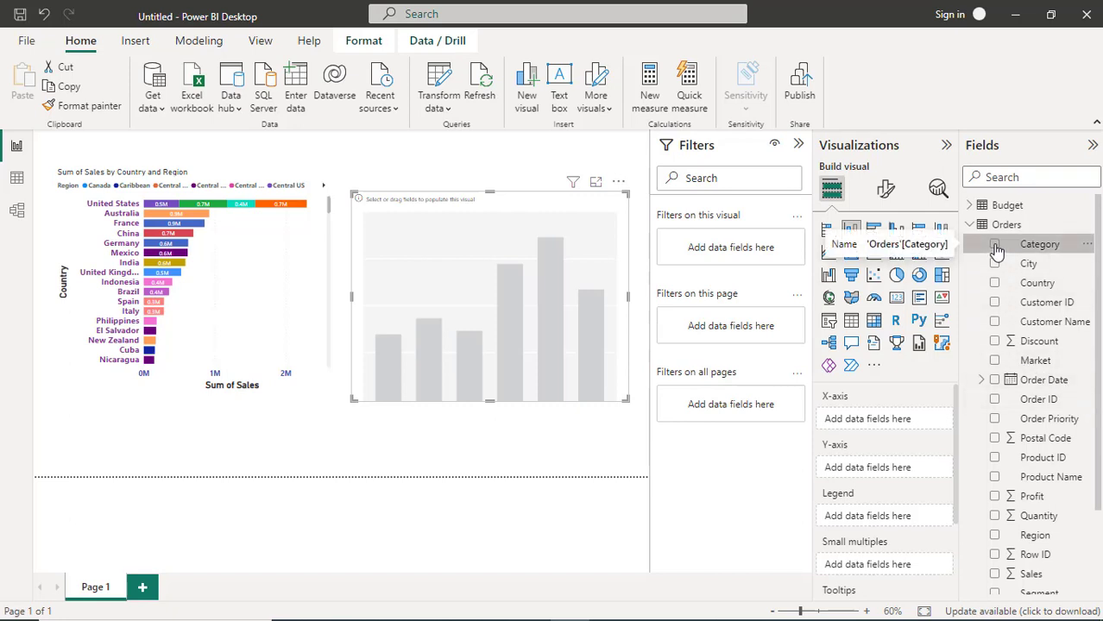
{"action": "left_click_drag", "start_coordinate": [997, 250], "coordinate": [867, 426]}
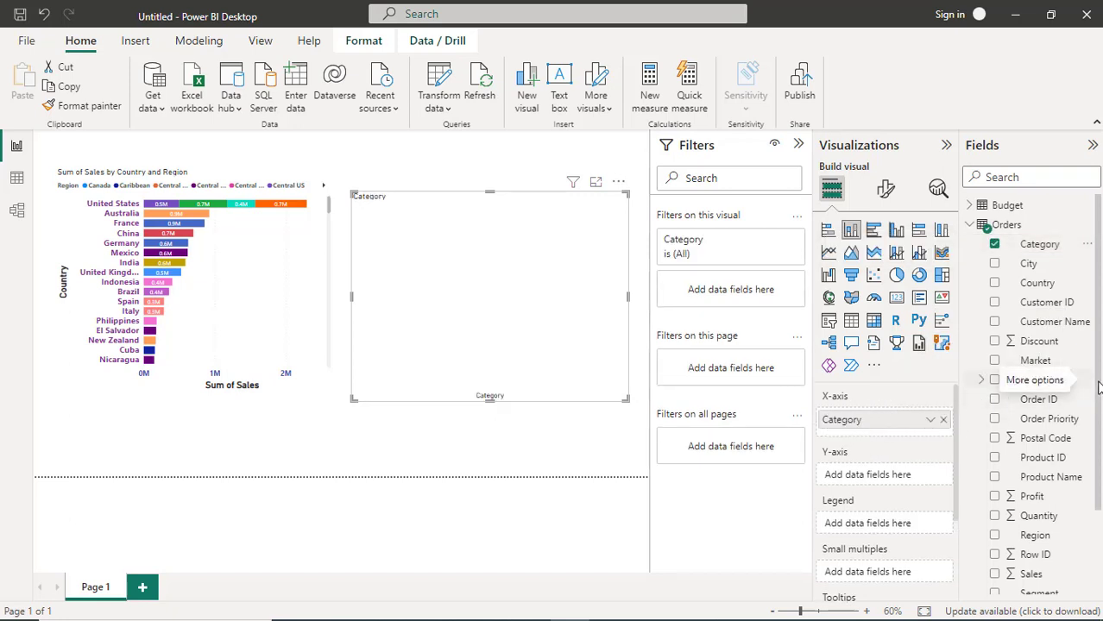
{"action": "scroll", "coordinate": [1098, 388], "scroll_direction": "down", "scroll_amount": 3}
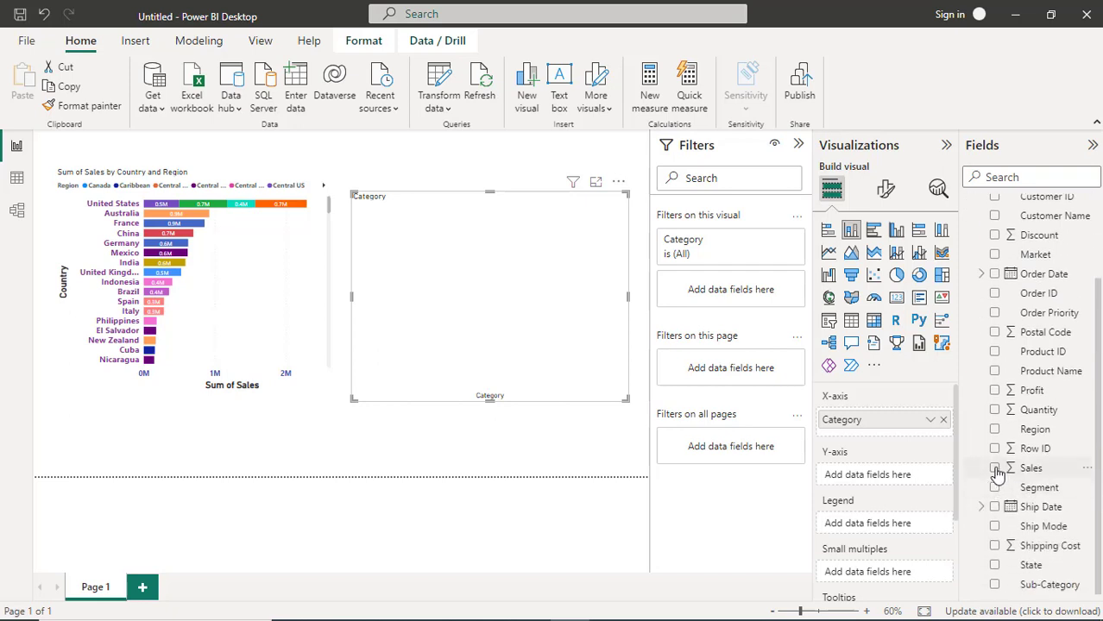
{"action": "left_click_drag", "start_coordinate": [994, 467], "coordinate": [882, 486]}
{"action": "left_click_drag", "start_coordinate": [857, 477], "coordinate": [854, 479]}
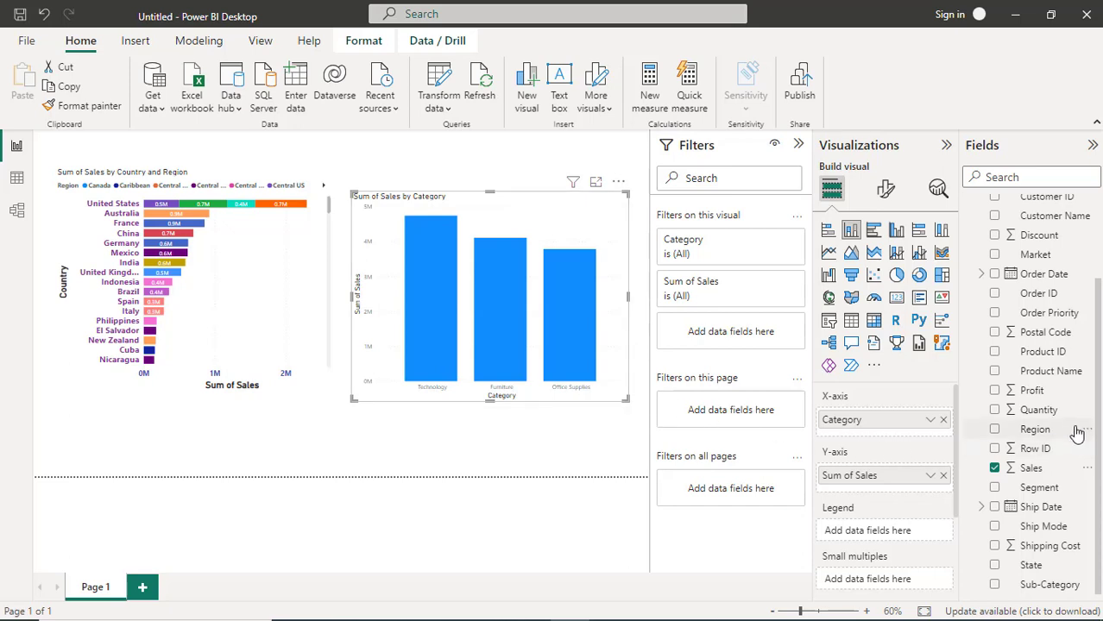
- Add Product Name as the legend of the column chart
{"action": "scroll", "coordinate": [1098, 437], "scroll_direction": "up", "scroll_amount": 4}
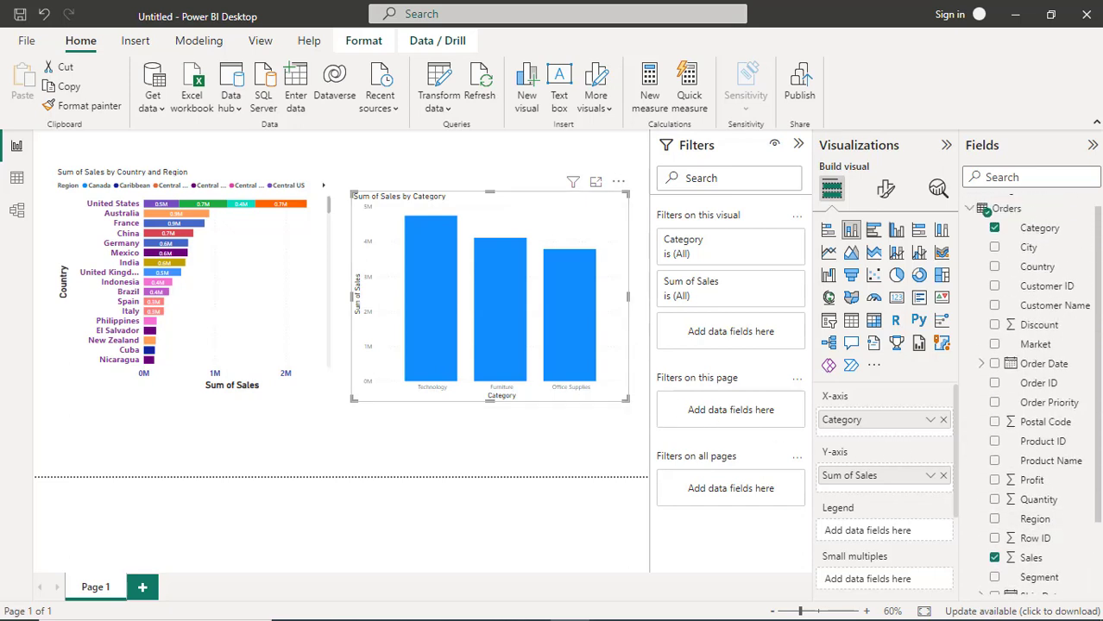
{"action": "scroll", "coordinate": [1031, 394], "scroll_direction": "down", "scroll_amount": 2}
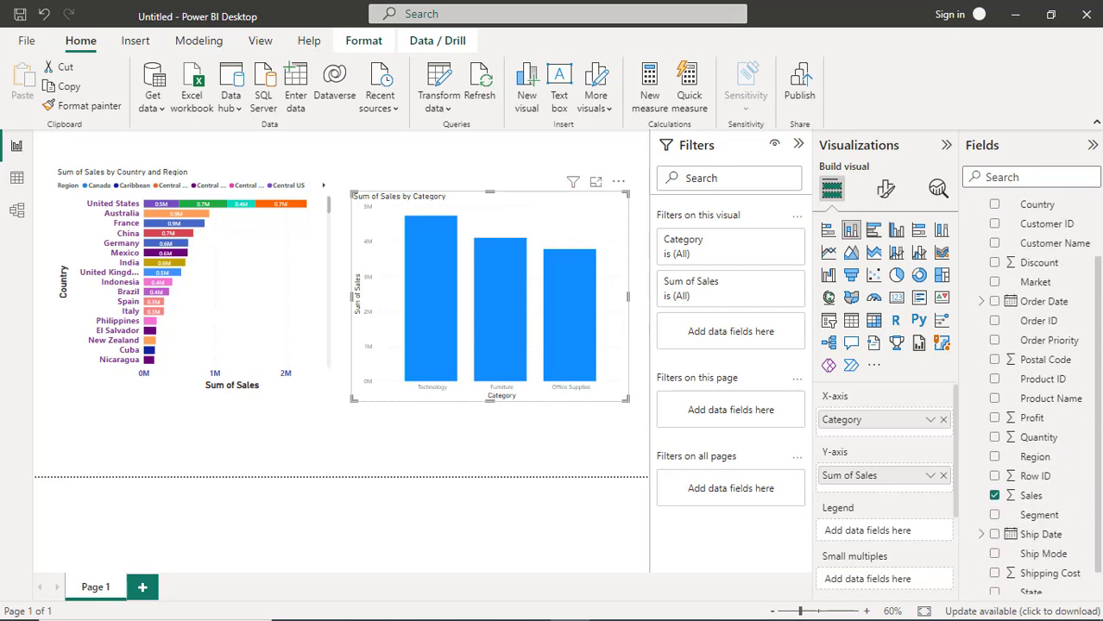
{"action": "scroll", "coordinate": [1031, 397], "scroll_direction": "down", "scroll_amount": 1}
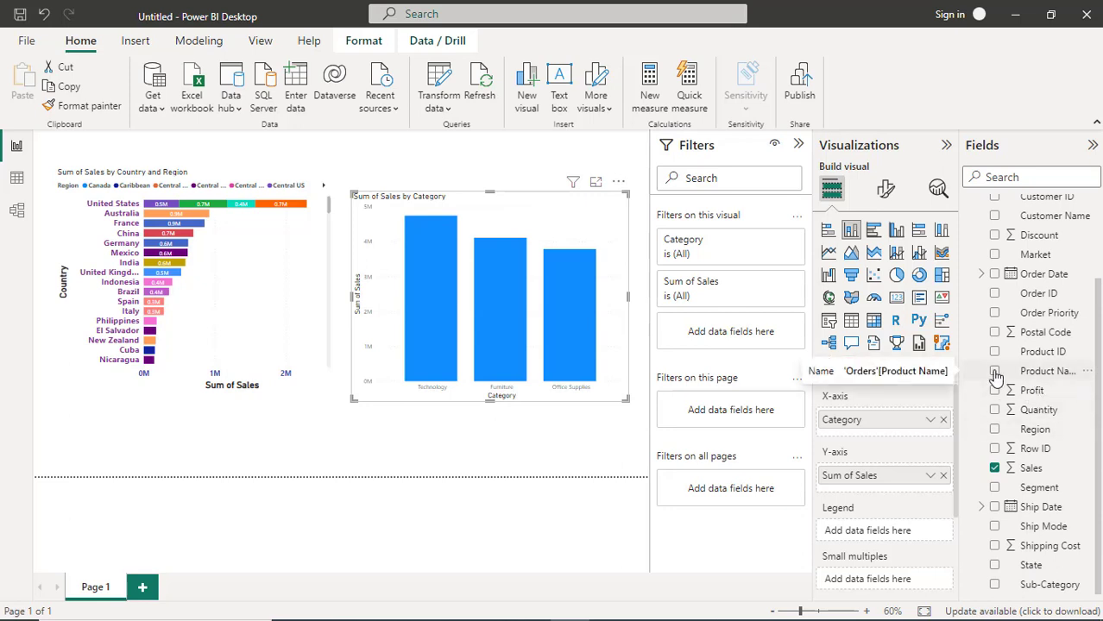
{"action": "left_click_drag", "start_coordinate": [995, 377], "coordinate": [849, 534]}
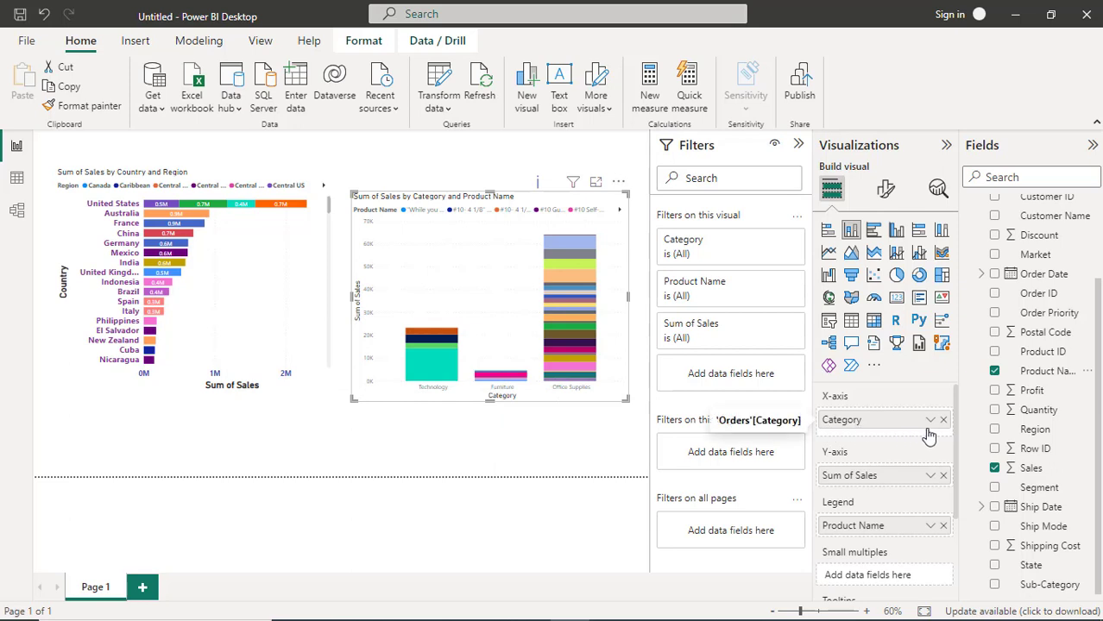
- Format the column chart's X-axis values as bold with font size 15
{"action": "left_click", "coordinate": [885, 190]}
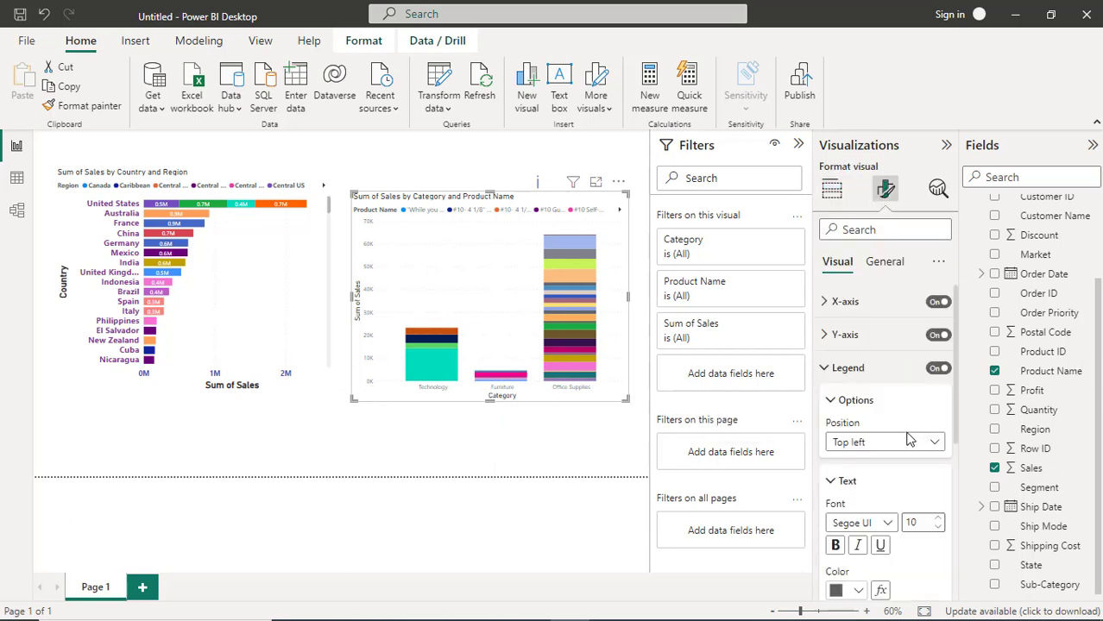
{"action": "left_click", "coordinate": [834, 304]}
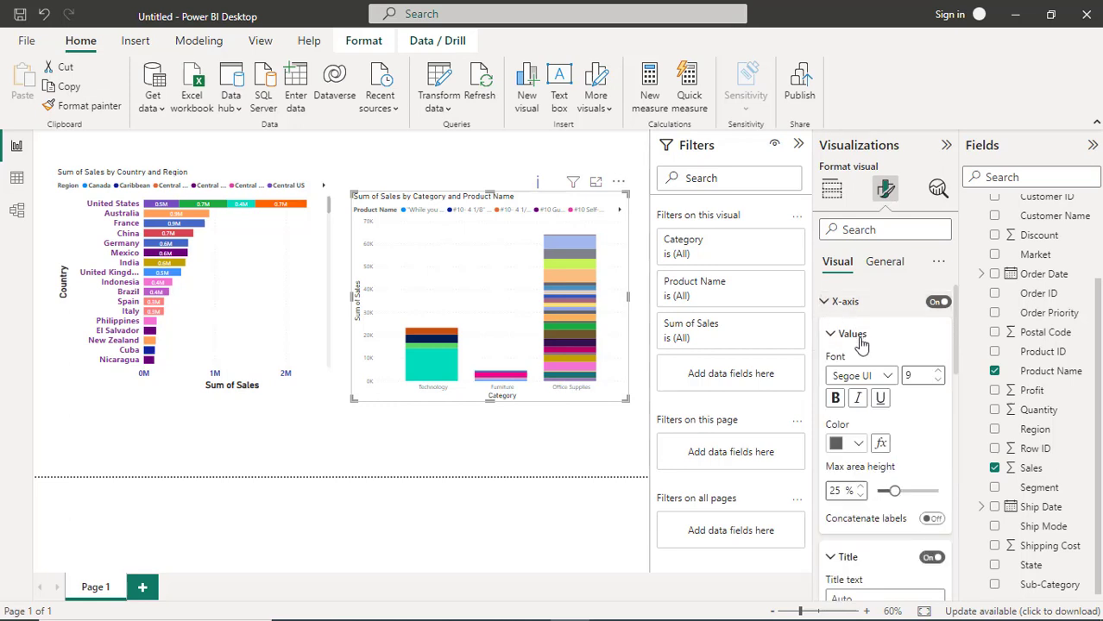
{"action": "left_click", "coordinate": [835, 399]}
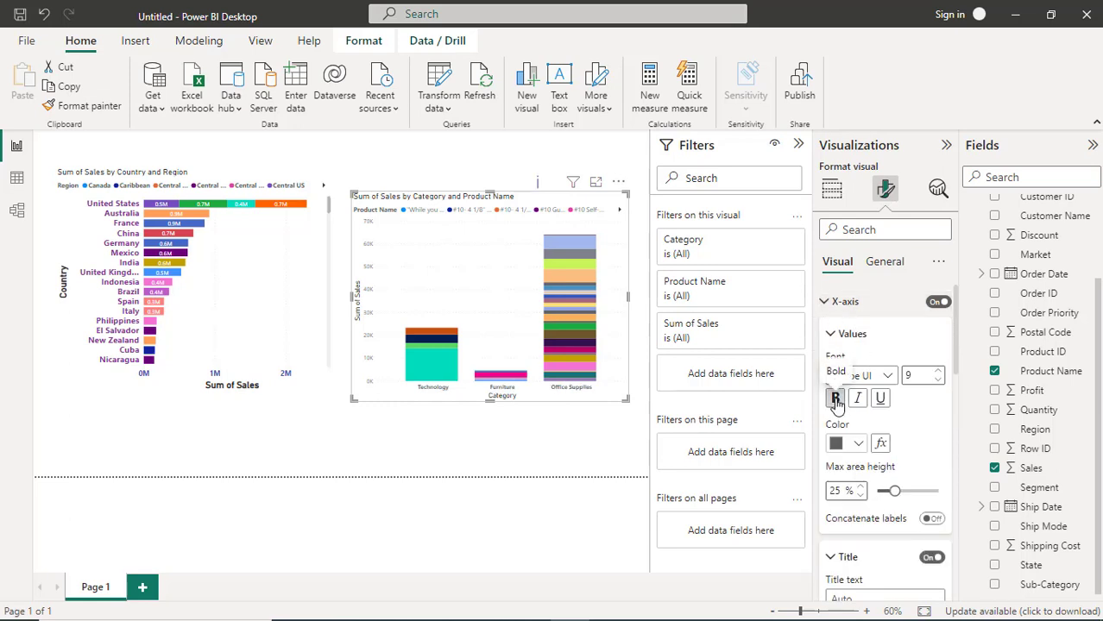
{"action": "left_click", "coordinate": [938, 371]}
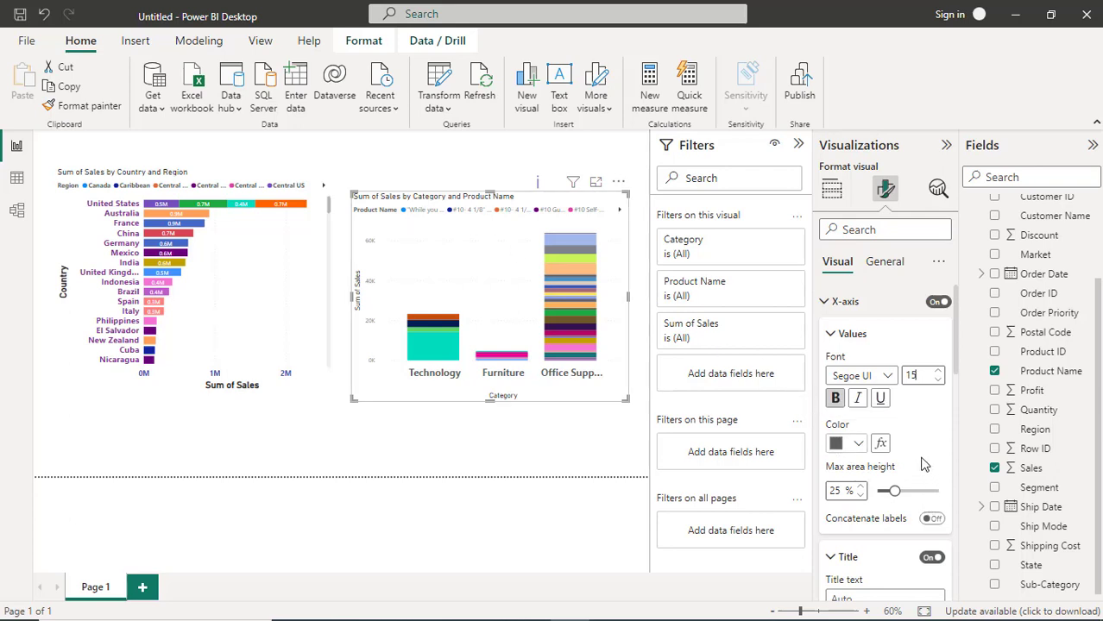
{"action": "left_click", "coordinate": [833, 336]}
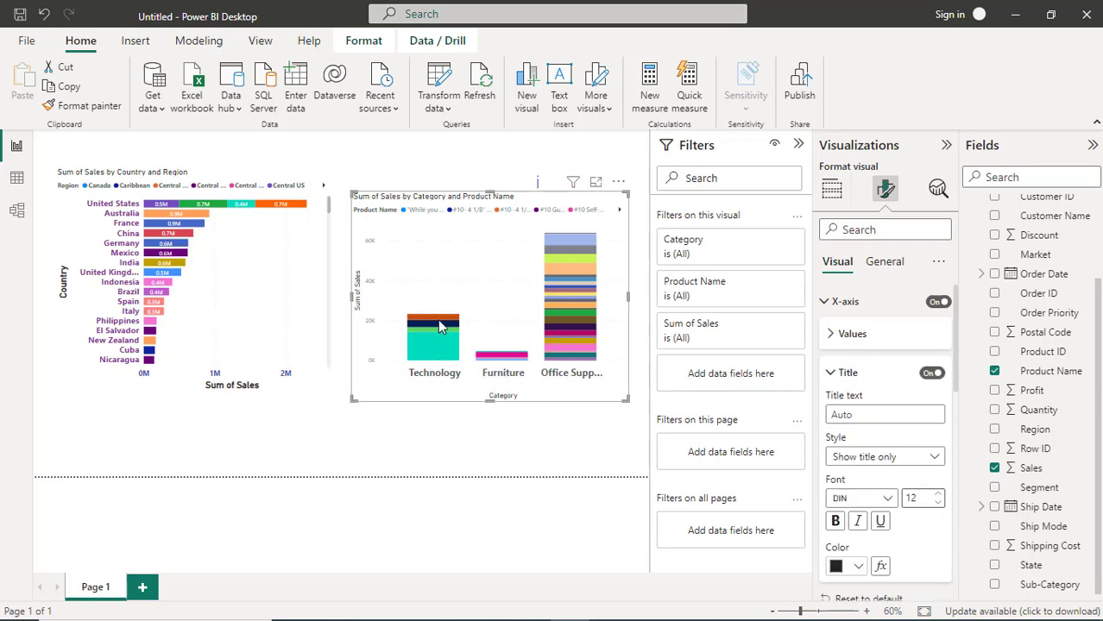
- Highlight individual product segments in the Technology, Furniture and Office Supplies columns to examine their details and effect on the bar chart
{"action": "mouse_move", "coordinate": [443, 355]}
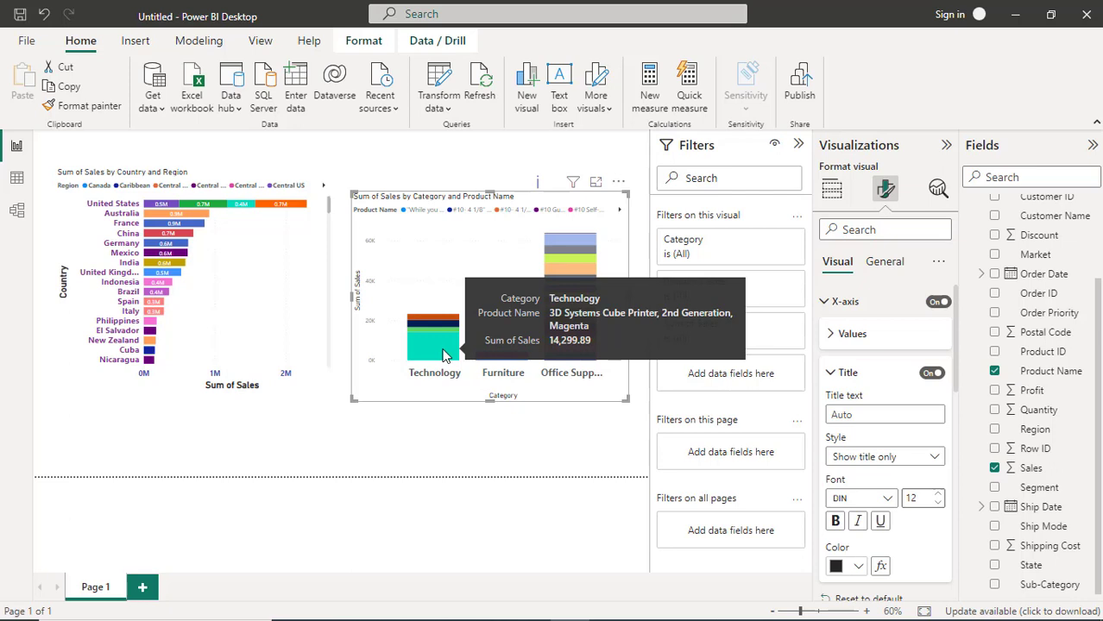
{"action": "left_click", "coordinate": [443, 354]}
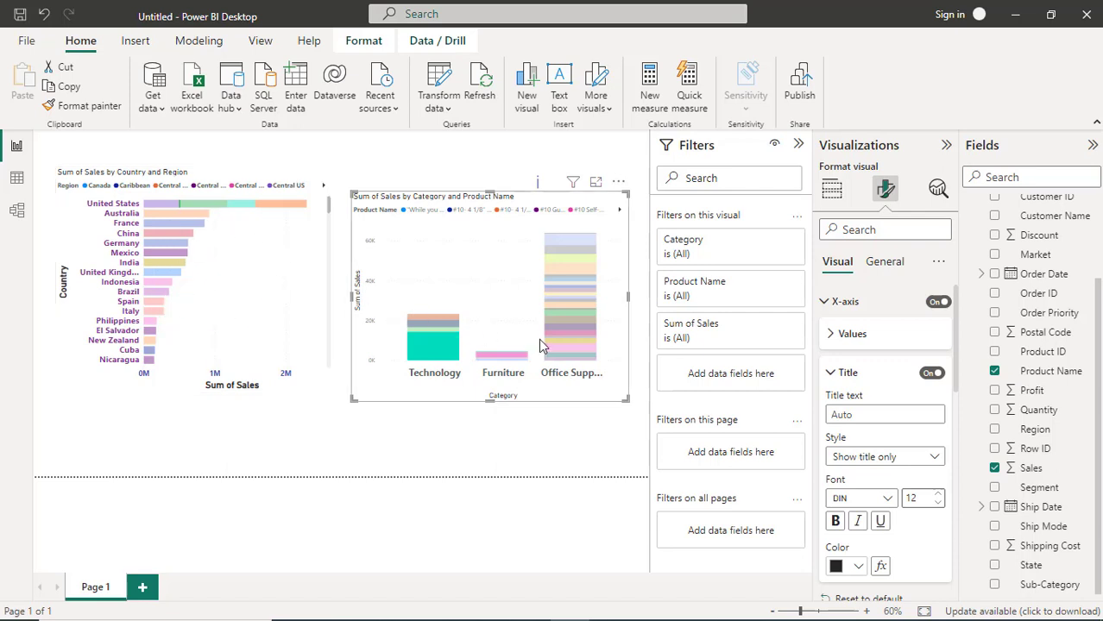
{"action": "left_click", "coordinate": [446, 354]}
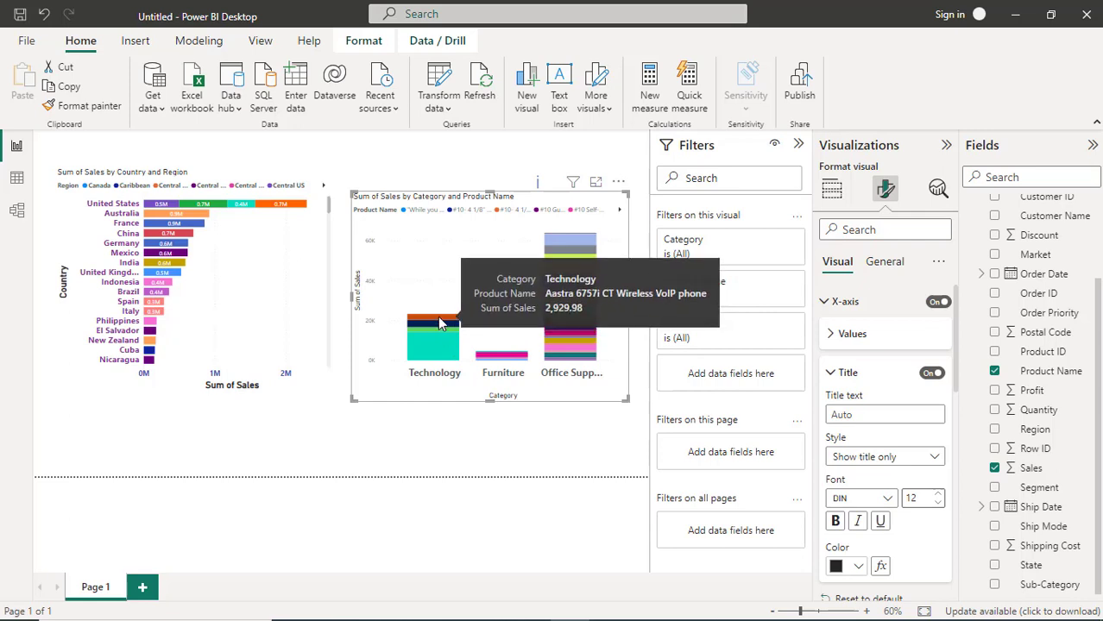
{"action": "left_click", "coordinate": [439, 322]}
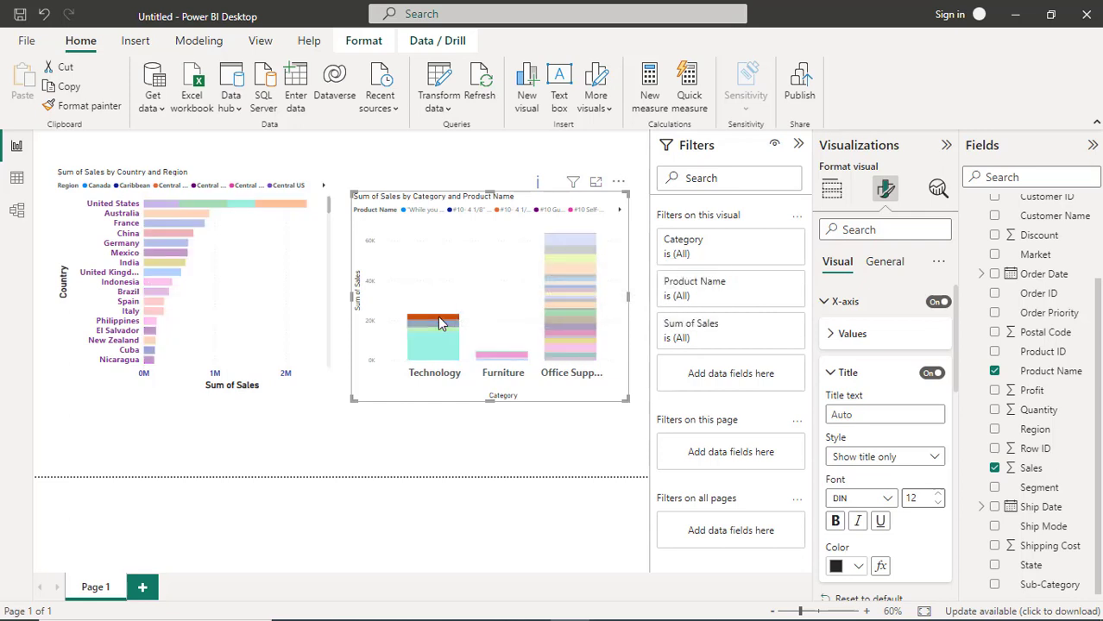
{"action": "left_click", "coordinate": [439, 323]}
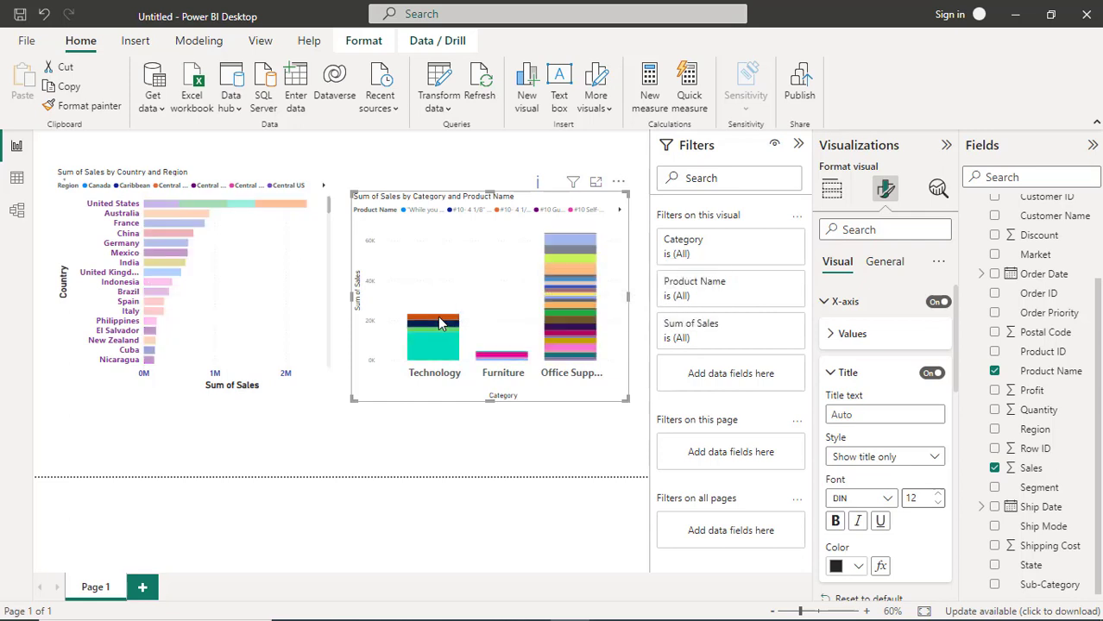
{"action": "left_click", "coordinate": [508, 361]}
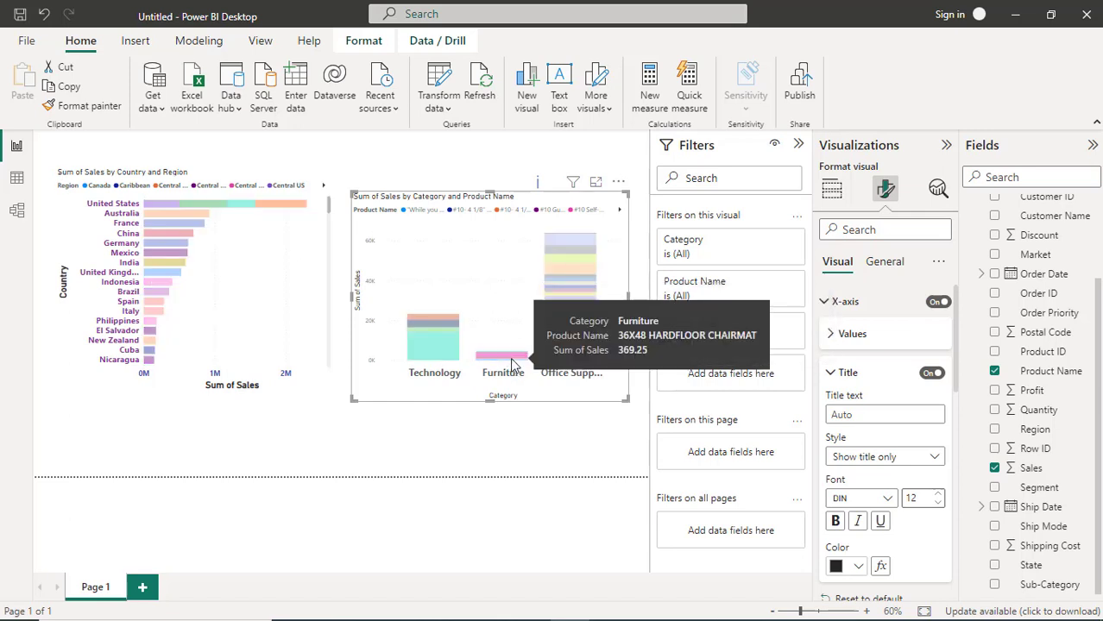
{"action": "left_click", "coordinate": [562, 336]}
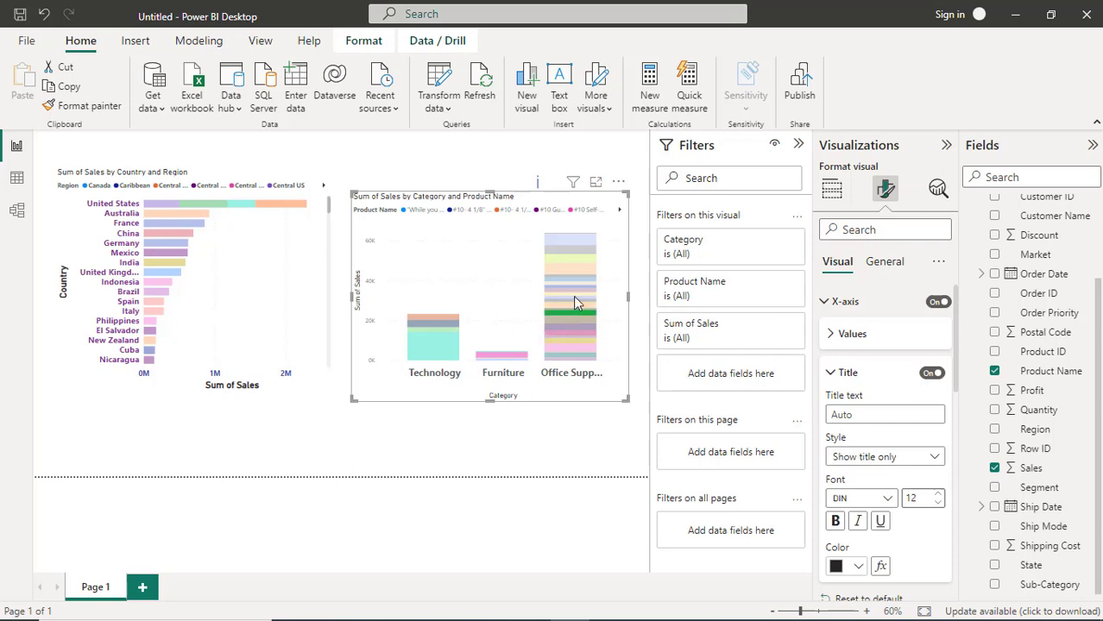
{"action": "left_click", "coordinate": [572, 299]}
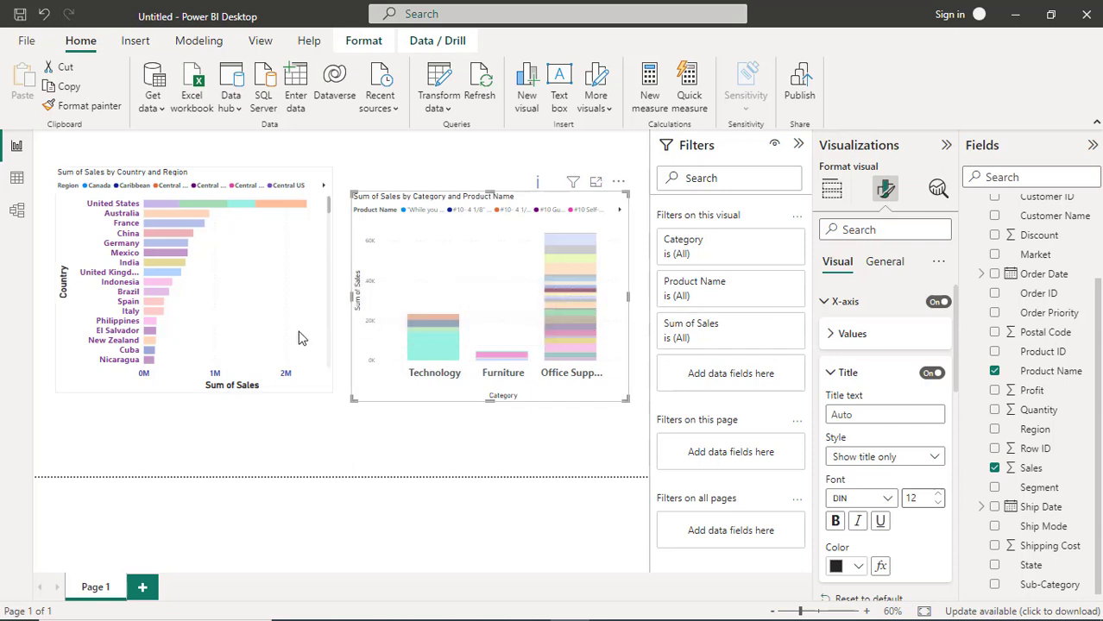
- Select United States region segments, Mexico and United Kingdom to examine cross-highlighting in the column chart, and view the bar chart in focus mode
{"action": "left_click", "coordinate": [254, 332]}
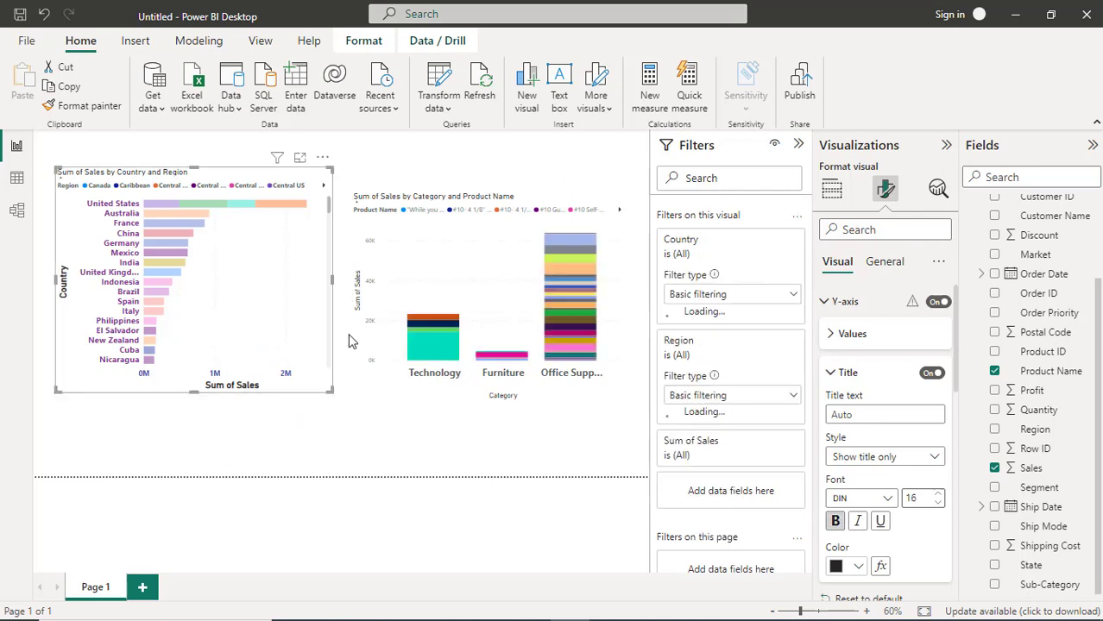
{"action": "left_click", "coordinate": [205, 205]}
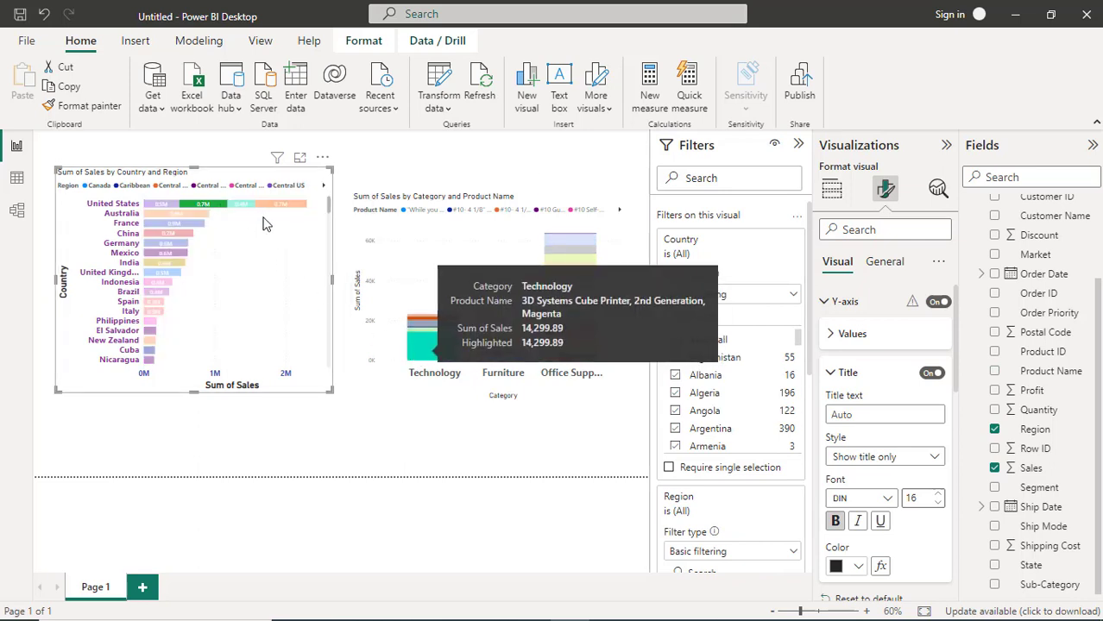
{"action": "left_click", "coordinate": [243, 203]}
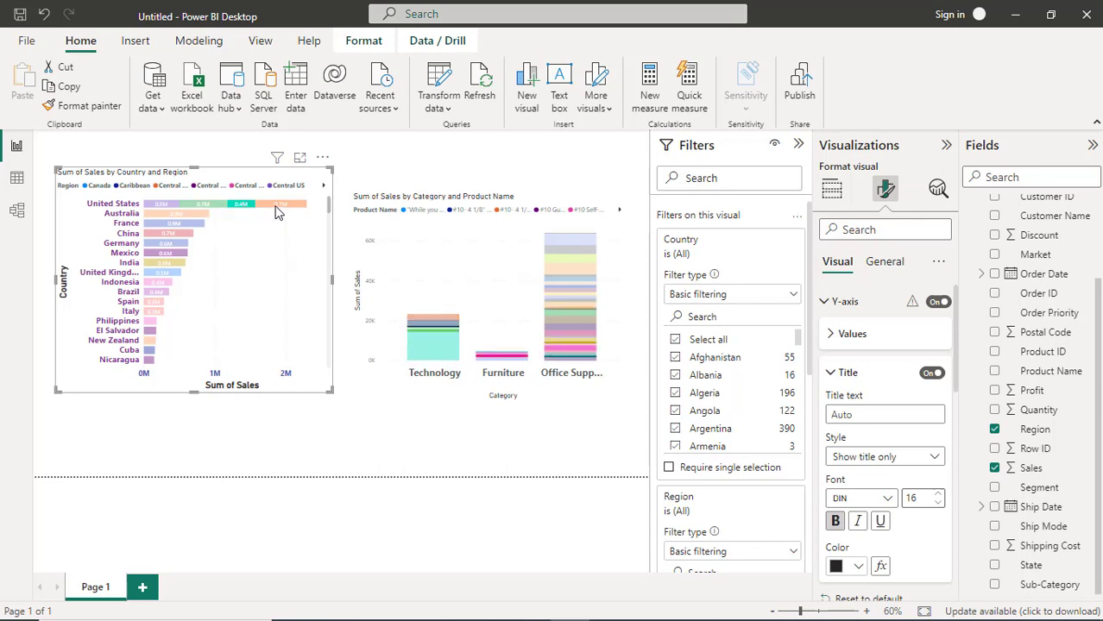
{"action": "left_click", "coordinate": [277, 204]}
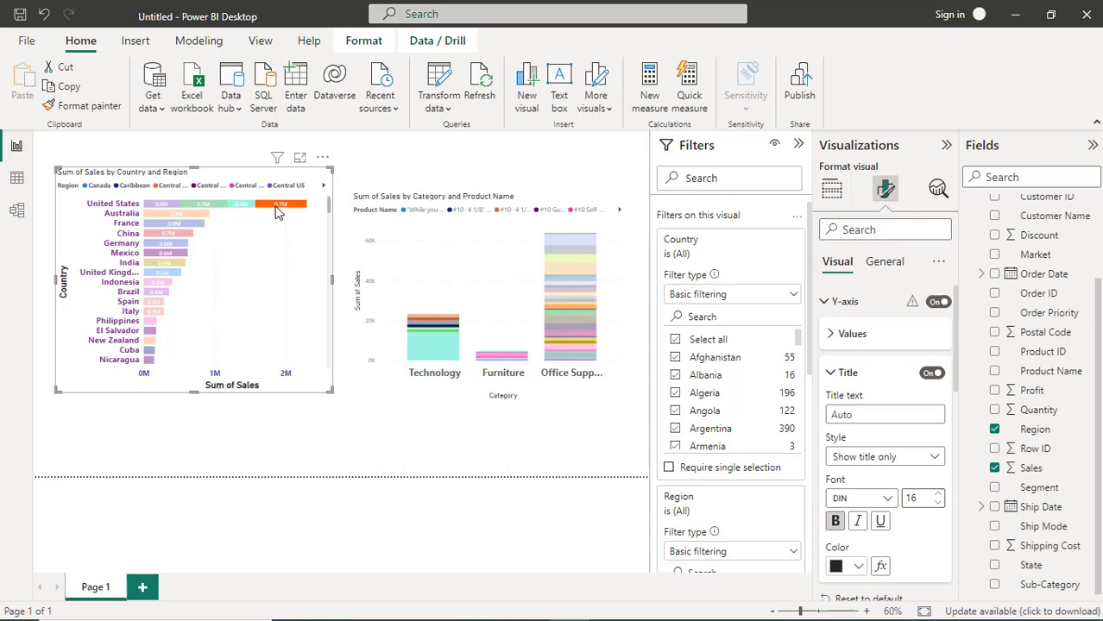
{"action": "left_click", "coordinate": [169, 254]}
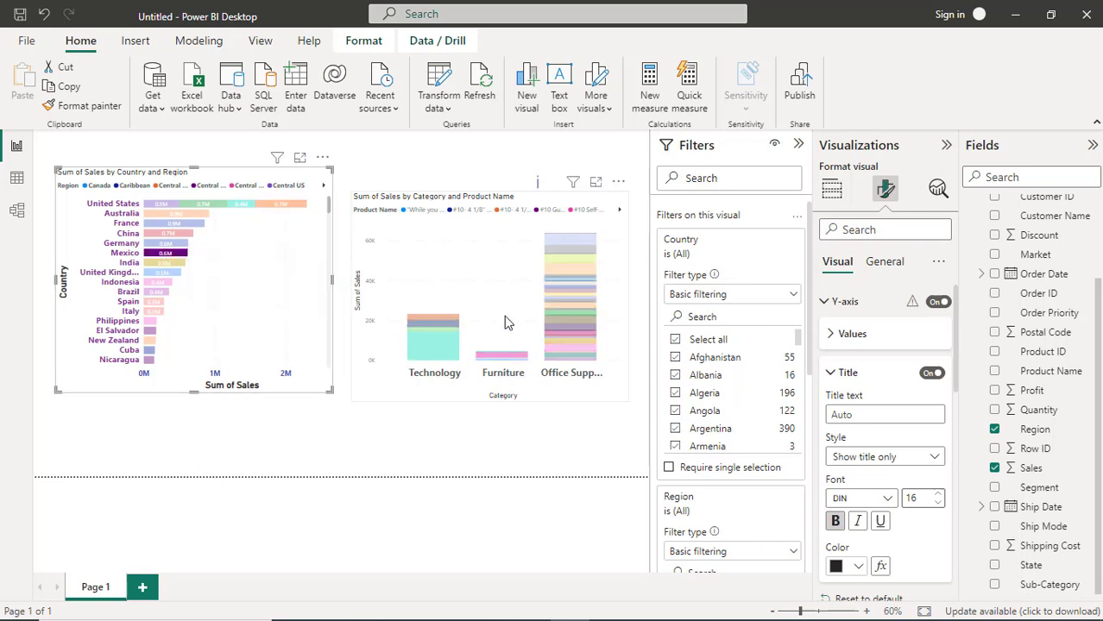
{"action": "left_click", "coordinate": [159, 277]}
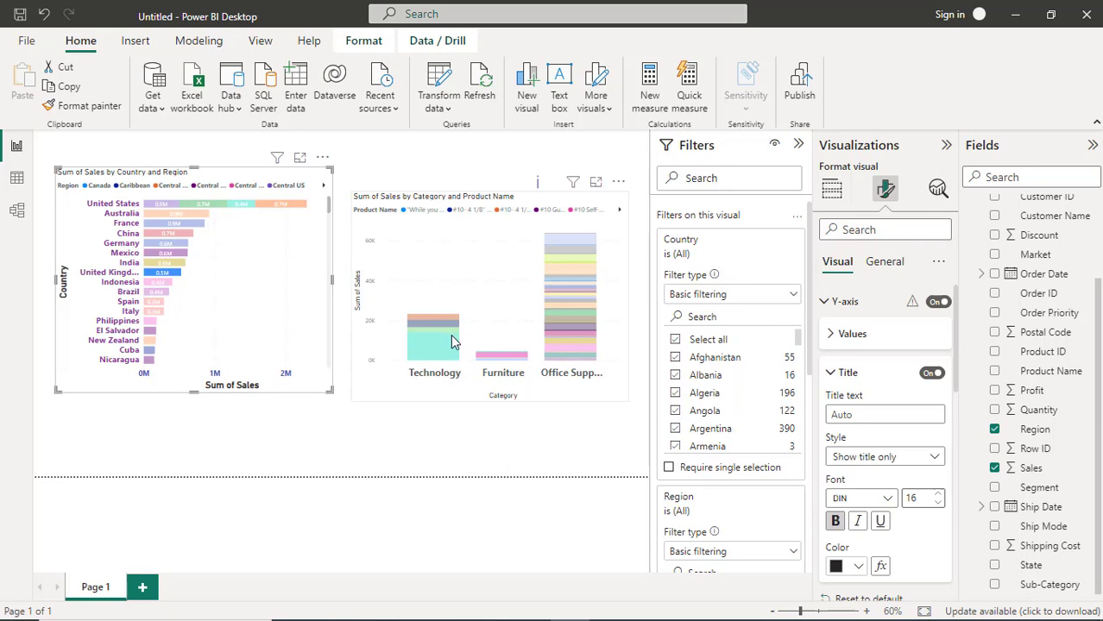
{"action": "mouse_move", "coordinate": [450, 341]}
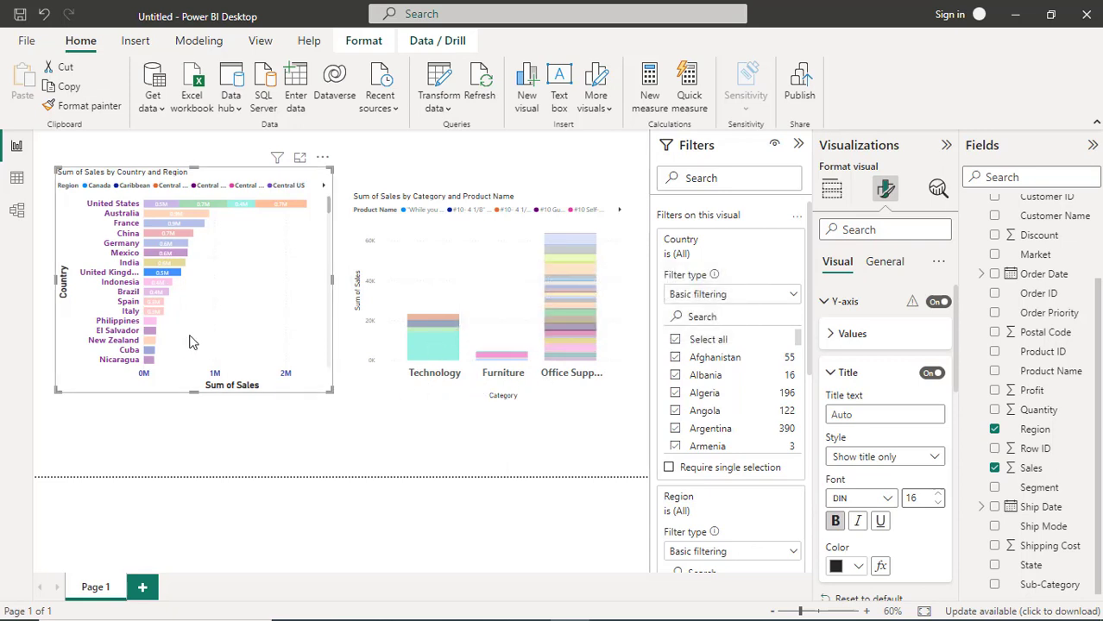
{"action": "left_click", "coordinate": [242, 209]}
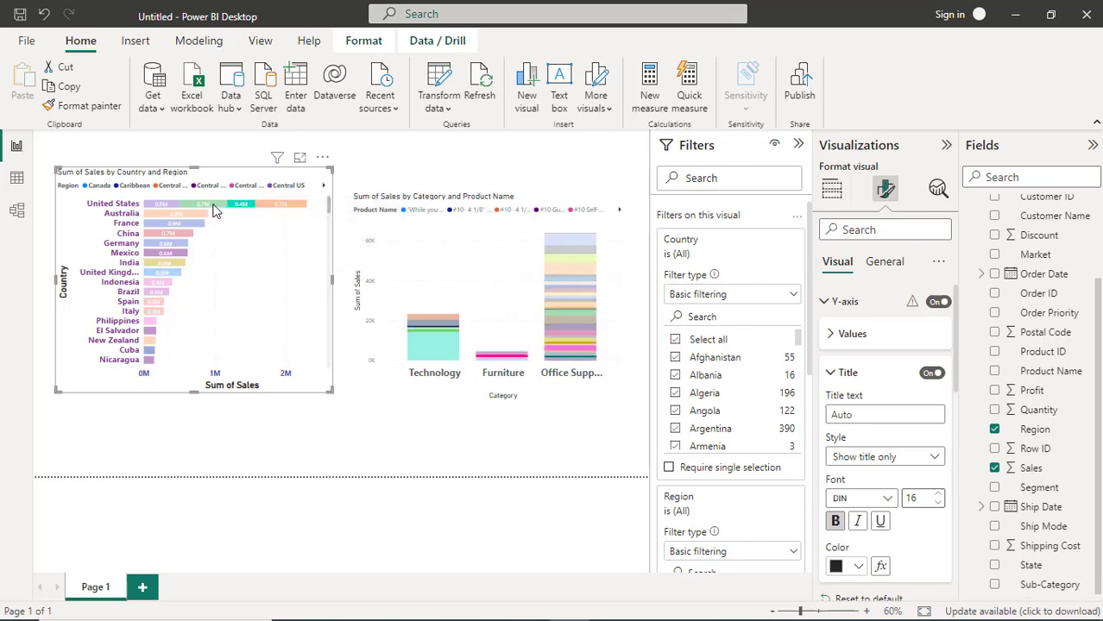
{"action": "left_click", "coordinate": [215, 207]}
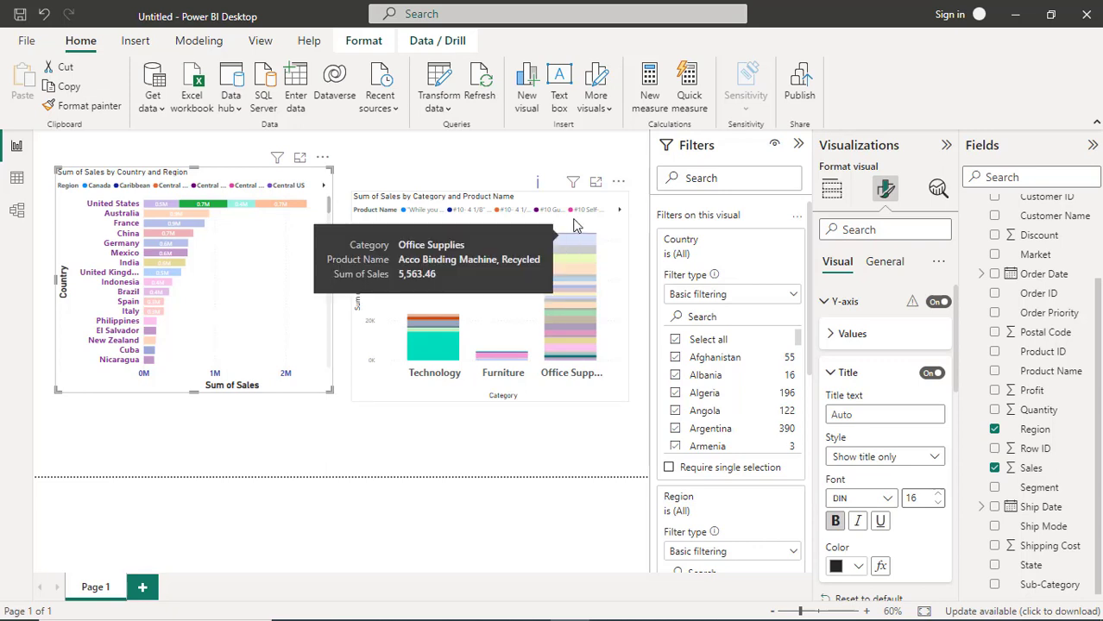
{"action": "left_click", "coordinate": [301, 161]}
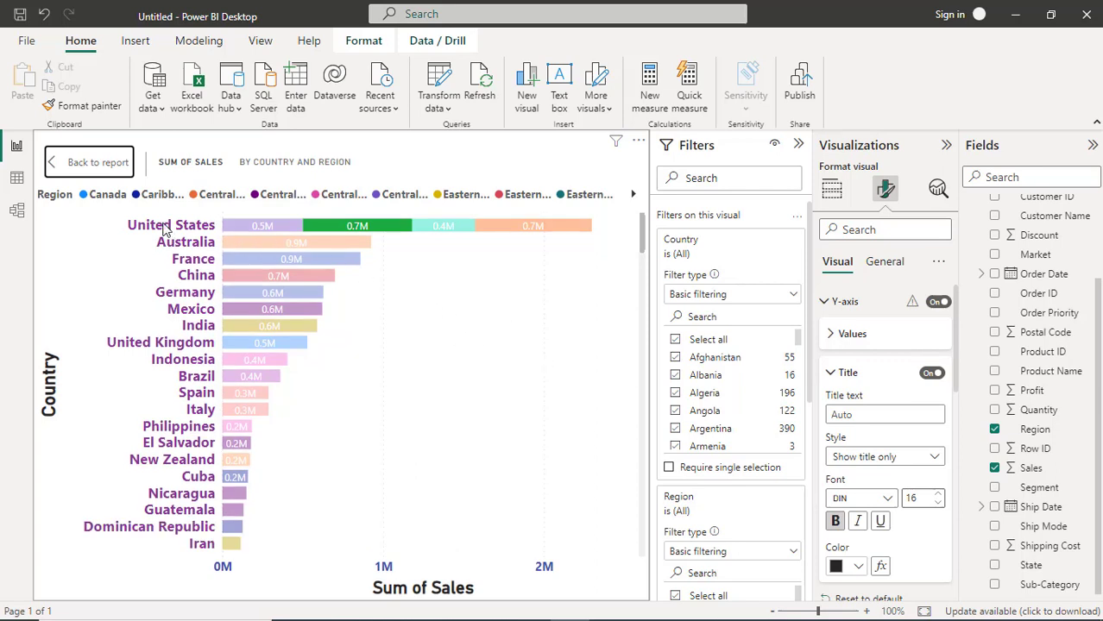
{"action": "left_click", "coordinate": [59, 165]}
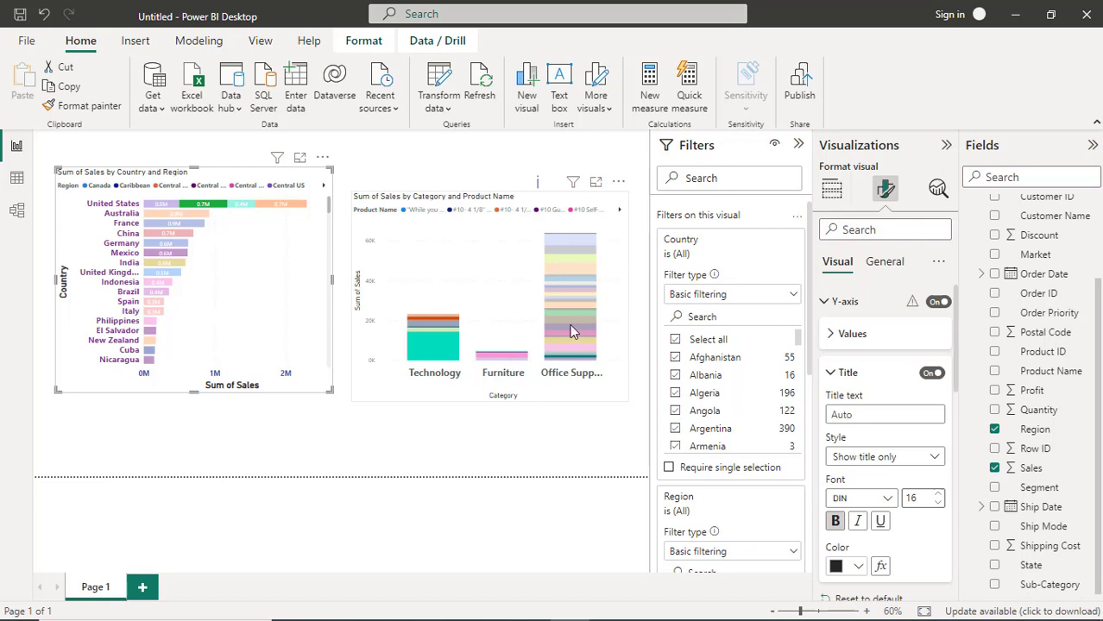
- Enlarge the column chart and the bar chart so both extend close to the page's lower edge
{"action": "left_click", "coordinate": [497, 341]}
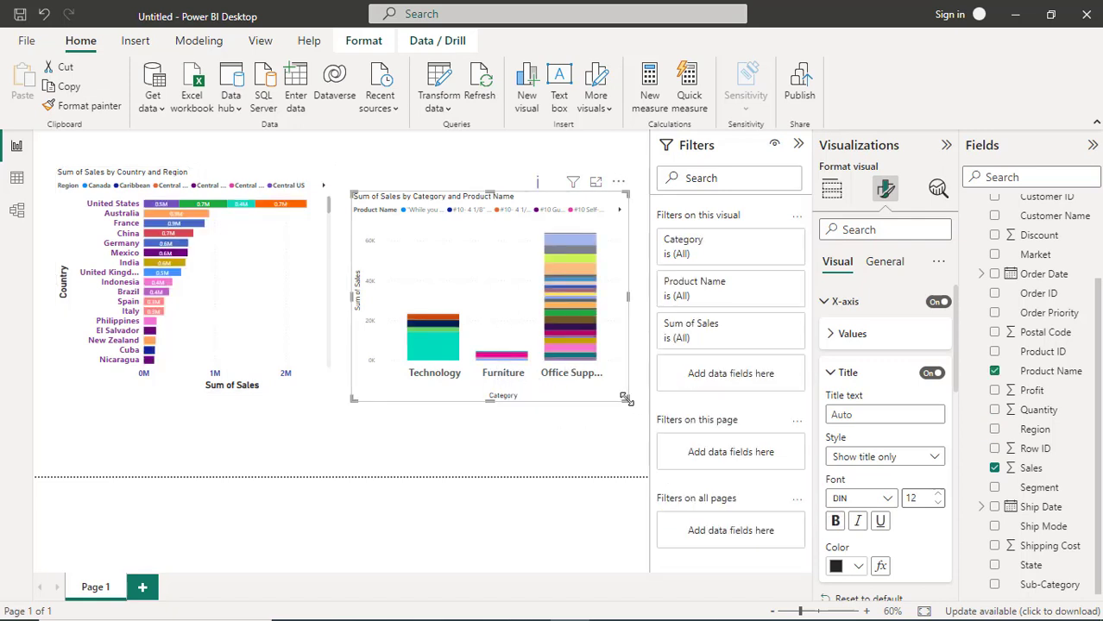
{"action": "left_click_drag", "start_coordinate": [624, 397], "coordinate": [649, 456]}
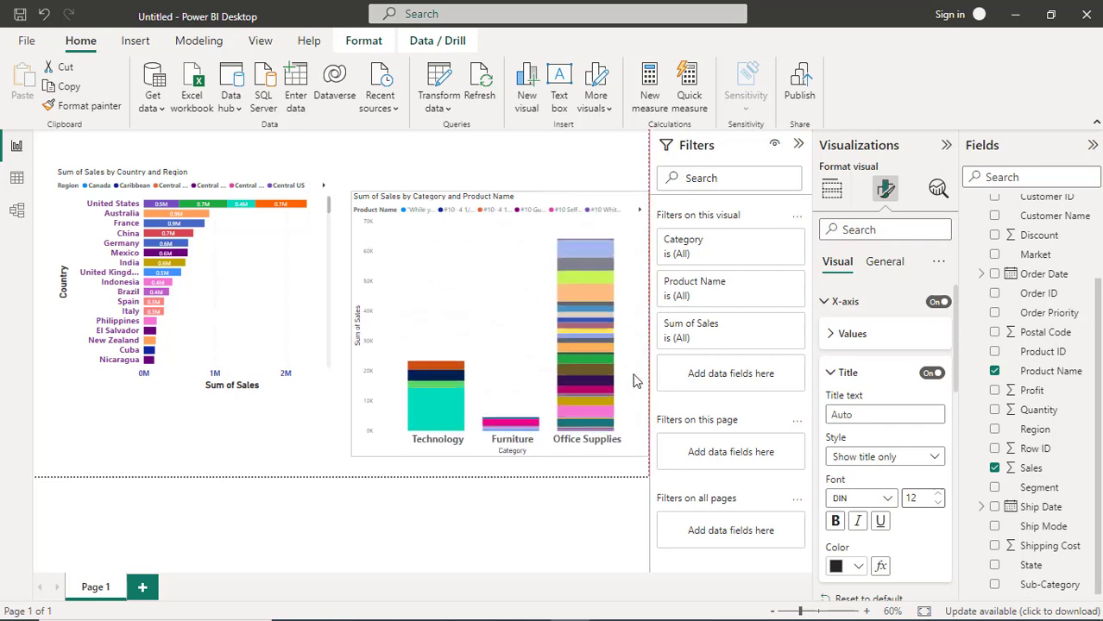
{"action": "left_click", "coordinate": [587, 252]}
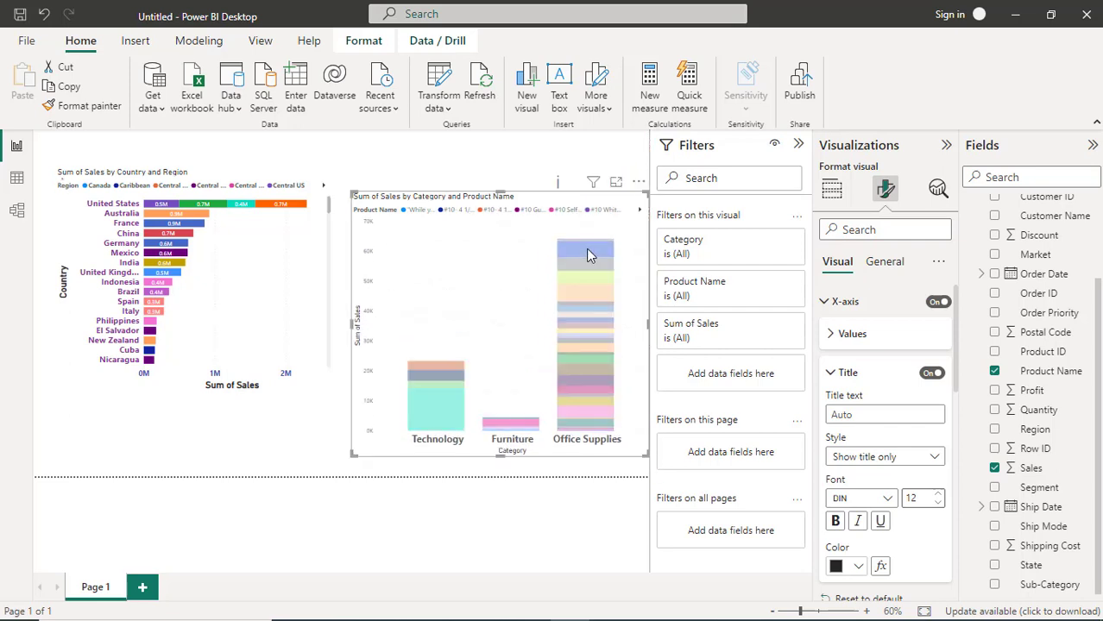
{"action": "left_click", "coordinate": [246, 282]}
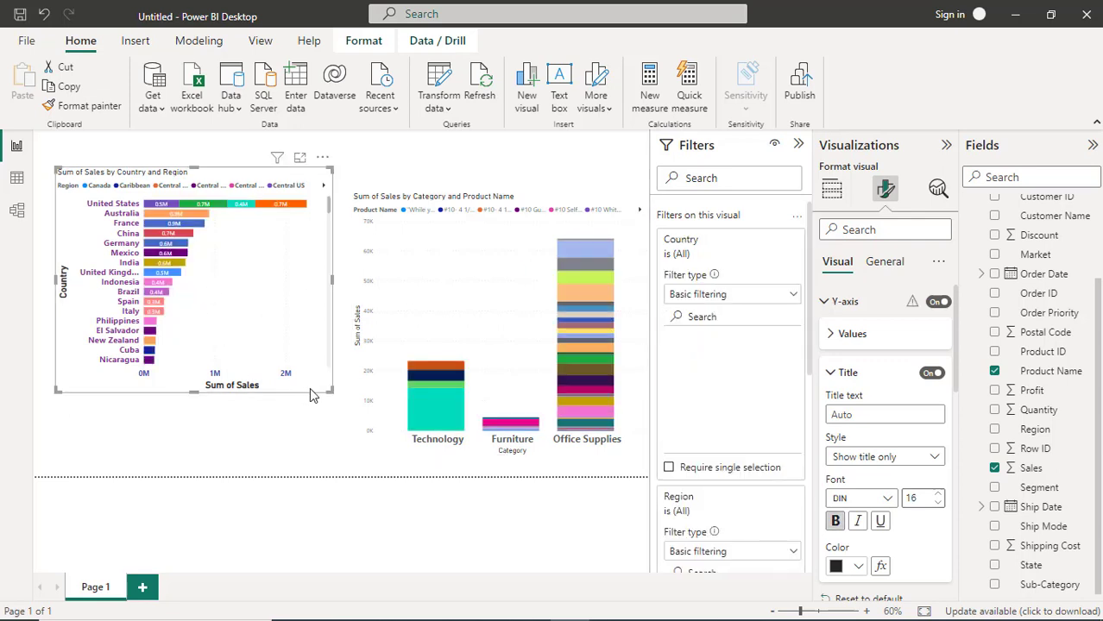
{"action": "left_click_drag", "start_coordinate": [326, 409], "coordinate": [343, 467]}
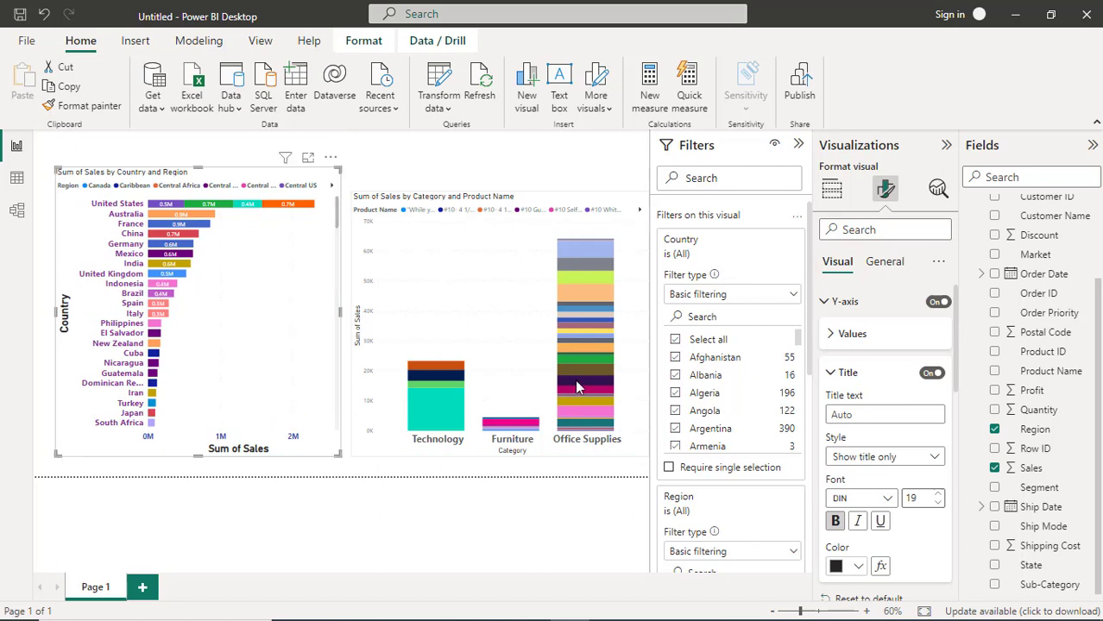
- Highlight individual product segments in the Office Supplies, Furniture and Technology columns to examine their effect on the enlarged bar chart
{"action": "left_click", "coordinate": [589, 263]}
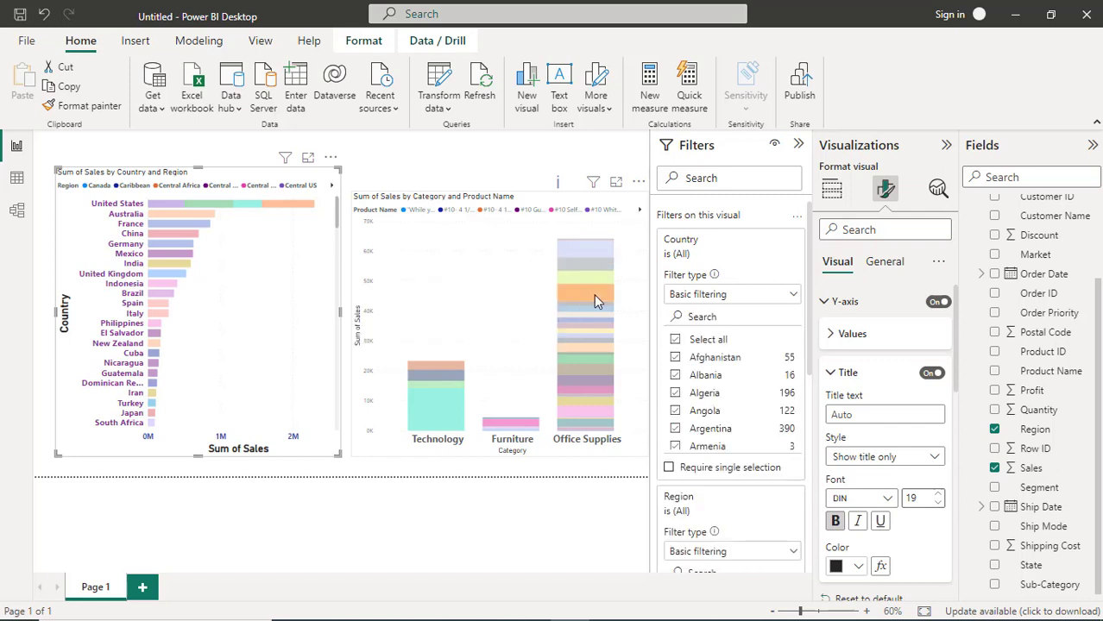
{"action": "left_click", "coordinate": [584, 358]}
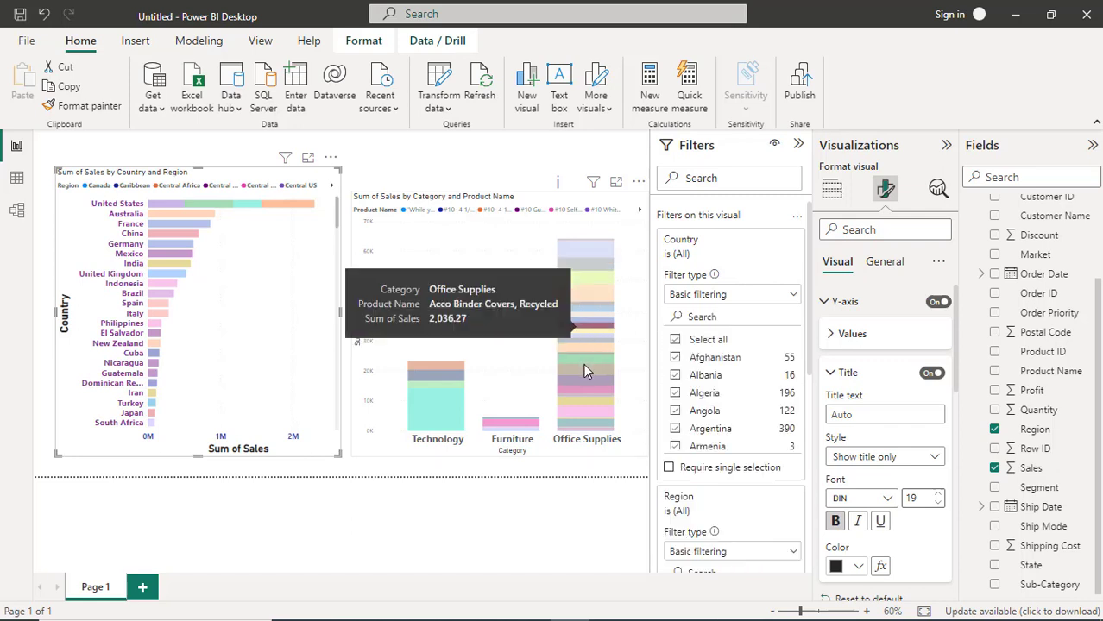
{"action": "left_click", "coordinate": [587, 394]}
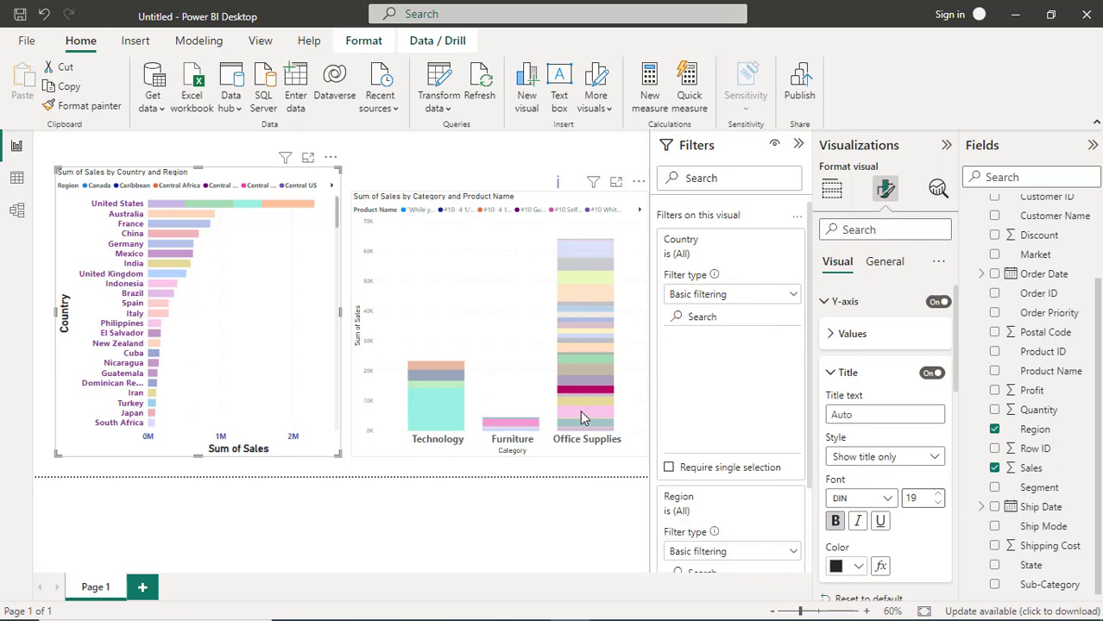
{"action": "left_click", "coordinate": [581, 412]}
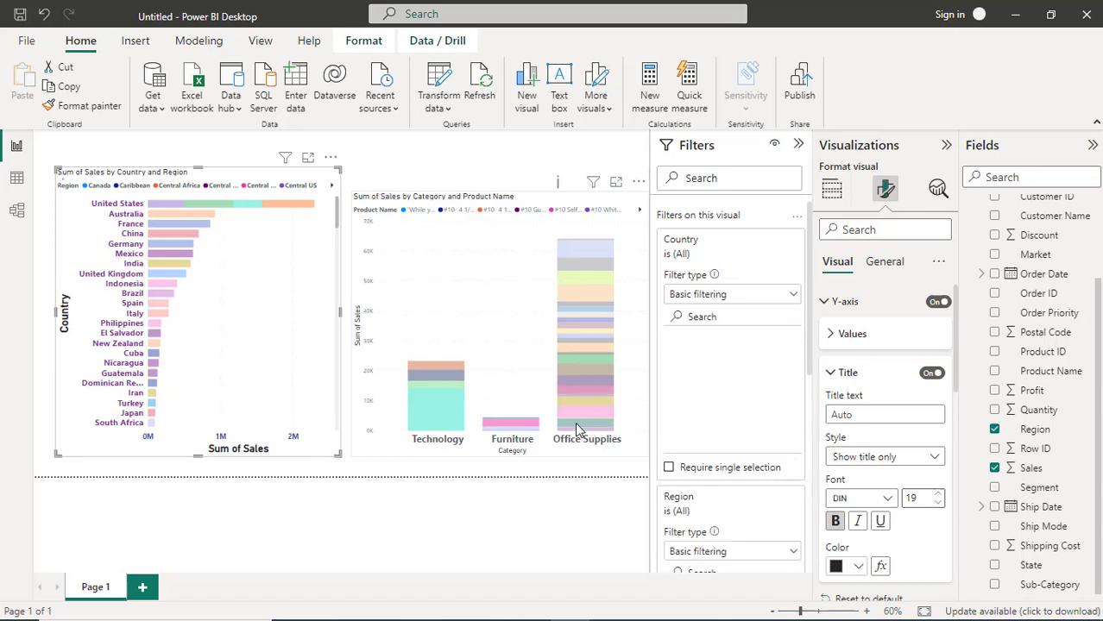
{"action": "left_click", "coordinate": [522, 424]}
{"action": "left_click", "coordinate": [439, 408]}
{"action": "left_click", "coordinate": [446, 366]}
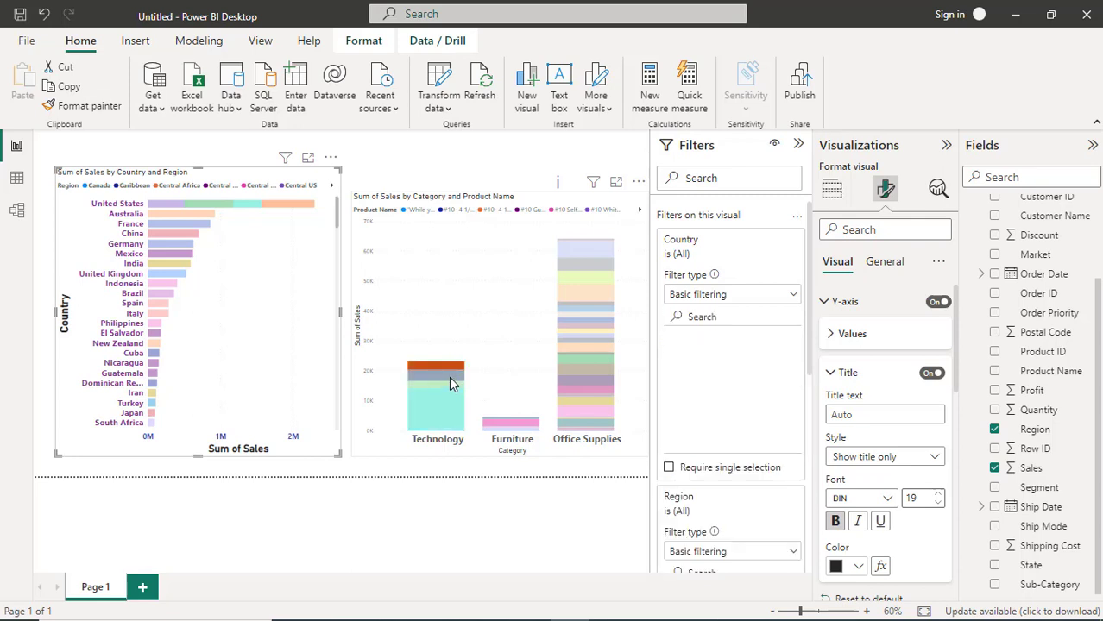
{"action": "left_click", "coordinate": [451, 375]}
{"action": "left_click", "coordinate": [588, 344]}
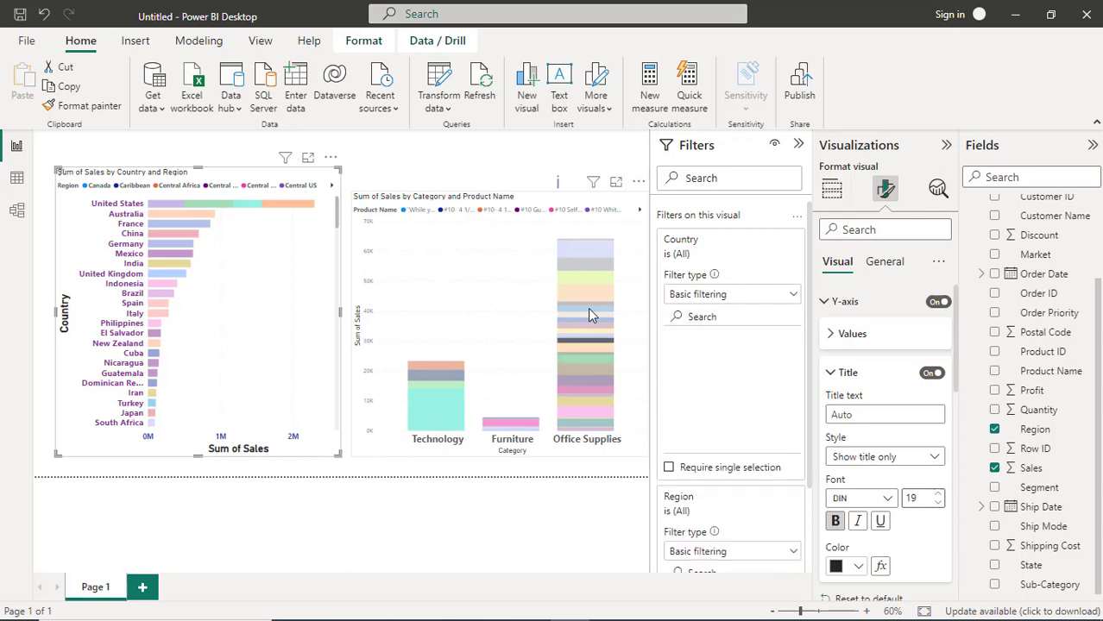
{"action": "left_click", "coordinate": [588, 308]}
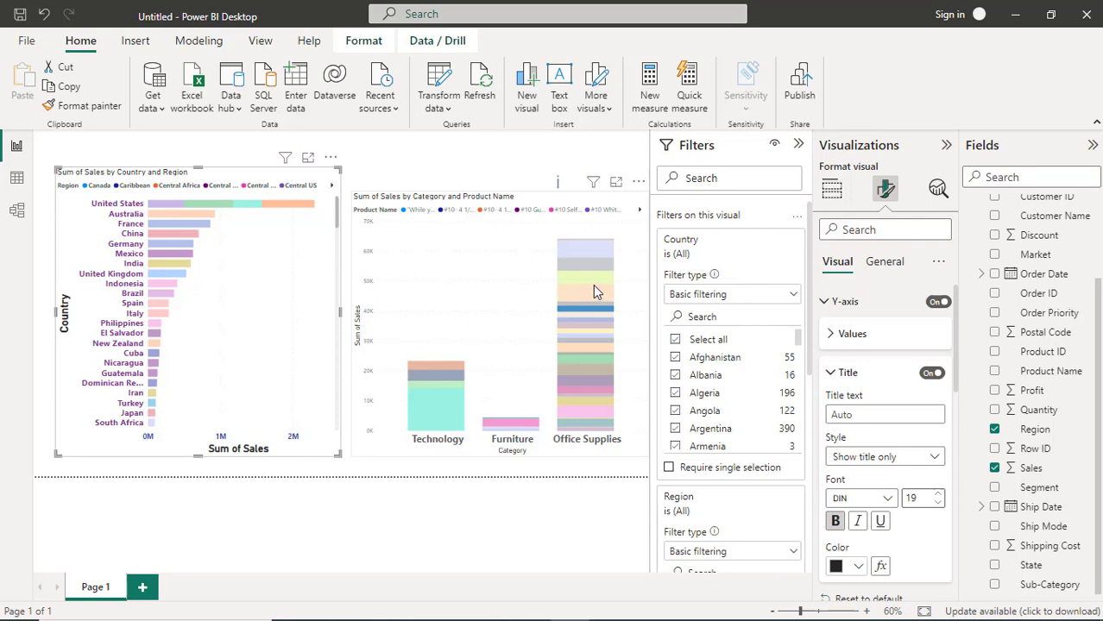
{"action": "left_click", "coordinate": [593, 284]}
{"action": "left_click", "coordinate": [594, 277]}
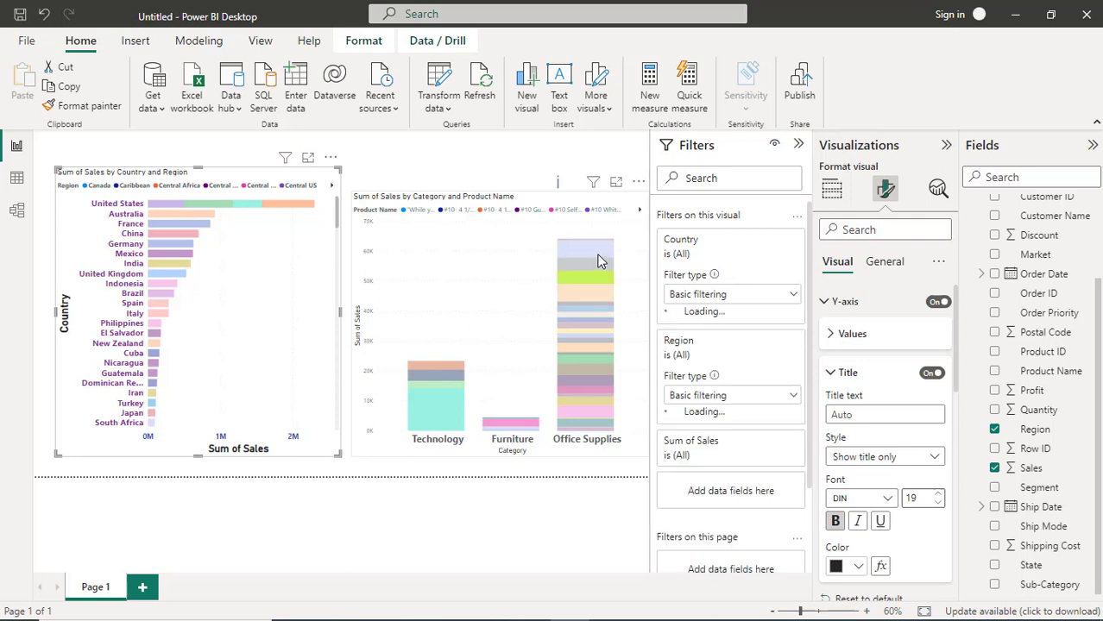
{"action": "left_click", "coordinate": [601, 261]}
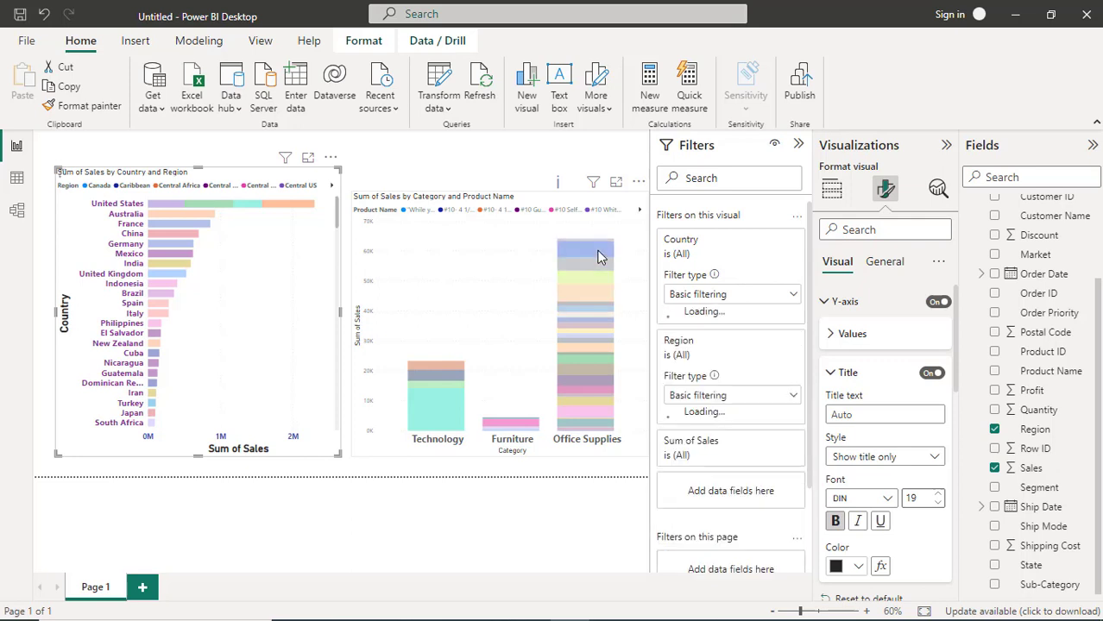
- Highlight a United States region segment and the France bar to examine their share of product sales in the column chart
{"action": "left_click", "coordinate": [210, 207]}
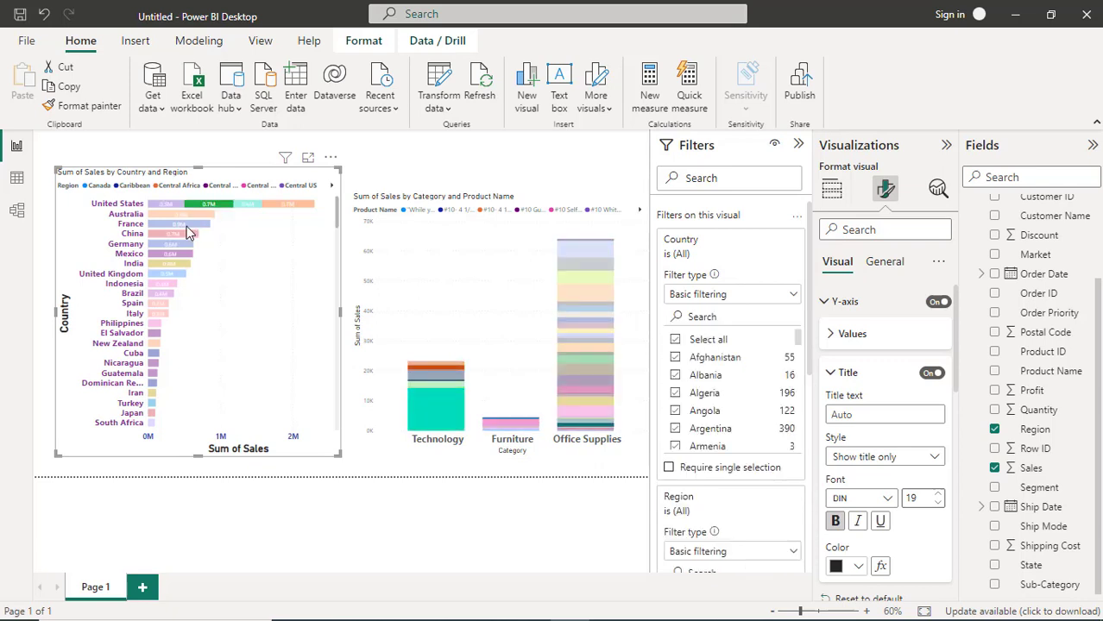
{"action": "left_click", "coordinate": [187, 226]}
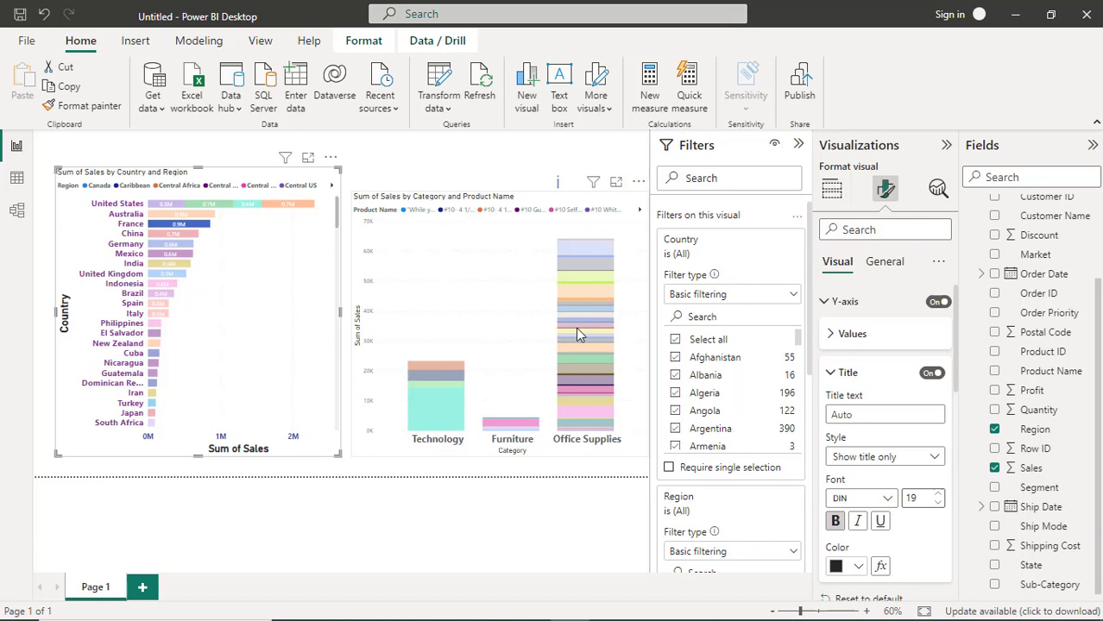
{"action": "mouse_move", "coordinate": [442, 406]}
{"action": "left_click", "coordinate": [833, 336]}
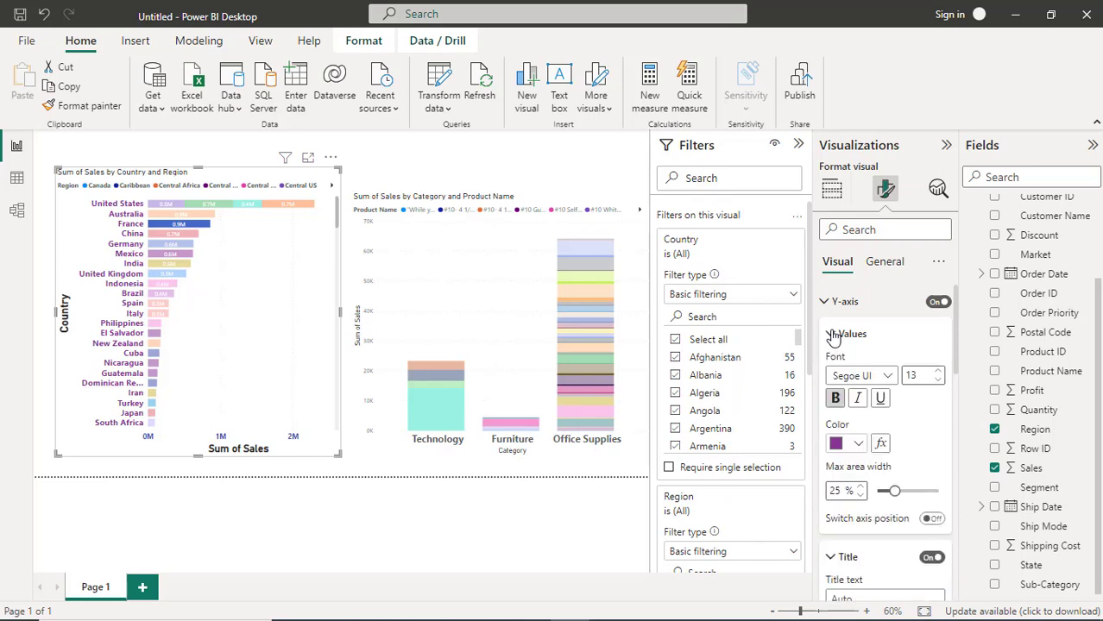
{"action": "left_click", "coordinate": [826, 304]}
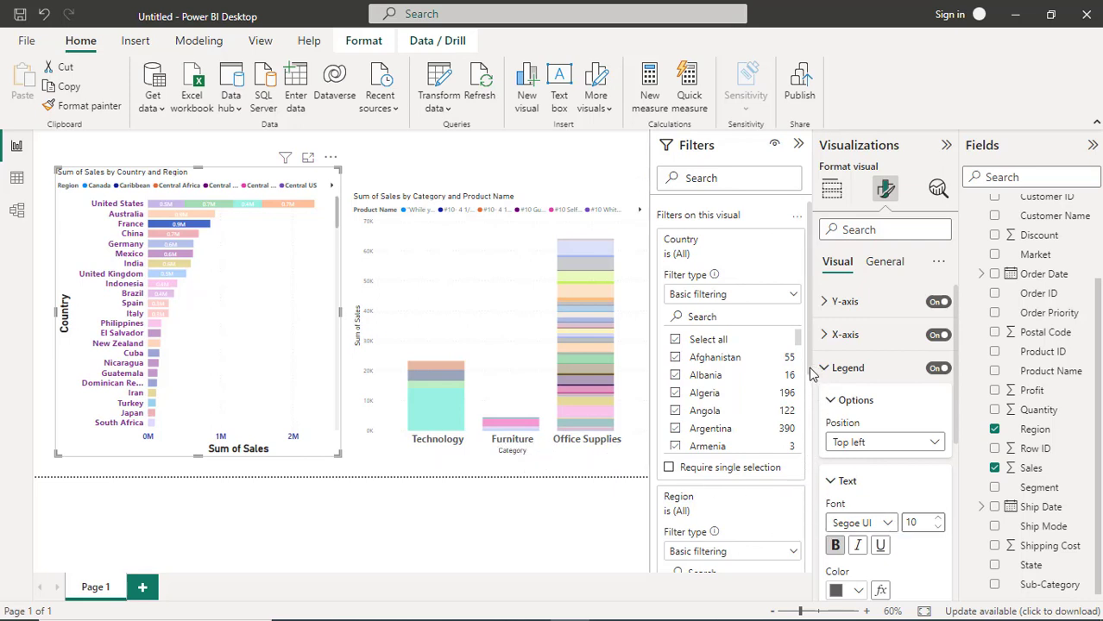
- Replace Product Name with Sub-Category as the legend of the column chart
{"action": "left_click", "coordinate": [831, 194]}
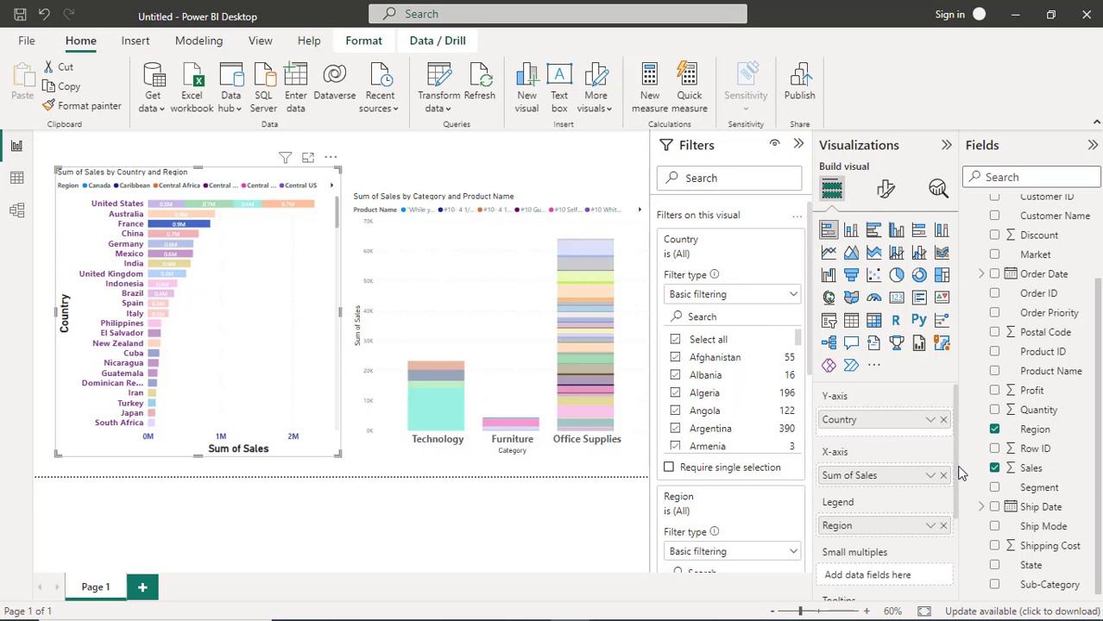
{"action": "mouse_move", "coordinate": [960, 473]}
{"action": "left_mouse_down"}
{"action": "mouse_move", "coordinate": [961, 550]}
{"action": "mouse_move", "coordinate": [960, 459]}
{"action": "left_mouse_up"}
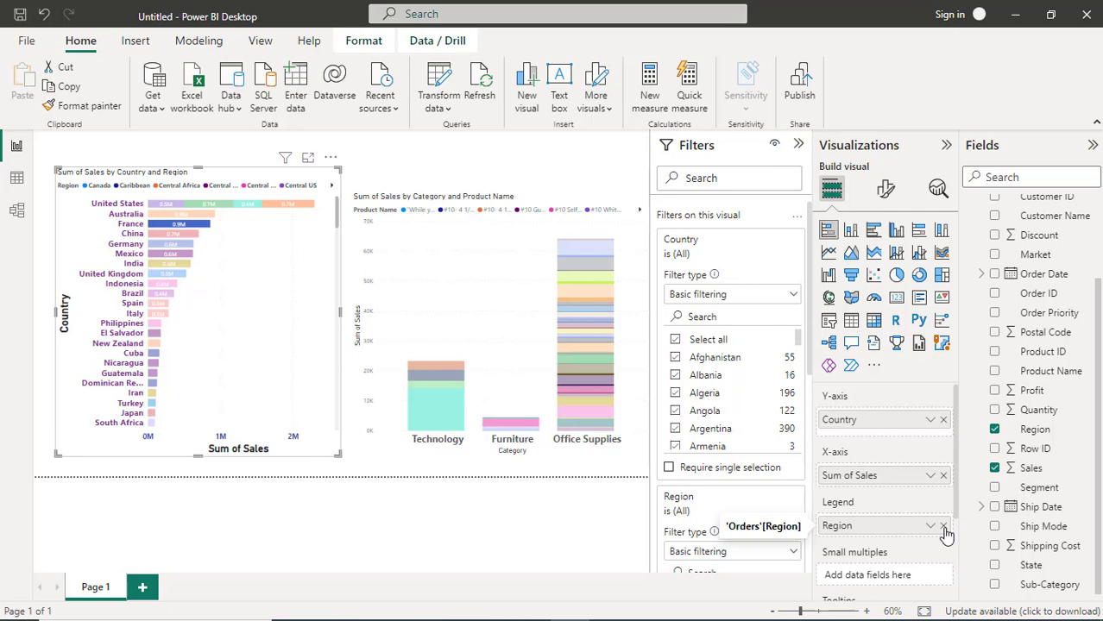
{"action": "left_click", "coordinate": [473, 328]}
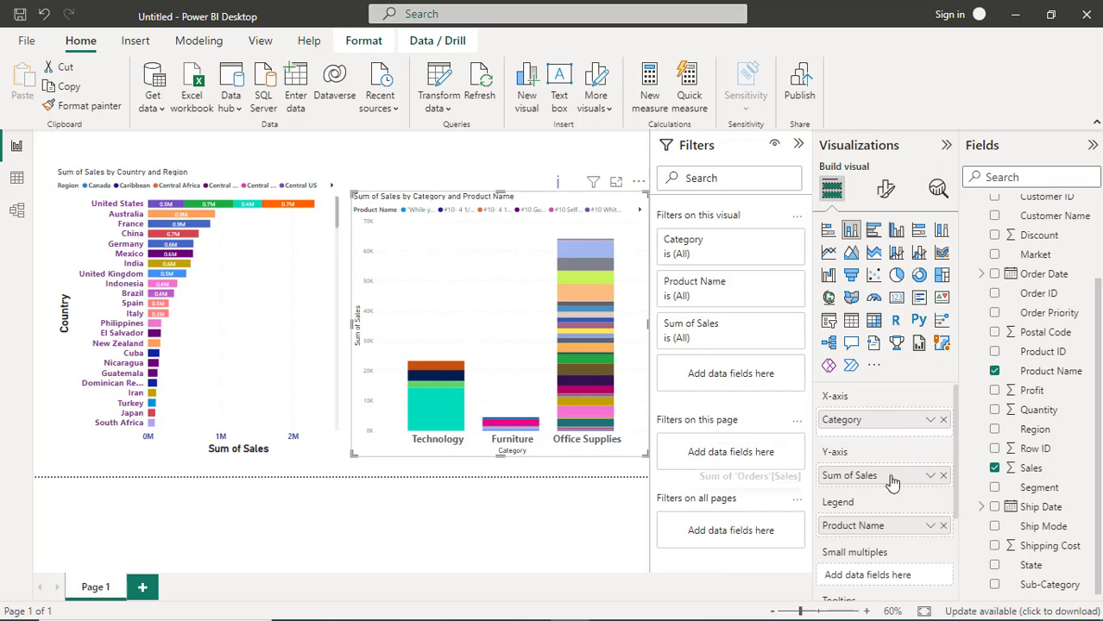
{"action": "left_click", "coordinate": [944, 526]}
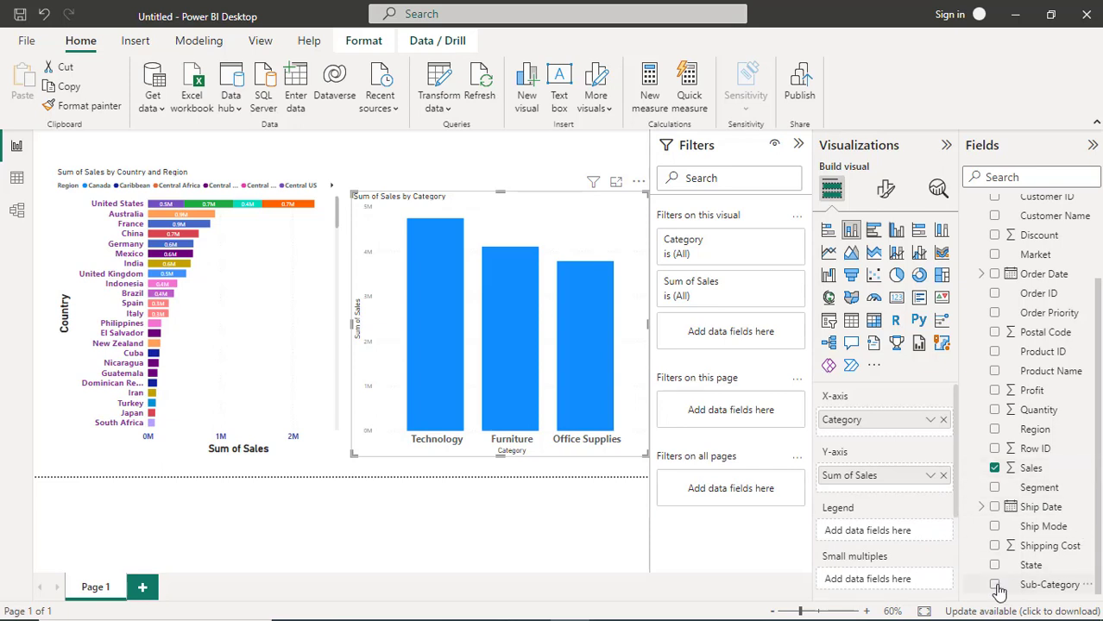
{"action": "left_click_drag", "start_coordinate": [996, 591], "coordinate": [855, 537]}
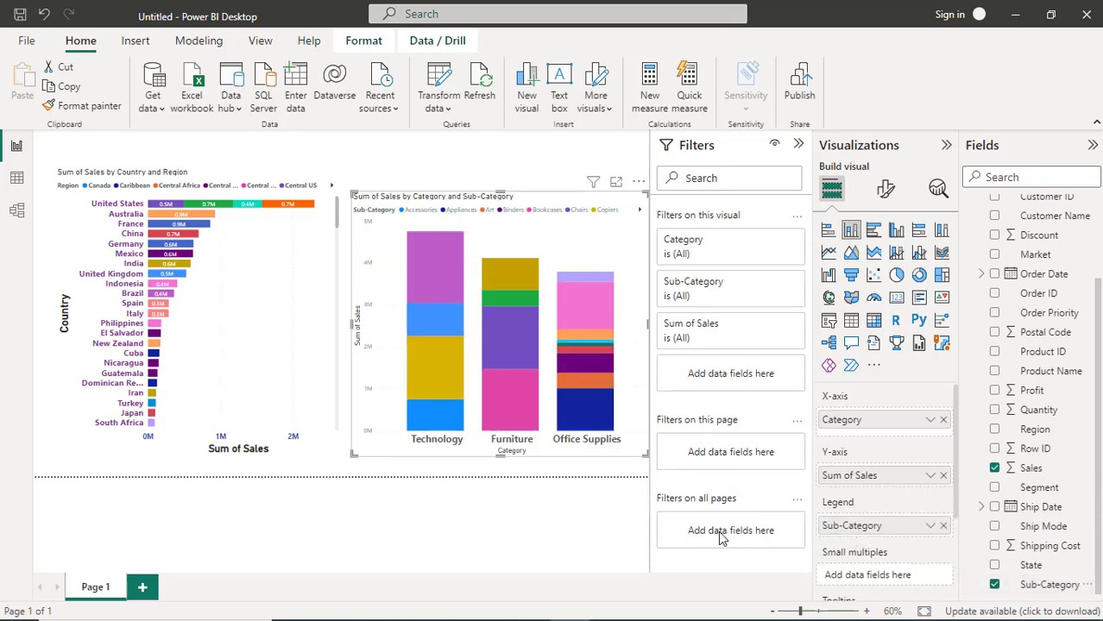
- Highlight sub-category segments in the Technology, Furniture and Office Supplies columns to examine their share of each country's sales
{"action": "left_click", "coordinate": [436, 320]}
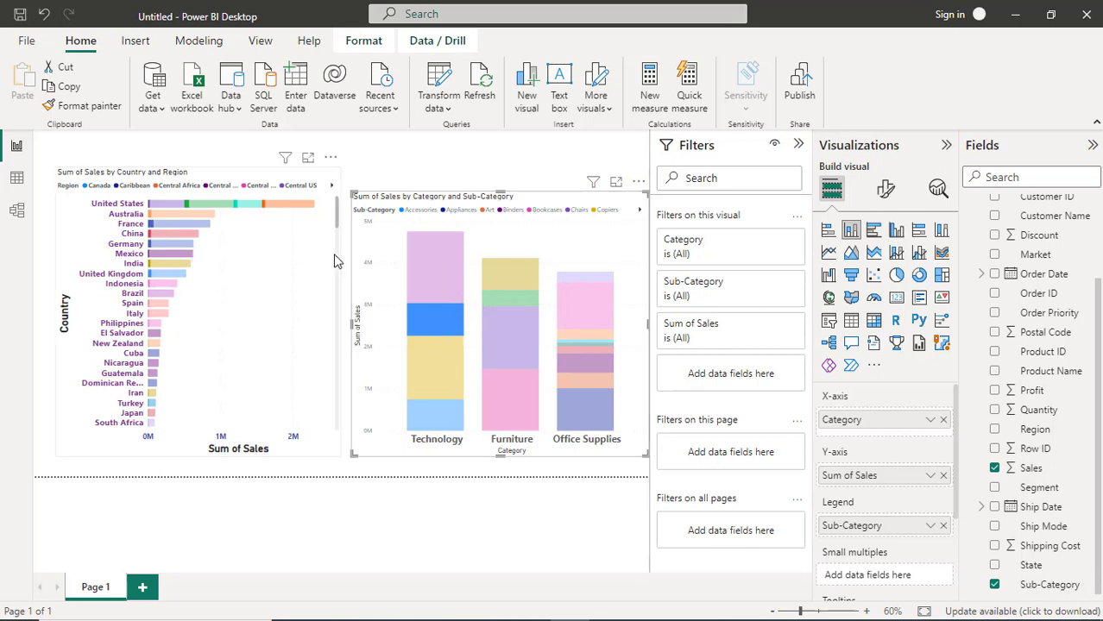
{"action": "left_click", "coordinate": [434, 282]}
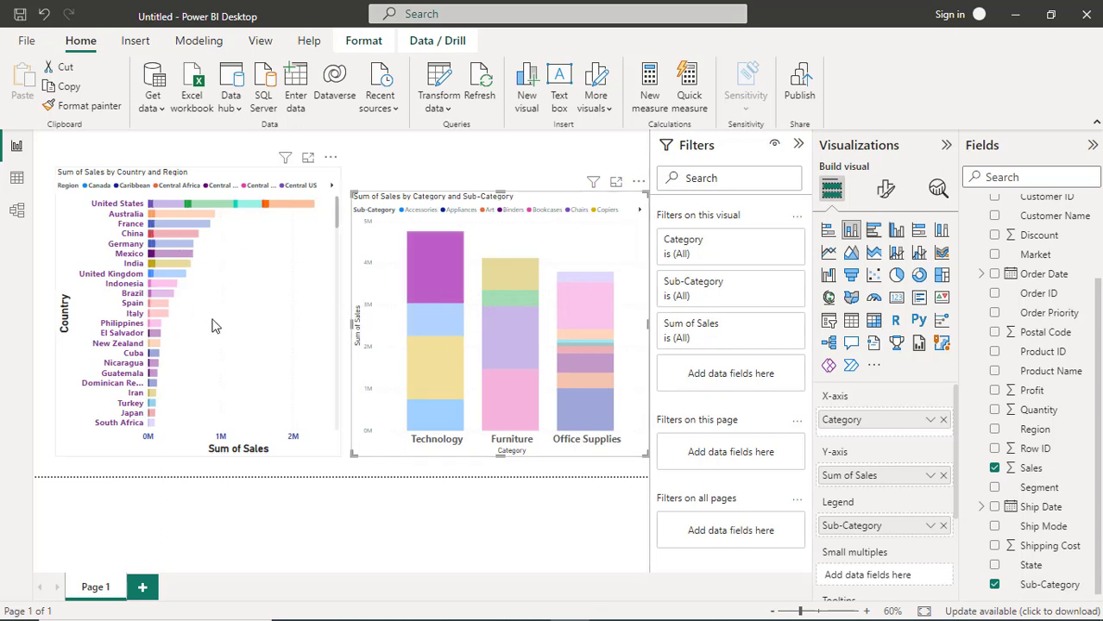
{"action": "left_click", "coordinate": [444, 369]}
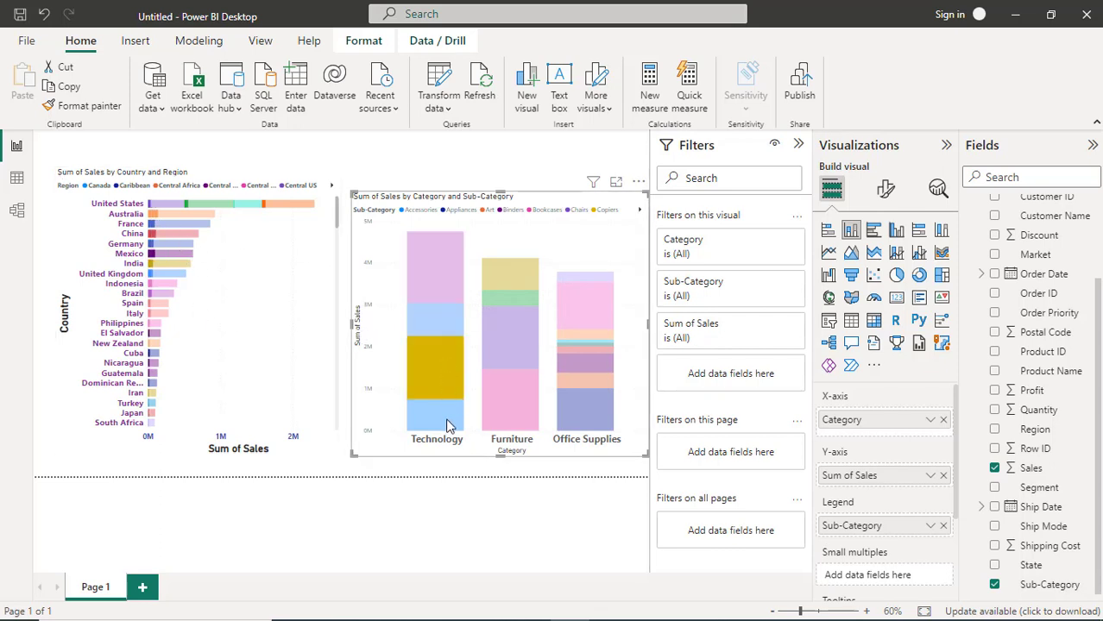
{"action": "left_click", "coordinate": [448, 422]}
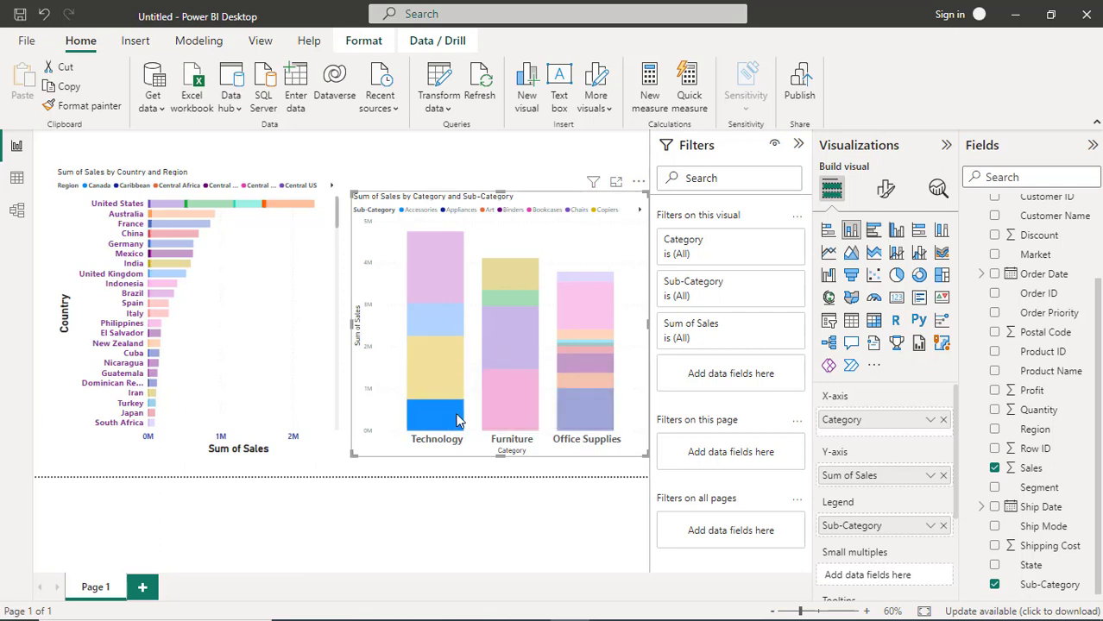
{"action": "left_click", "coordinate": [509, 409]}
{"action": "left_click", "coordinate": [514, 338]}
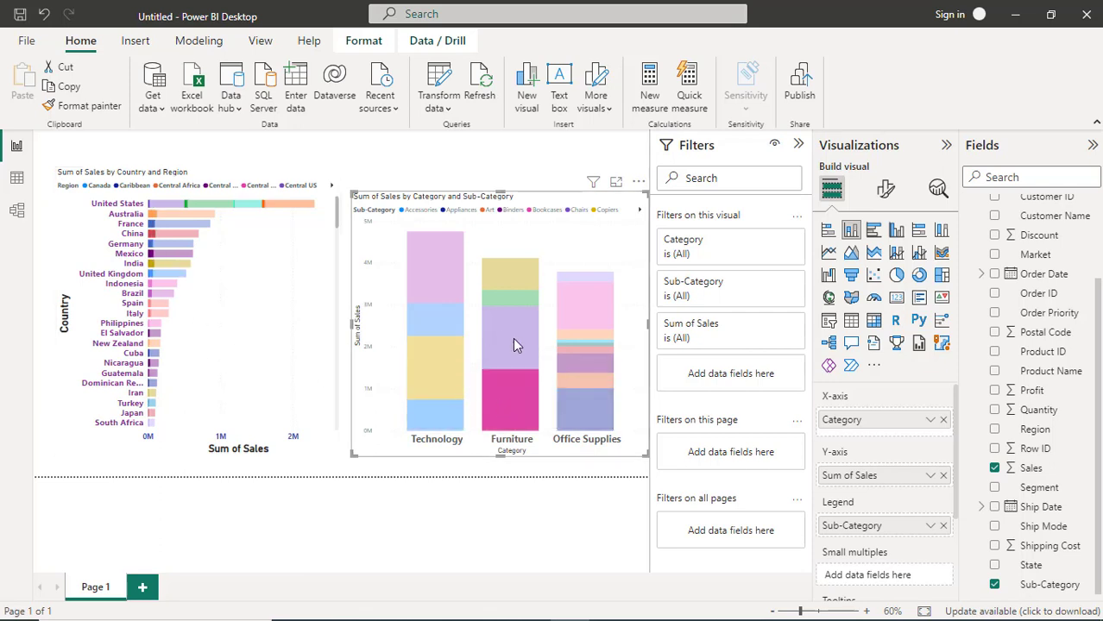
{"action": "left_click", "coordinate": [505, 298]}
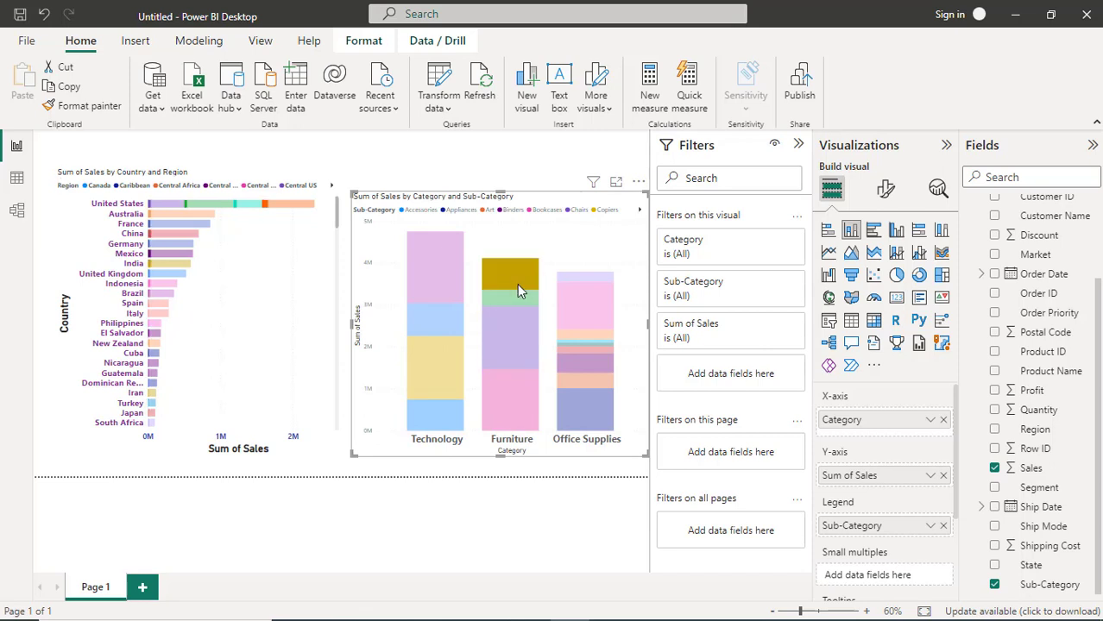
{"action": "left_click", "coordinate": [579, 296]}
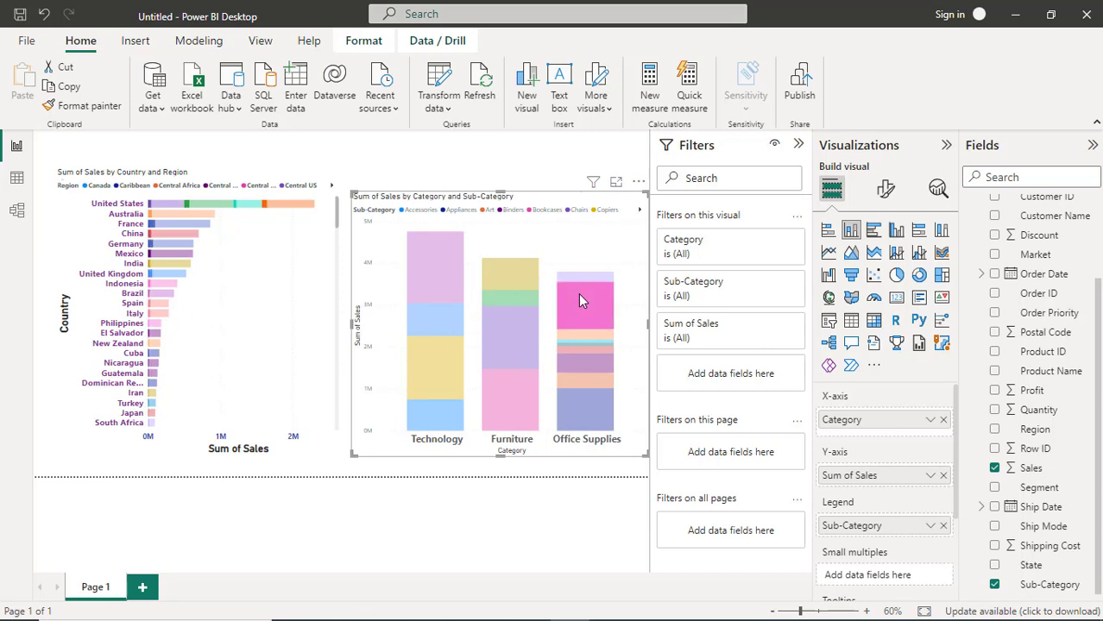
{"action": "left_click", "coordinate": [579, 361]}
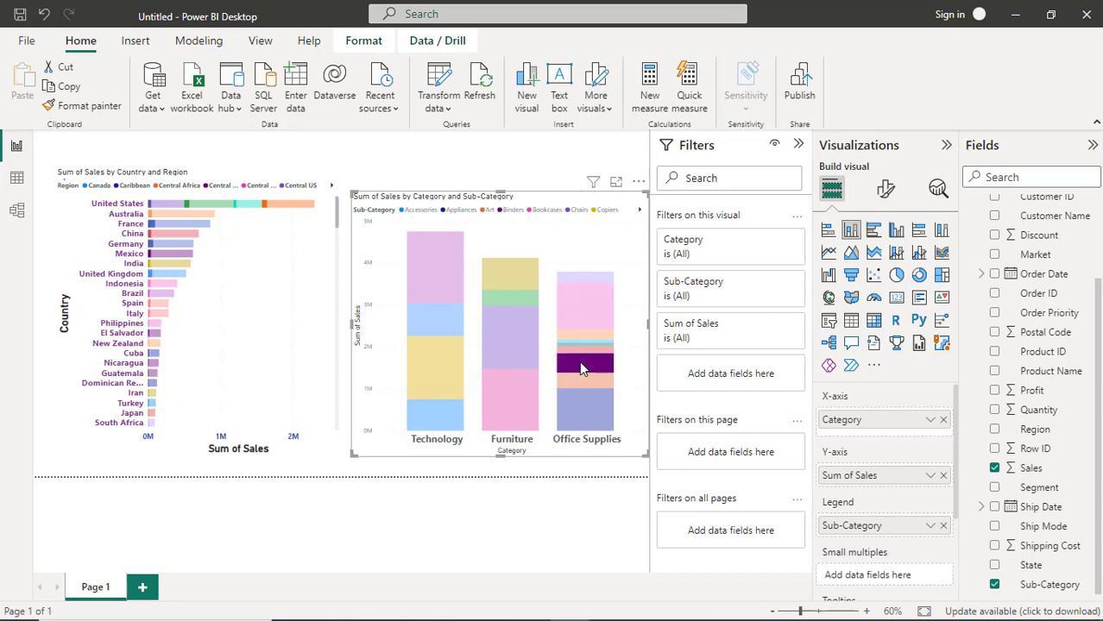
- Highlight a United States region segment, India, Brazil, Philippines, Germany and China to examine their share of each sub-category
{"action": "left_click", "coordinate": [206, 203]}
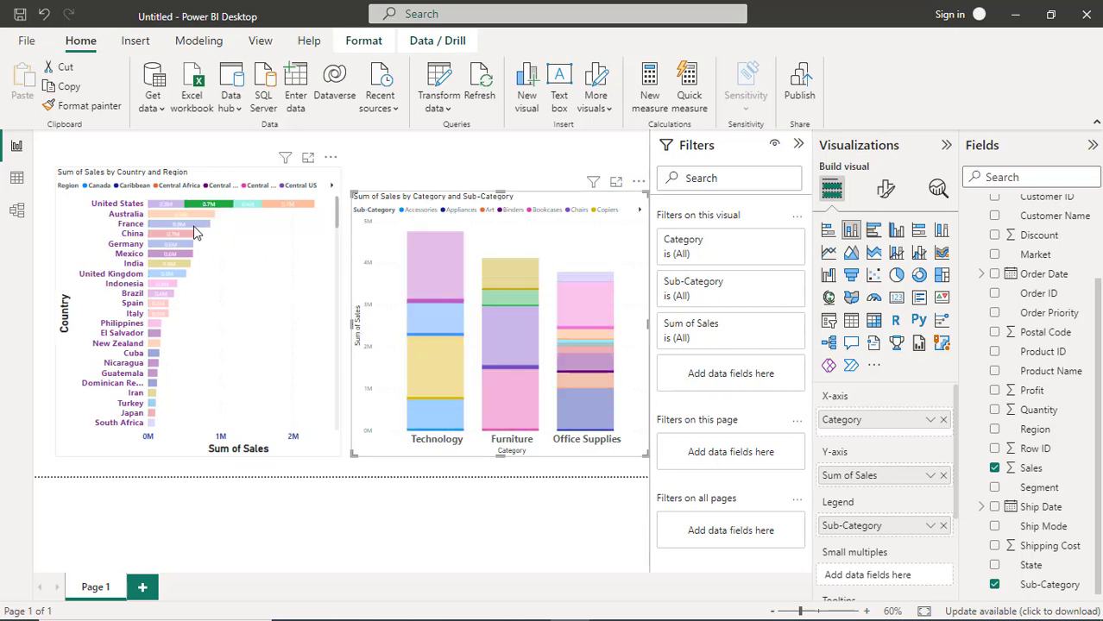
{"action": "left_click", "coordinate": [173, 264]}
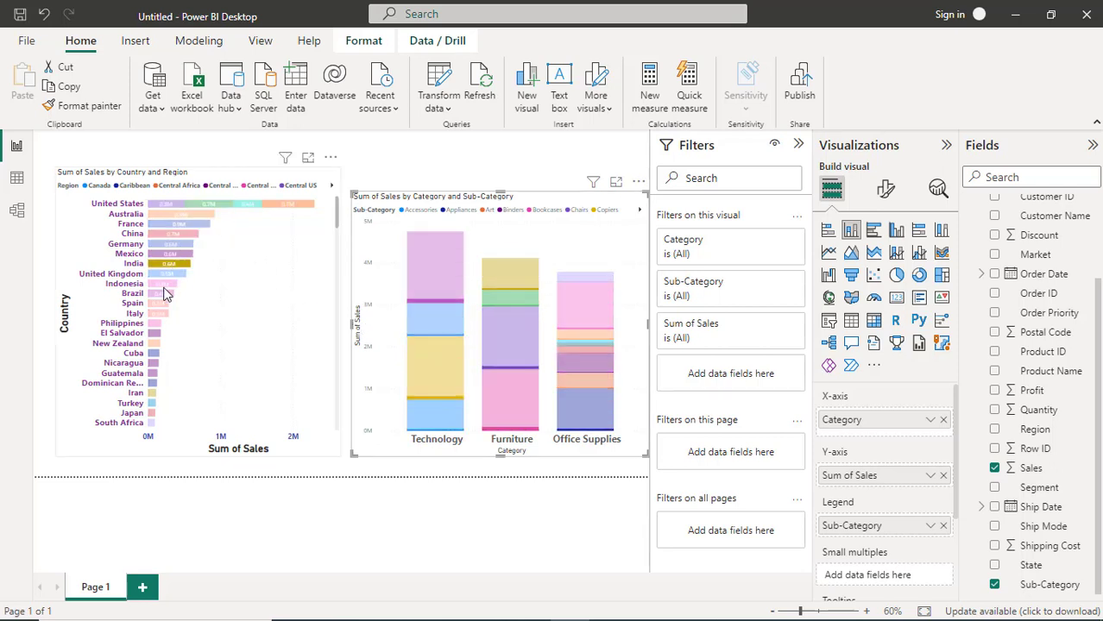
{"action": "left_click", "coordinate": [162, 293]}
{"action": "left_click", "coordinate": [159, 323]}
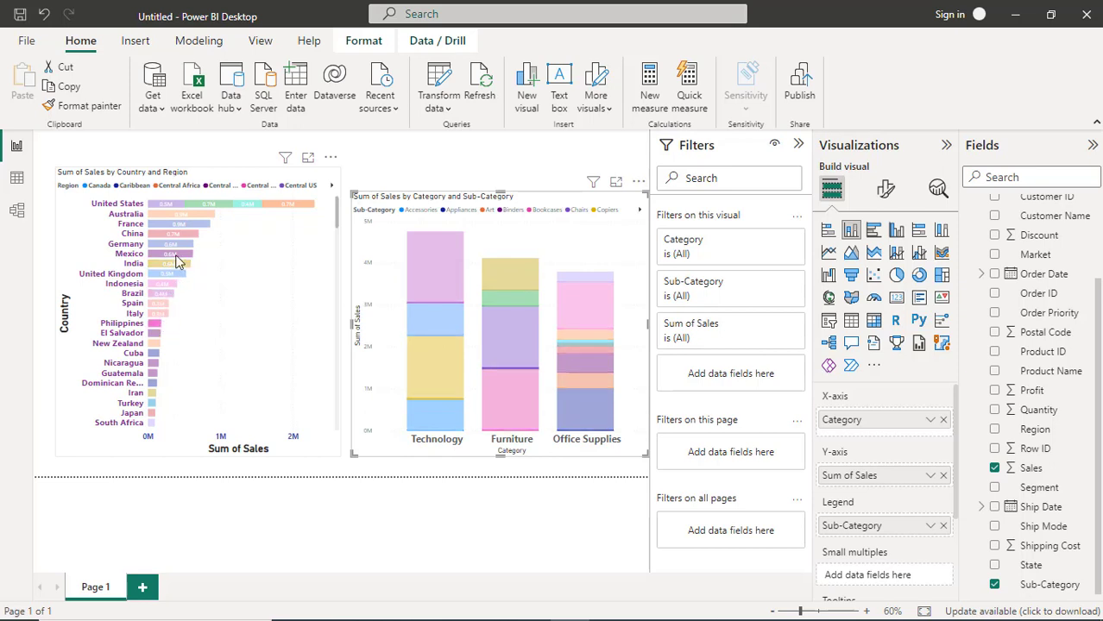
{"action": "left_click", "coordinate": [179, 244]}
{"action": "left_click", "coordinate": [183, 236]}
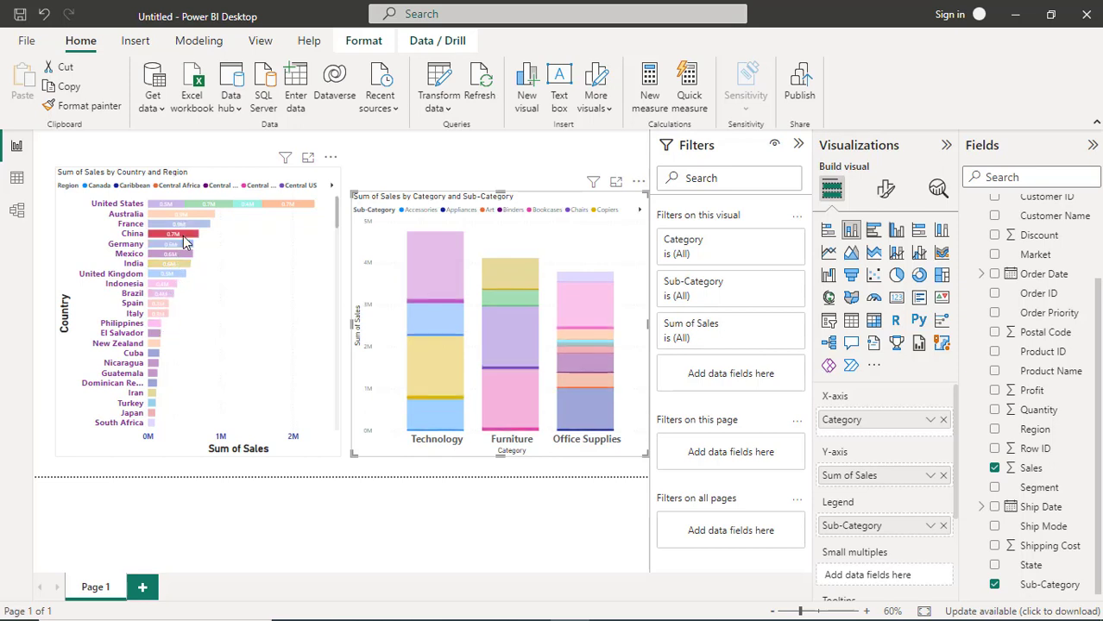
{"action": "left_click", "coordinate": [580, 511]}
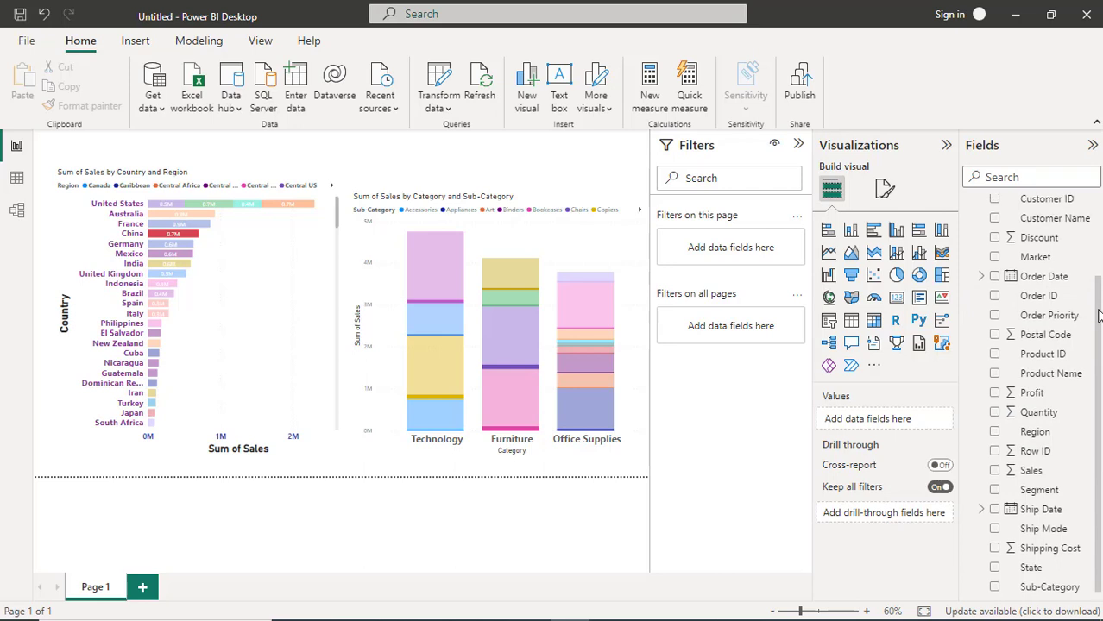
{"action": "scroll", "coordinate": [1099, 326], "scroll_direction": "up", "scroll_amount": 3}
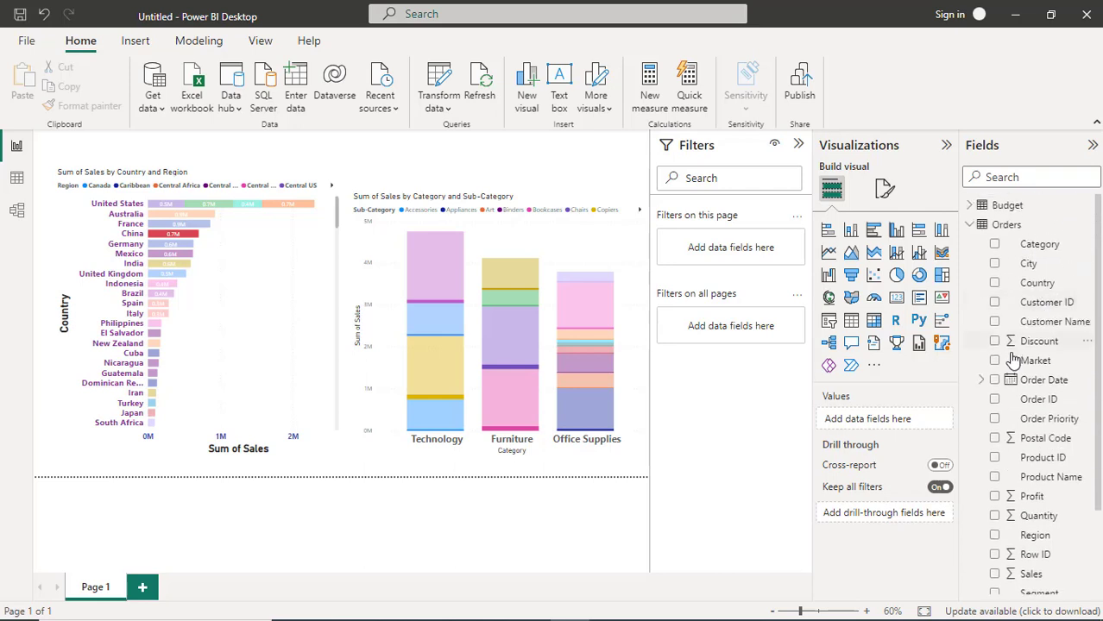
{"action": "left_click", "coordinate": [982, 380]}
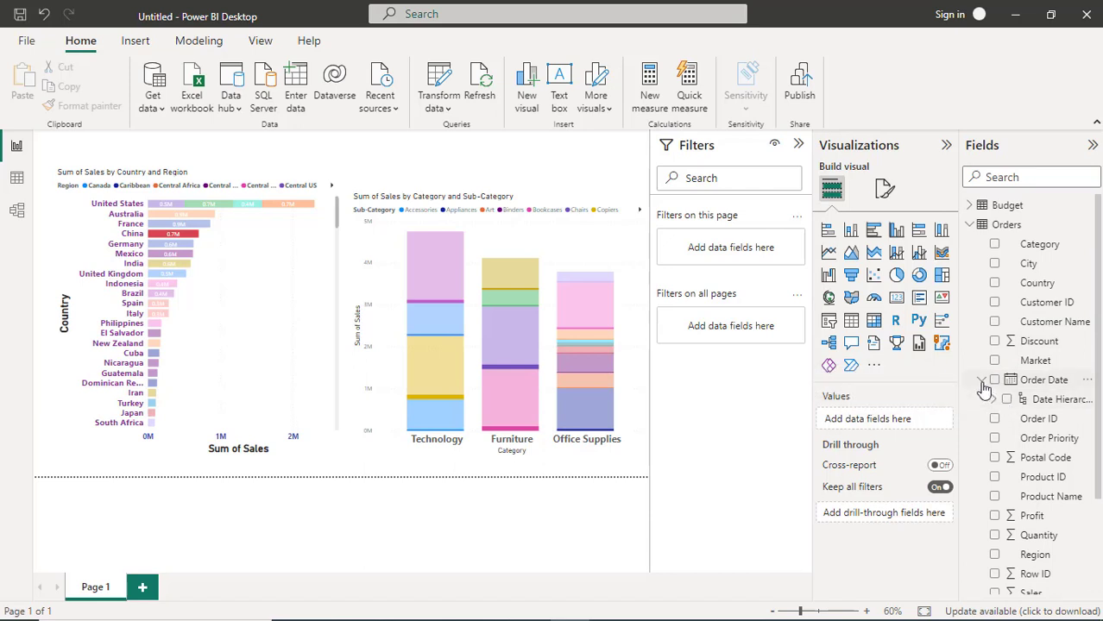
{"action": "left_click", "coordinate": [981, 381]}
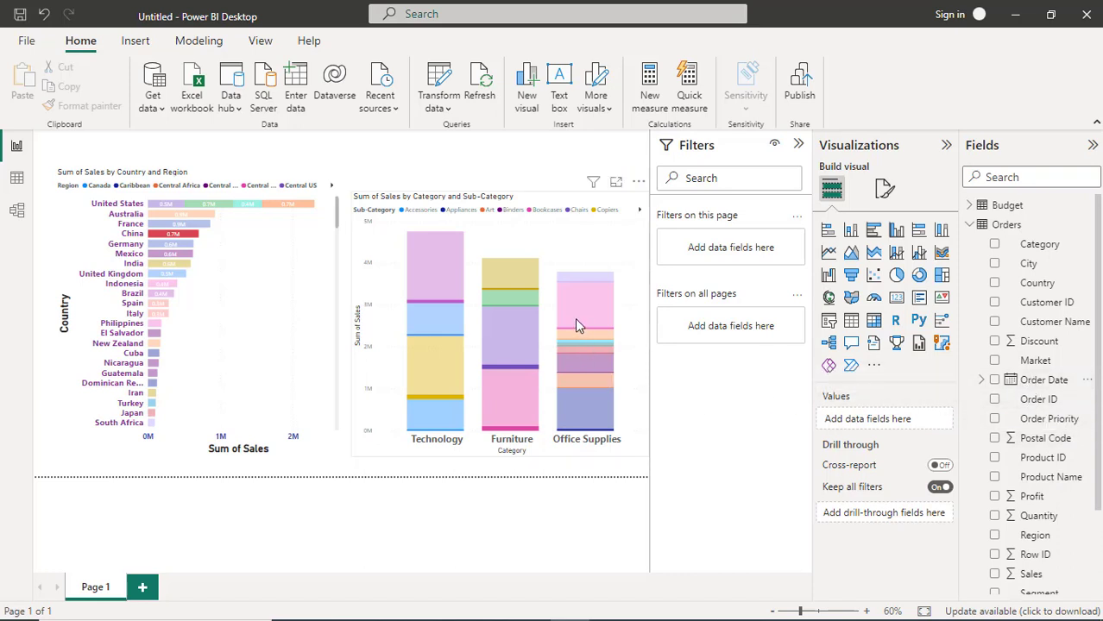
- Highlight the Australia bar to examine its share of each sub-category, and clear the highlight
{"action": "mouse_move", "coordinate": [577, 325]}
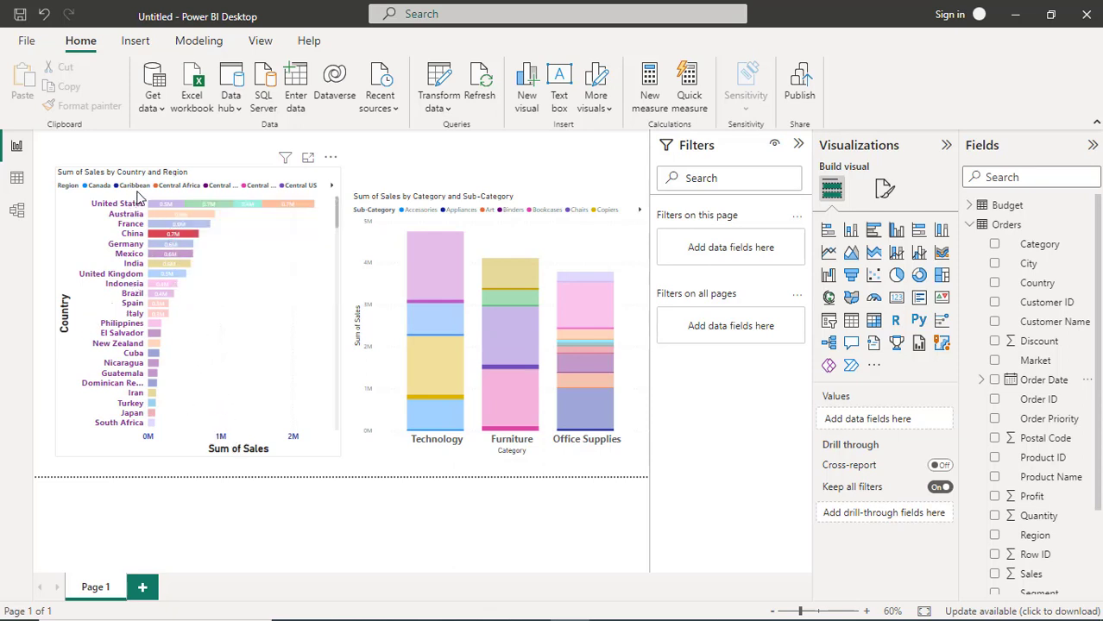
{"action": "left_click", "coordinate": [168, 214]}
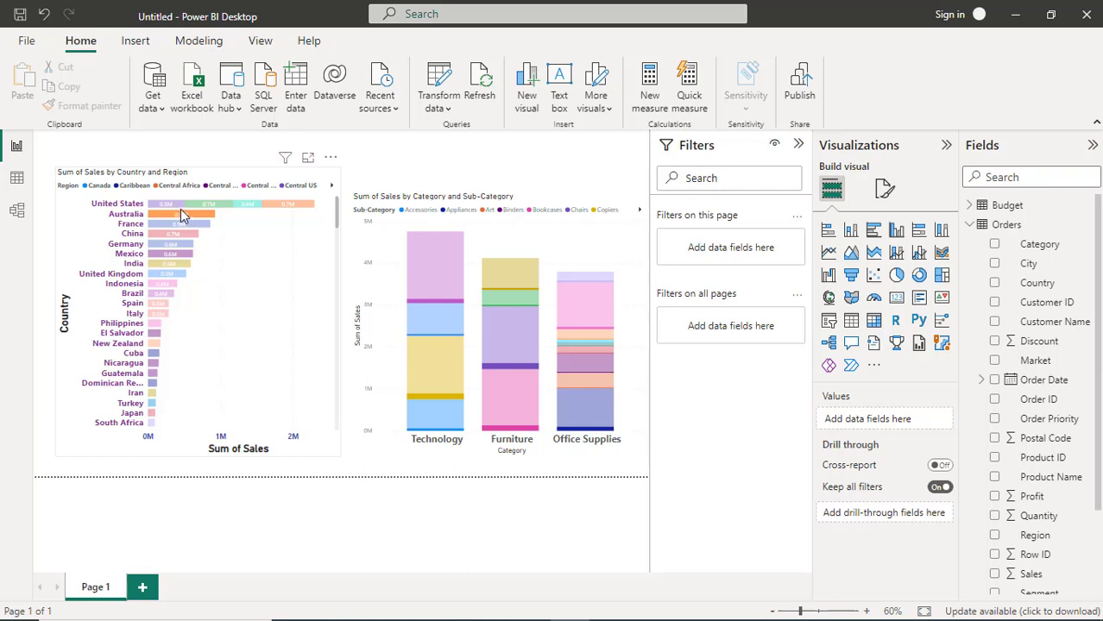
{"action": "left_click", "coordinate": [317, 241]}
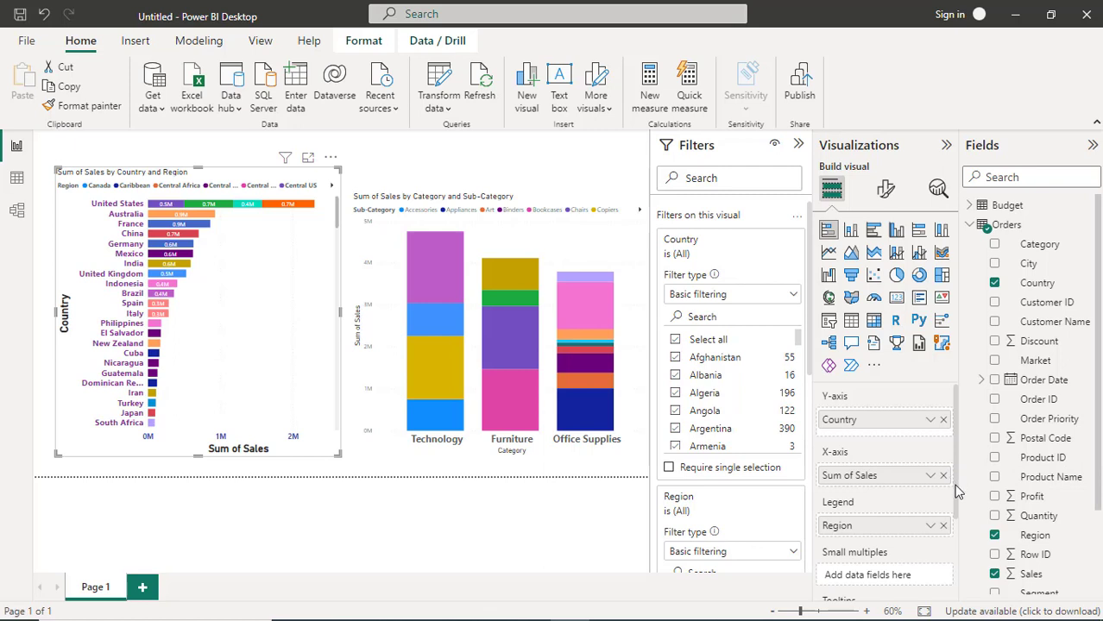
- Remove the Country and Region fields from the sales bar chart
{"action": "left_click_drag", "start_coordinate": [956, 491], "coordinate": [960, 564]}
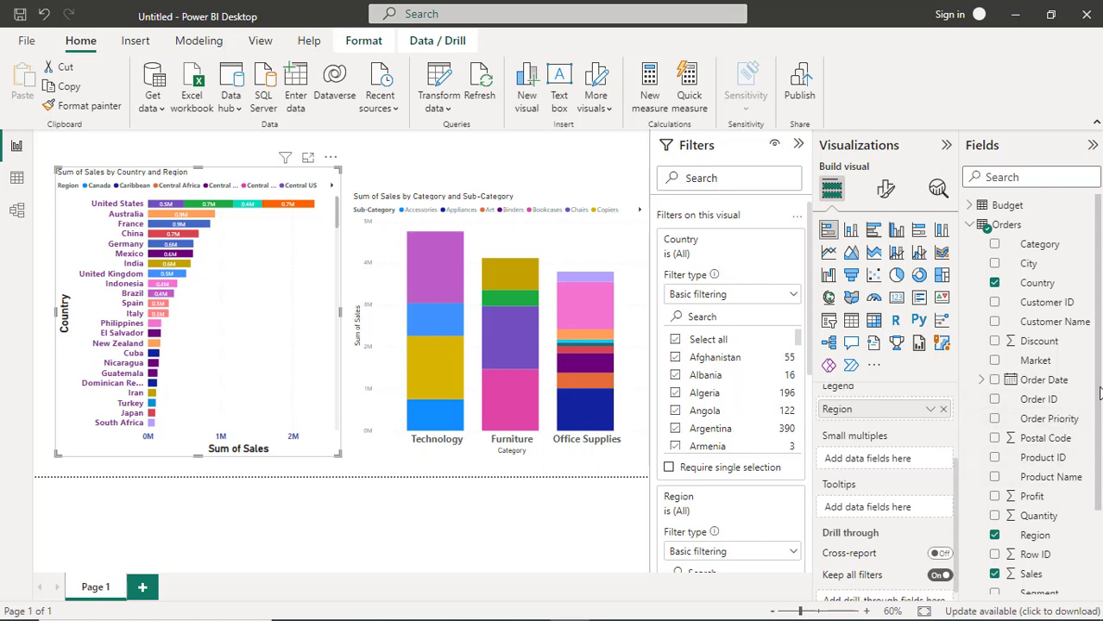
{"action": "left_click_drag", "start_coordinate": [1100, 420], "coordinate": [1094, 529]}
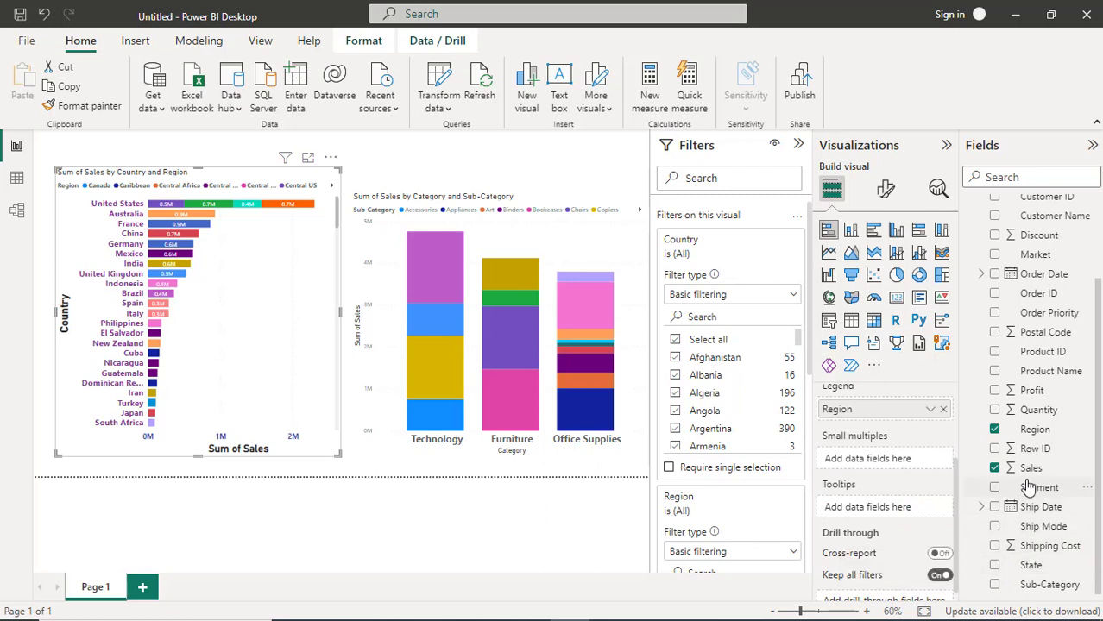
{"action": "scroll", "coordinate": [1017, 448], "scroll_direction": "up", "scroll_amount": 3}
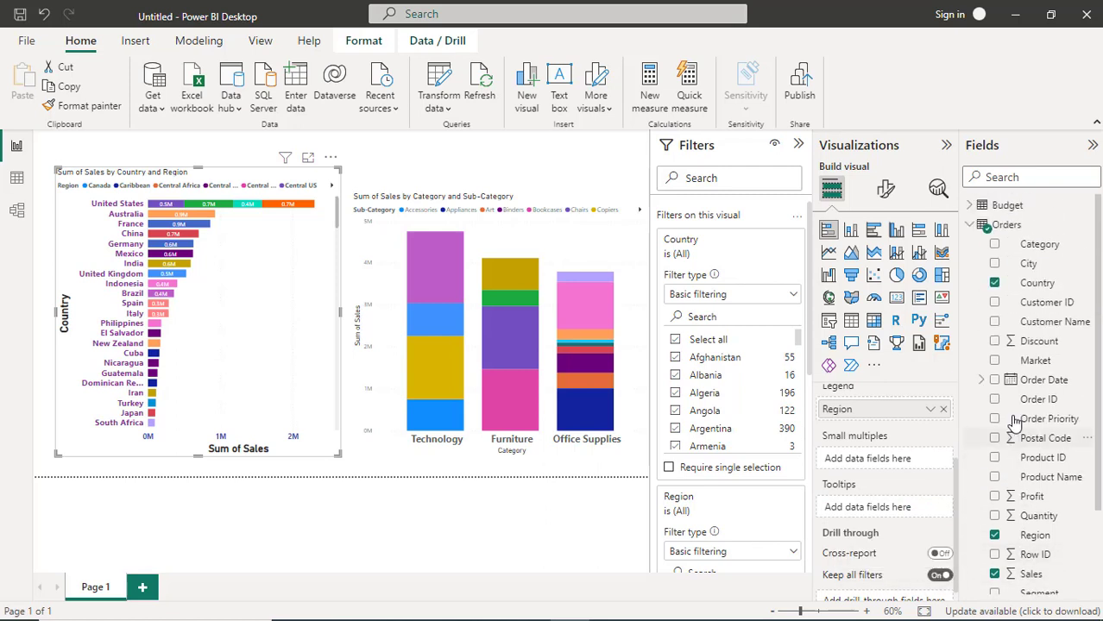
{"action": "left_click", "coordinate": [995, 283]}
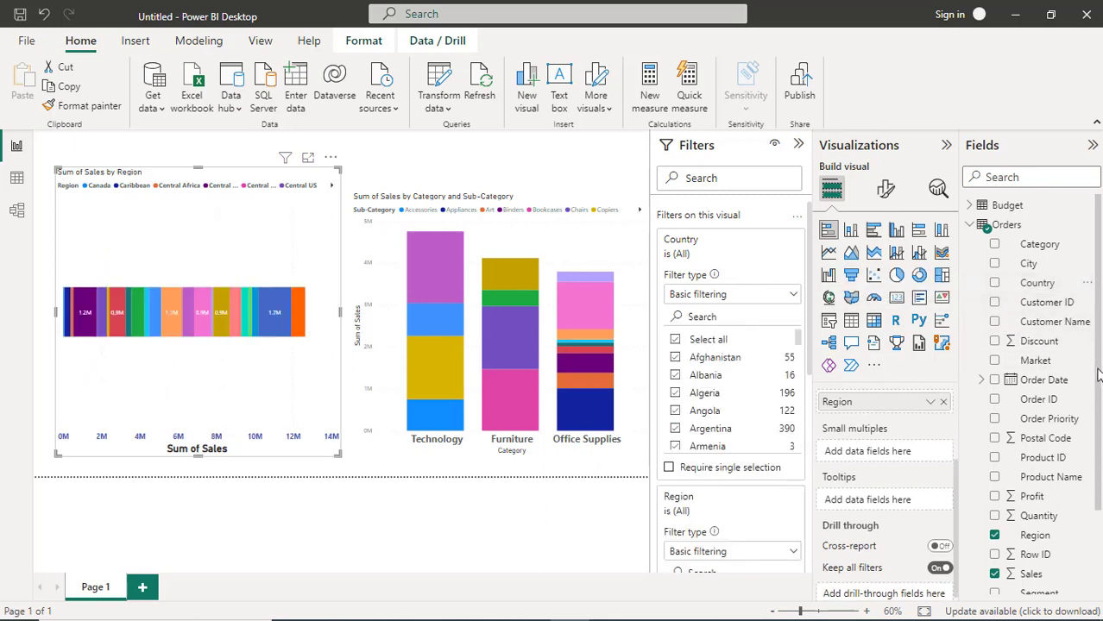
{"action": "left_click_drag", "start_coordinate": [1096, 373], "coordinate": [1099, 476]}
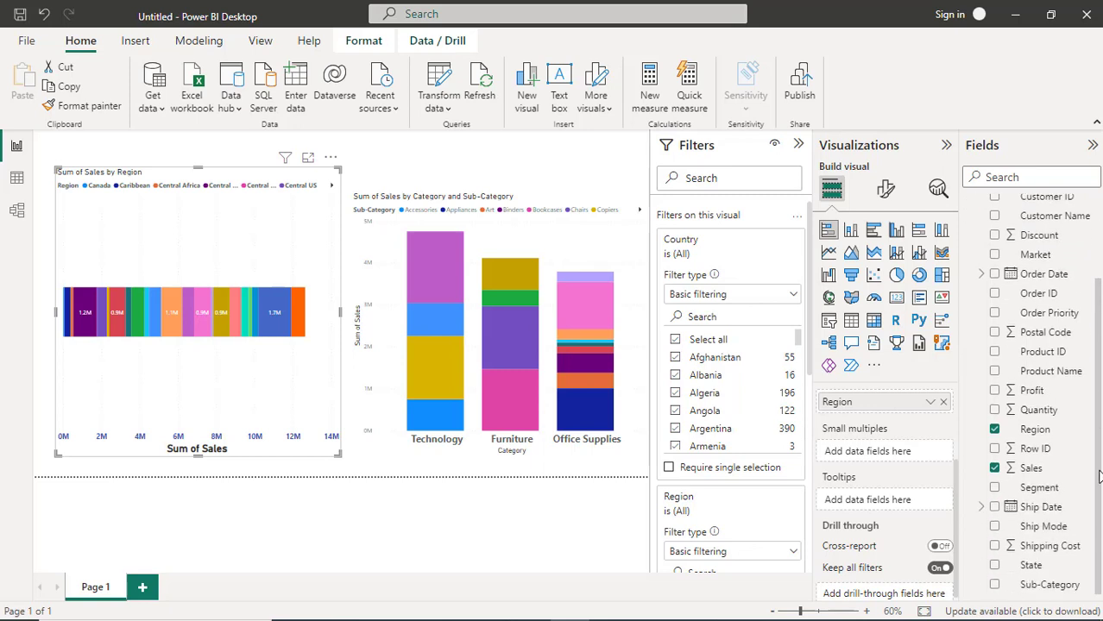
{"action": "left_click", "coordinate": [995, 431]}
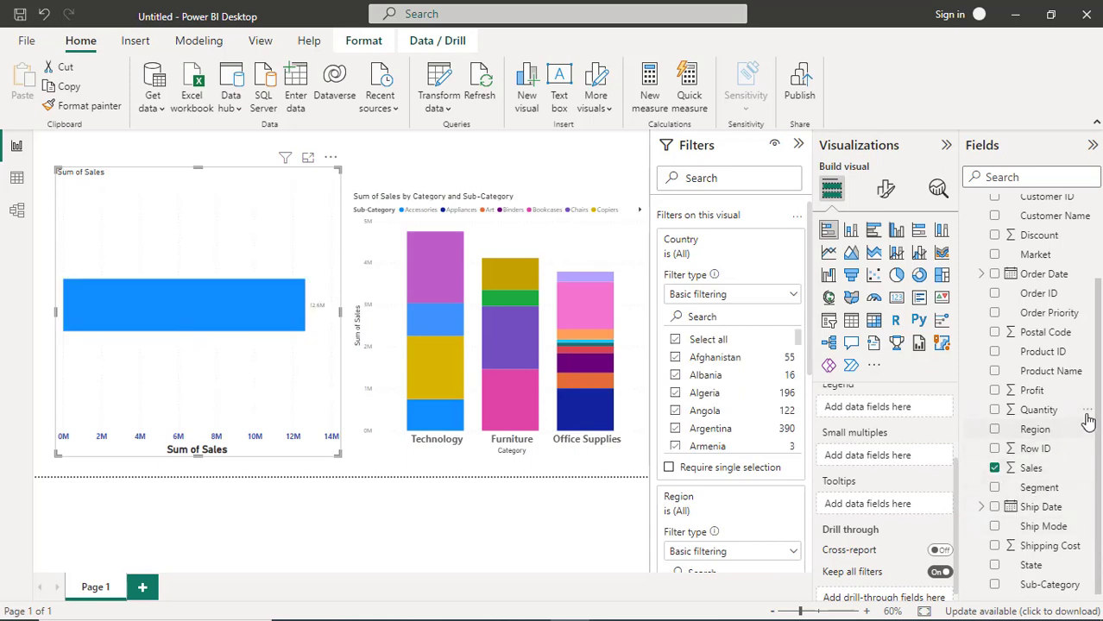
- Set State as the Y-axis of the sales bar chart
{"action": "left_click_drag", "start_coordinate": [1098, 419], "coordinate": [1098, 321]}
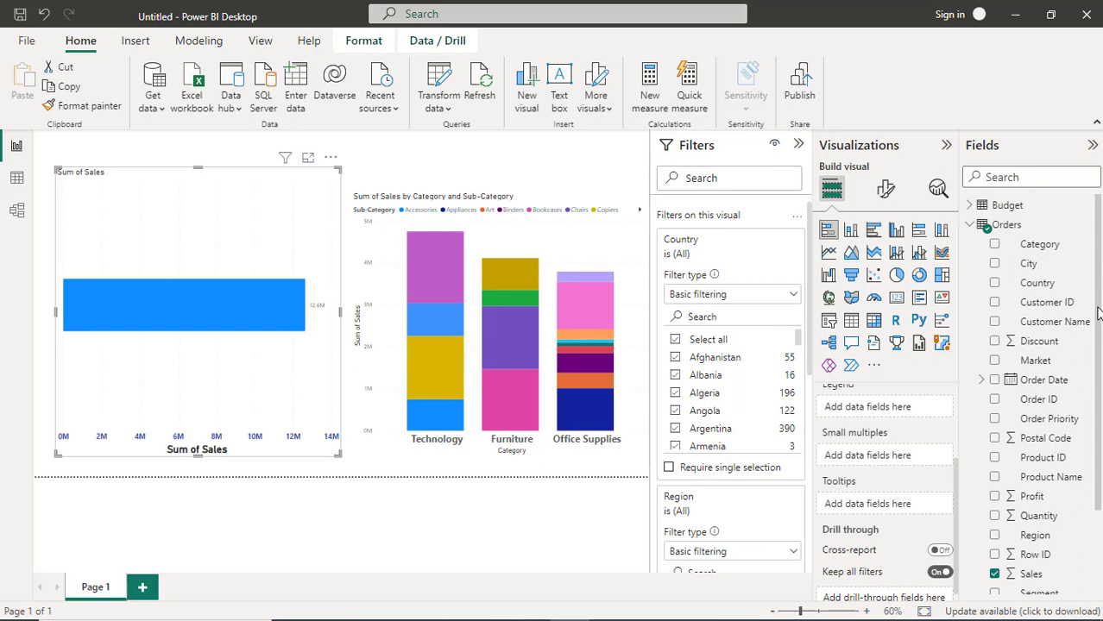
{"action": "scroll", "coordinate": [1092, 411], "scroll_direction": "down", "scroll_amount": 2}
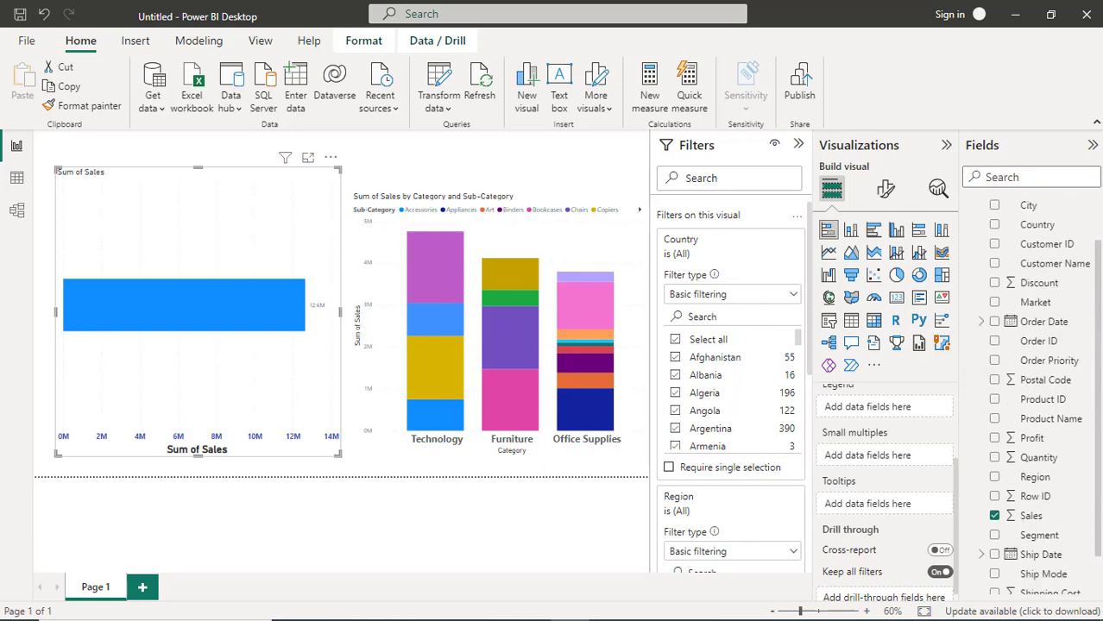
{"action": "scroll", "coordinate": [1038, 394], "scroll_direction": "down", "scroll_amount": 2}
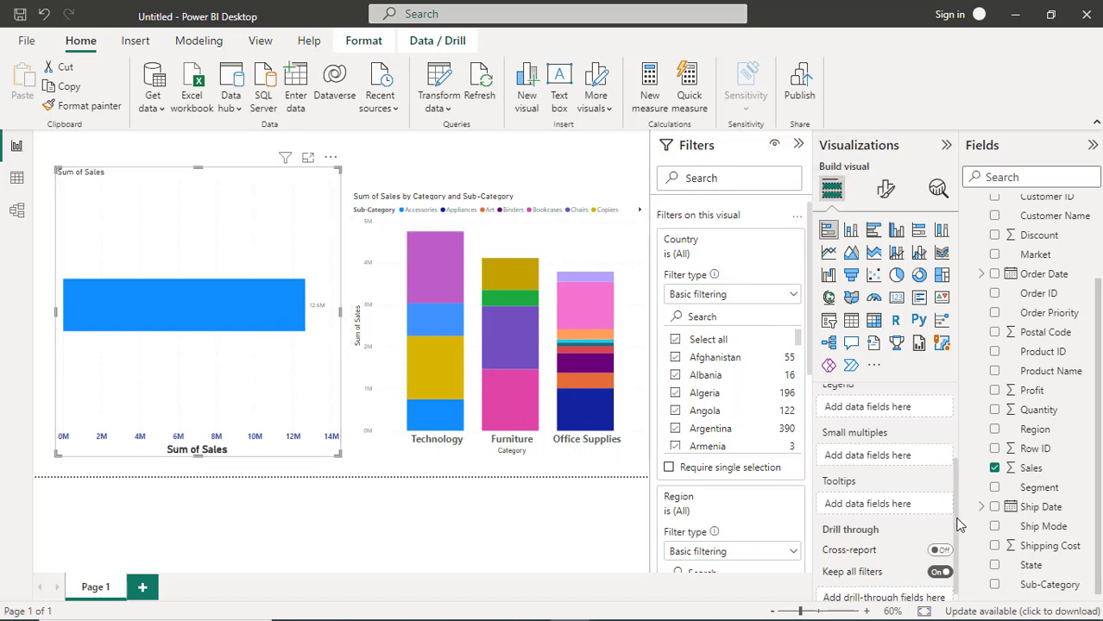
{"action": "left_click_drag", "start_coordinate": [955, 513], "coordinate": [960, 420]}
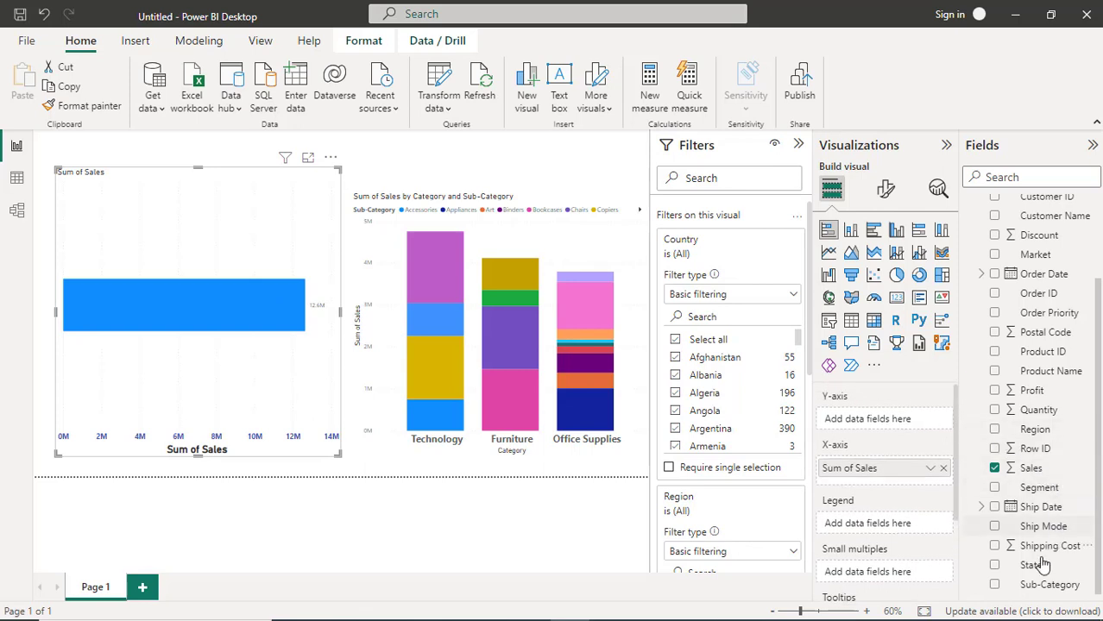
{"action": "left_click_drag", "start_coordinate": [1011, 571], "coordinate": [879, 419]}
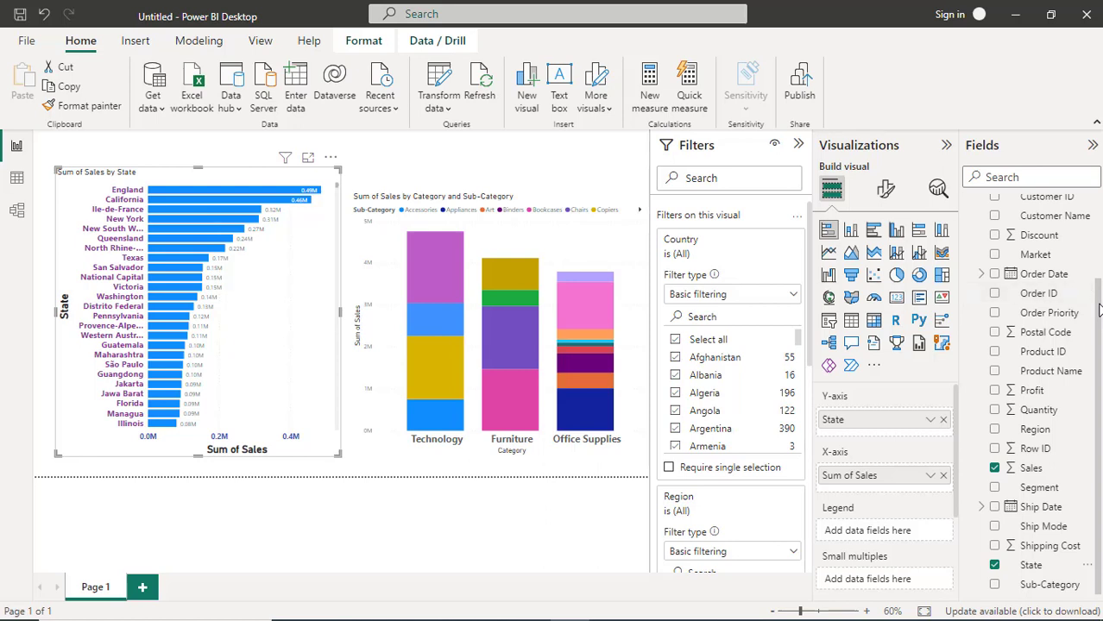
- Replace State with City on the bar chart's Y-axis and add Region as its legend
{"action": "scroll", "coordinate": [1027, 259], "scroll_direction": "up", "scroll_amount": 3}
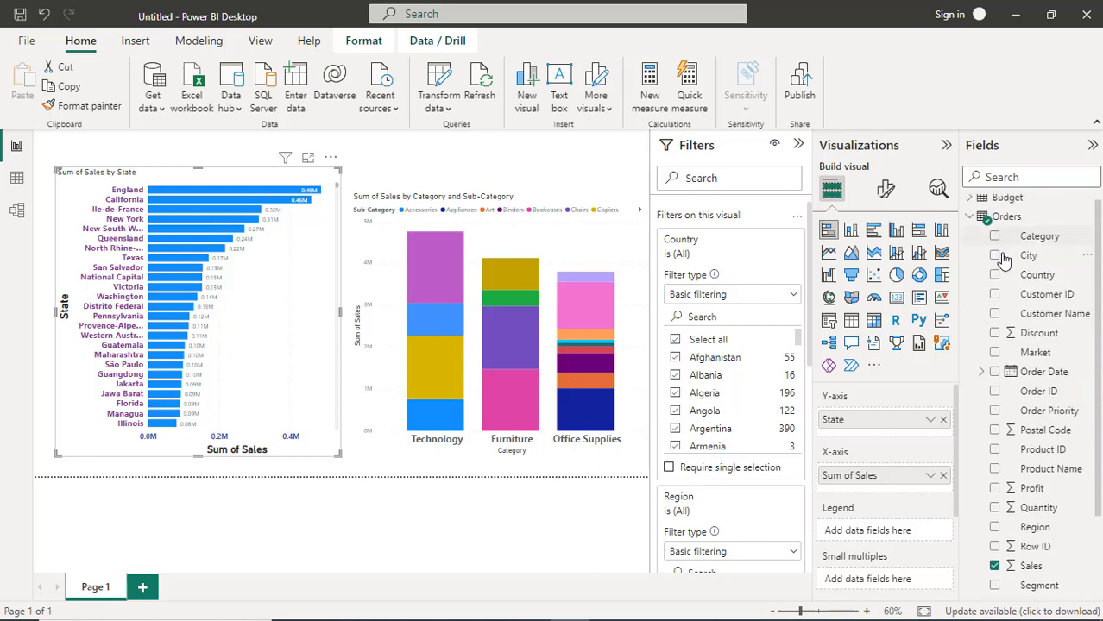
{"action": "left_click_drag", "start_coordinate": [1004, 259], "coordinate": [868, 527]}
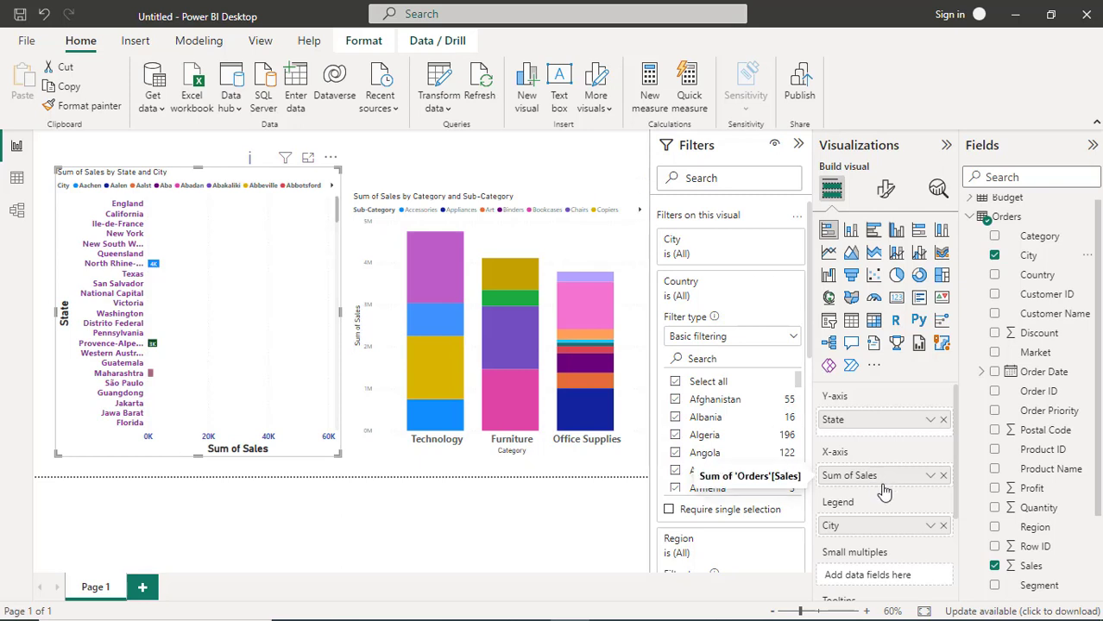
{"action": "left_click", "coordinate": [943, 421]}
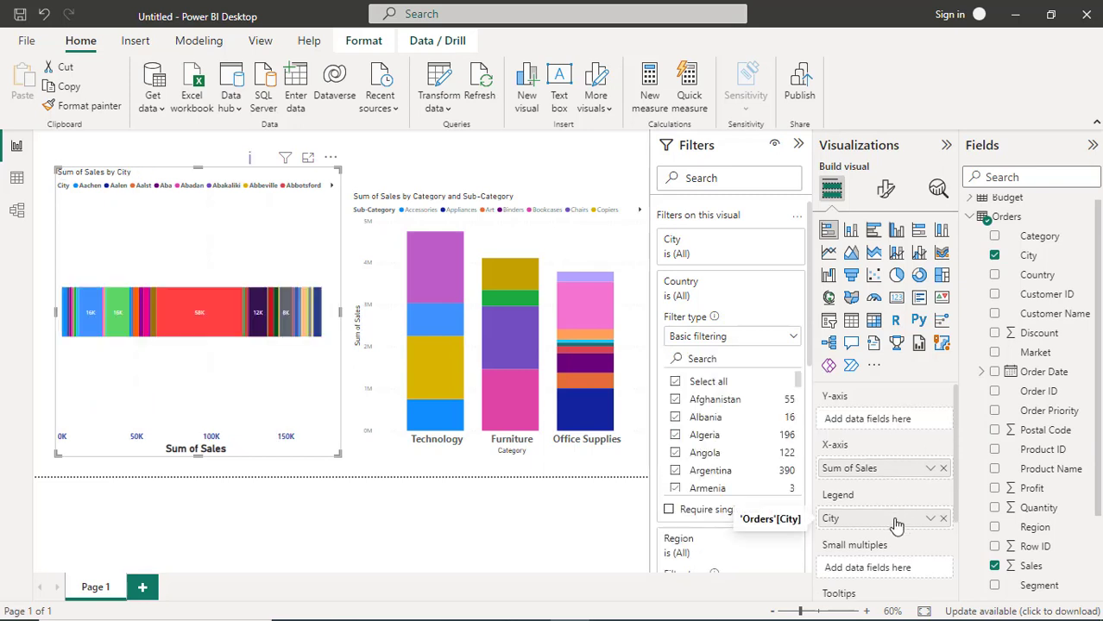
{"action": "left_click_drag", "start_coordinate": [896, 525], "coordinate": [896, 418]}
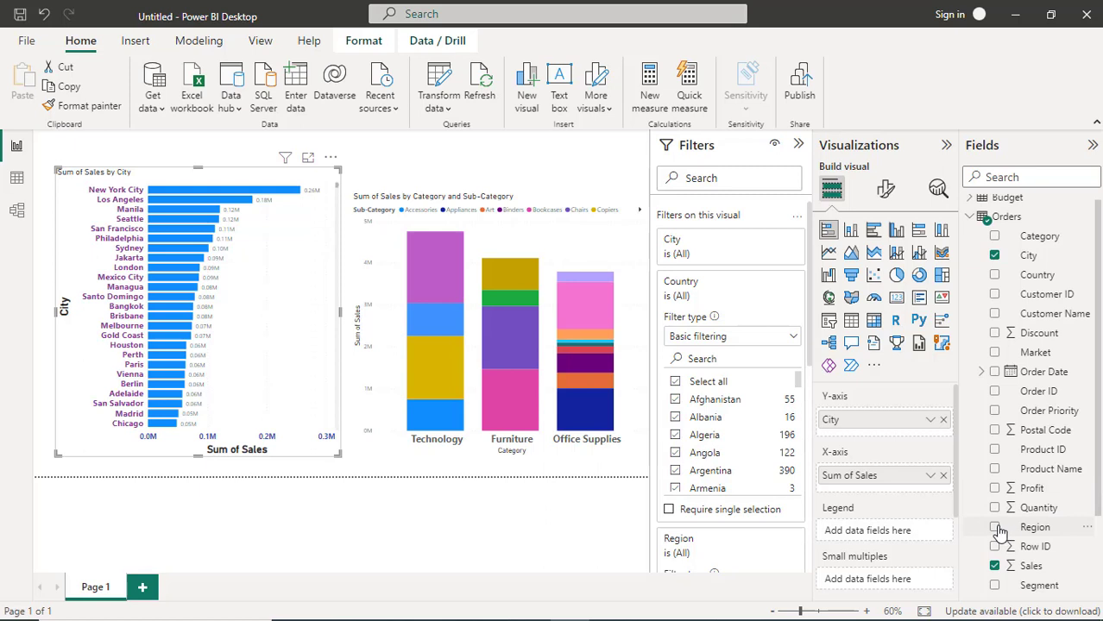
{"action": "left_click_drag", "start_coordinate": [995, 531], "coordinate": [858, 537]}
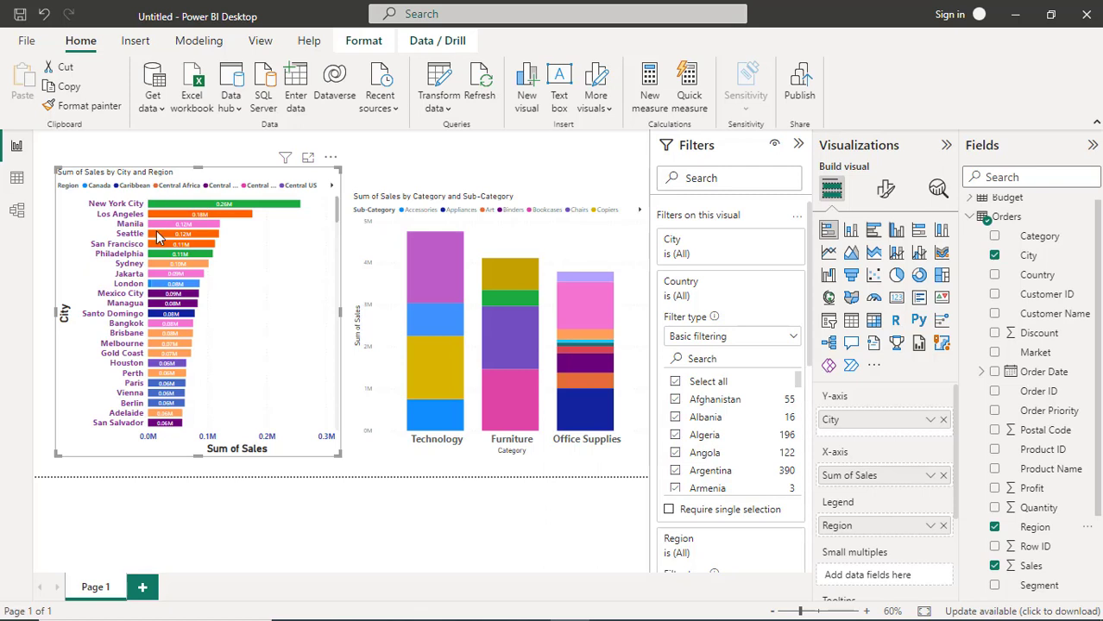
- Swap the bar chart's fields so that Region is on the Y-axis and City is the legend
{"action": "mouse_move", "coordinate": [159, 237]}
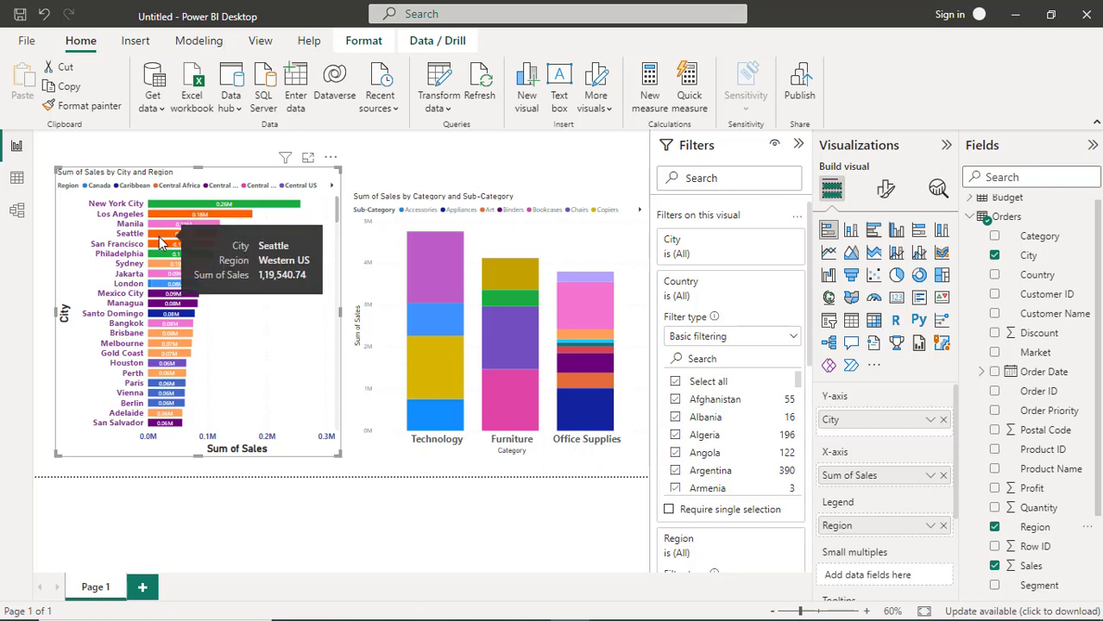
{"action": "mouse_move", "coordinate": [167, 219]}
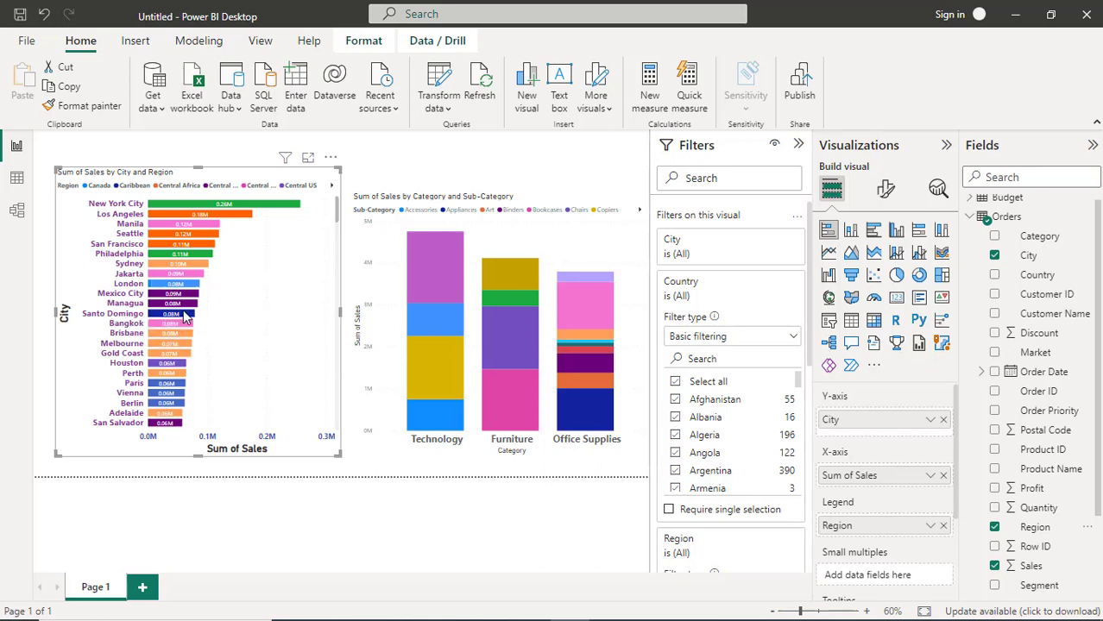
{"action": "mouse_move", "coordinate": [183, 317]}
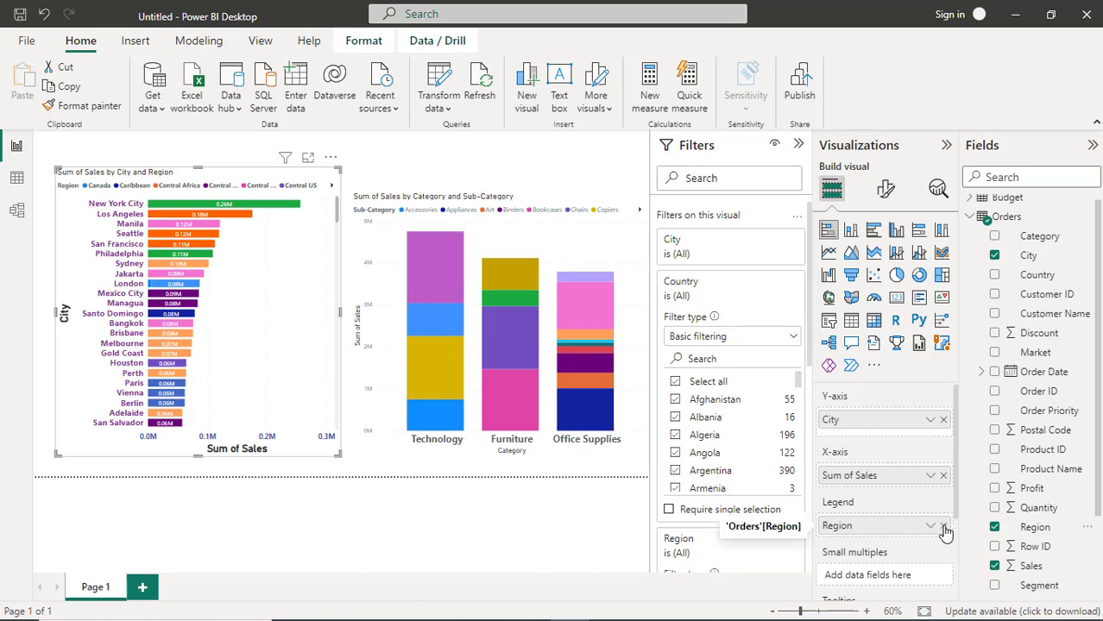
{"action": "left_click_drag", "start_coordinate": [910, 533], "coordinate": [897, 562]}
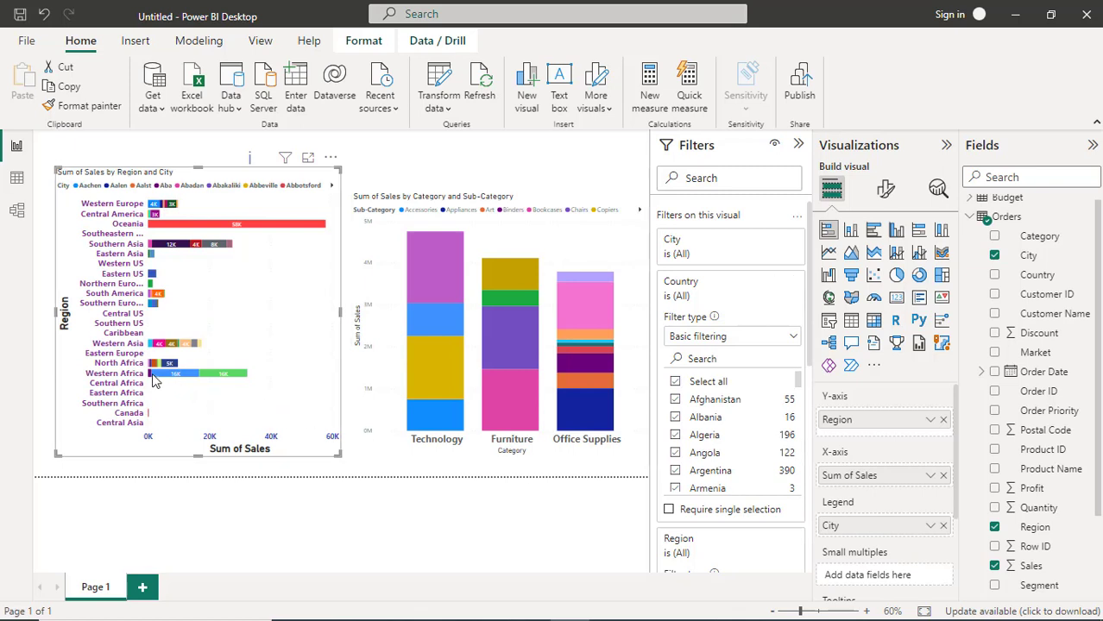
- Highlight the Oceania city segment and a Technology sub-category segment to examine how the two charts filter each other
{"action": "mouse_move", "coordinate": [154, 381]}
{"action": "left_click", "coordinate": [265, 226]}
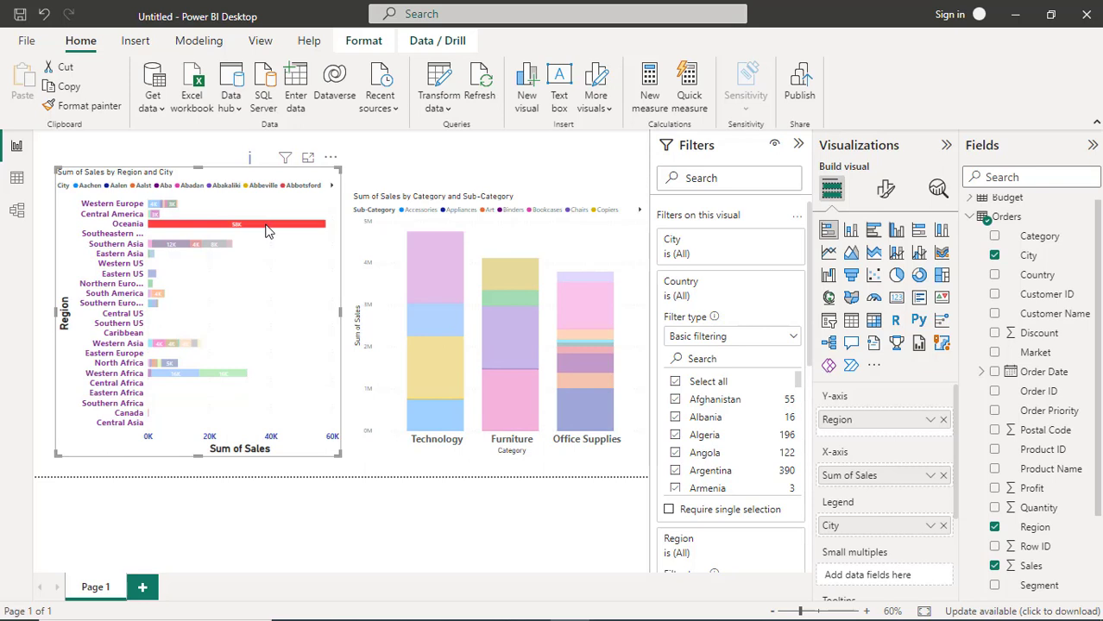
{"action": "left_click", "coordinate": [440, 322]}
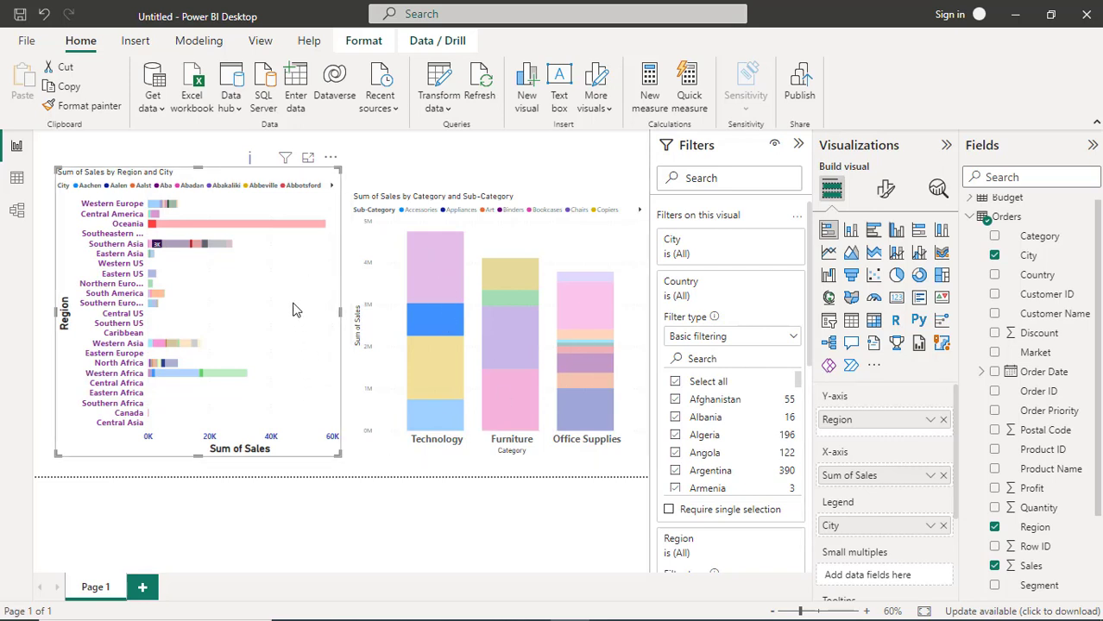
- Add a second report page and place an empty clustered bar chart on it
{"action": "left_click", "coordinate": [143, 588]}
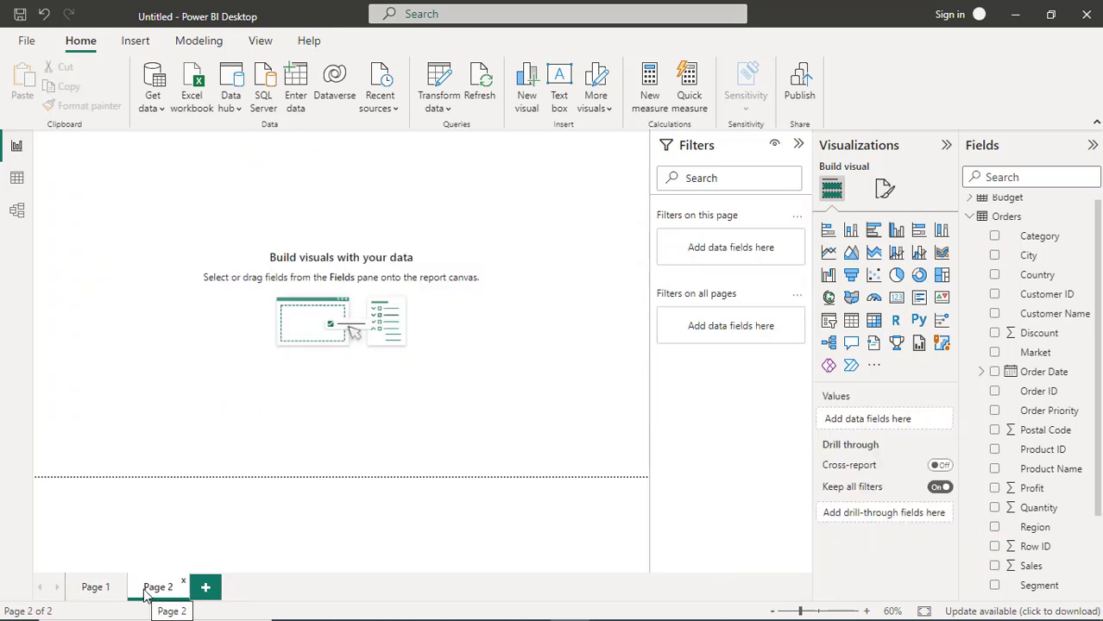
{"action": "left_click", "coordinate": [874, 237]}
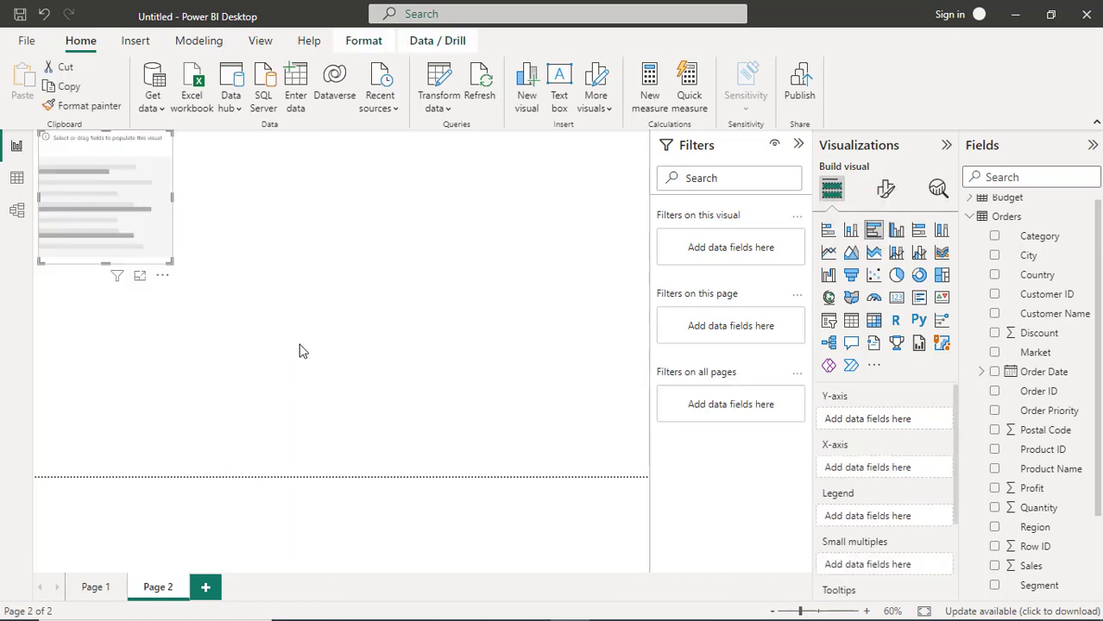
{"action": "left_click", "coordinate": [336, 278]}
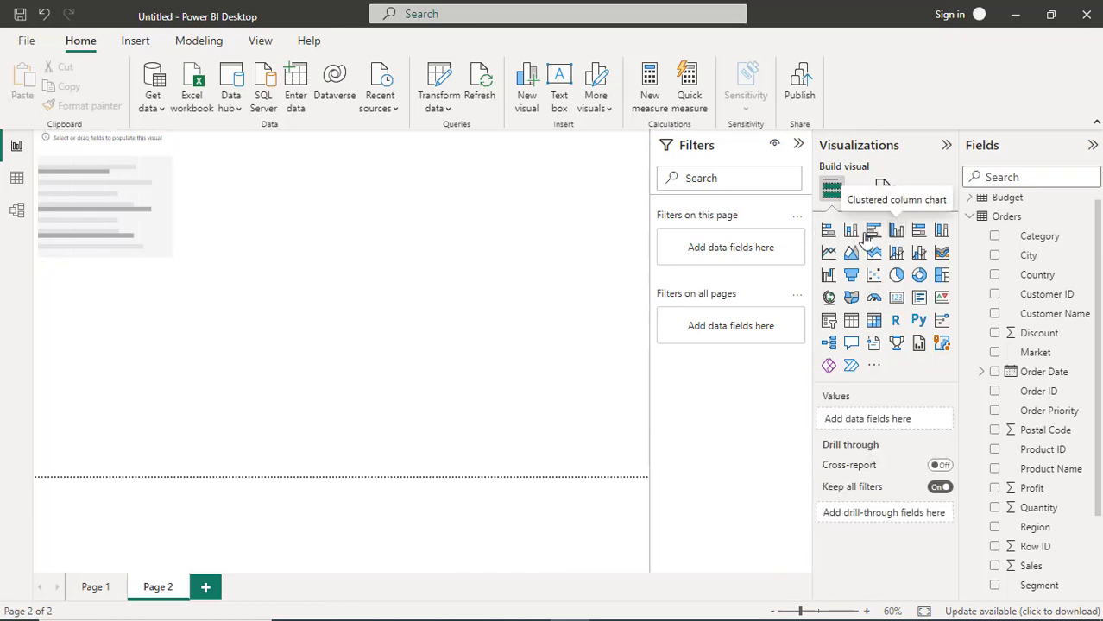
- Add an empty clustered column chart to the right of the bar chart on Page 2 and enlarge it
{"action": "left_click", "coordinate": [896, 231]}
{"action": "left_click_drag", "start_coordinate": [134, 345], "coordinate": [458, 235]}
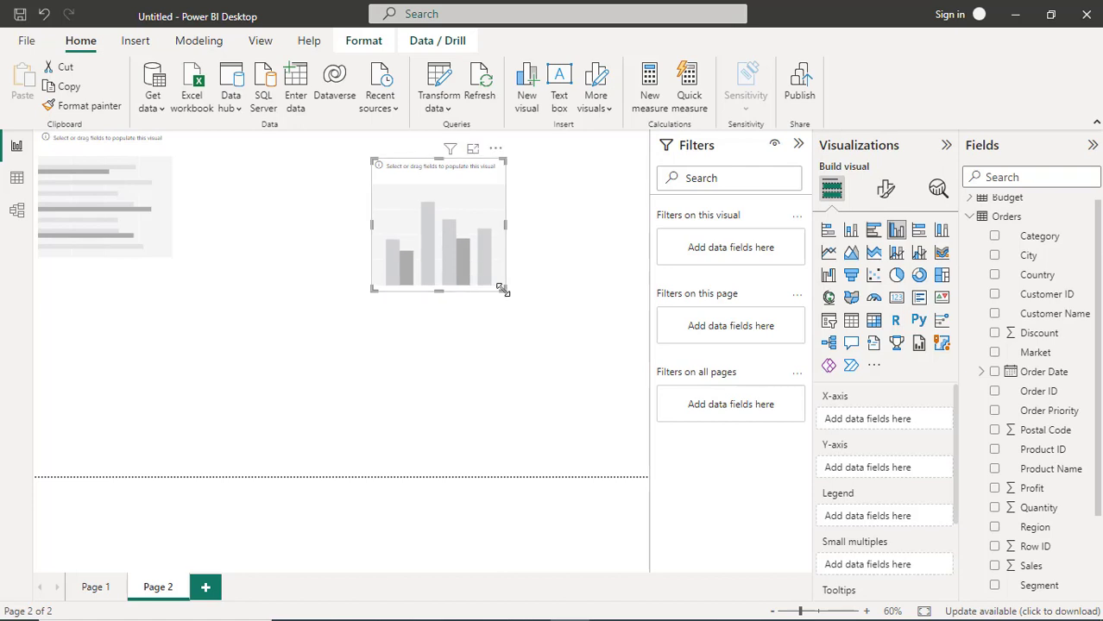
{"action": "left_click_drag", "start_coordinate": [506, 289], "coordinate": [596, 424]}
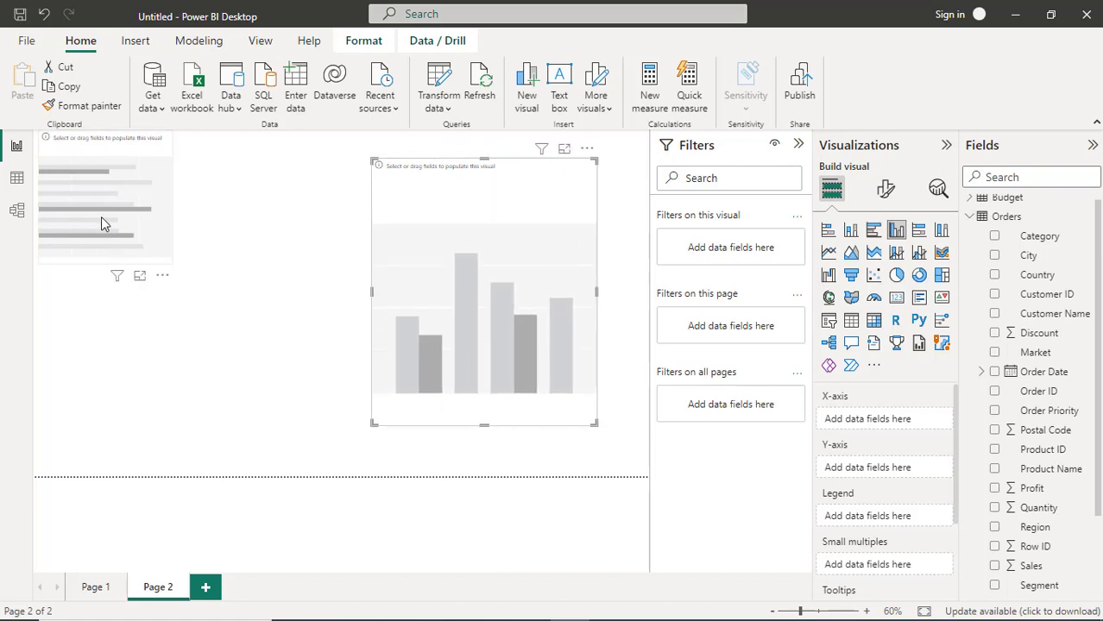
- Move the empty clustered bar chart inside the Page 2 canvas and enlarge it to roughly match the column chart
{"action": "left_click_drag", "start_coordinate": [131, 255], "coordinate": [164, 234]}
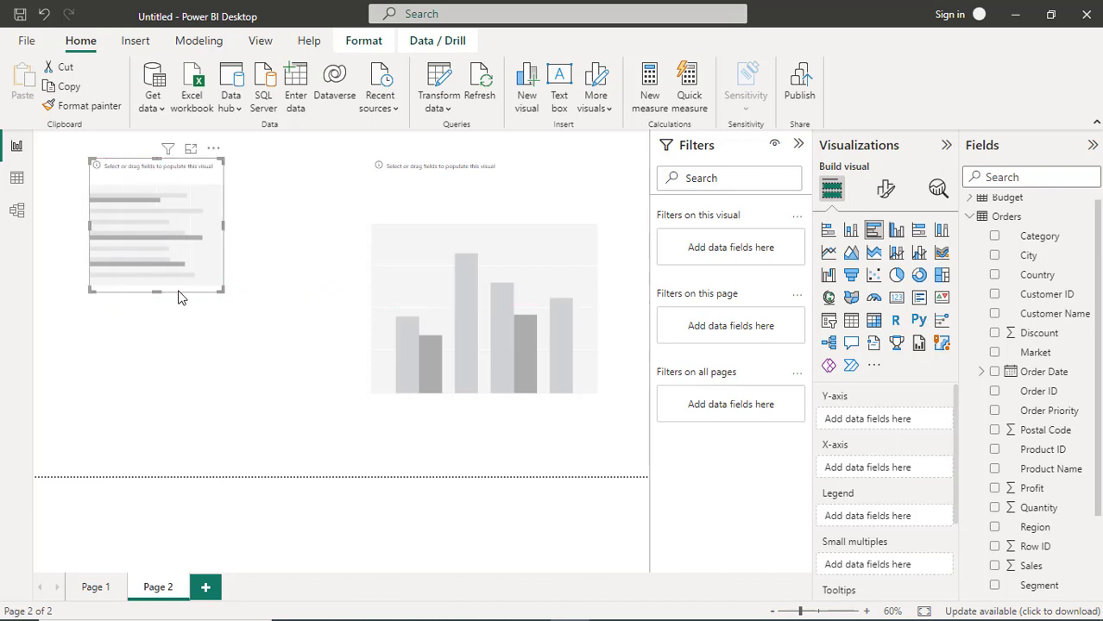
{"action": "left_click_drag", "start_coordinate": [95, 290], "coordinate": [66, 340]}
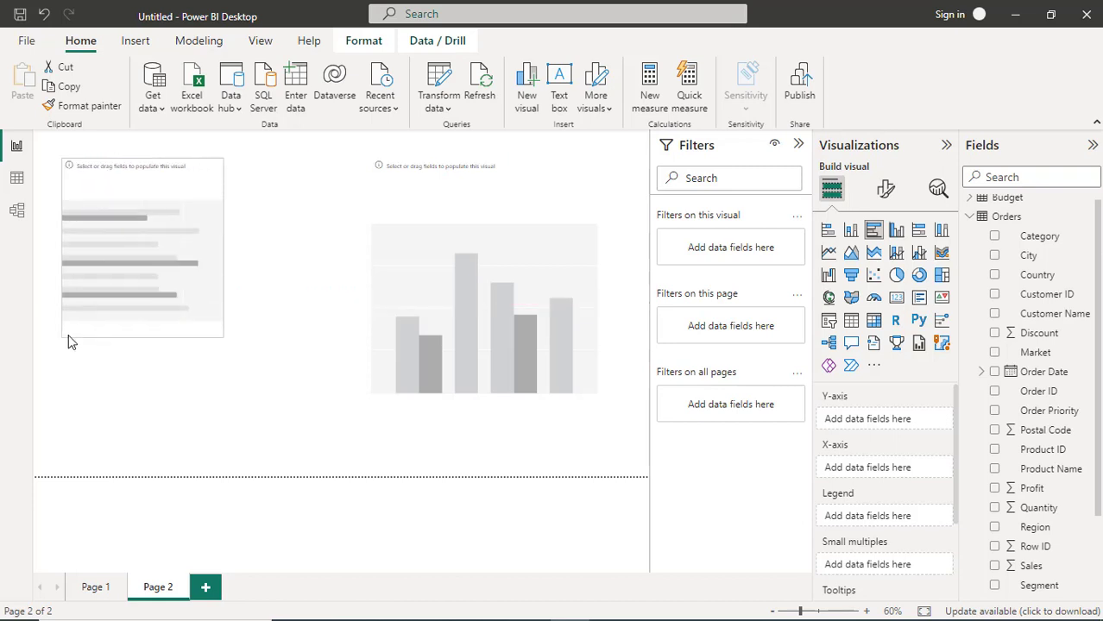
{"action": "left_click_drag", "start_coordinate": [218, 335], "coordinate": [328, 393]}
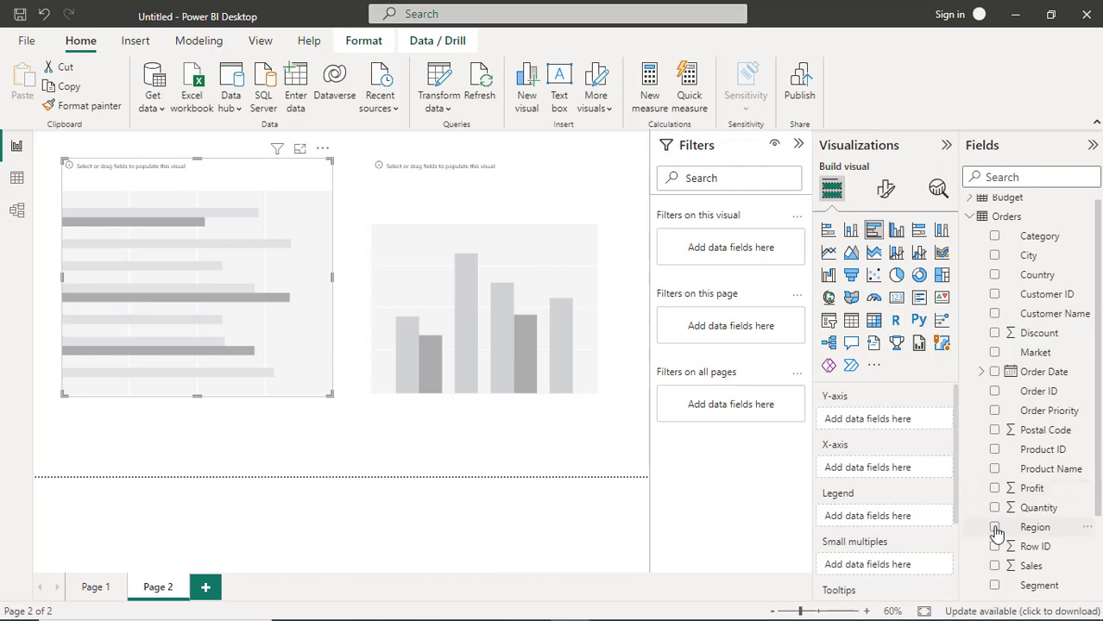
- Put Region on the Y-axis and Sales on the X-axis of the clustered bar chart
{"action": "left_click_drag", "start_coordinate": [997, 534], "coordinate": [857, 399]}
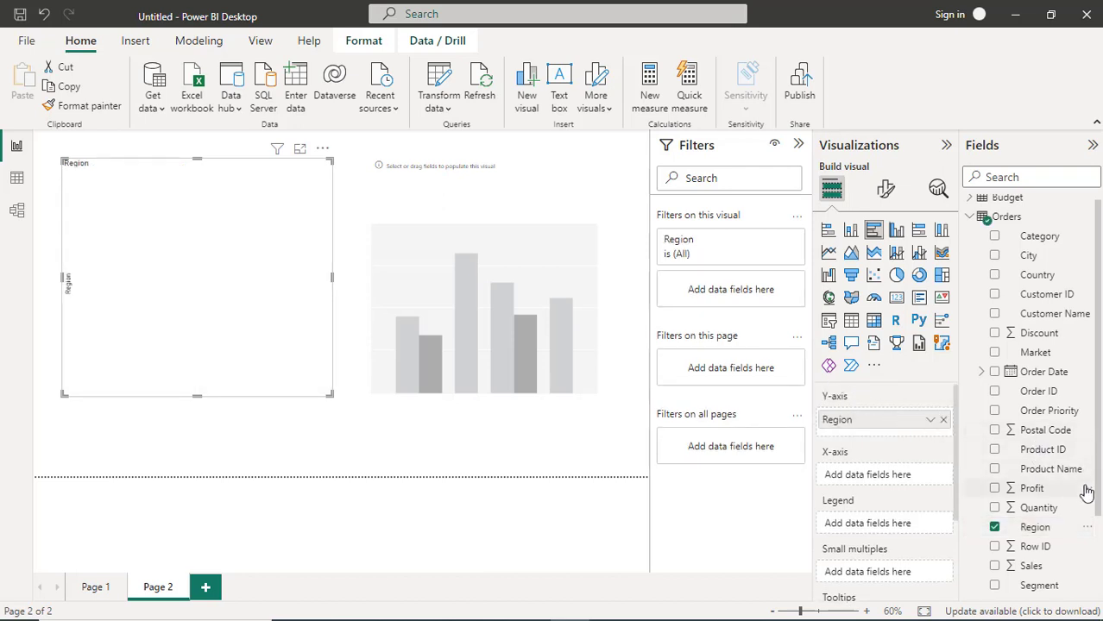
{"action": "left_click_drag", "start_coordinate": [1099, 490], "coordinate": [1100, 585]}
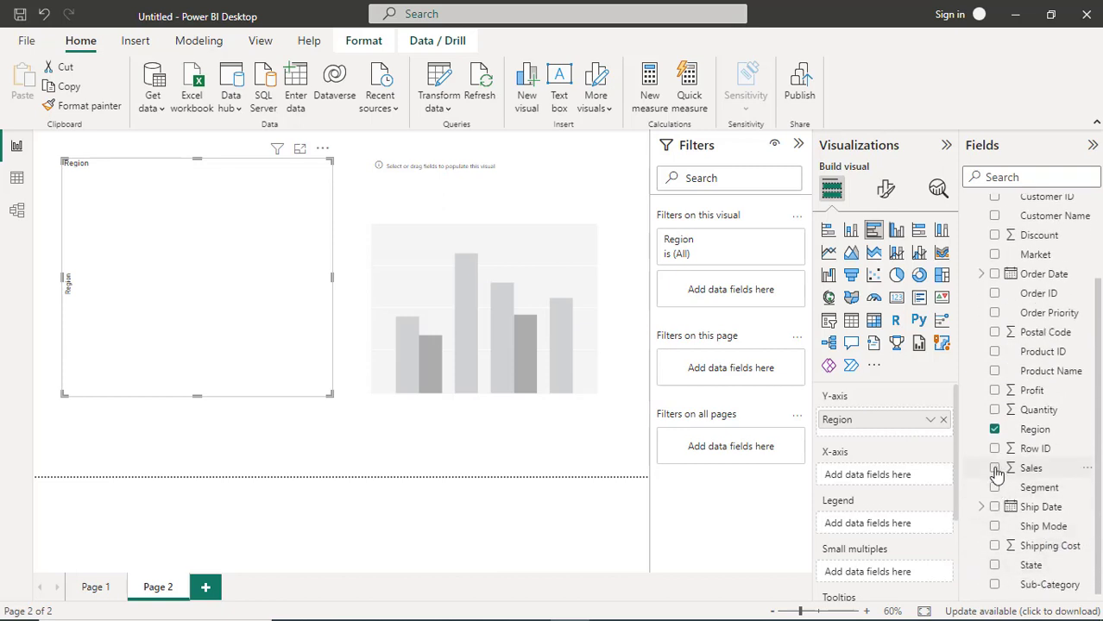
{"action": "left_click_drag", "start_coordinate": [997, 467], "coordinate": [855, 486]}
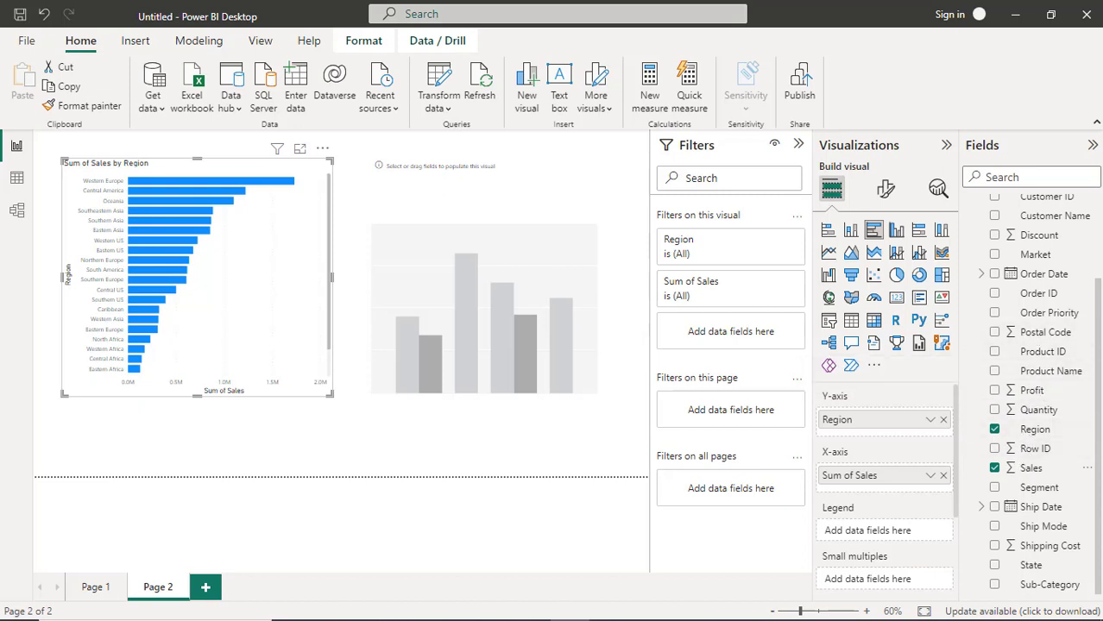
- Try Country as the bar chart's legend, return it to the Y-axis below Region, and widen the chart
{"action": "scroll", "coordinate": [1089, 323], "scroll_direction": "up", "scroll_amount": 3}
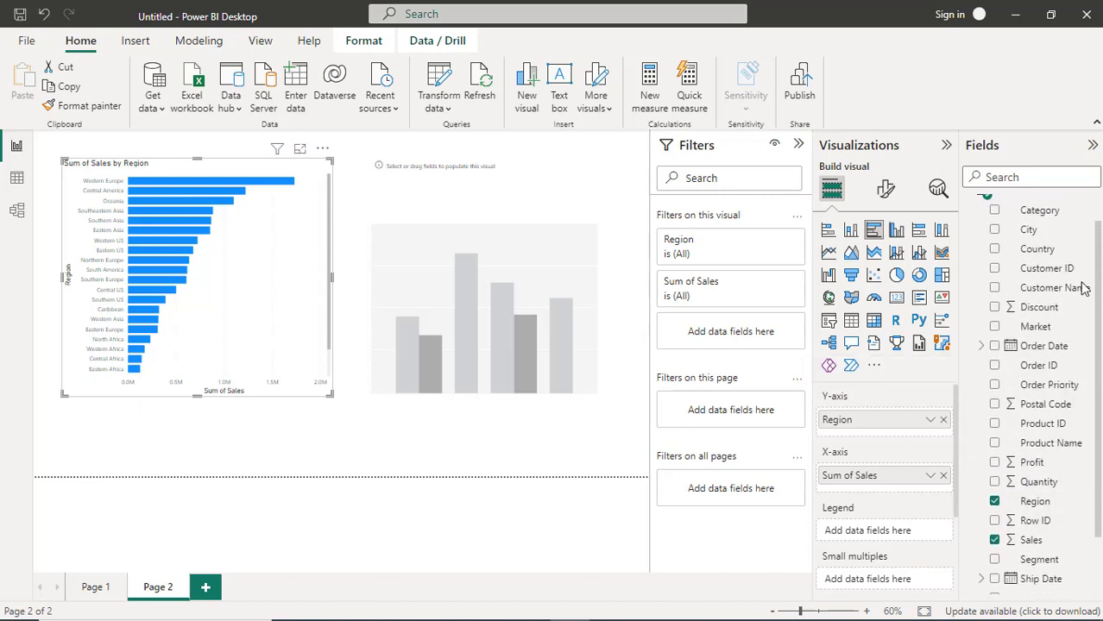
{"action": "left_click_drag", "start_coordinate": [998, 257], "coordinate": [857, 434]}
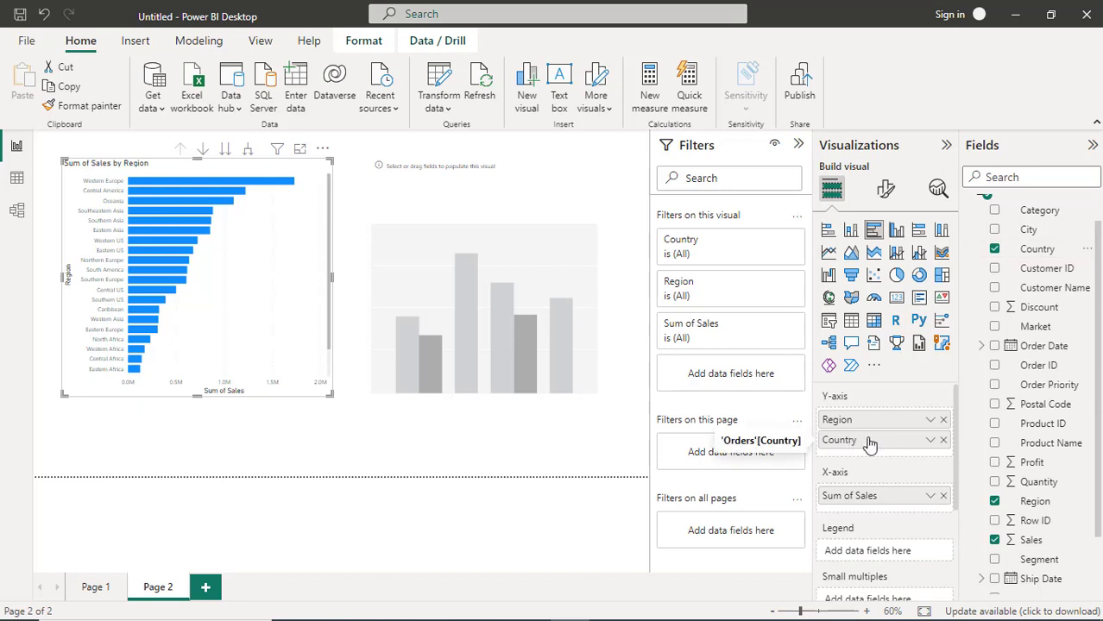
{"action": "left_click_drag", "start_coordinate": [870, 444], "coordinate": [874, 550]}
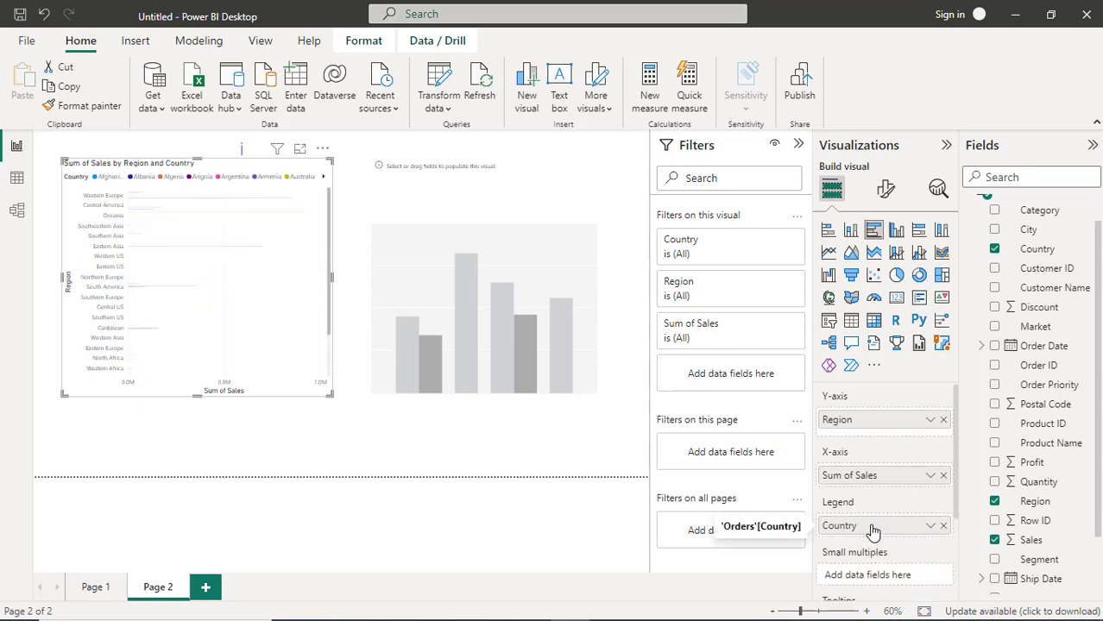
{"action": "left_click_drag", "start_coordinate": [870, 526], "coordinate": [882, 430]}
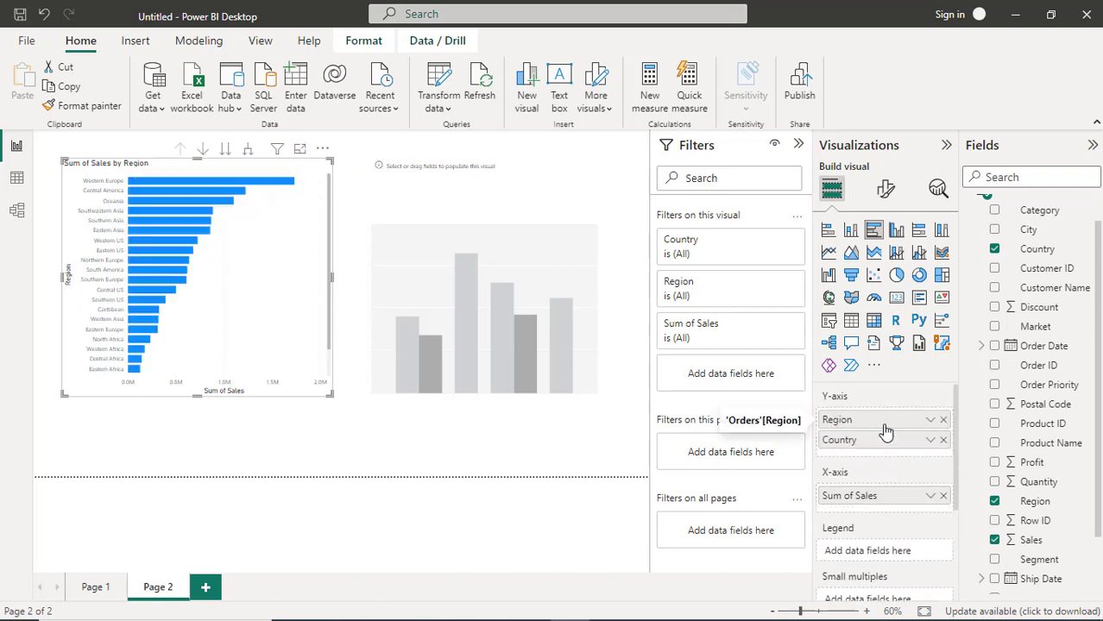
{"action": "left_click_drag", "start_coordinate": [332, 395], "coordinate": [362, 405]}
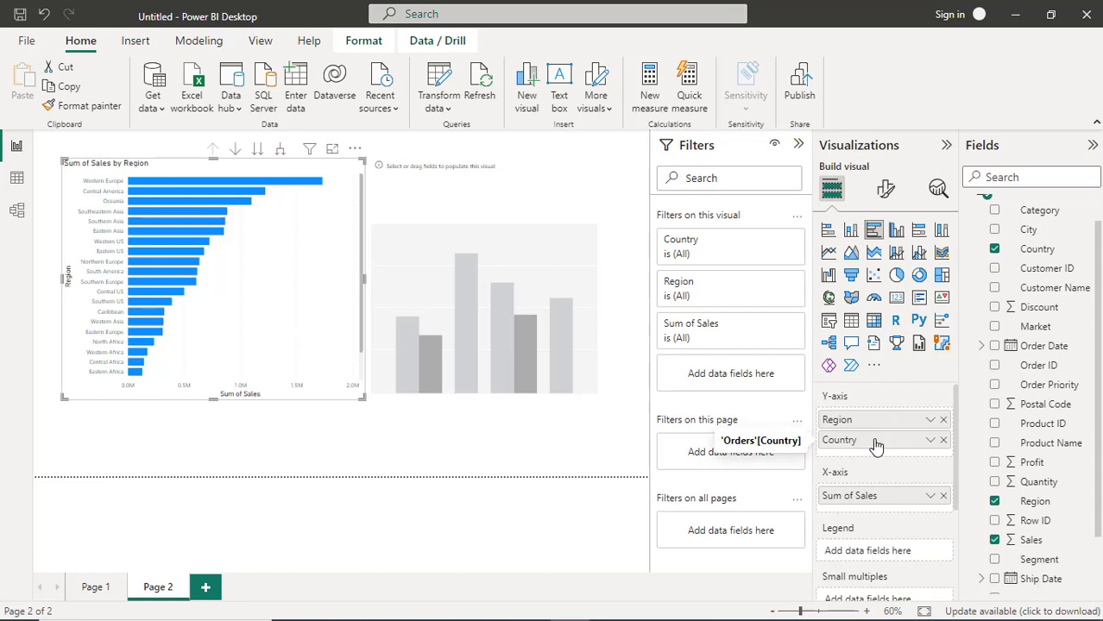
- Try rearranging Country and Region between the bar chart's Y-axis and X-axis, and using Sales as the legend
{"action": "left_click_drag", "start_coordinate": [875, 445], "coordinate": [875, 421]}
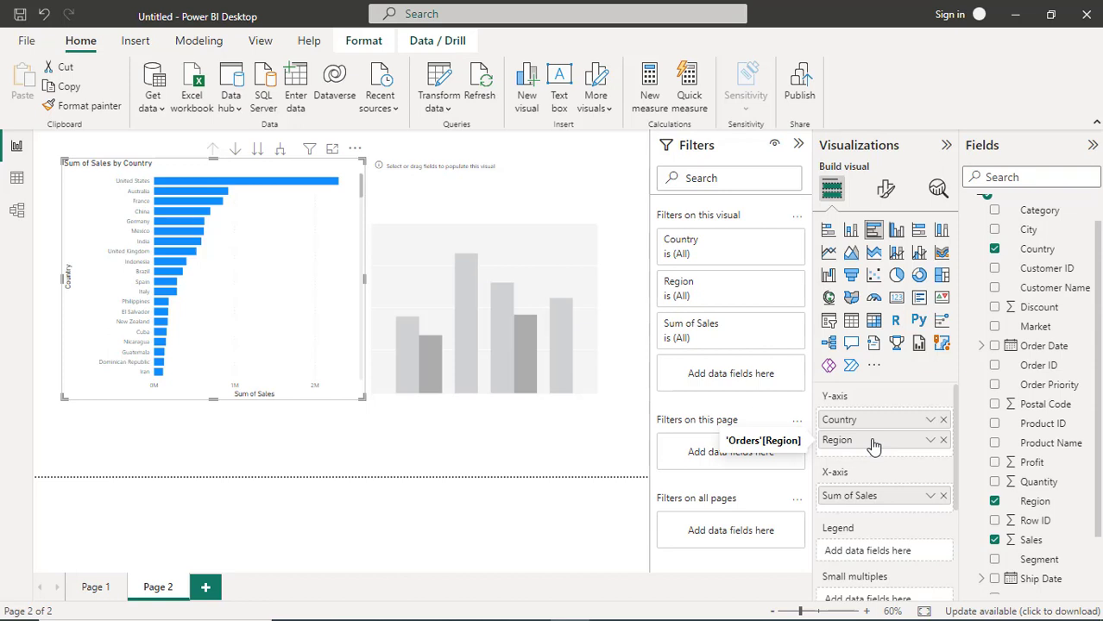
{"action": "left_click_drag", "start_coordinate": [874, 444], "coordinate": [887, 509]}
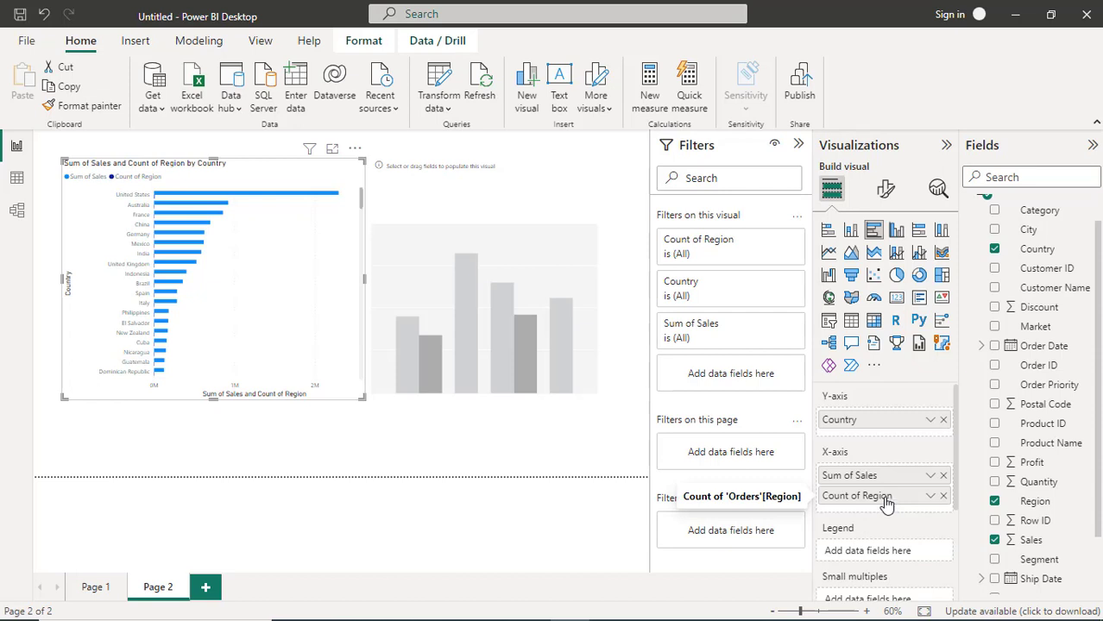
{"action": "mouse_move", "coordinate": [886, 505]}
{"action": "left_mouse_down"}
{"action": "mouse_move", "coordinate": [885, 418]}
{"action": "mouse_move", "coordinate": [875, 505]}
{"action": "left_mouse_up"}
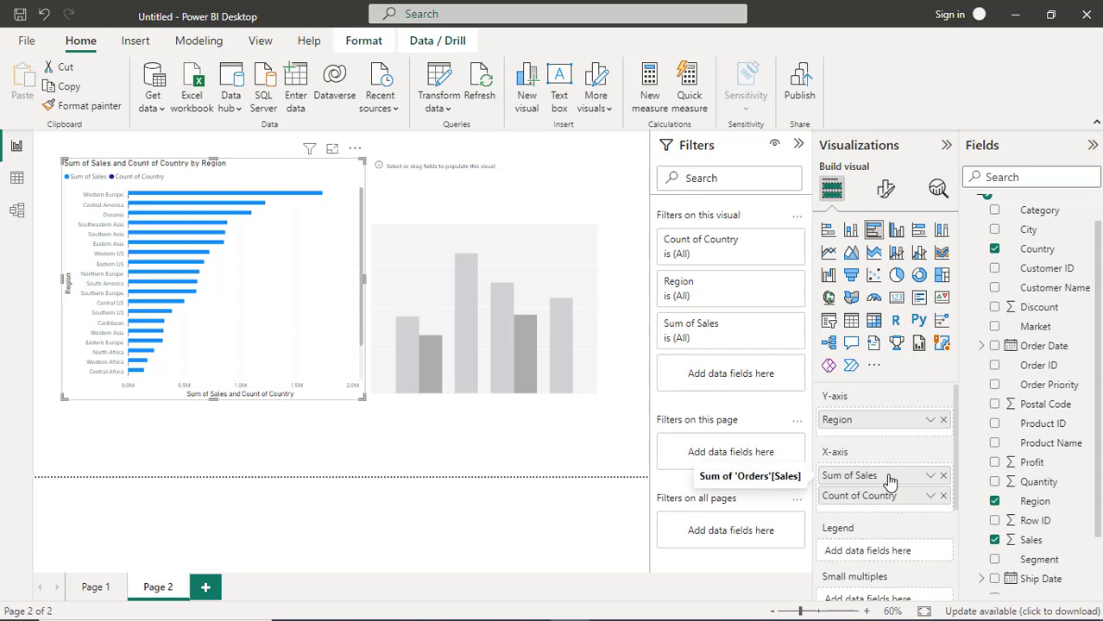
{"action": "left_click_drag", "start_coordinate": [890, 480], "coordinate": [893, 557]}
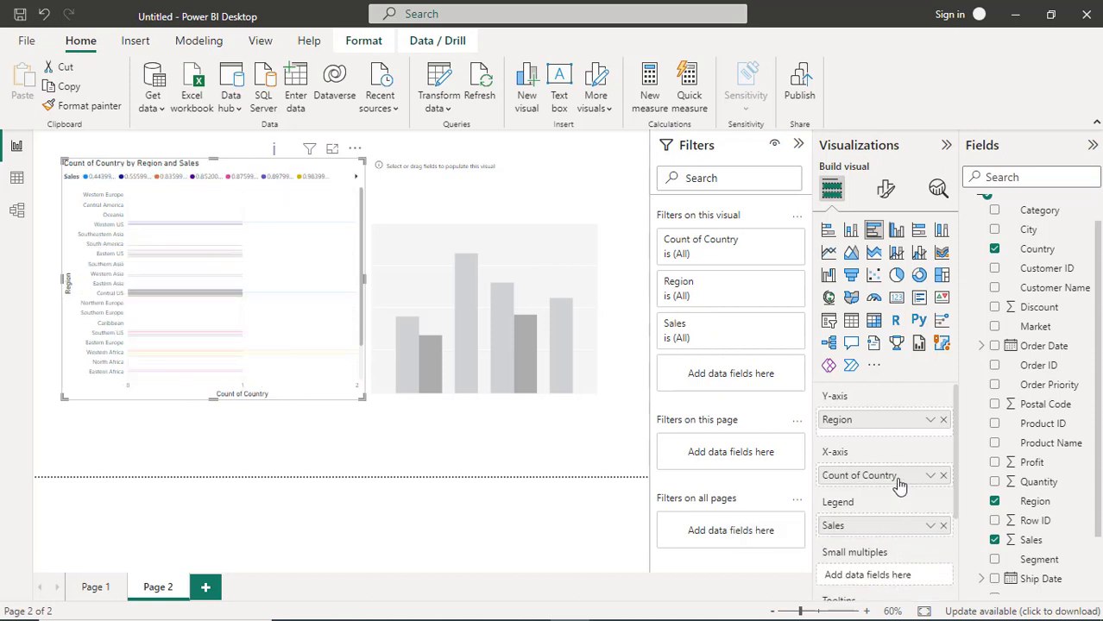
{"action": "left_click_drag", "start_coordinate": [898, 528], "coordinate": [898, 476]}
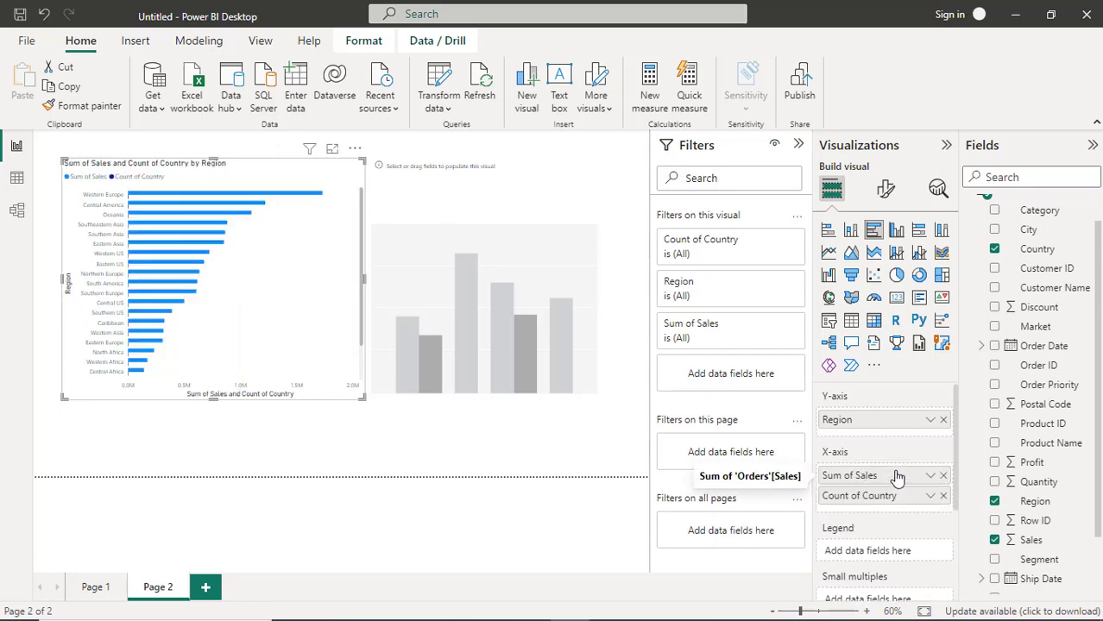
- Remove the Country count and Region from the clustered bar chart and put Country on its Y-axis
{"action": "left_click", "coordinate": [943, 497]}
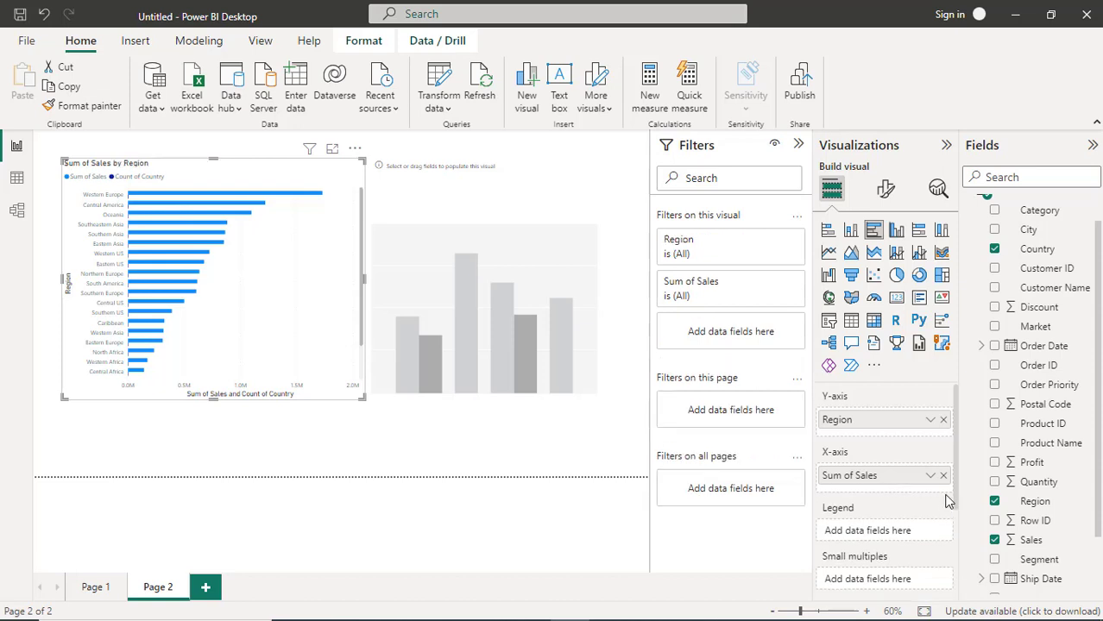
{"action": "left_click", "coordinate": [943, 420]}
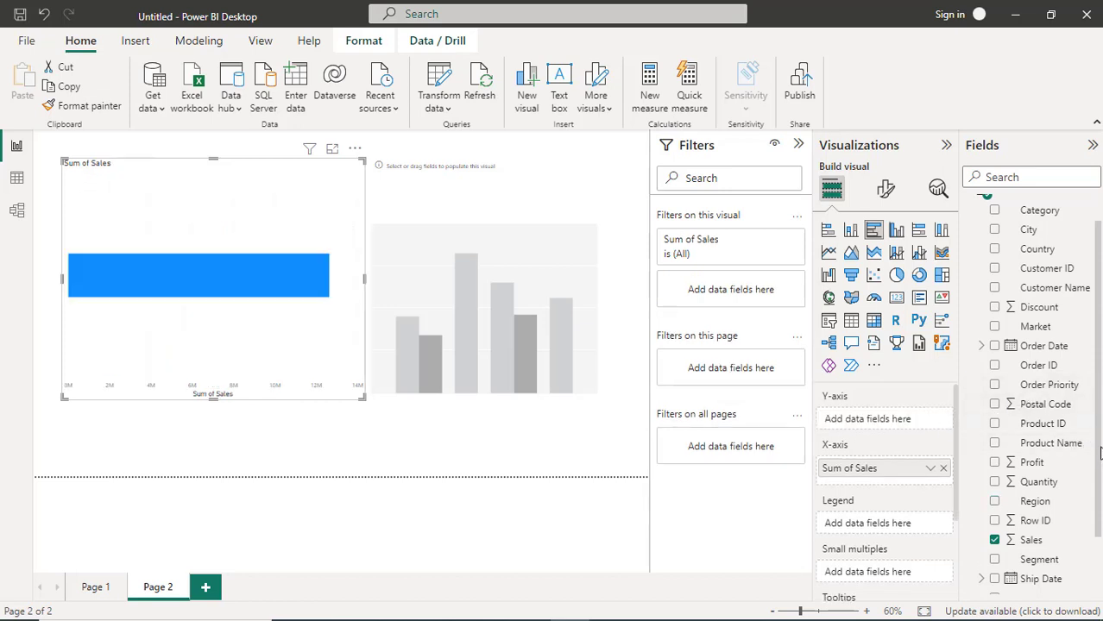
{"action": "left_click_drag", "start_coordinate": [1100, 453], "coordinate": [1097, 523]}
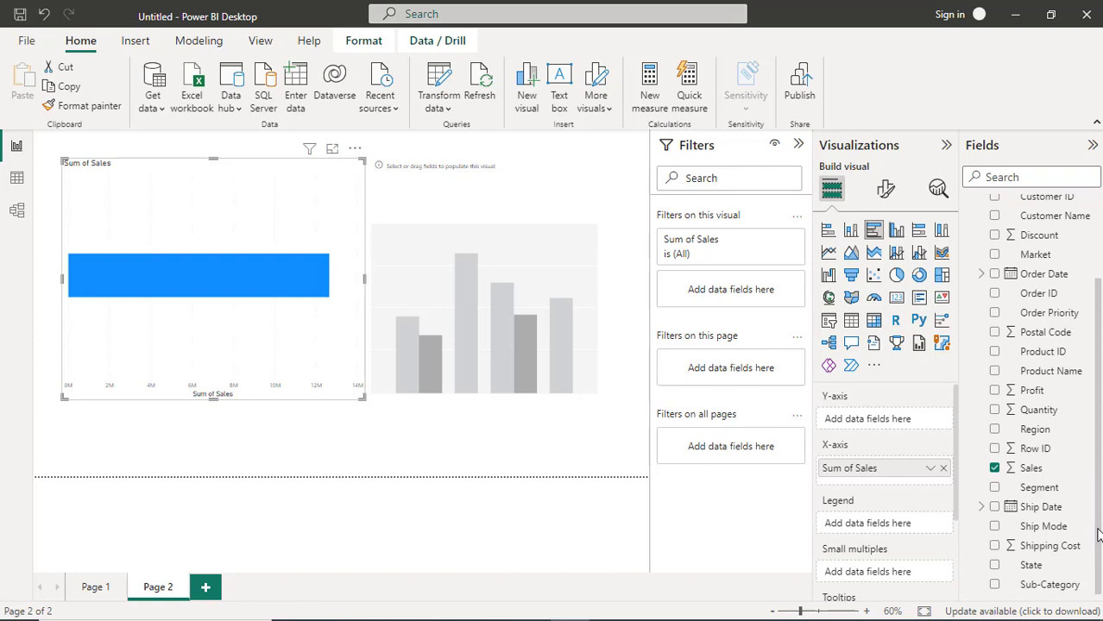
{"action": "left_click_drag", "start_coordinate": [1098, 529], "coordinate": [1101, 443]}
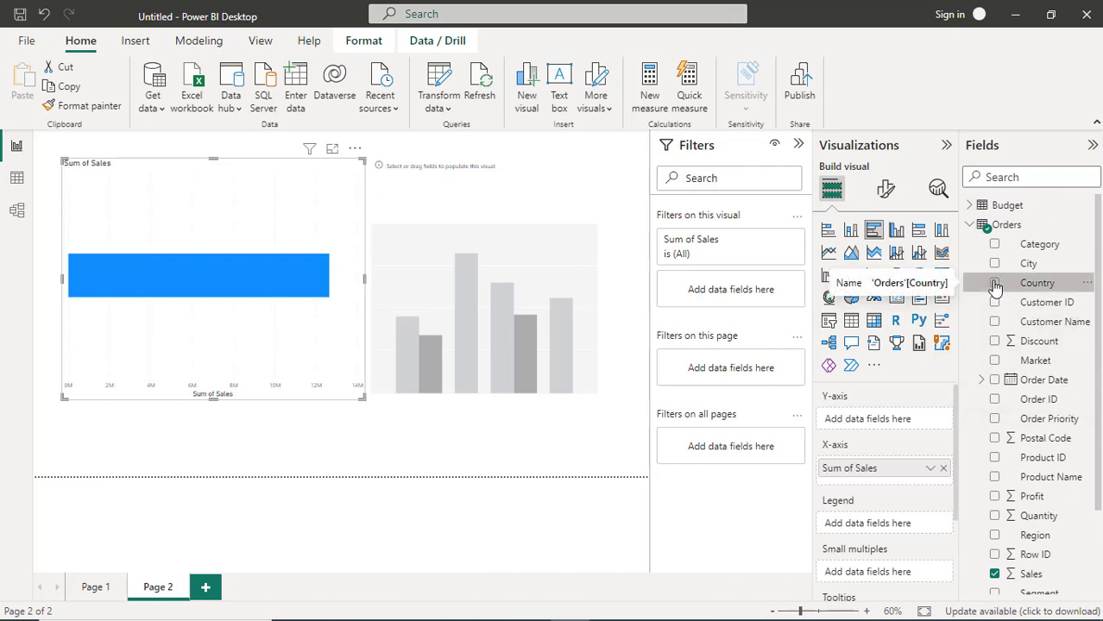
{"action": "left_click_drag", "start_coordinate": [995, 287], "coordinate": [849, 419]}
{"action": "left_click_drag", "start_coordinate": [850, 423], "coordinate": [852, 423]}
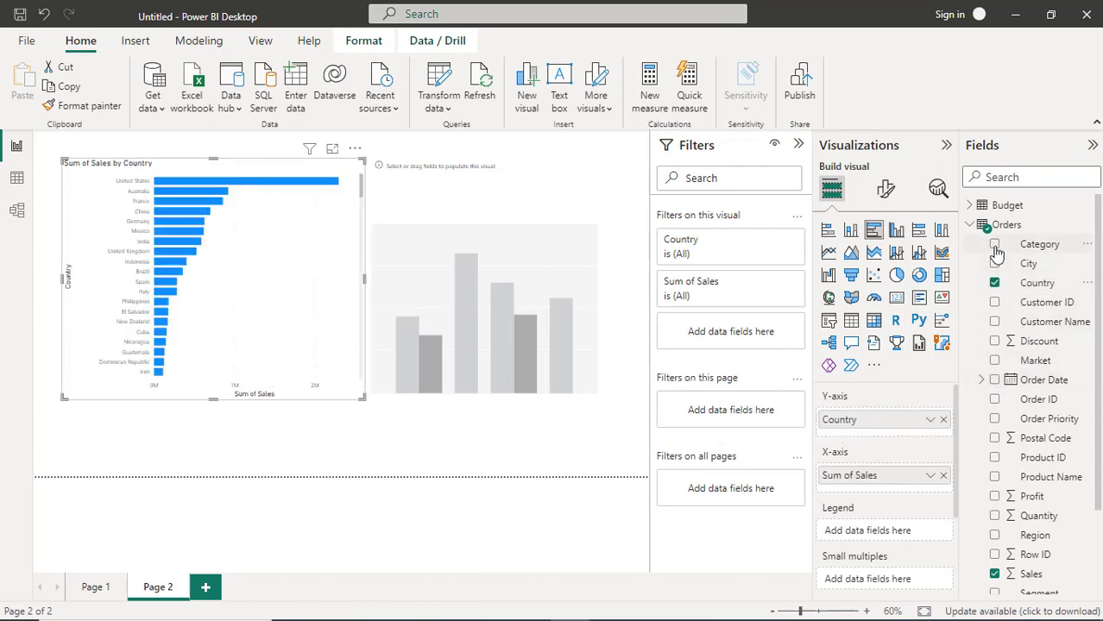
- Set Category as the legend of the clustered bar chart and enlarge the chart
{"action": "left_click_drag", "start_coordinate": [996, 250], "coordinate": [895, 429]}
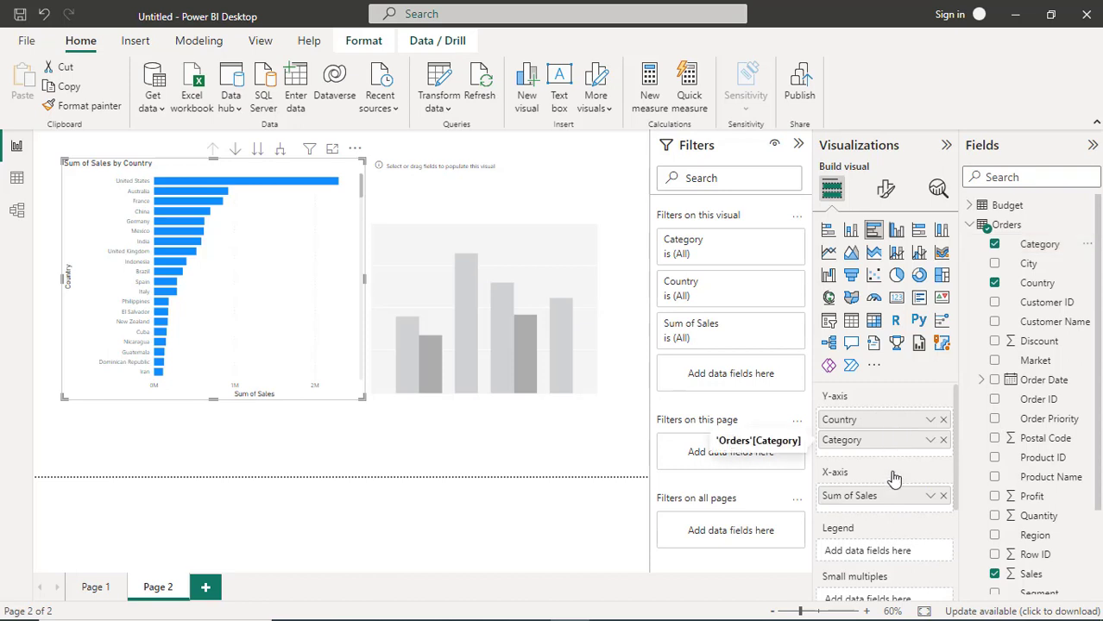
{"action": "left_click_drag", "start_coordinate": [894, 479], "coordinate": [892, 553]}
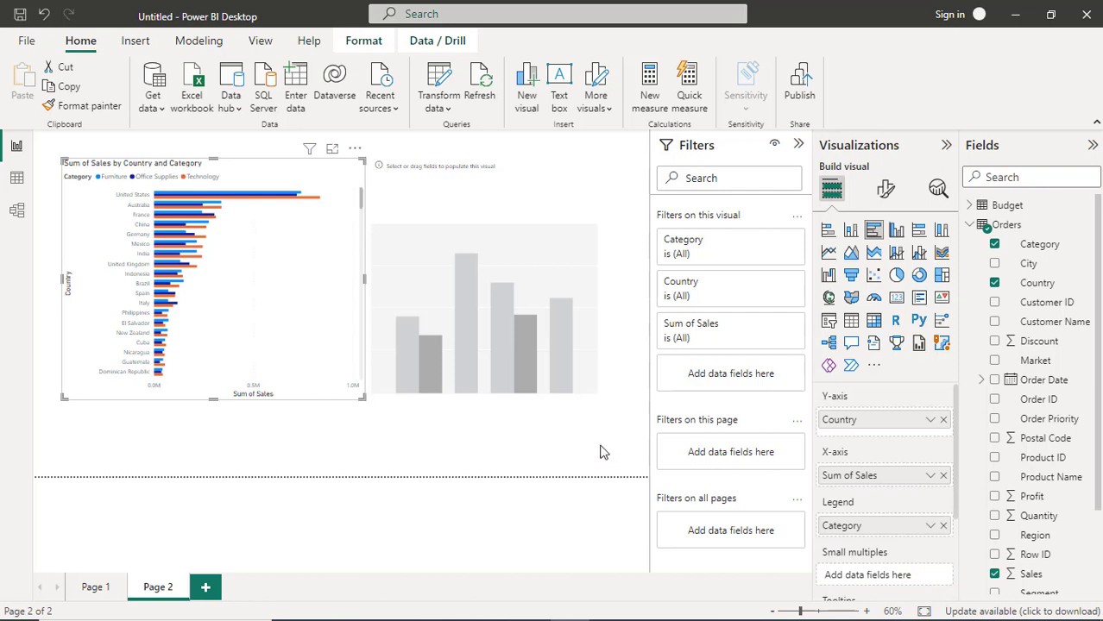
{"action": "left_click_drag", "start_coordinate": [361, 396], "coordinate": [407, 454]}
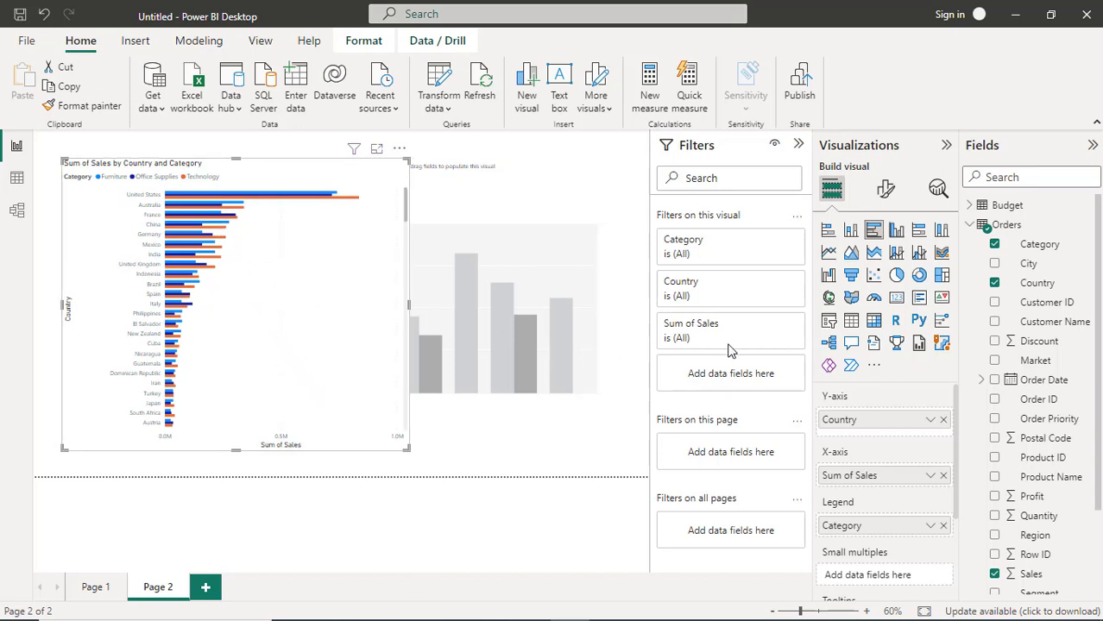
- Expand the bar chart's Country filter and show the chart in focus mode to compare category sales by country
{"action": "left_click", "coordinate": [774, 288]}
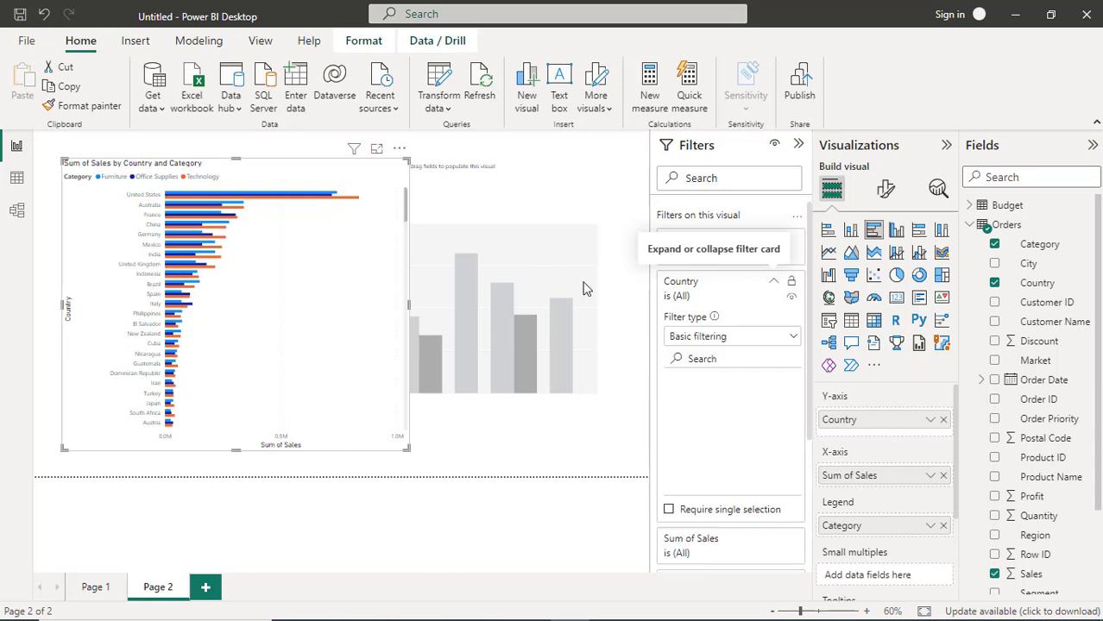
{"action": "left_click", "coordinate": [376, 148]}
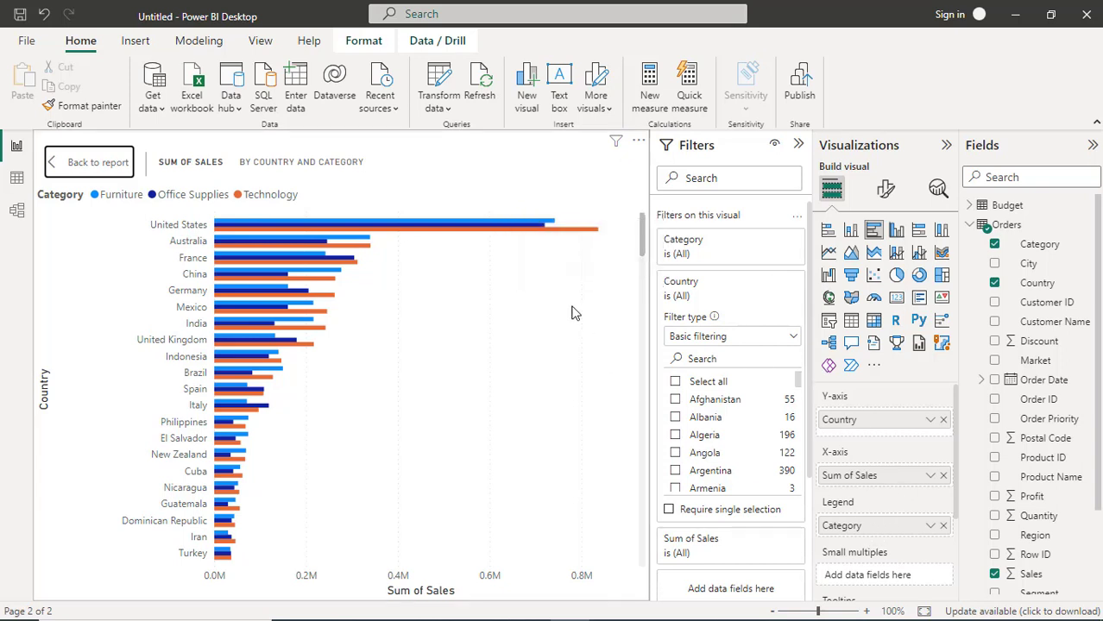
{"action": "mouse_move", "coordinate": [543, 226]}
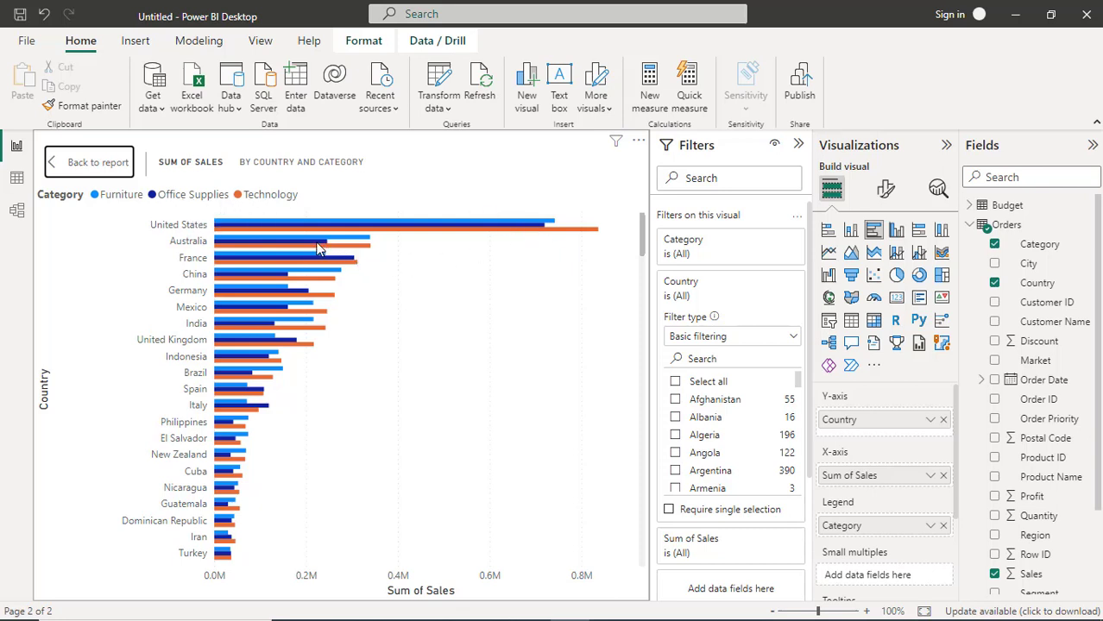
{"action": "mouse_move", "coordinate": [321, 243]}
{"action": "mouse_move", "coordinate": [488, 230]}
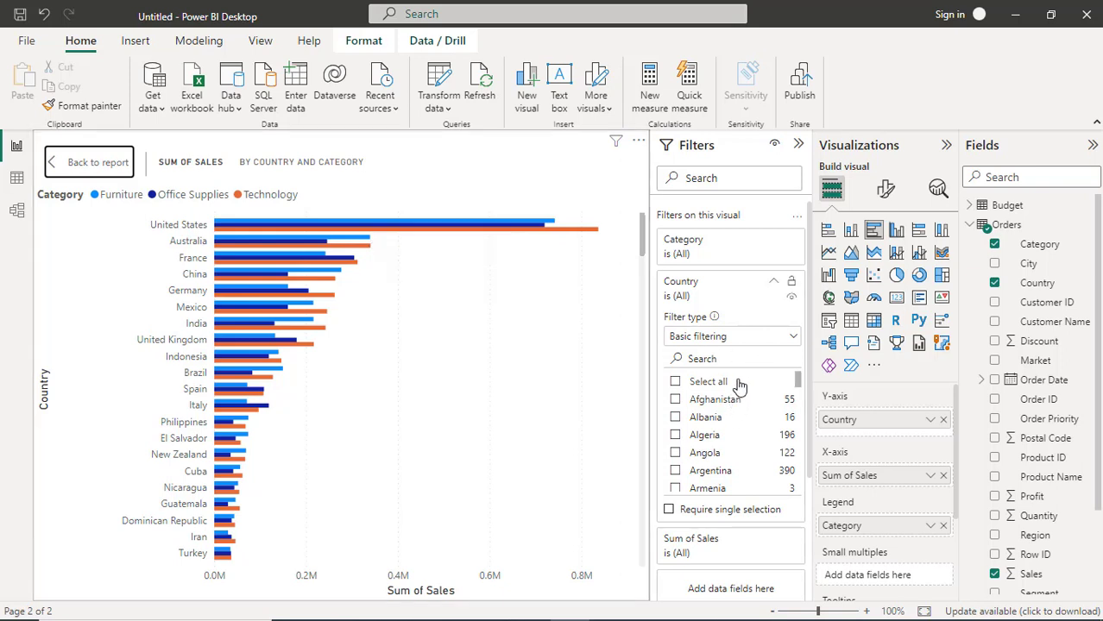
- Filter the chart's Country field to Afghanistan, Albania, Algeria, Angola, Argentina, Armenia, Australia, Austria and Azerbaijan
{"action": "left_click", "coordinate": [674, 399]}
{"action": "left_click", "coordinate": [675, 416]}
{"action": "left_click", "coordinate": [675, 435]}
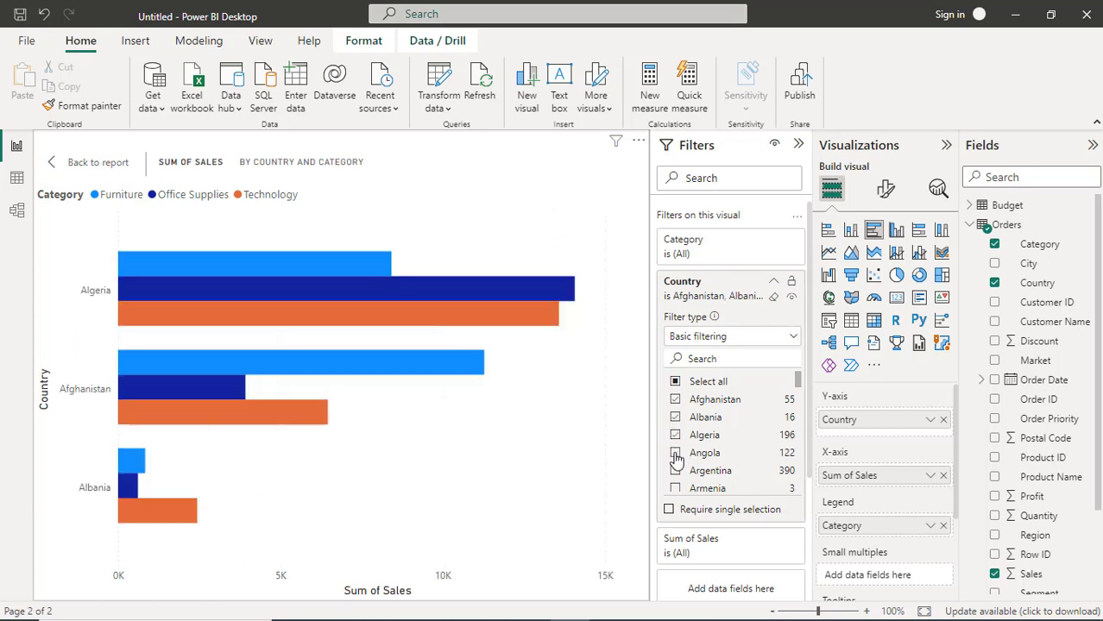
{"action": "left_click", "coordinate": [675, 454]}
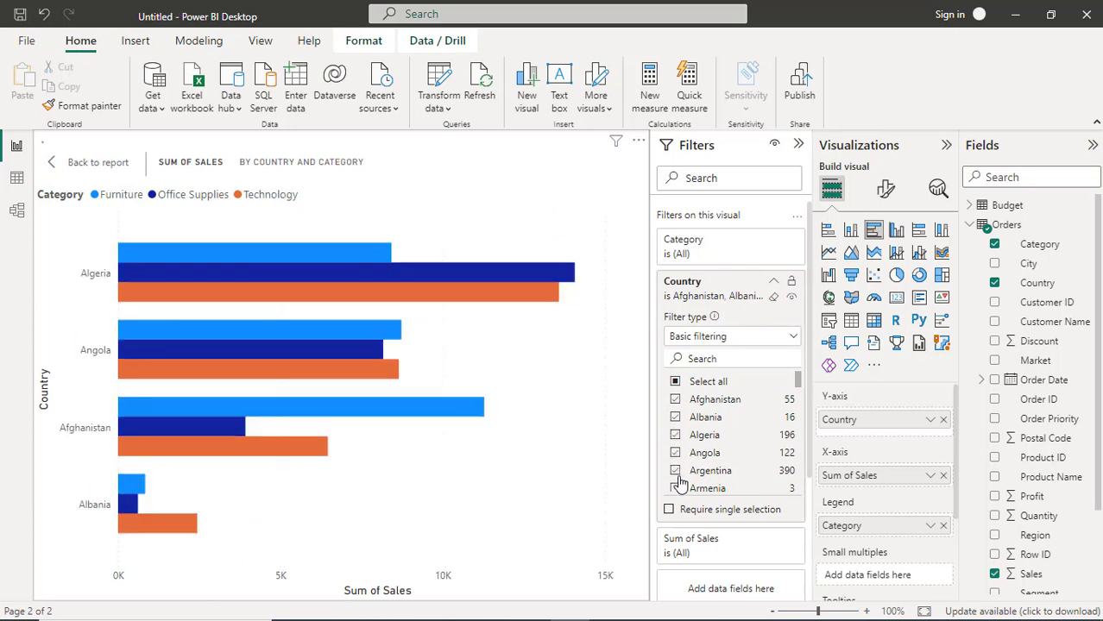
{"action": "left_click", "coordinate": [677, 488]}
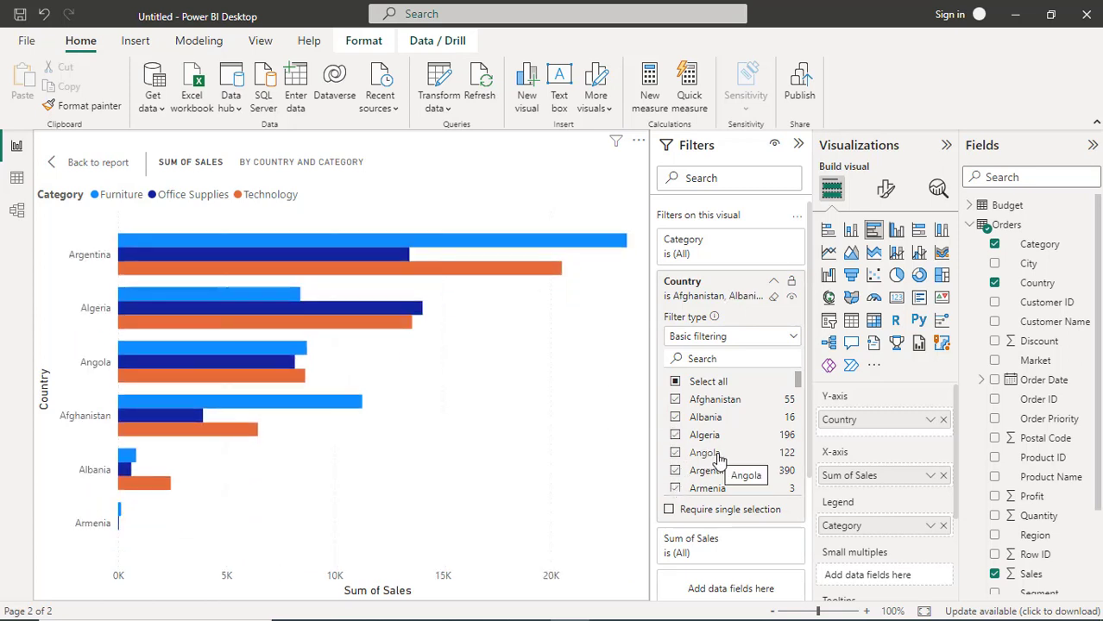
{"action": "scroll", "coordinate": [714, 452], "scroll_direction": "down", "scroll_amount": 4}
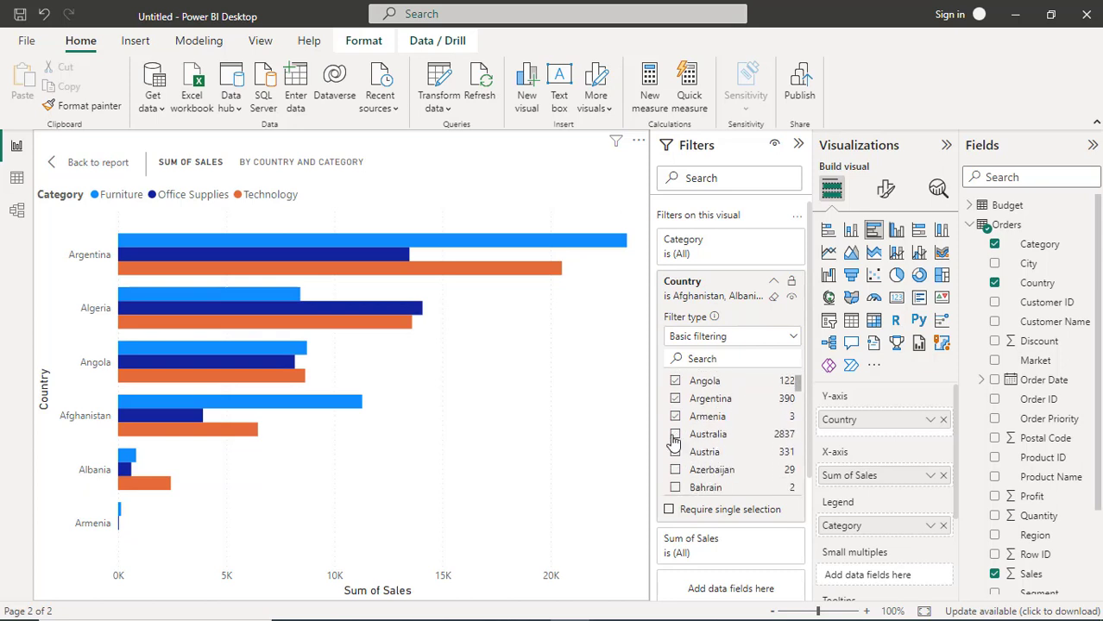
{"action": "left_click", "coordinate": [675, 435]}
{"action": "left_click", "coordinate": [676, 452]}
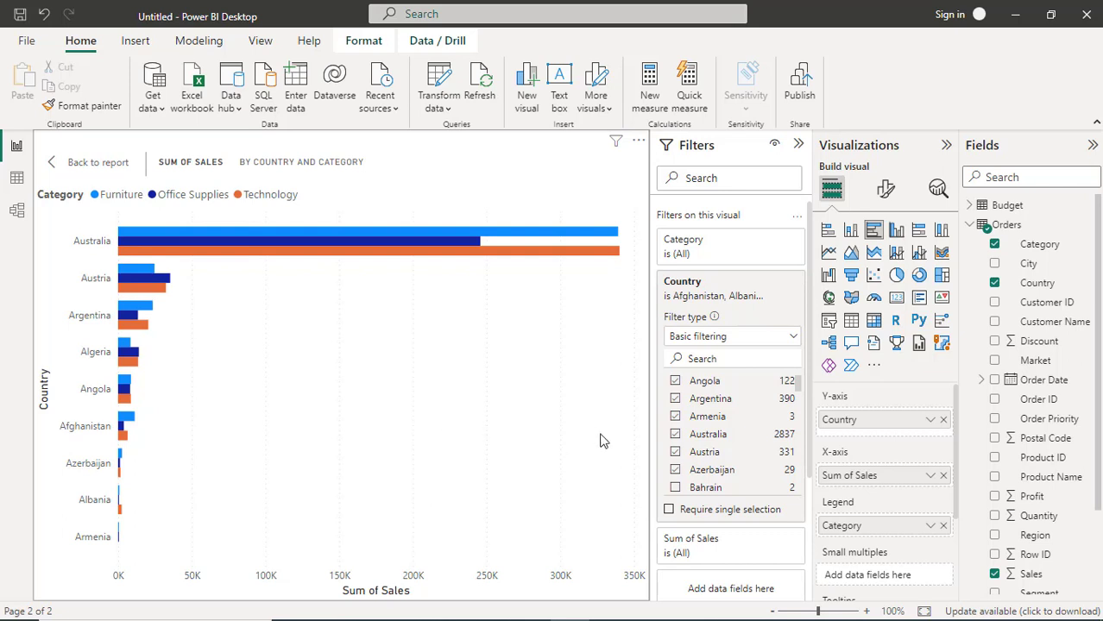
{"action": "left_click", "coordinate": [676, 489]}
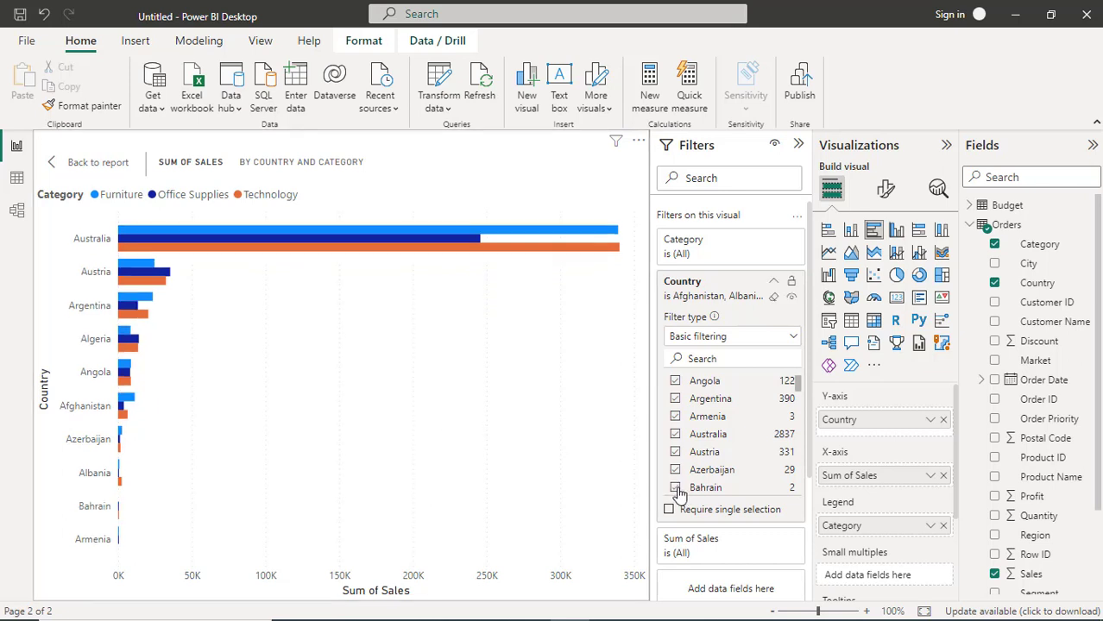
{"action": "left_click", "coordinate": [677, 489]}
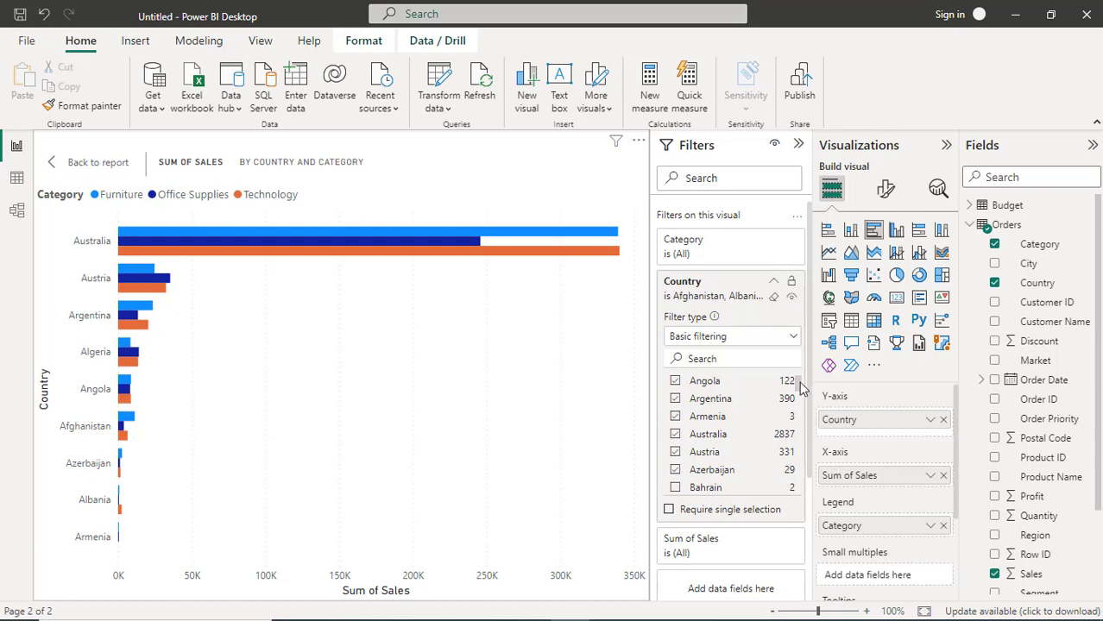
- Set the chart's Country filter to include all countries and convert the visual to a clustered column chart
{"action": "mouse_move", "coordinate": [800, 389]}
{"action": "left_mouse_down"}
{"action": "mouse_move", "coordinate": [802, 405]}
{"action": "mouse_move", "coordinate": [805, 373]}
{"action": "left_mouse_up"}
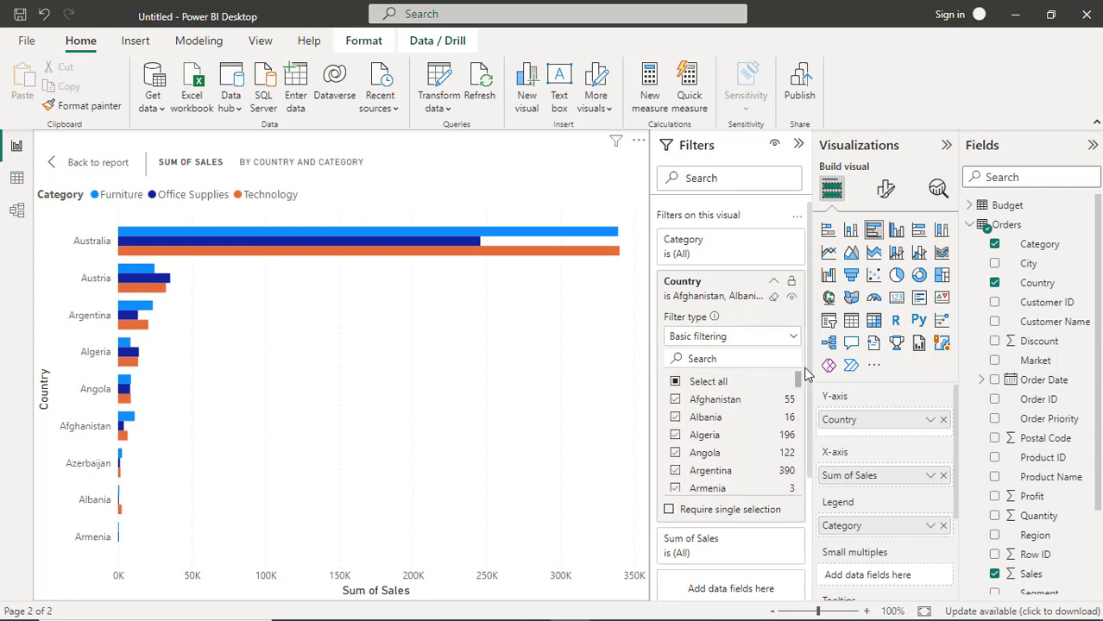
{"action": "left_click", "coordinate": [678, 384]}
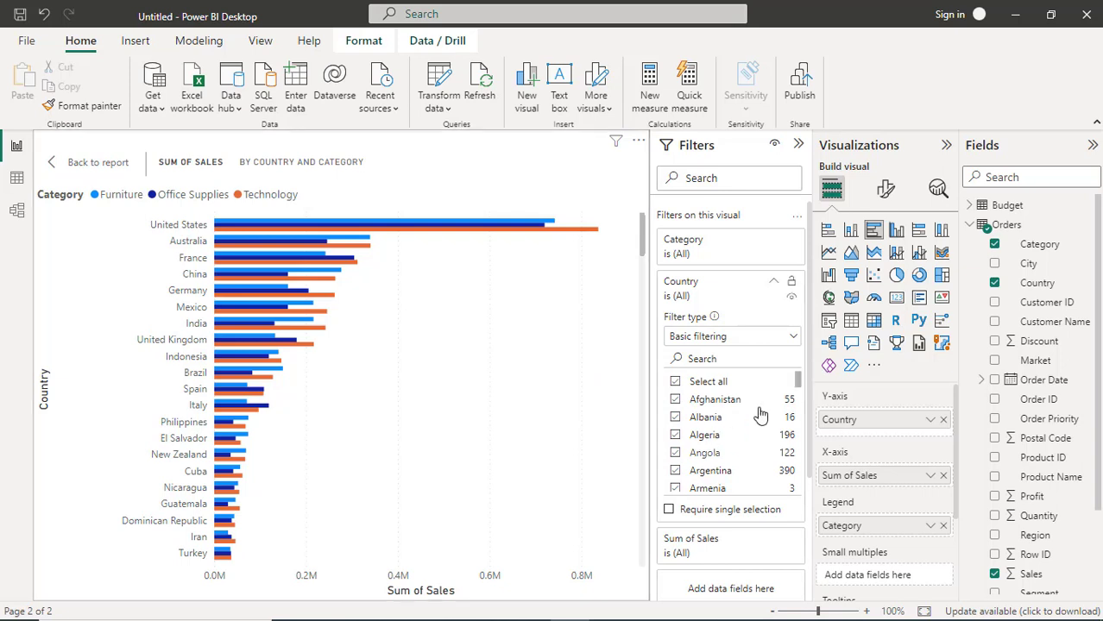
{"action": "left_click", "coordinate": [896, 231]}
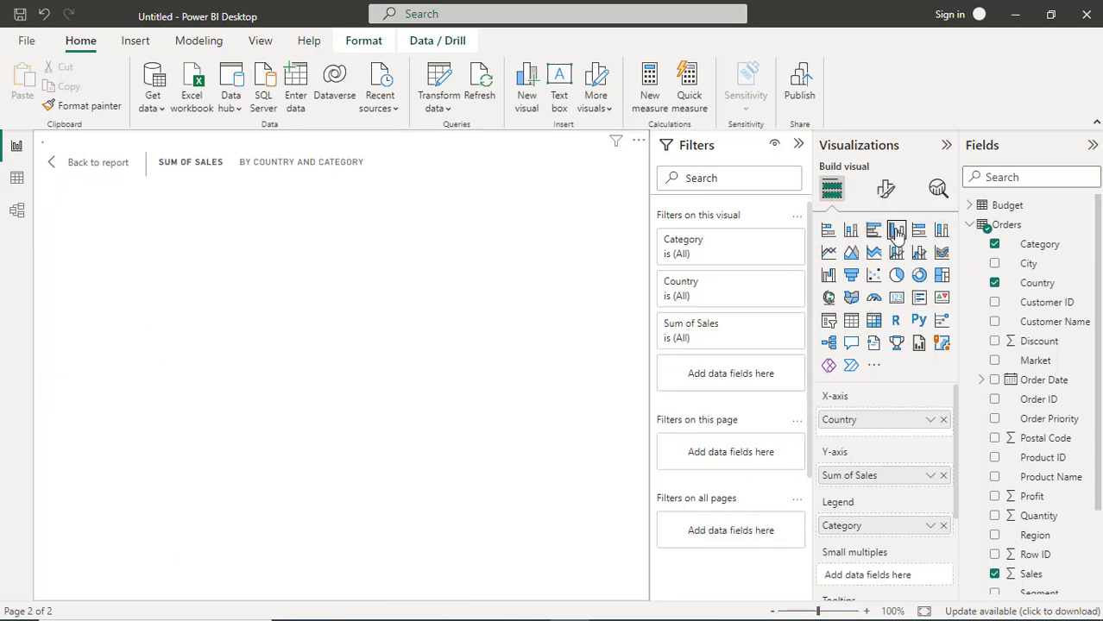
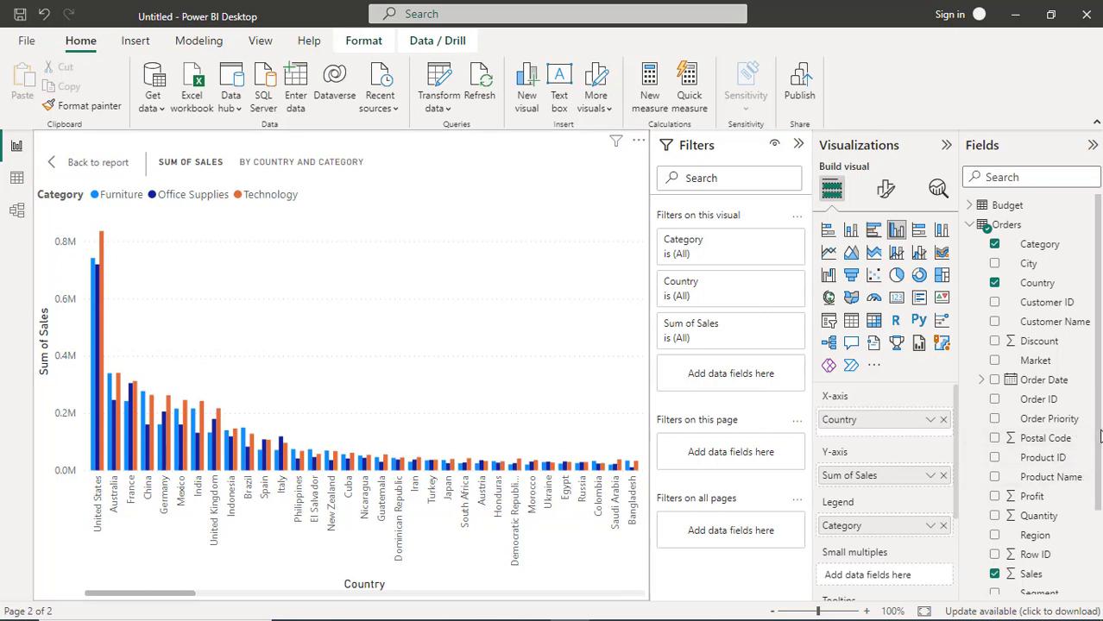
- Add Product Name from the Orders table to the chart's X-axis below Country
{"action": "scroll", "coordinate": [1099, 437], "scroll_direction": "down", "scroll_amount": 5}
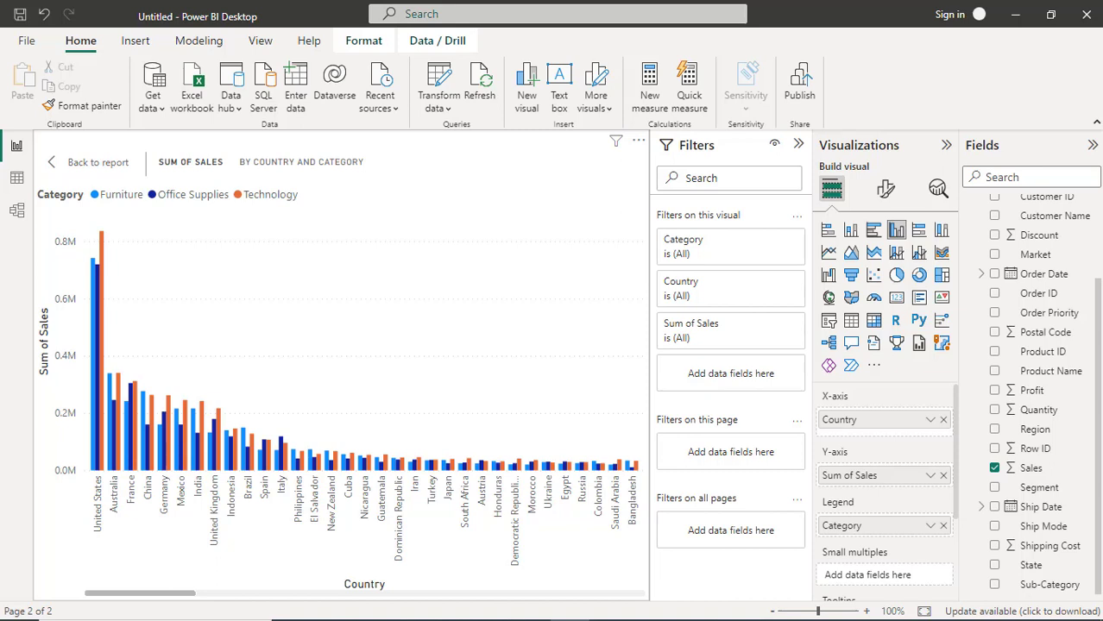
{"action": "scroll", "coordinate": [1038, 394], "scroll_direction": "up", "scroll_amount": 5}
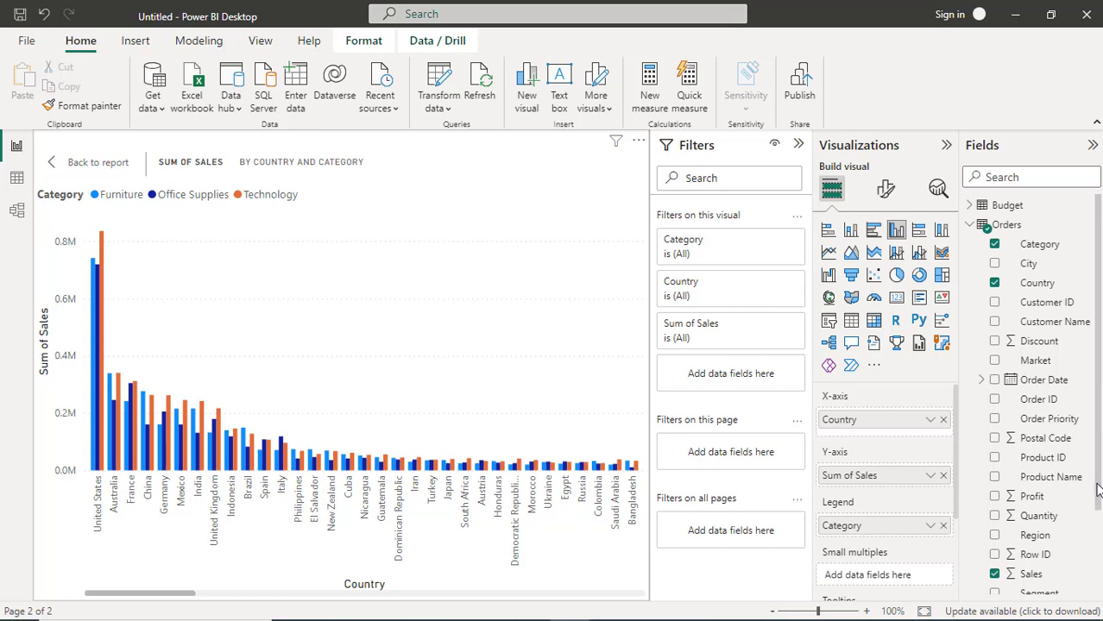
{"action": "scroll", "coordinate": [1097, 489], "scroll_direction": "down", "scroll_amount": 1}
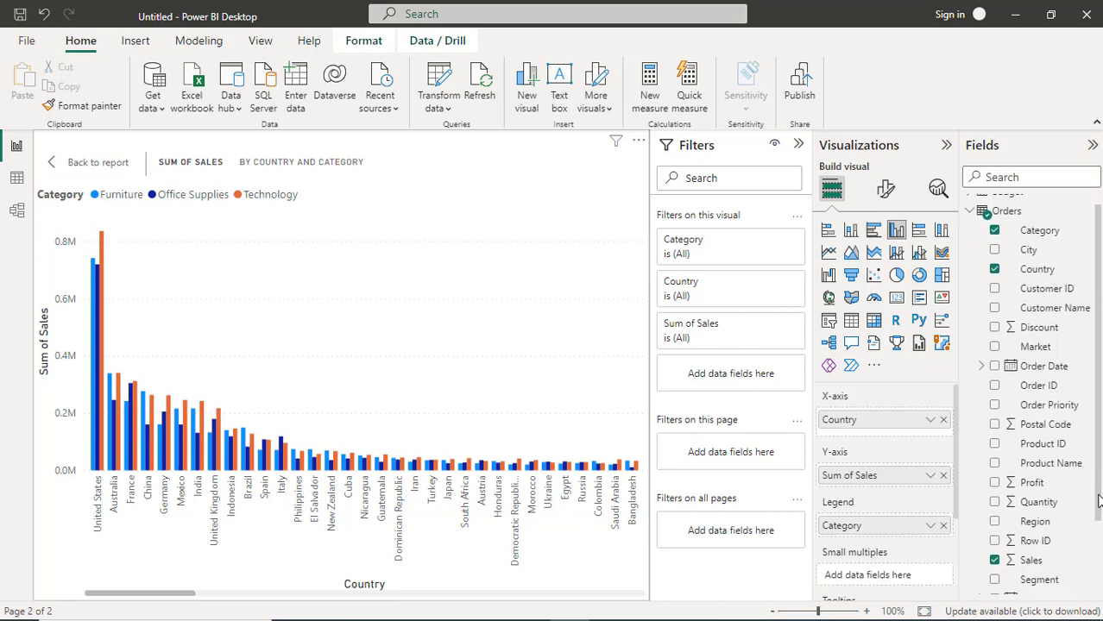
{"action": "left_click_drag", "start_coordinate": [1099, 502], "coordinate": [1098, 507]}
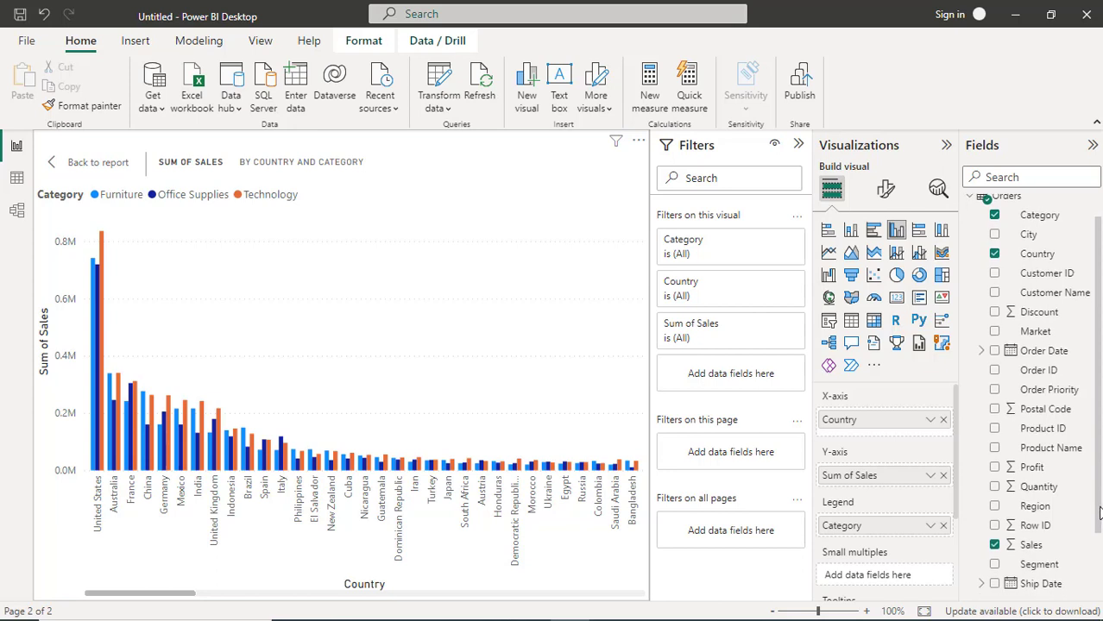
{"action": "scroll", "coordinate": [1100, 512], "scroll_direction": "up", "scroll_amount": 1}
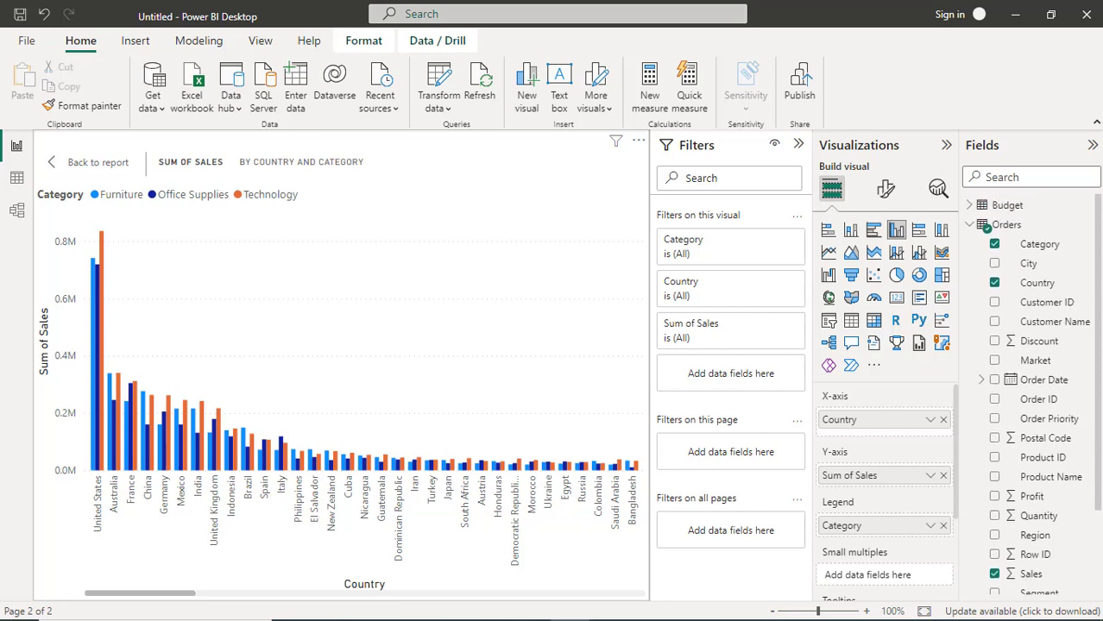
{"action": "scroll", "coordinate": [1031, 394], "scroll_direction": "down", "scroll_amount": 3}
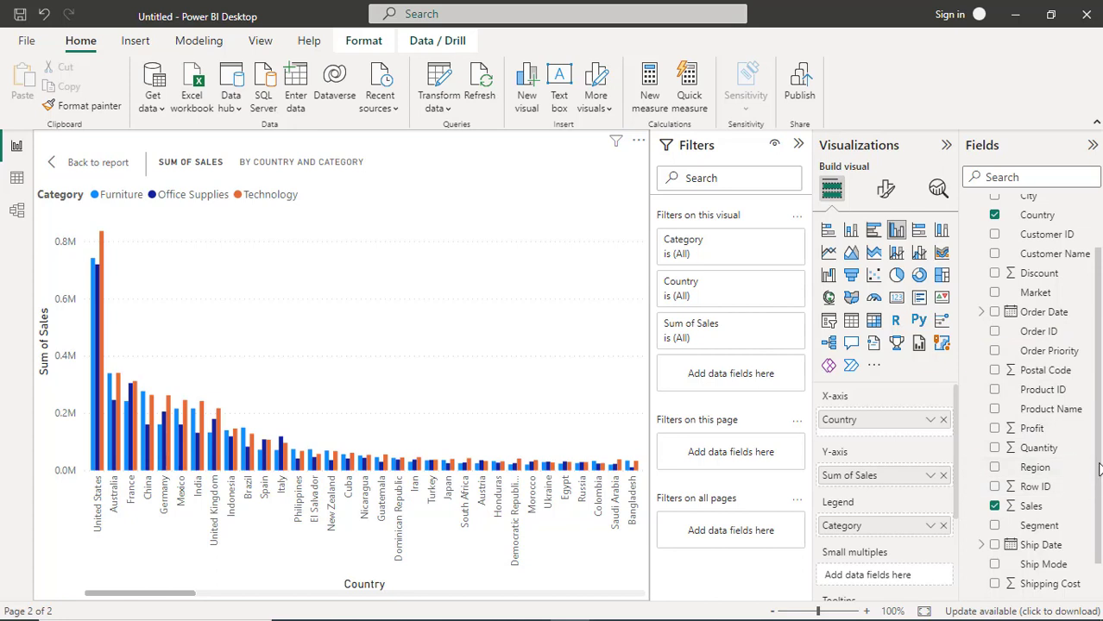
{"action": "scroll", "coordinate": [1096, 467], "scroll_direction": "up", "scroll_amount": 3}
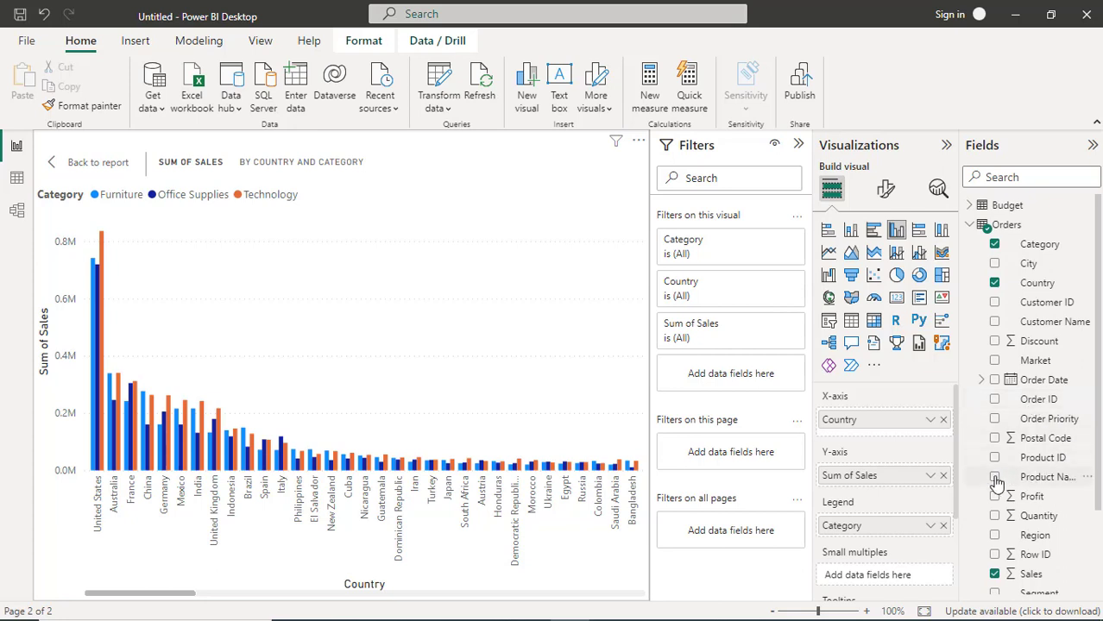
{"action": "left_click_drag", "start_coordinate": [997, 481], "coordinate": [906, 510]}
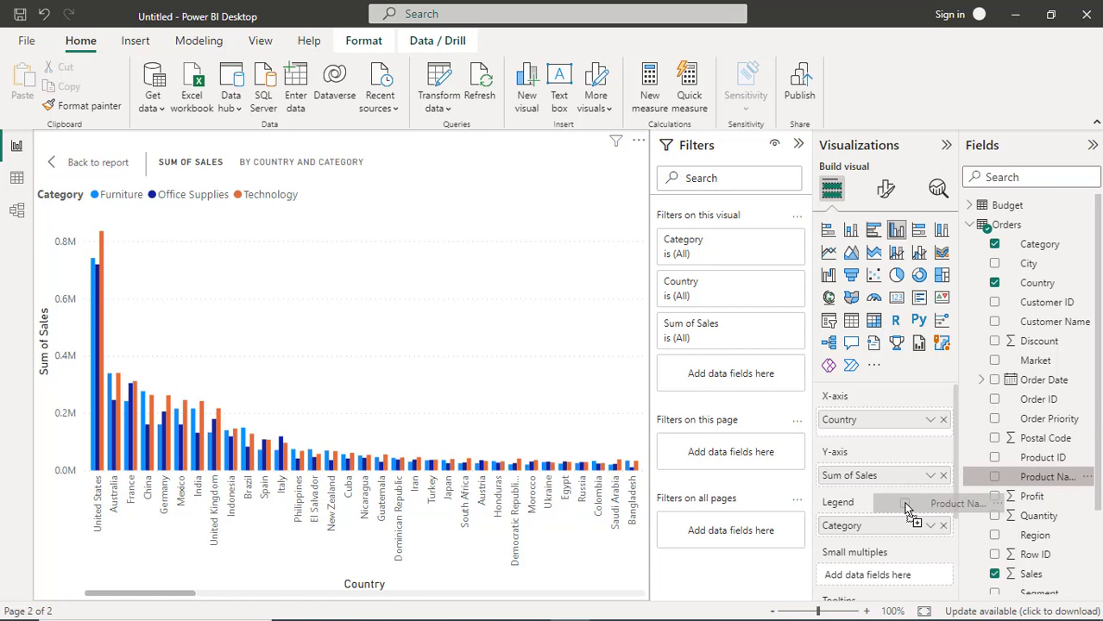
{"action": "left_click_drag", "start_coordinate": [906, 510], "coordinate": [870, 424]}
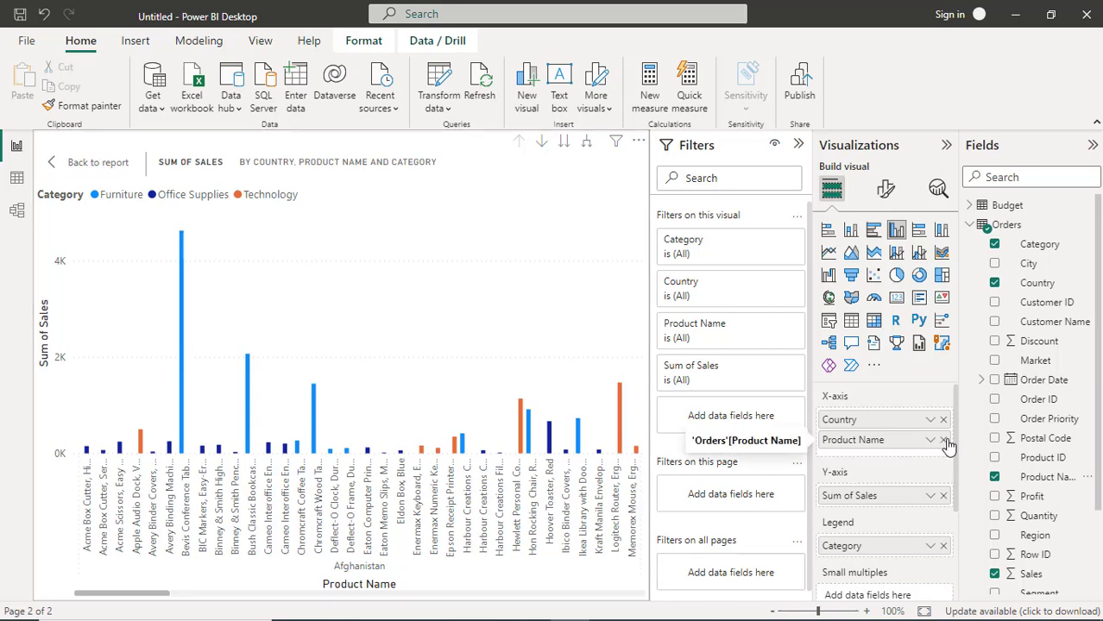
- Try to move Product Name from the X-axis to the legend and remove it from the X-axis
{"action": "left_click_drag", "start_coordinate": [890, 444], "coordinate": [888, 504]}
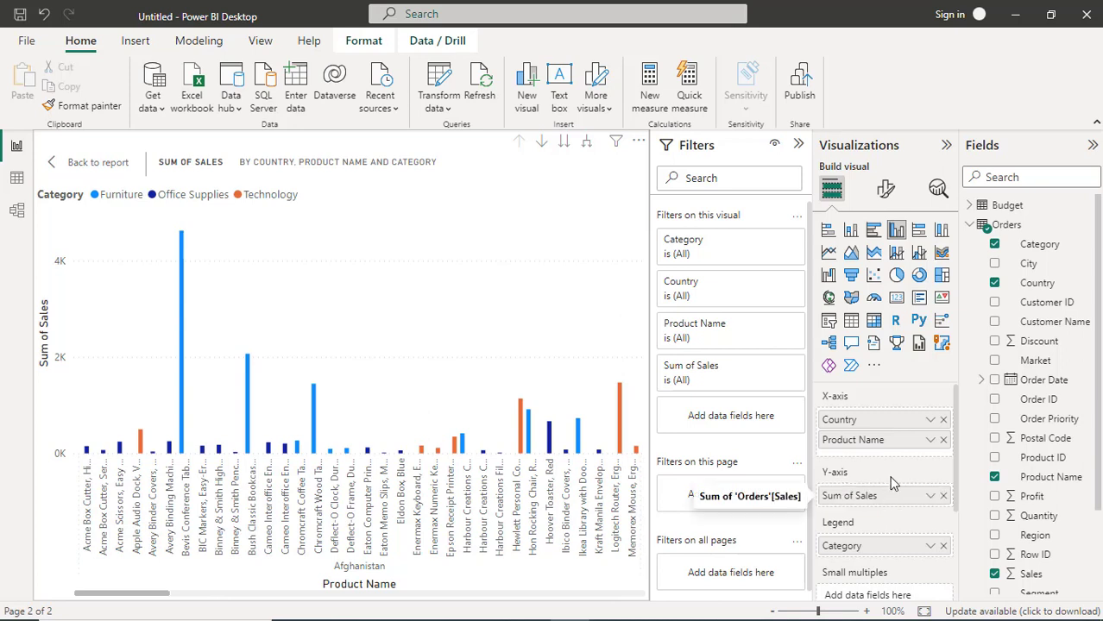
{"action": "left_click_drag", "start_coordinate": [902, 443], "coordinate": [903, 509]}
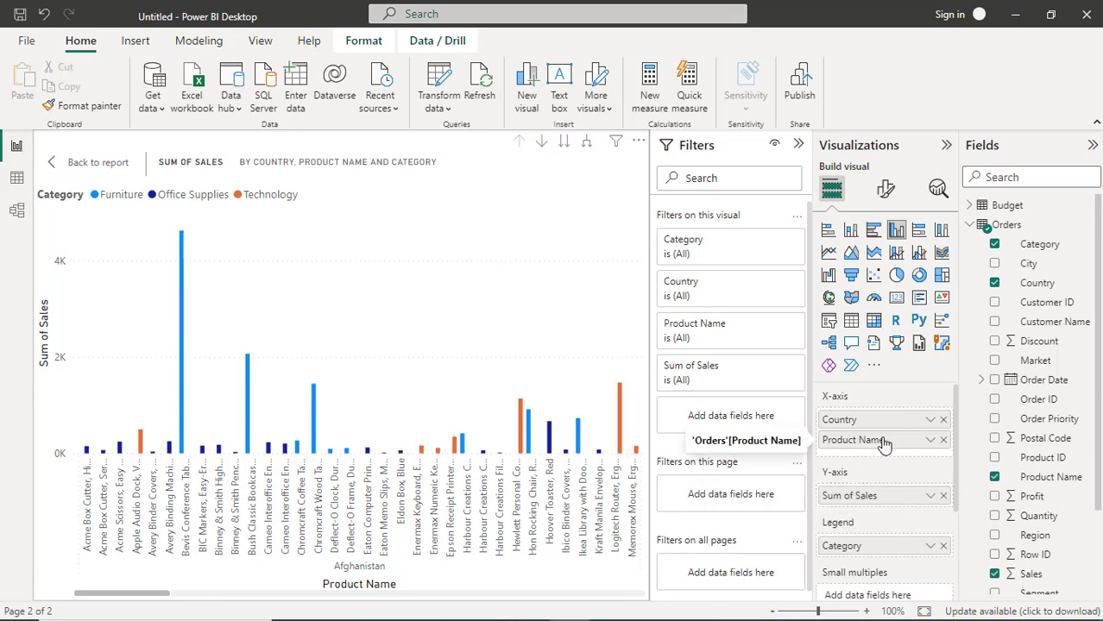
{"action": "left_click_drag", "start_coordinate": [878, 443], "coordinate": [897, 554]}
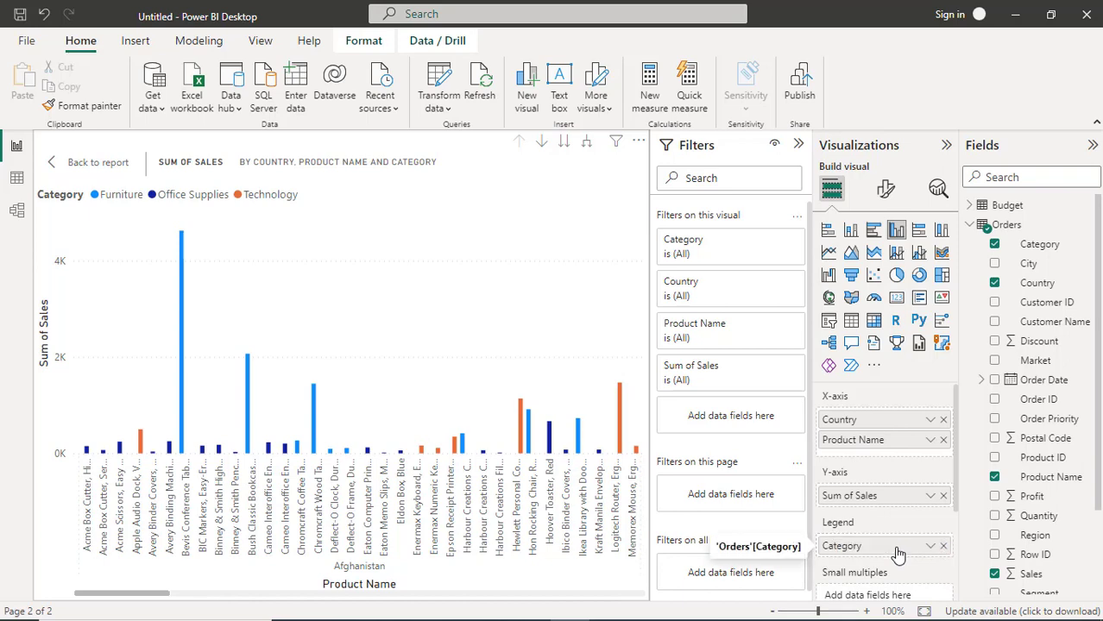
{"action": "left_click", "coordinate": [943, 440]}
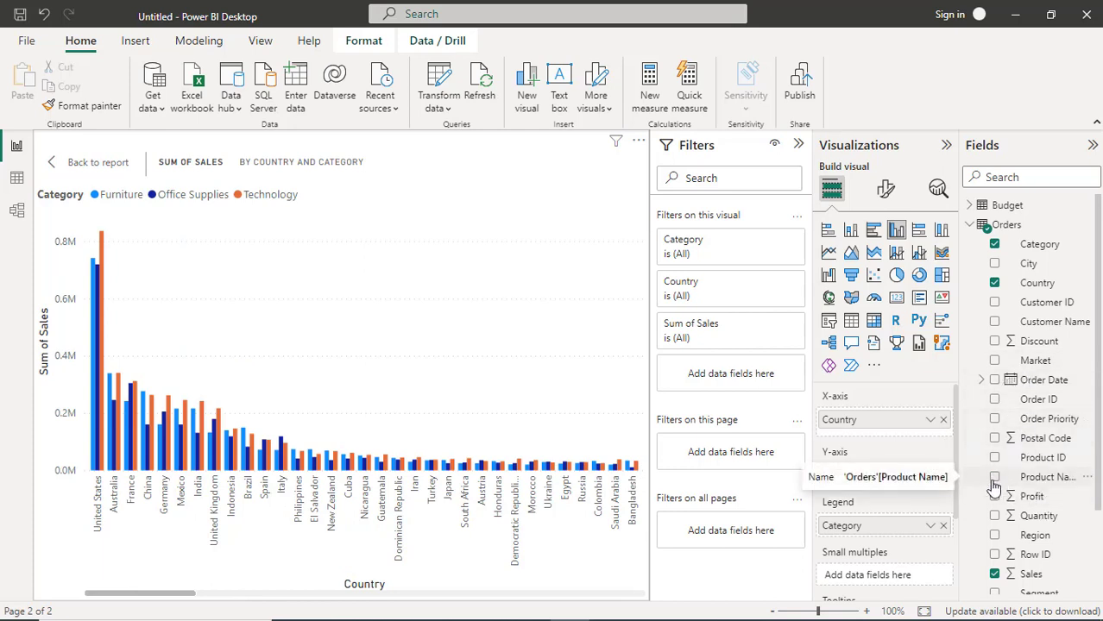
- Try Product Name as the chart's legend, and restore Category as the legend in its place
{"action": "left_click_drag", "start_coordinate": [997, 485], "coordinate": [850, 534]}
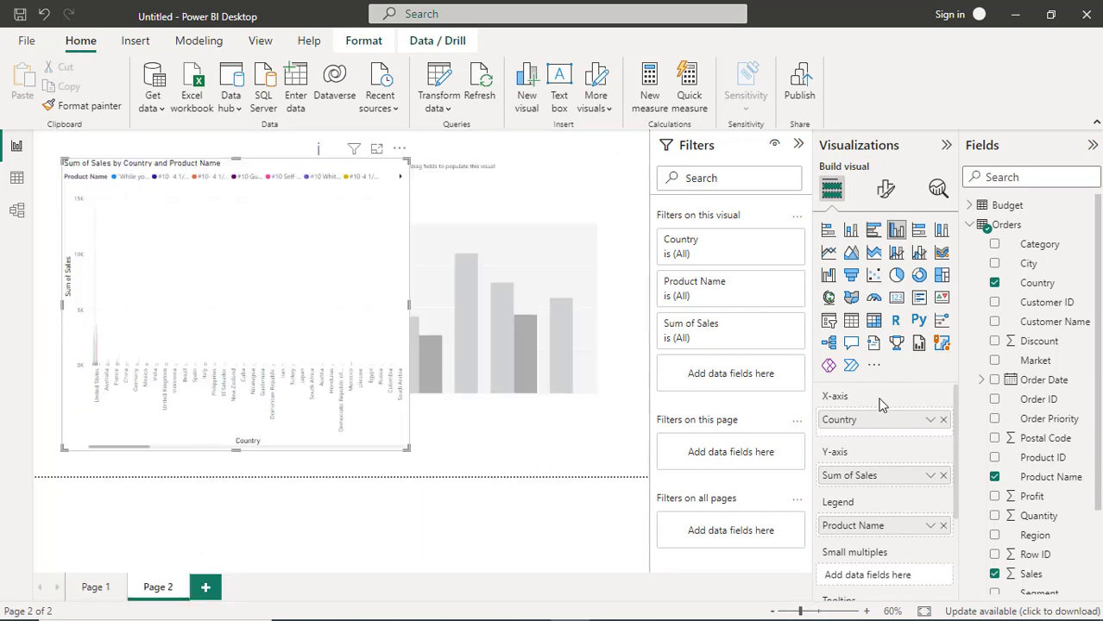
{"action": "left_click", "coordinate": [943, 527]}
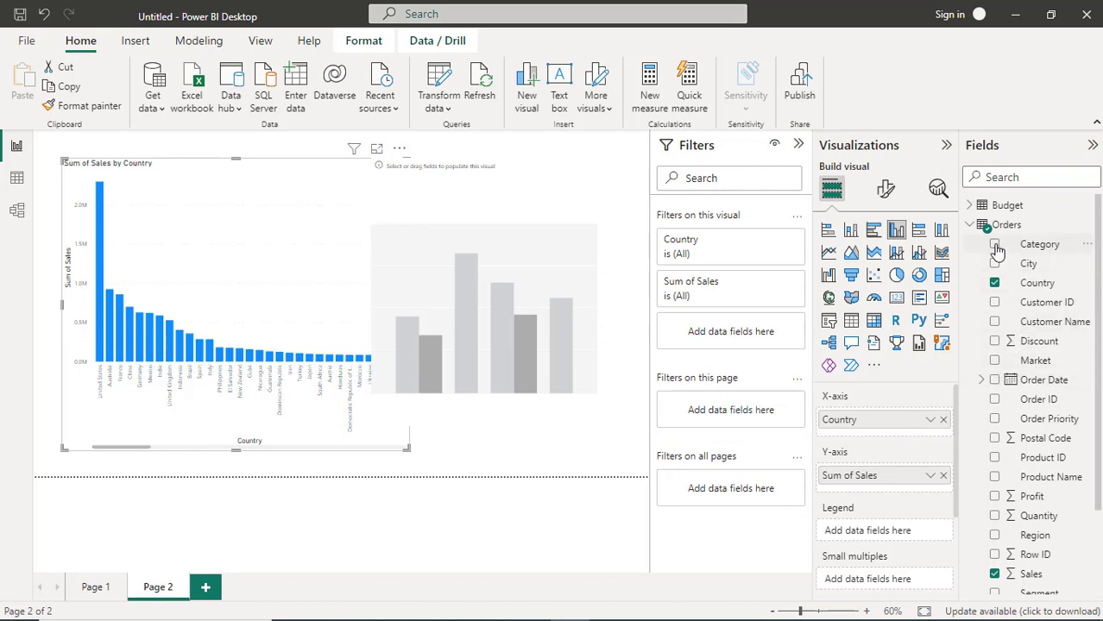
{"action": "left_click_drag", "start_coordinate": [997, 250], "coordinate": [854, 532]}
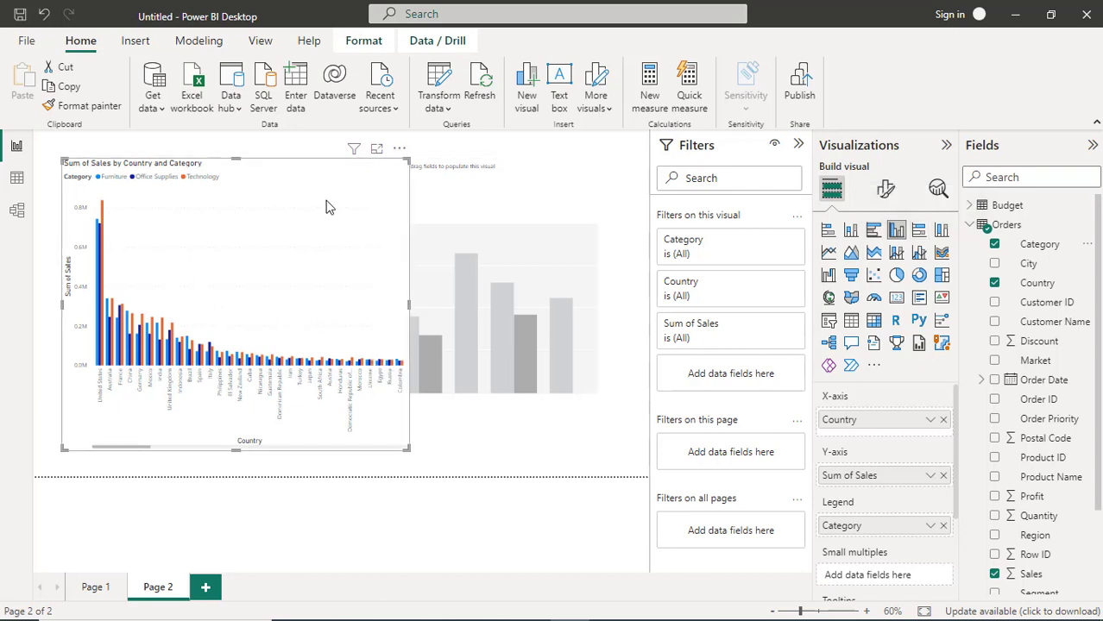
- Convert the chart to a 100% stacked column chart in focus mode and inspect the United States category shares
{"action": "left_click", "coordinate": [376, 149]}
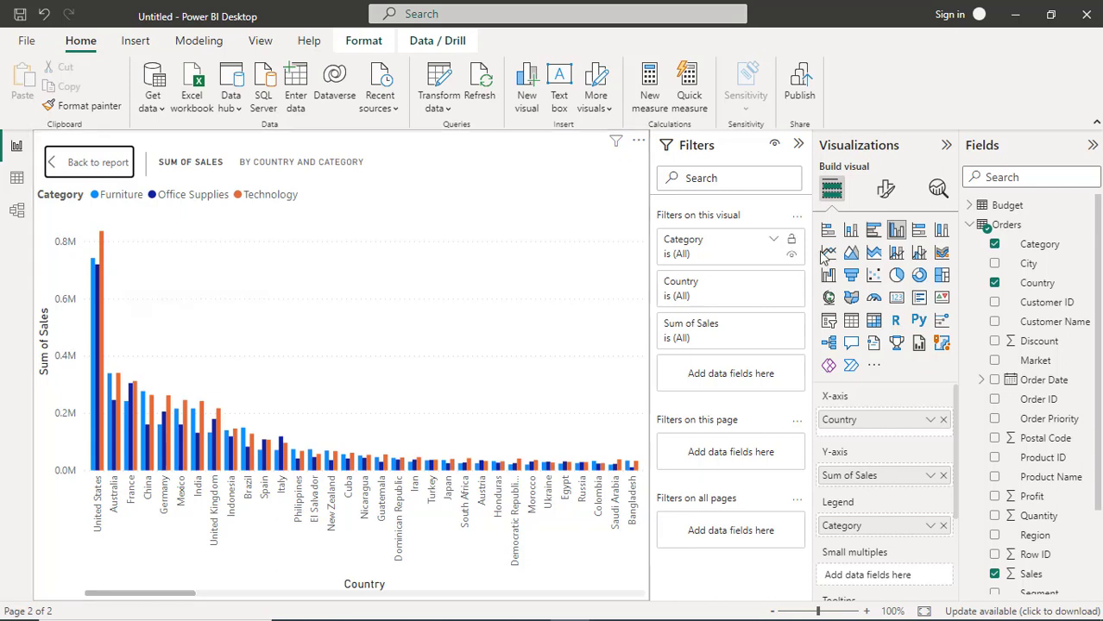
{"action": "left_click", "coordinate": [941, 233]}
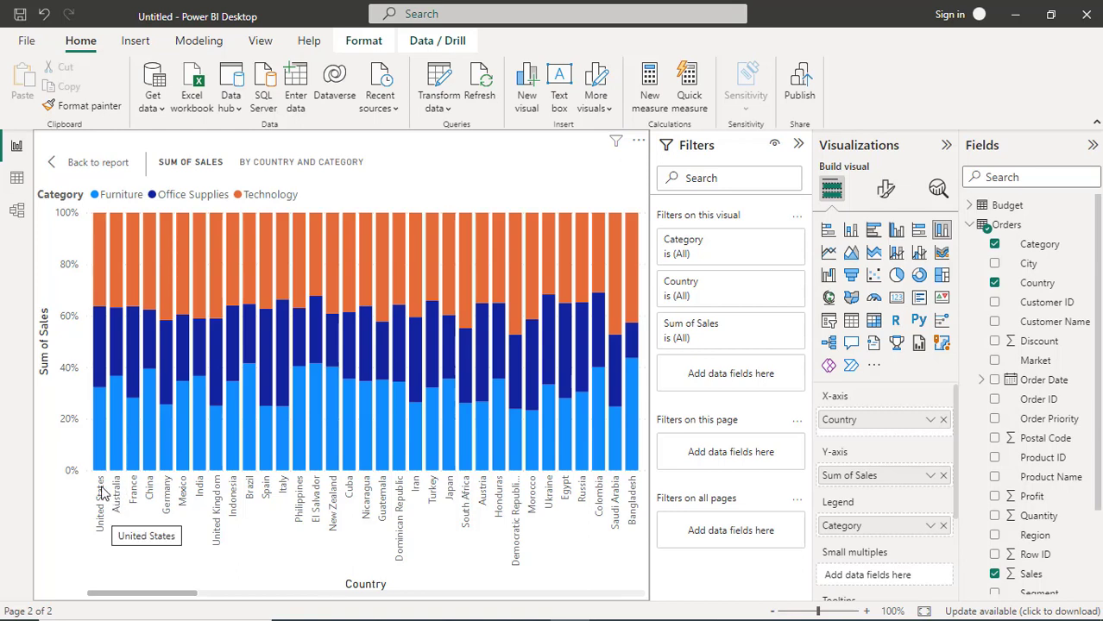
{"action": "mouse_move", "coordinate": [97, 445]}
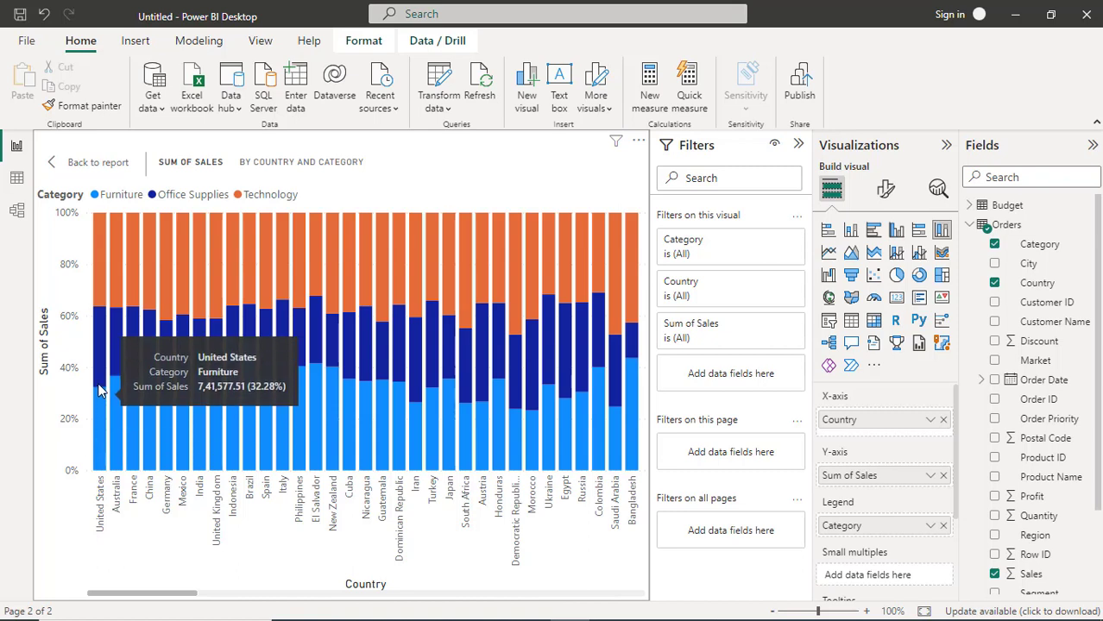
{"action": "mouse_move", "coordinate": [113, 261]}
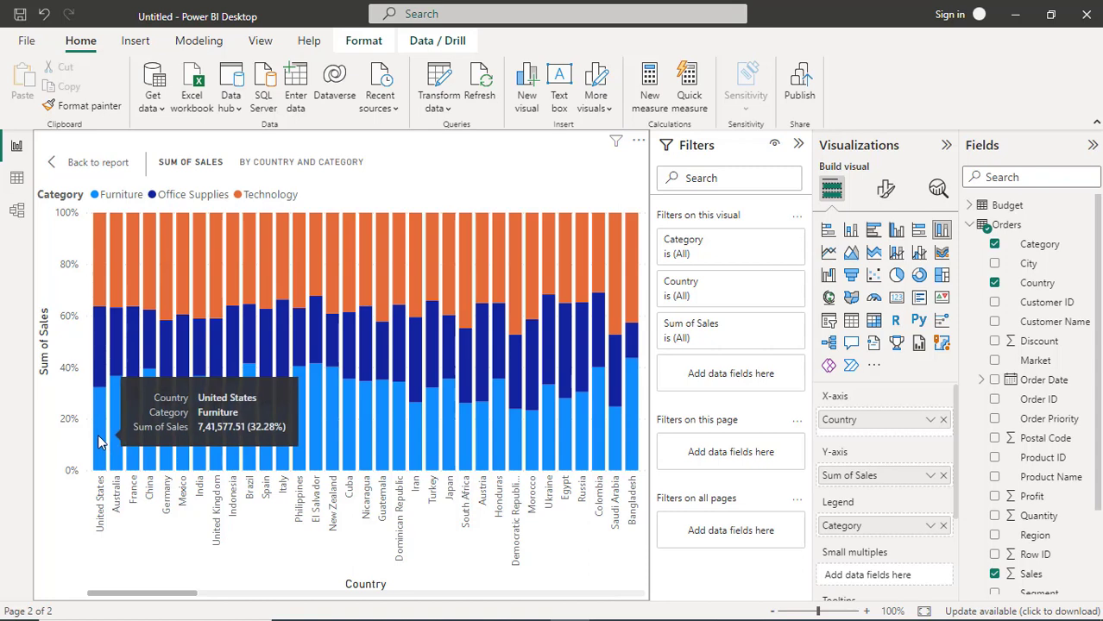
{"action": "mouse_move", "coordinate": [100, 366]}
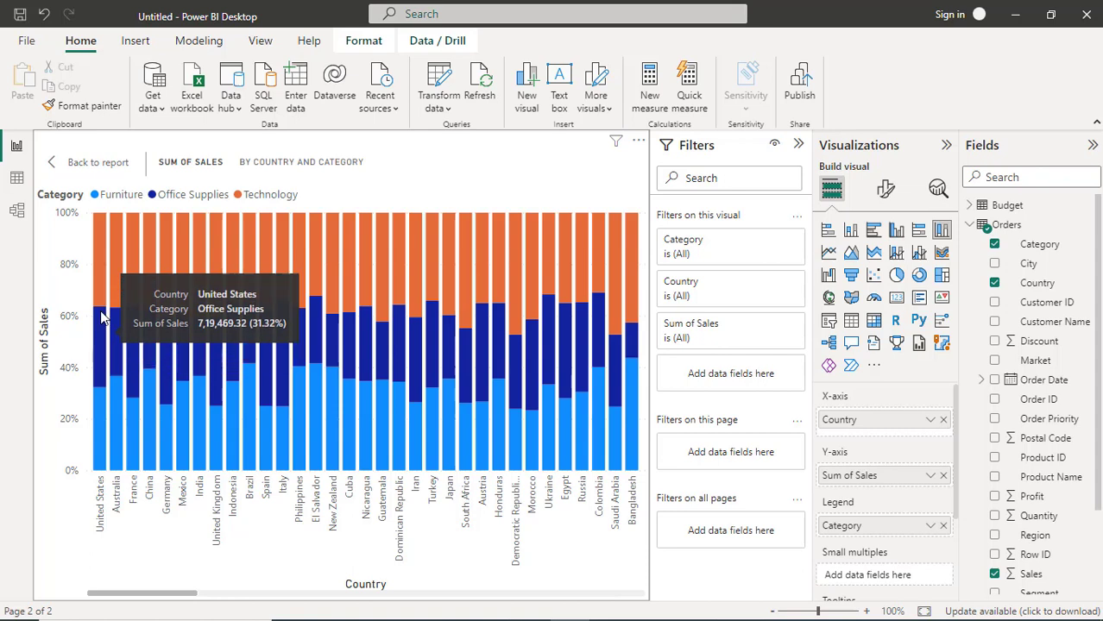
{"action": "mouse_move", "coordinate": [100, 289]}
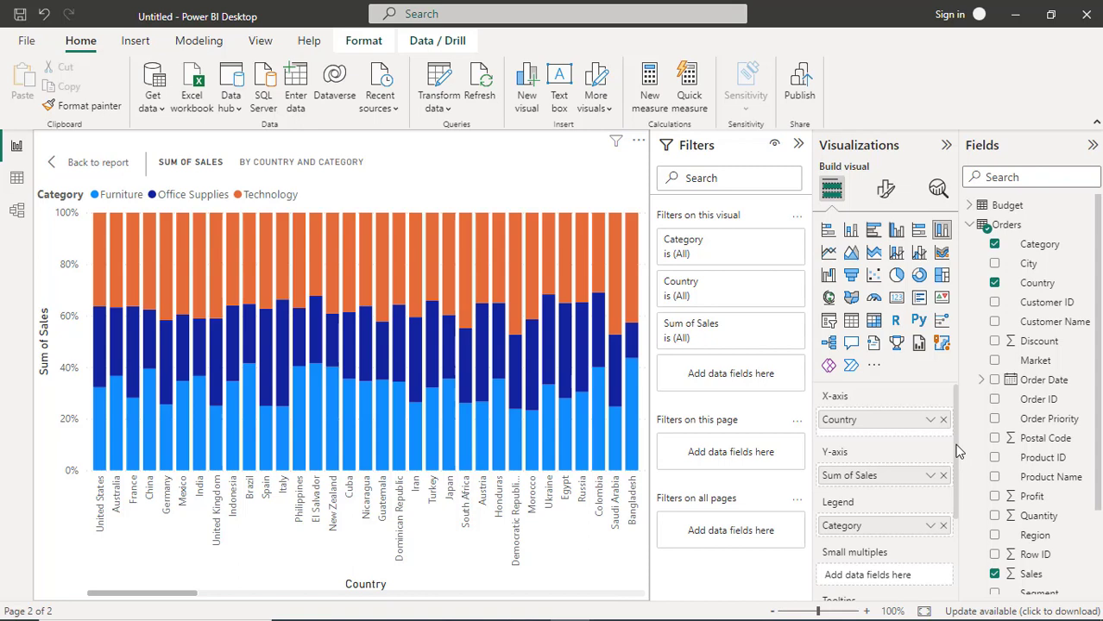
- Examine the X-axis, Y-axis and legend formatting options of the 100% stacked column chart
{"action": "left_click_drag", "start_coordinate": [956, 451], "coordinate": [956, 464]}
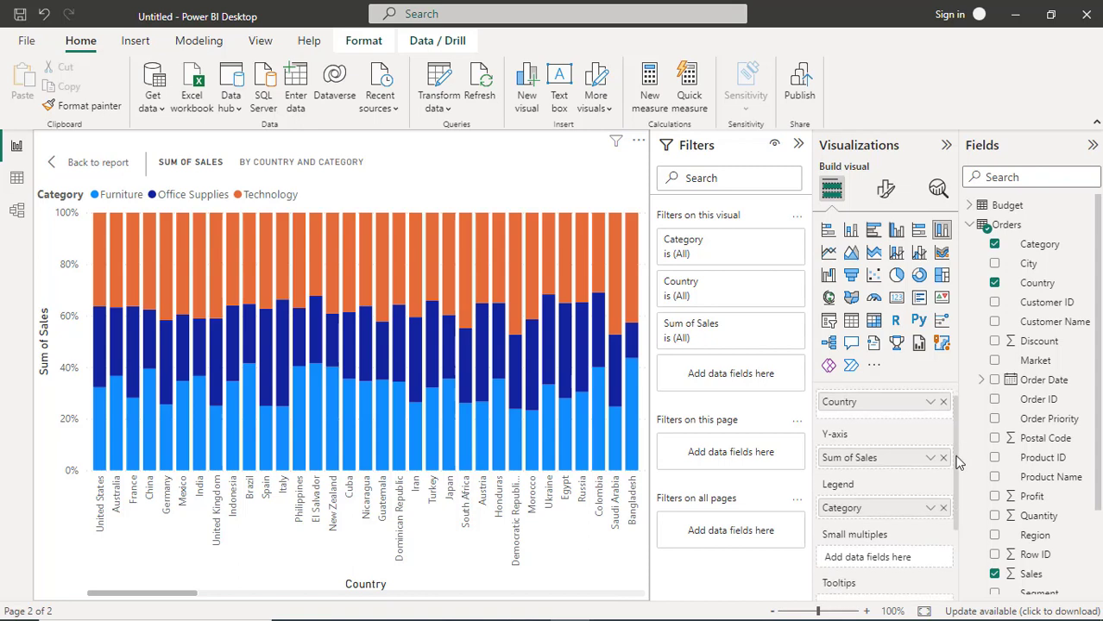
{"action": "left_click", "coordinate": [886, 194]}
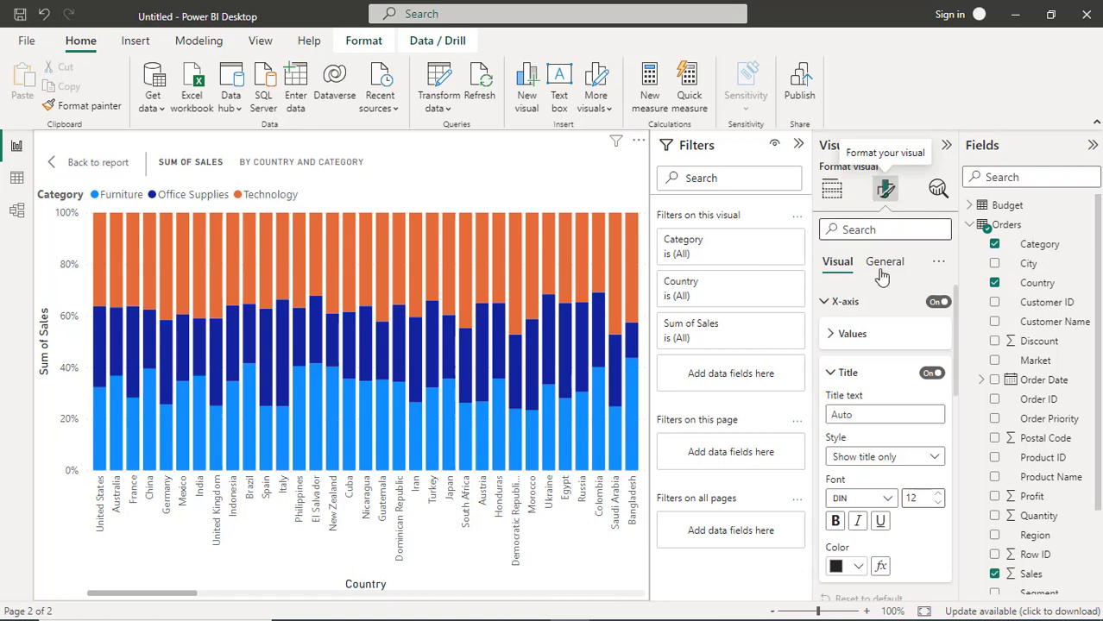
{"action": "left_click", "coordinate": [832, 337]}
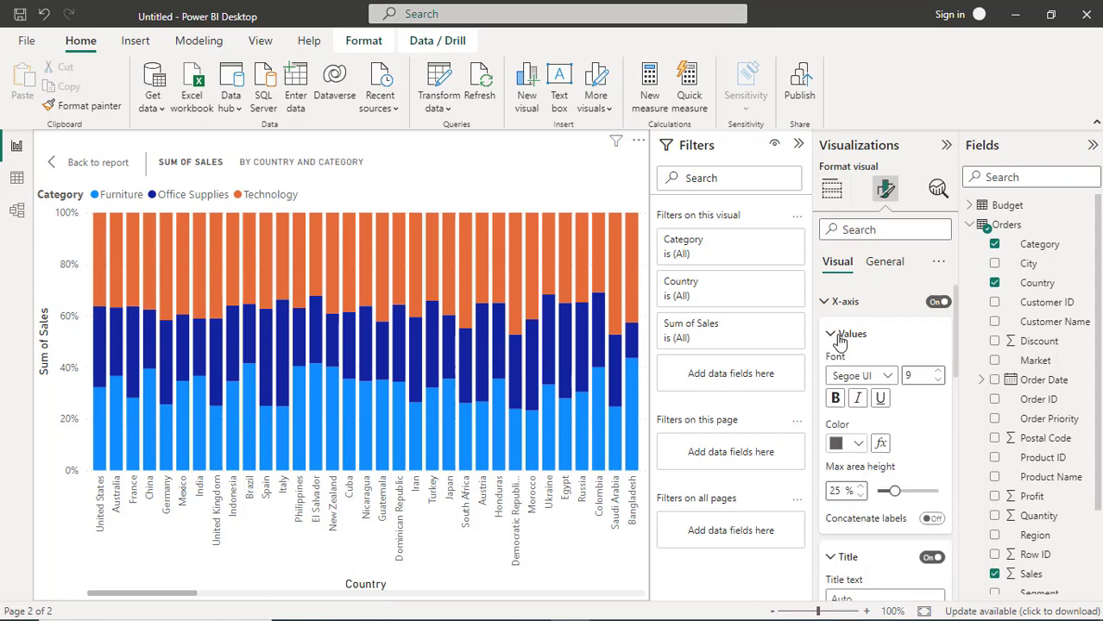
{"action": "scroll", "coordinate": [880, 446], "scroll_direction": "down", "scroll_amount": 6}
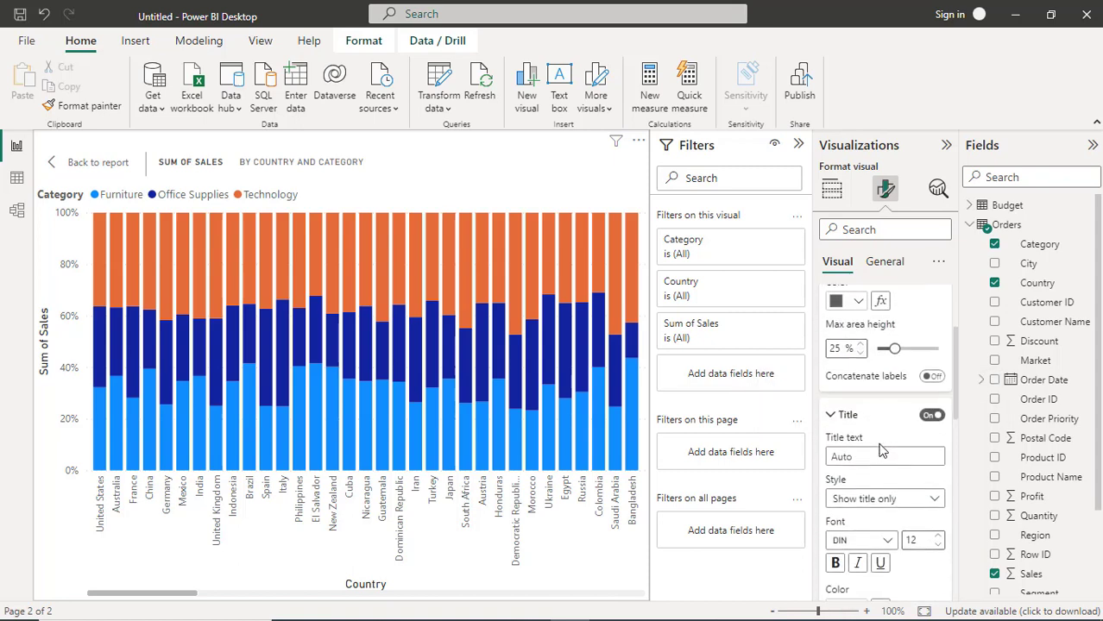
{"action": "scroll", "coordinate": [878, 440], "scroll_direction": "down", "scroll_amount": 3}
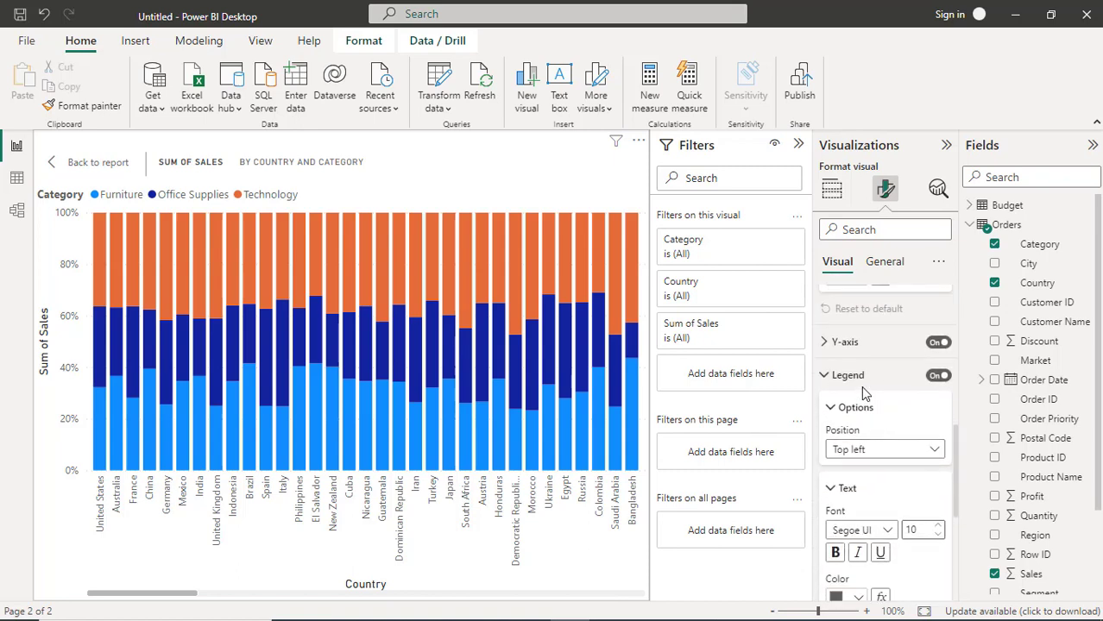
{"action": "left_click", "coordinate": [826, 345]}
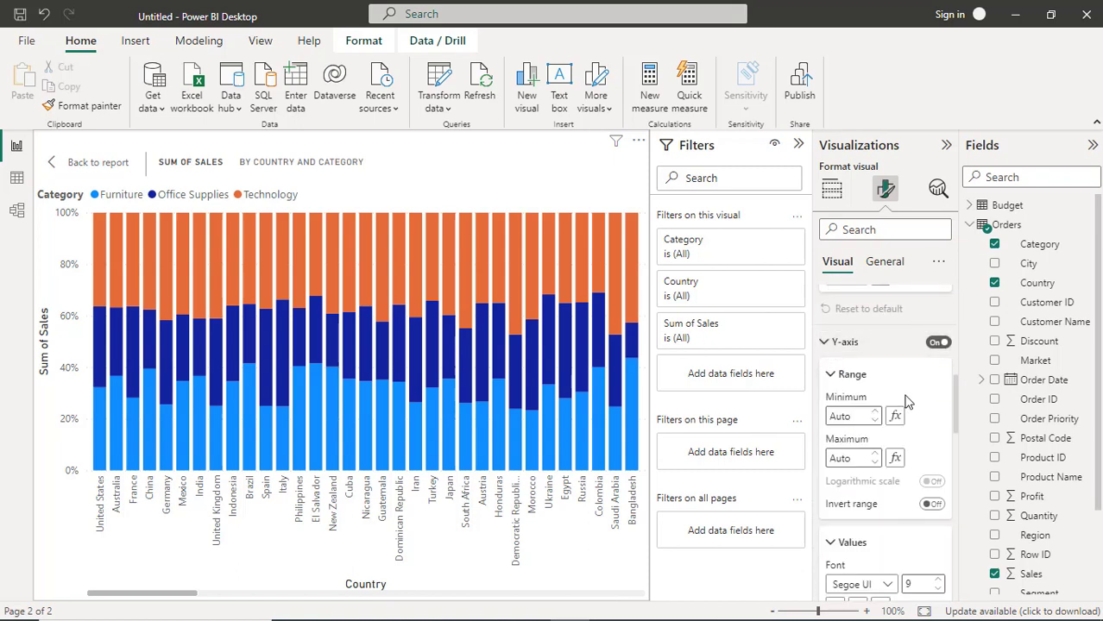
{"action": "scroll", "coordinate": [910, 401], "scroll_direction": "down", "scroll_amount": 3}
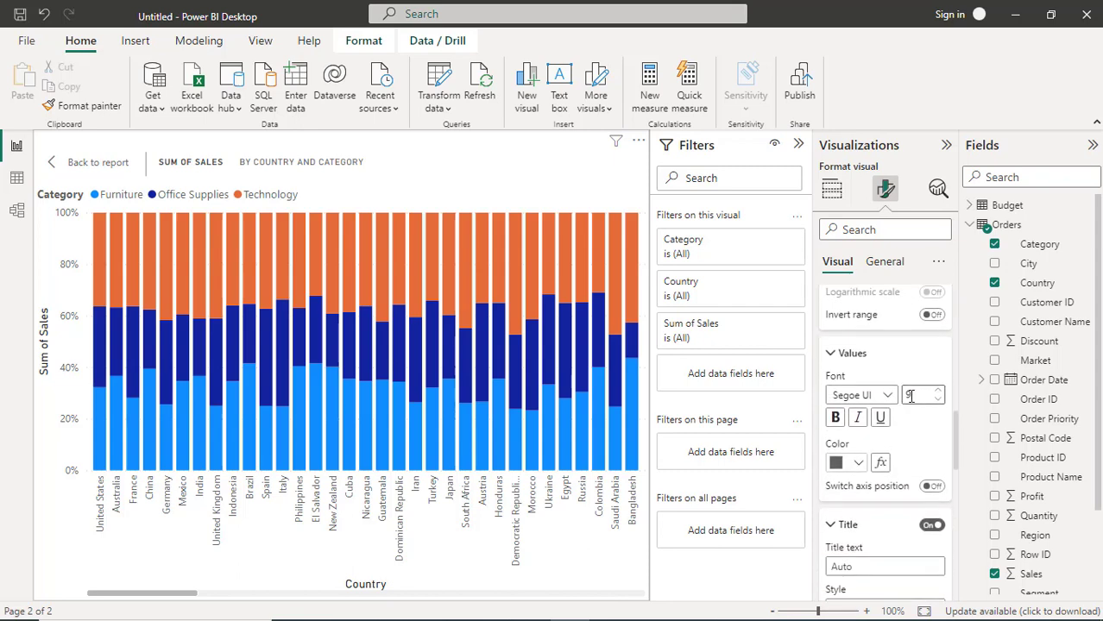
{"action": "scroll", "coordinate": [912, 397], "scroll_direction": "down", "scroll_amount": 5}
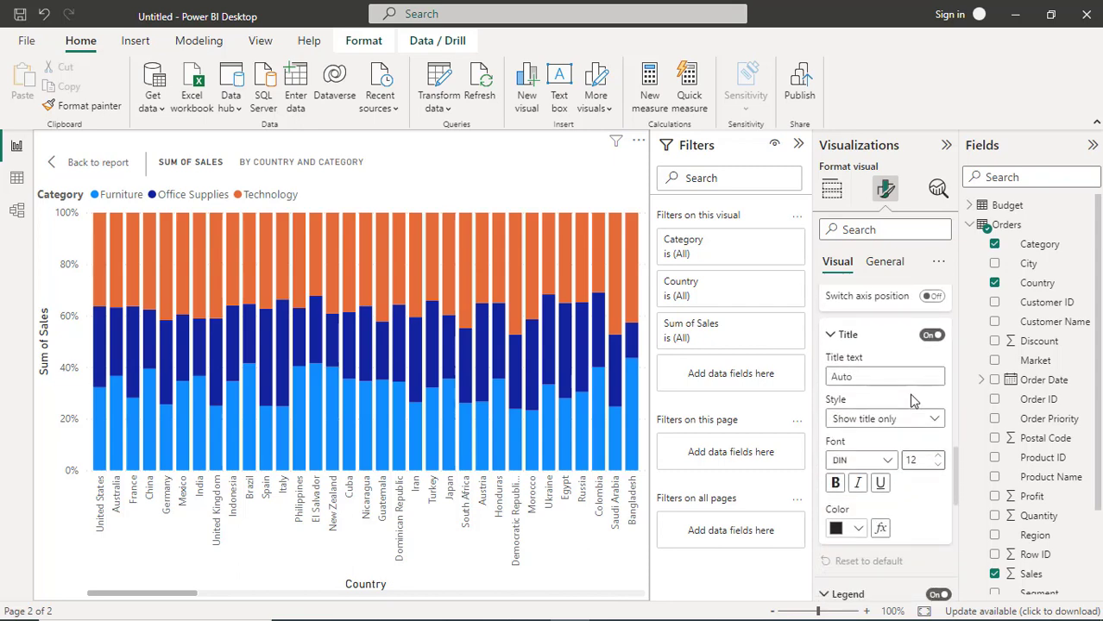
{"action": "scroll", "coordinate": [913, 402], "scroll_direction": "down", "scroll_amount": 2}
{"action": "scroll", "coordinate": [914, 400], "scroll_direction": "down", "scroll_amount": 1}
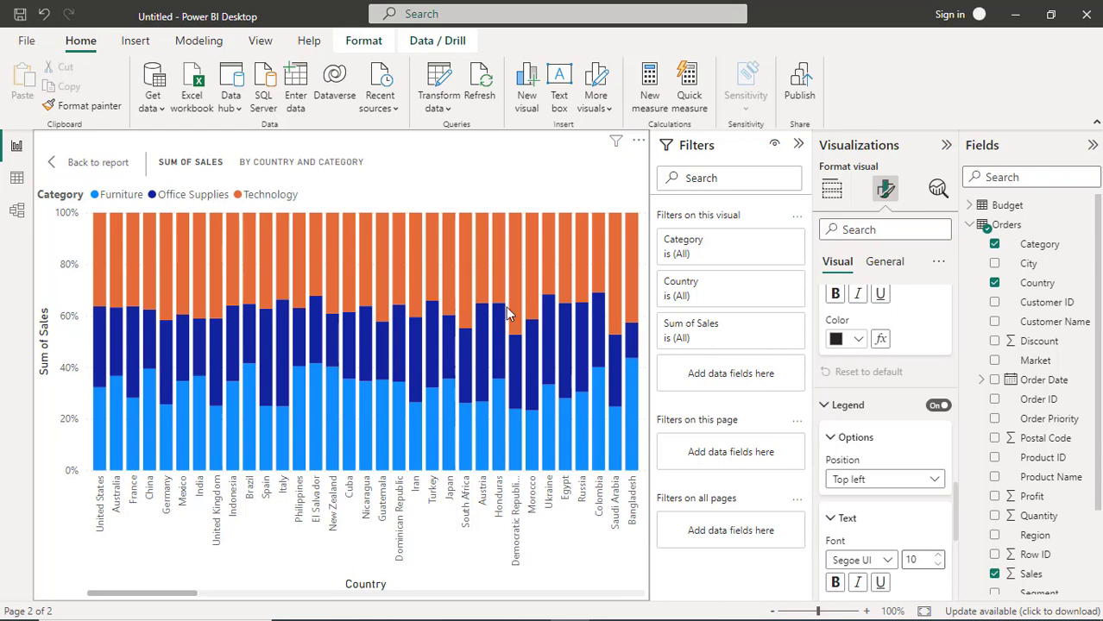
- Turn on data labels for the 100% stacked column chart of sales by Country and Category
{"action": "scroll", "coordinate": [898, 422], "scroll_direction": "down", "scroll_amount": 1}
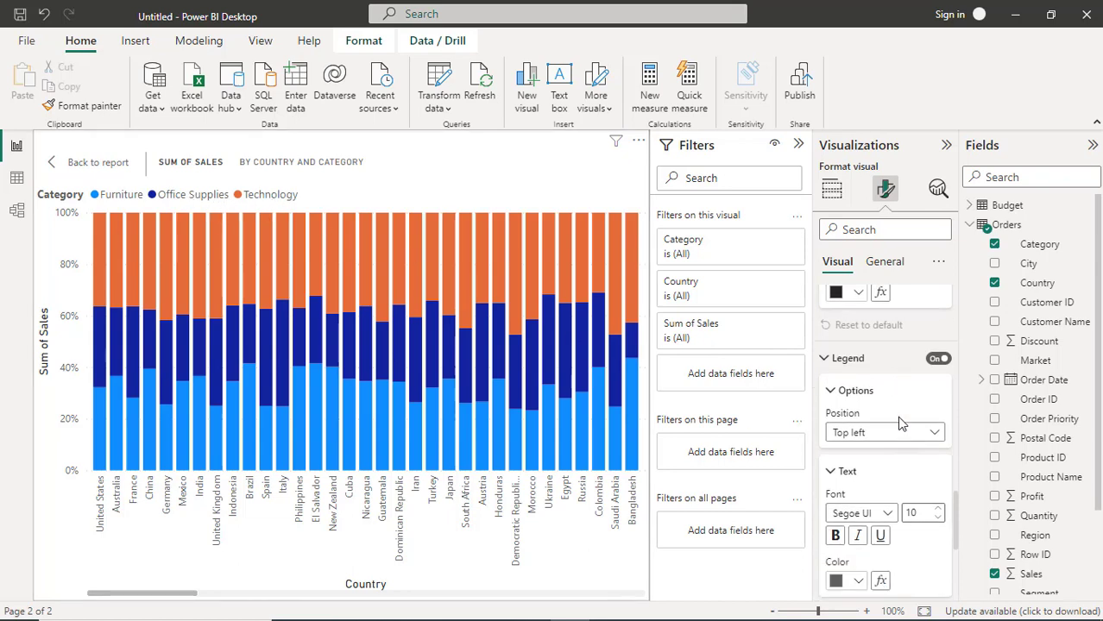
{"action": "scroll", "coordinate": [896, 416], "scroll_direction": "down", "scroll_amount": 3}
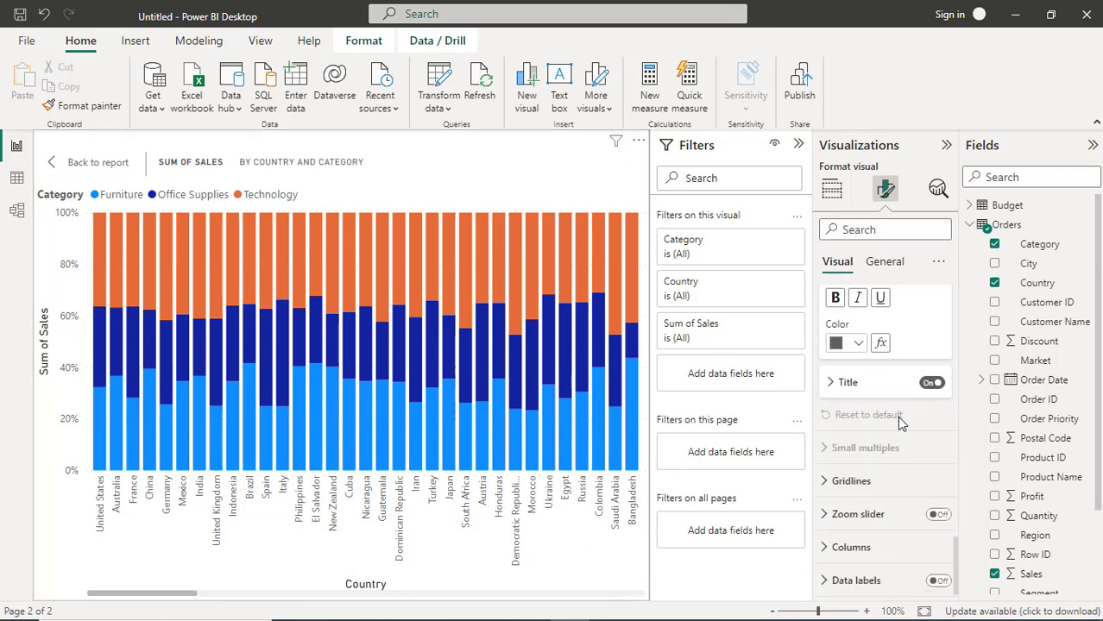
{"action": "scroll", "coordinate": [897, 416], "scroll_direction": "down", "scroll_amount": 1}
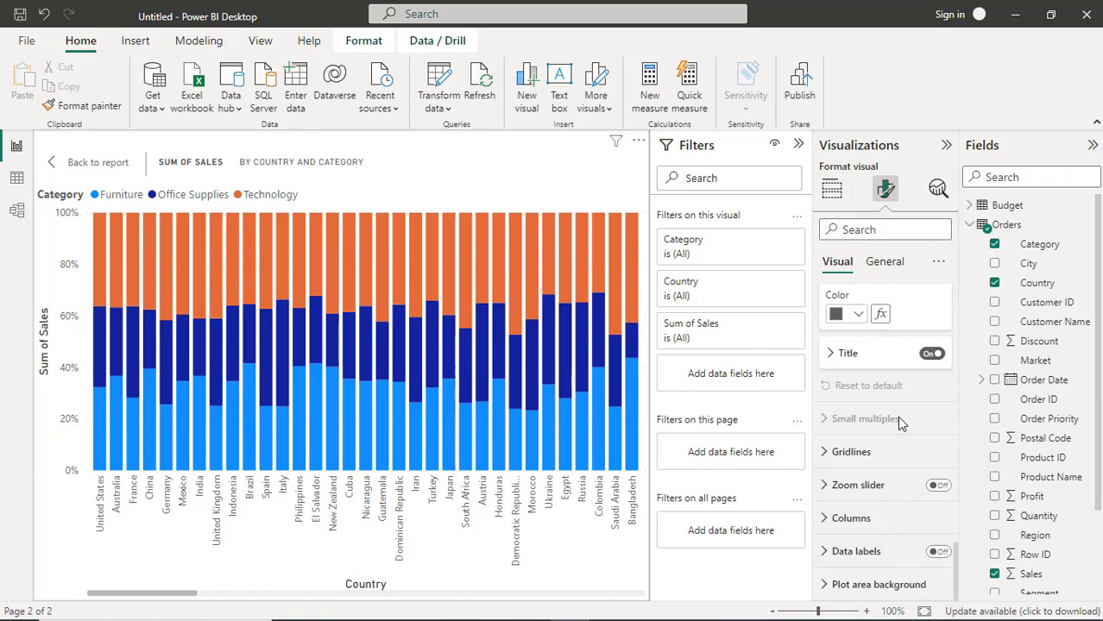
{"action": "left_click", "coordinate": [946, 558]}
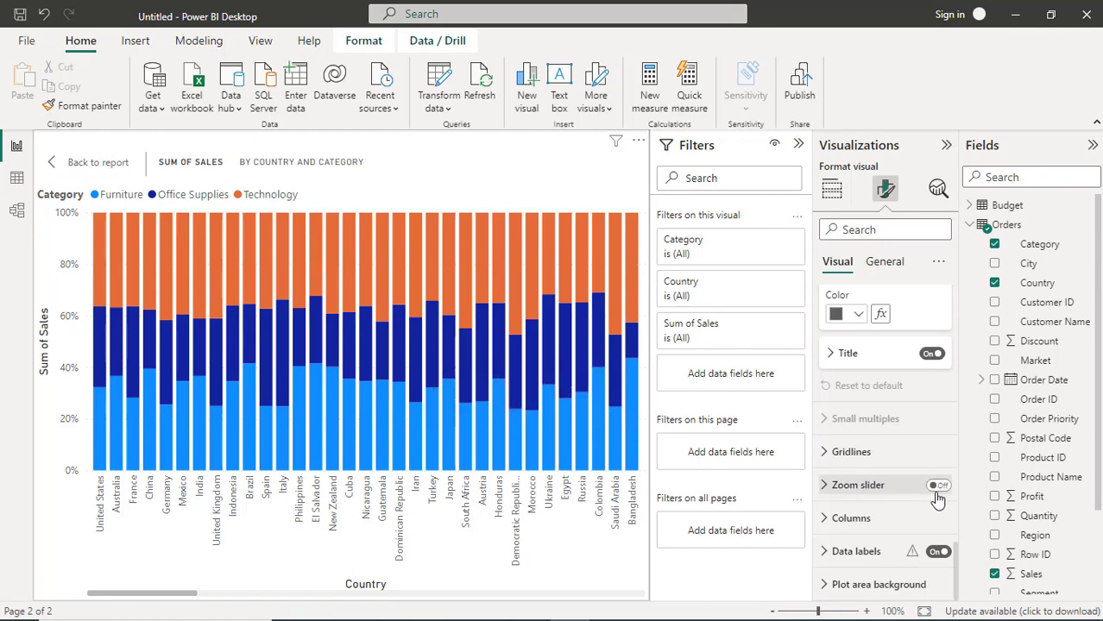
- Review and collapse the Y-axis and Legend formatting groups, and check the warning beside the data labels setting
{"action": "scroll", "coordinate": [920, 457], "scroll_direction": "up", "scroll_amount": 3}
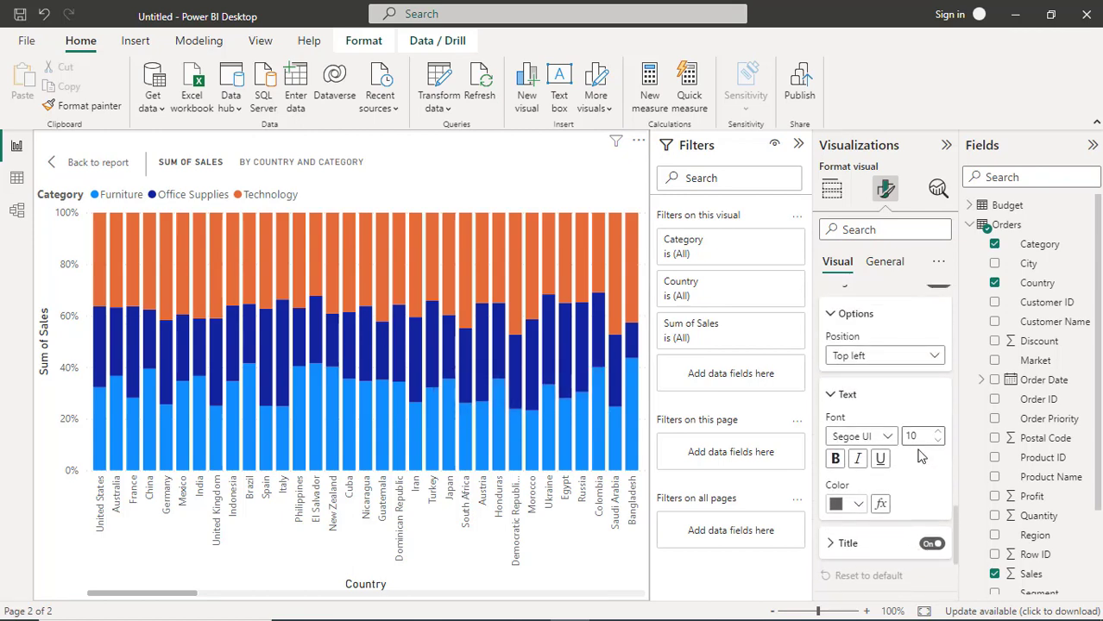
{"action": "scroll", "coordinate": [920, 458], "scroll_direction": "up", "scroll_amount": 2}
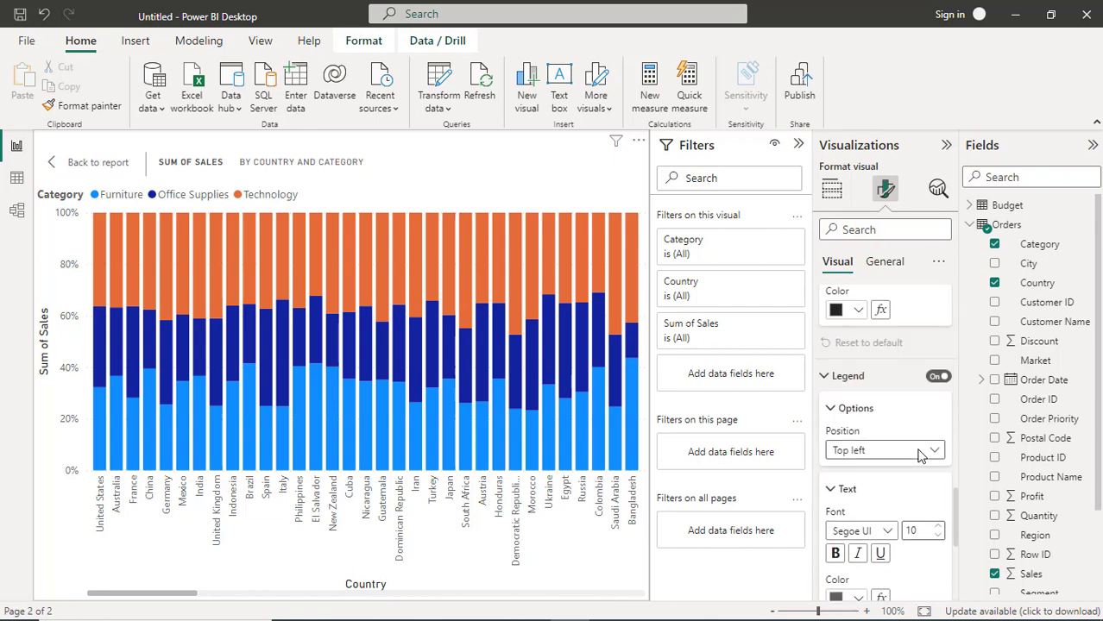
{"action": "scroll", "coordinate": [920, 457], "scroll_direction": "up", "scroll_amount": 2}
{"action": "scroll", "coordinate": [920, 458], "scroll_direction": "up", "scroll_amount": 2}
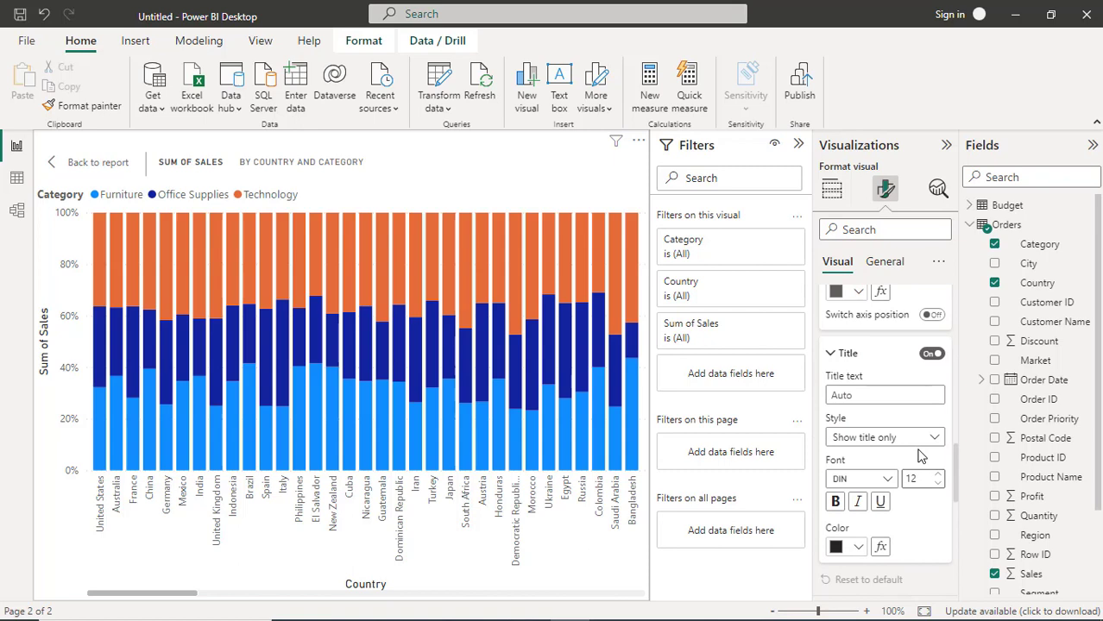
{"action": "scroll", "coordinate": [920, 457], "scroll_direction": "up", "scroll_amount": 4}
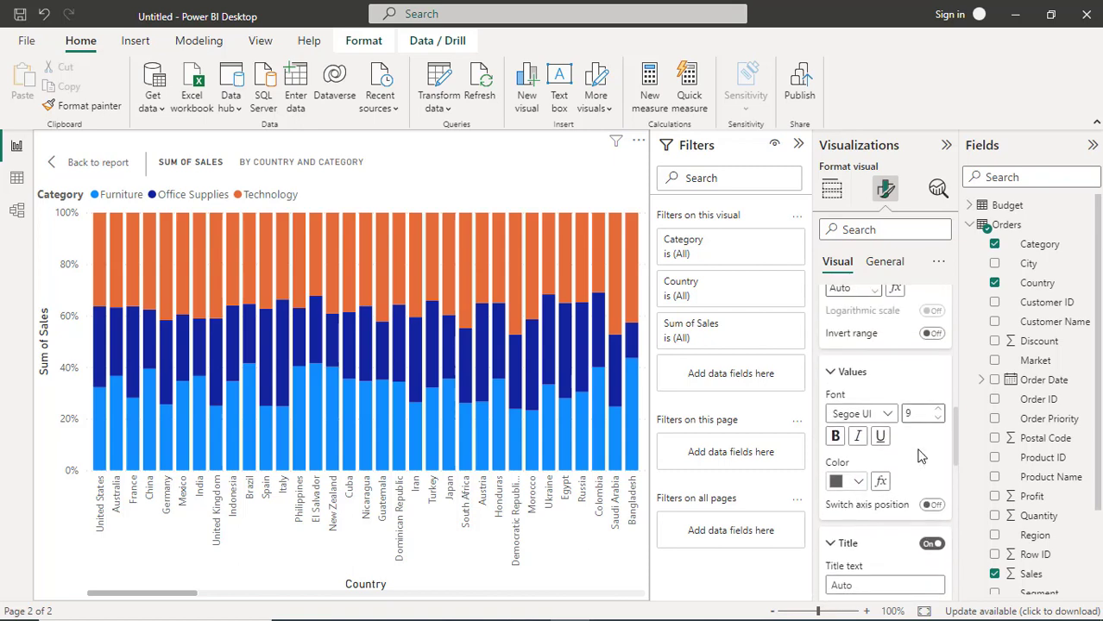
{"action": "left_click", "coordinate": [829, 378]}
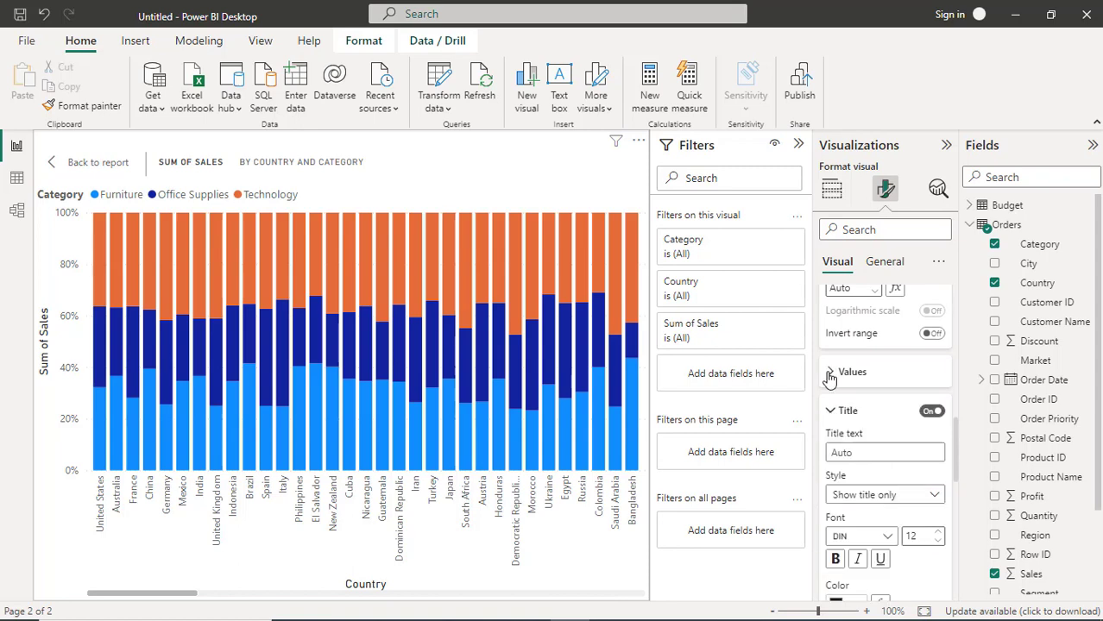
{"action": "left_click", "coordinate": [831, 417]}
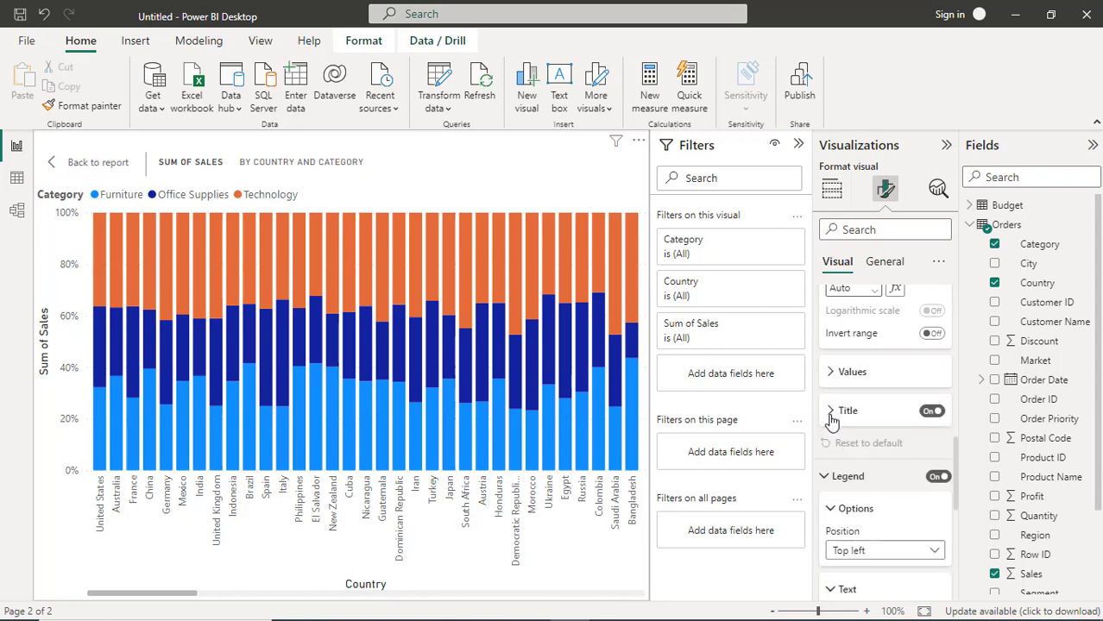
{"action": "left_click", "coordinate": [826, 479]}
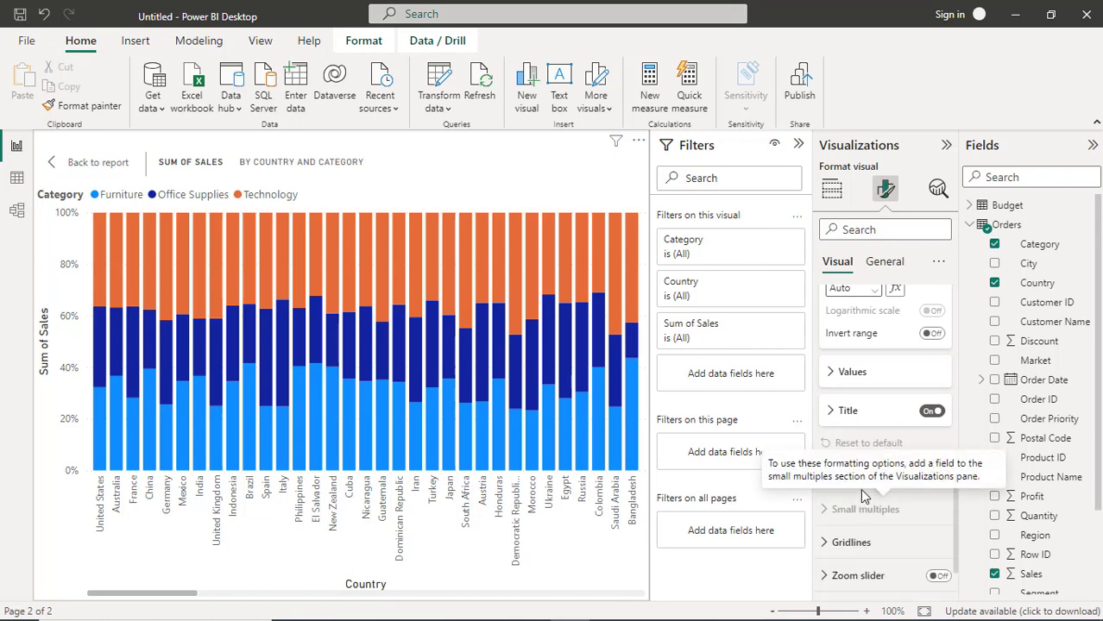
{"action": "scroll", "coordinate": [863, 496], "scroll_direction": "up", "scroll_amount": 3}
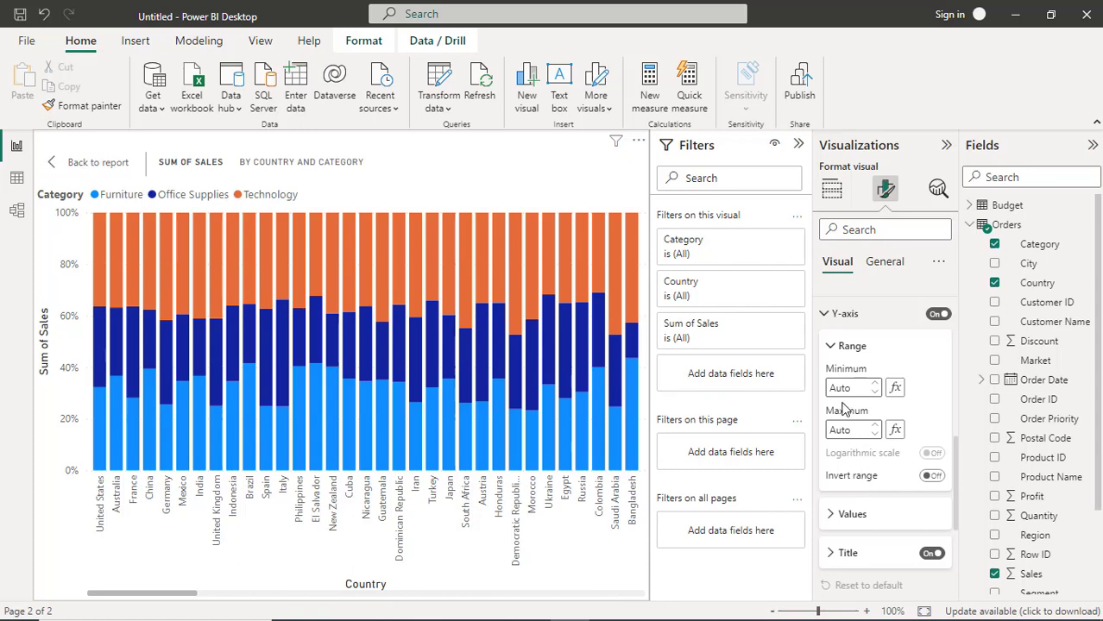
{"action": "left_click", "coordinate": [832, 347]}
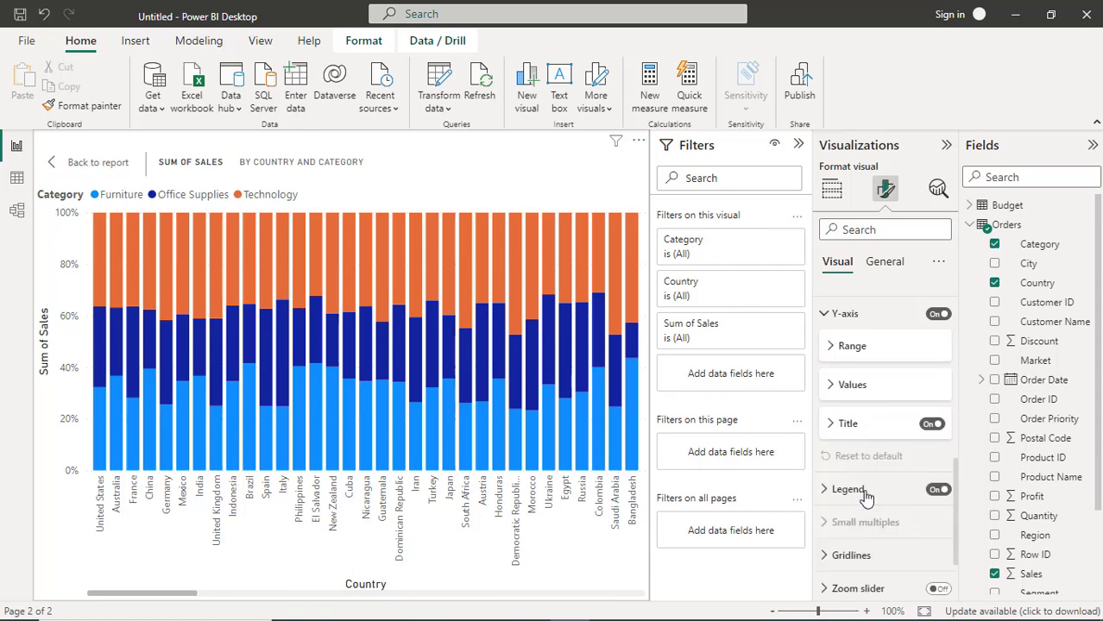
{"action": "left_click", "coordinate": [826, 318]}
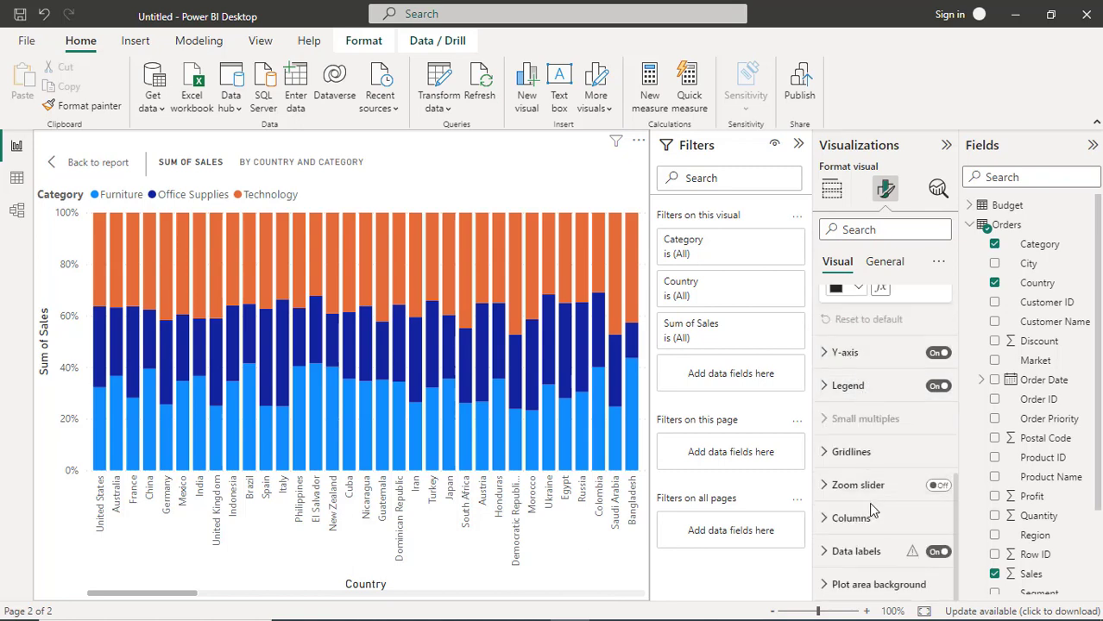
{"action": "mouse_move", "coordinate": [912, 557]}
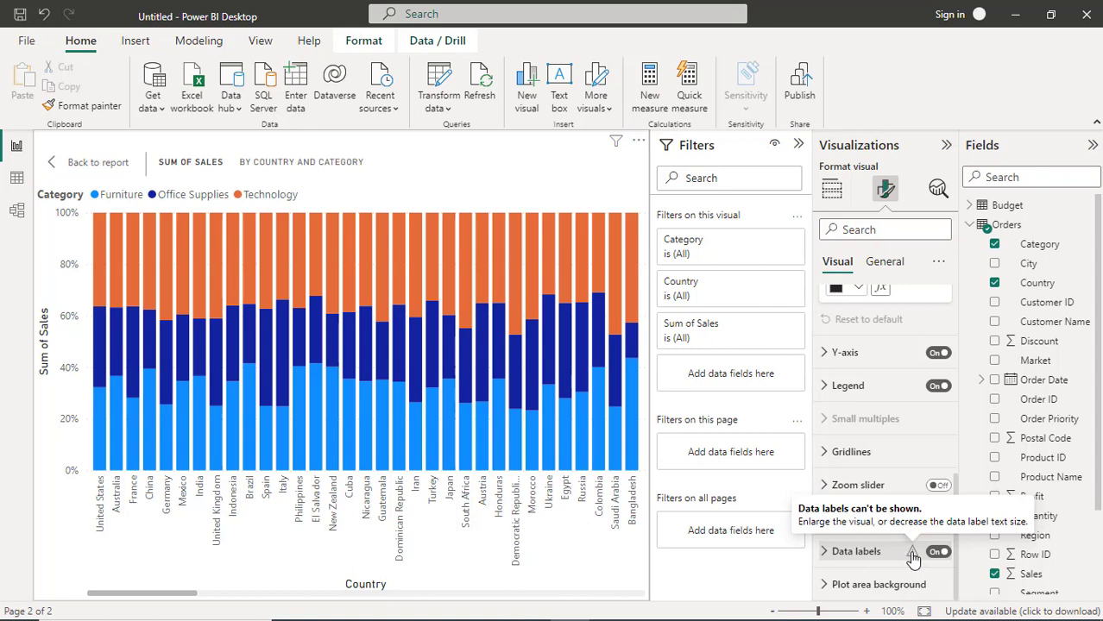
- Return from focus mode to the report page and switch the chart's data labels off and on again
{"action": "left_click", "coordinate": [76, 164]}
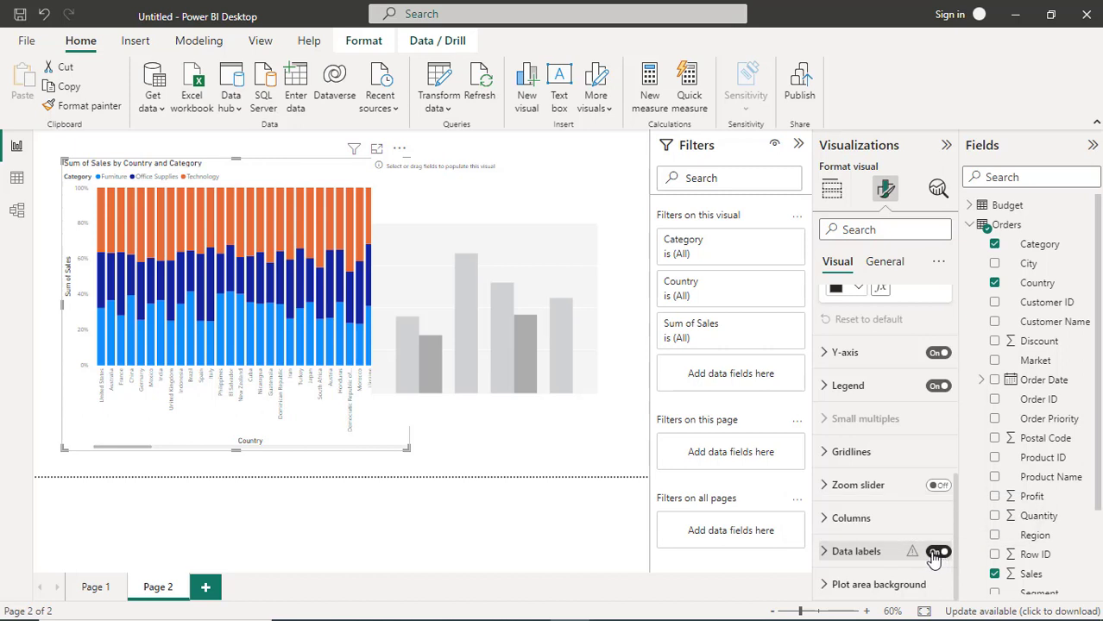
{"action": "left_click", "coordinate": [932, 556]}
{"action": "left_click", "coordinate": [939, 555]}
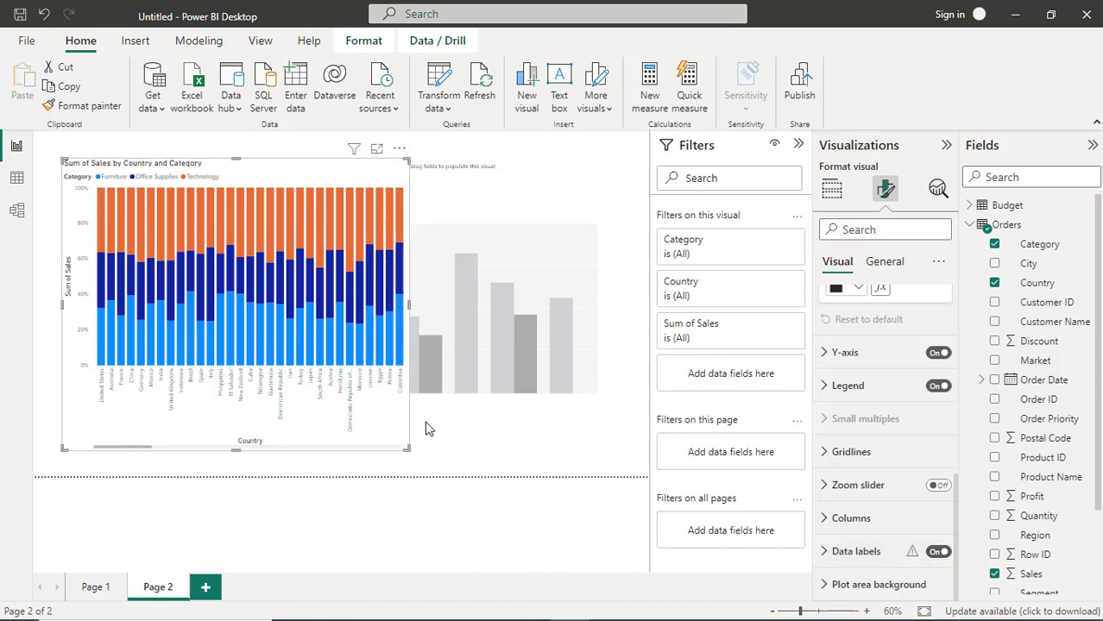
- Delete the empty column chart placeholder and enlarge the 100% stacked column chart to span the page width
{"action": "left_click", "coordinate": [470, 352]}
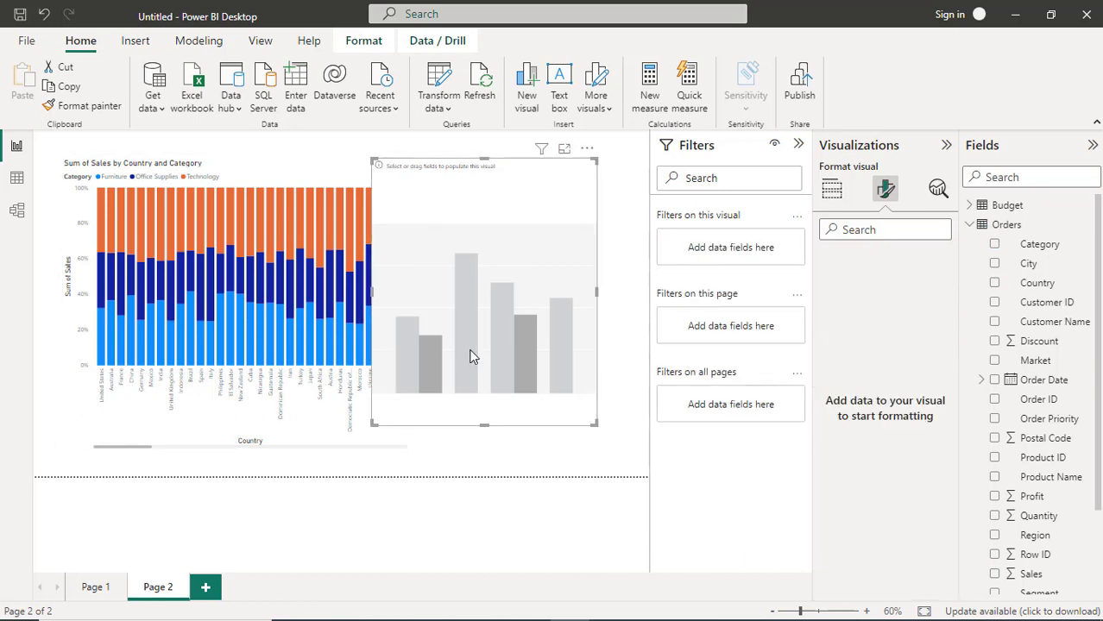
{"action": "key", "text": "Delete"}
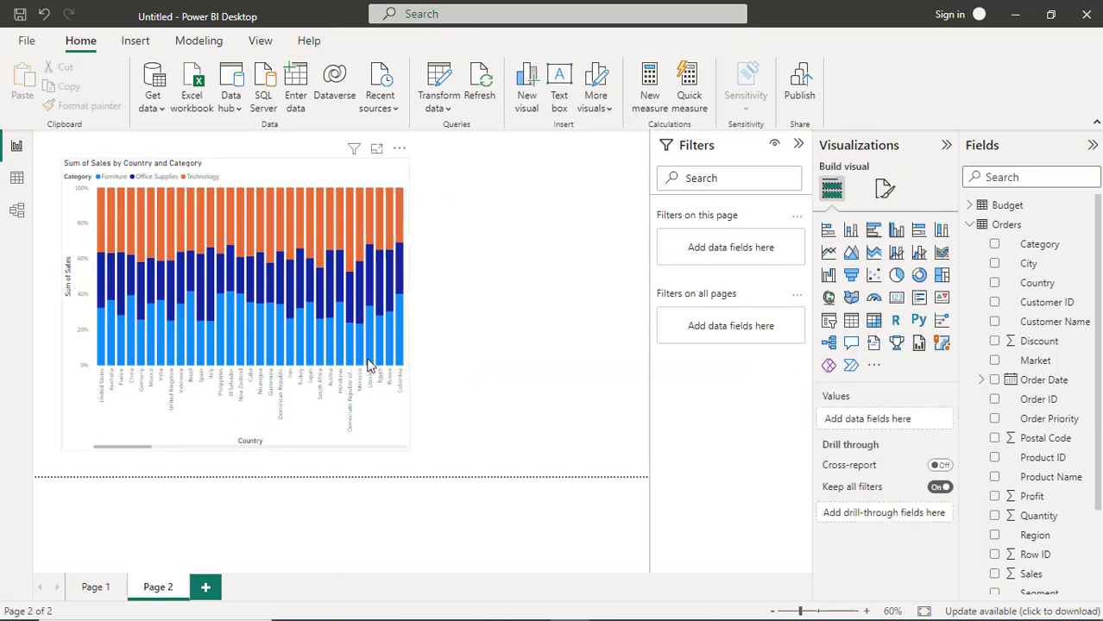
{"action": "left_click", "coordinate": [372, 365]}
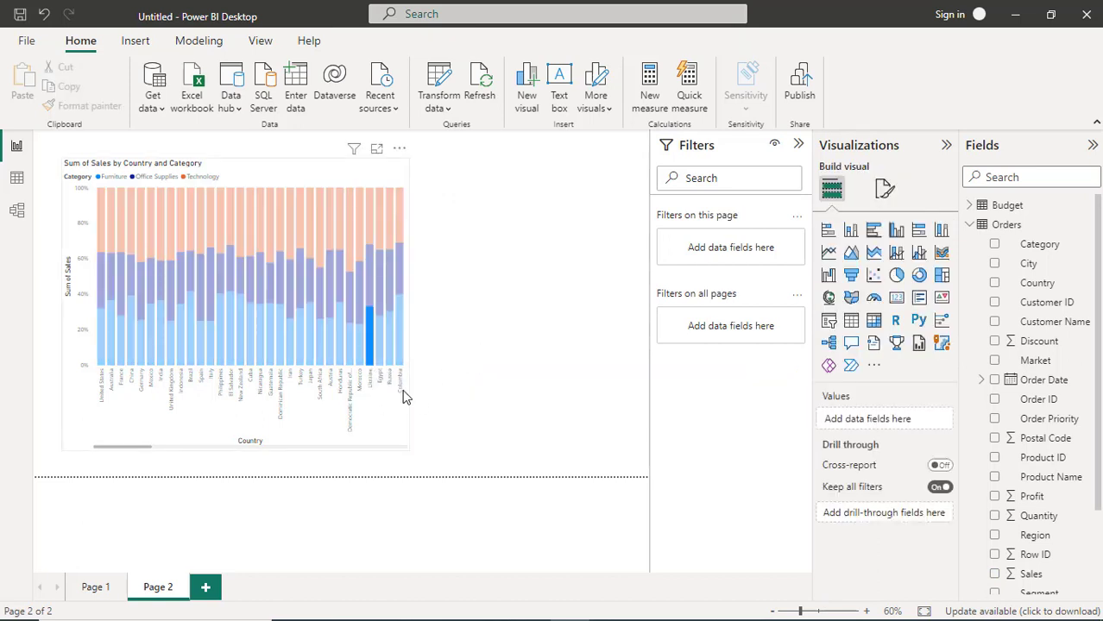
{"action": "left_click", "coordinate": [393, 175]}
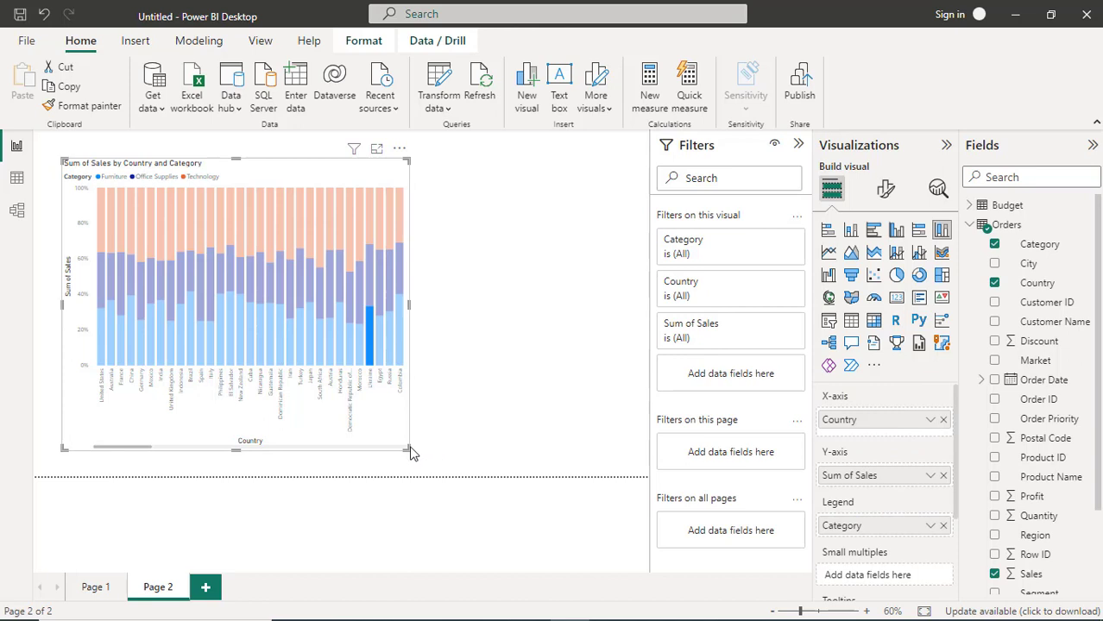
{"action": "left_click_drag", "start_coordinate": [414, 448], "coordinate": [637, 457]}
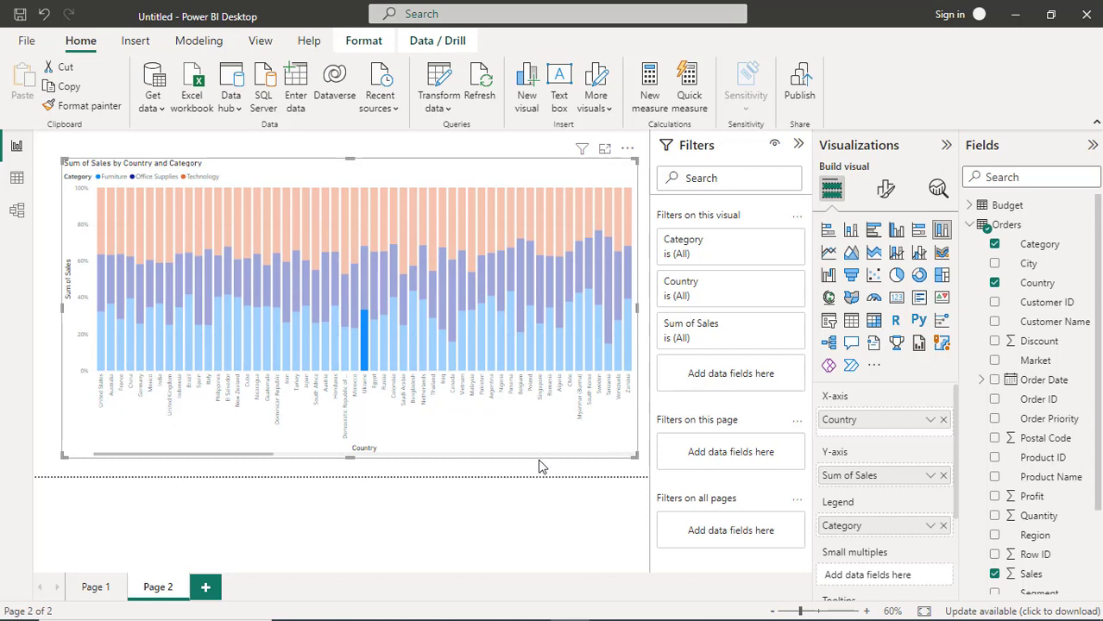
{"action": "left_click", "coordinate": [531, 505]}
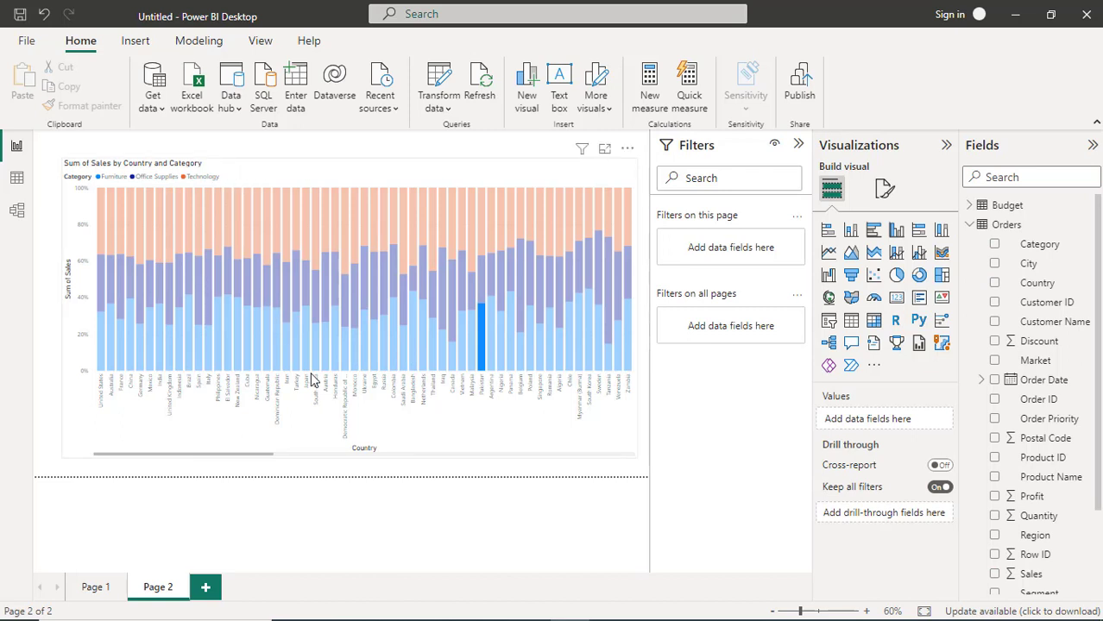
- Open the enlarged chart's formatting options, switch data labels off and on again, and check their warning
{"action": "left_click", "coordinate": [876, 191]}
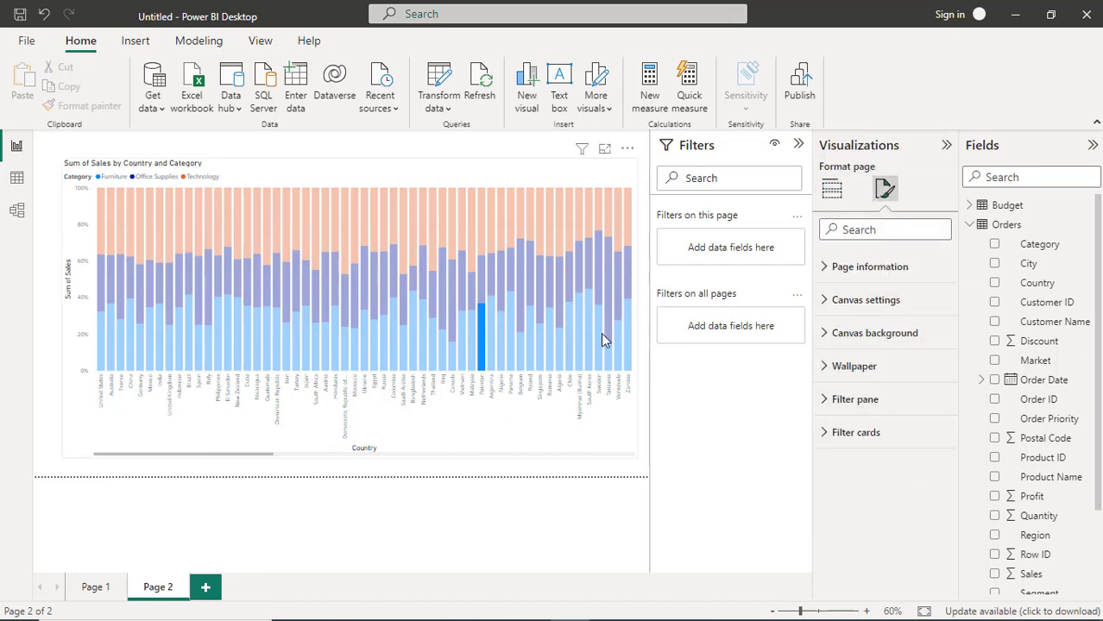
{"action": "left_click", "coordinate": [462, 447]}
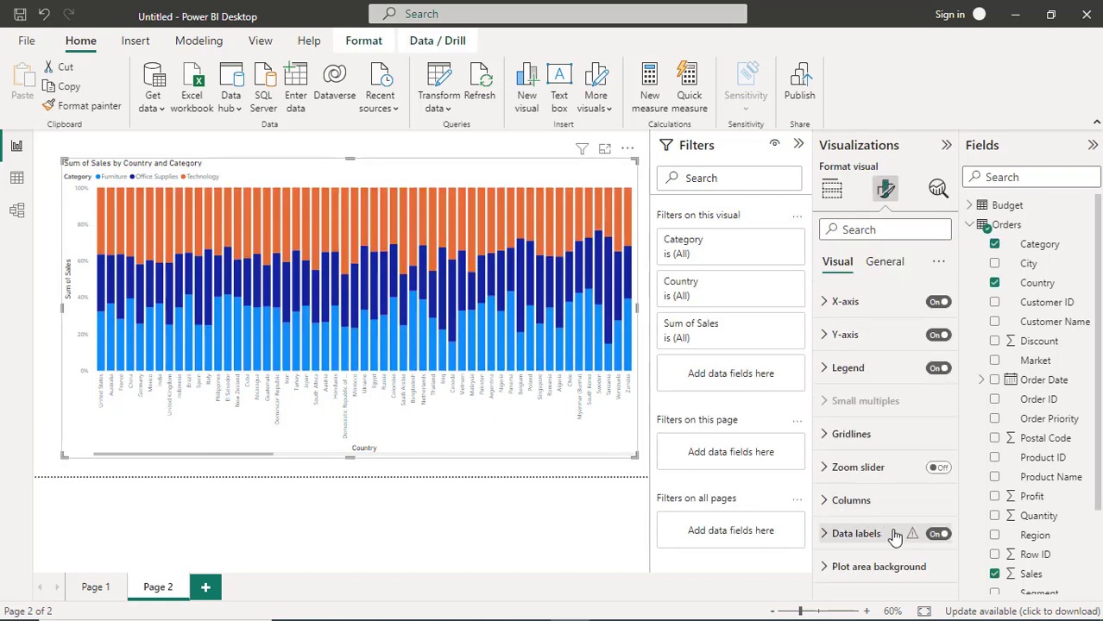
{"action": "left_click", "coordinate": [937, 536]}
{"action": "left_click", "coordinate": [828, 506]}
{"action": "left_click", "coordinate": [828, 504]}
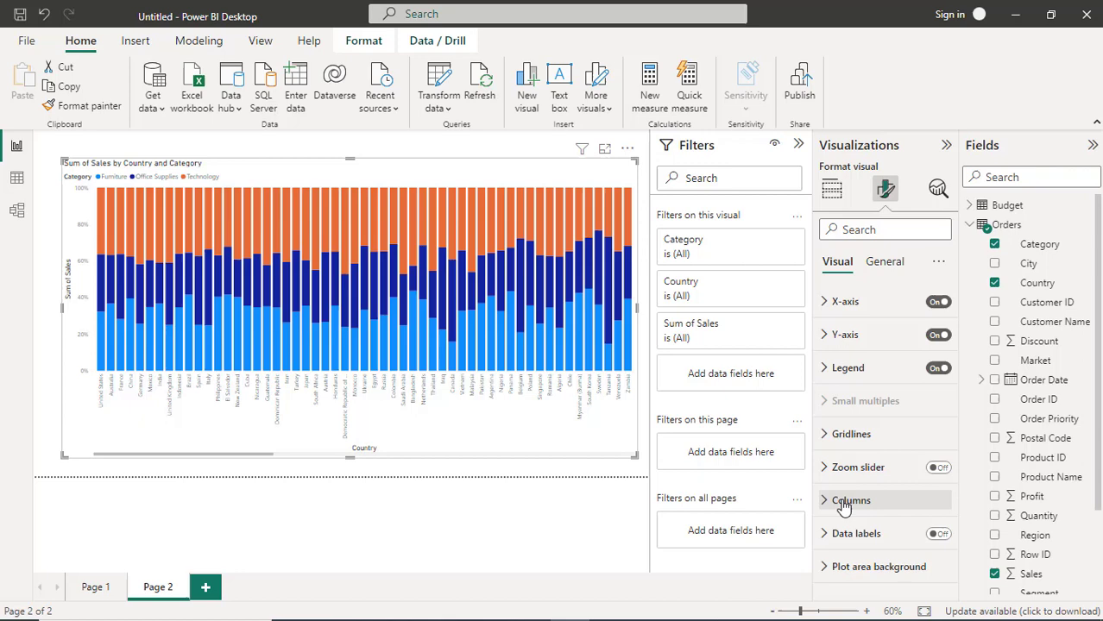
{"action": "left_click", "coordinate": [941, 535]}
{"action": "mouse_move", "coordinate": [913, 539]}
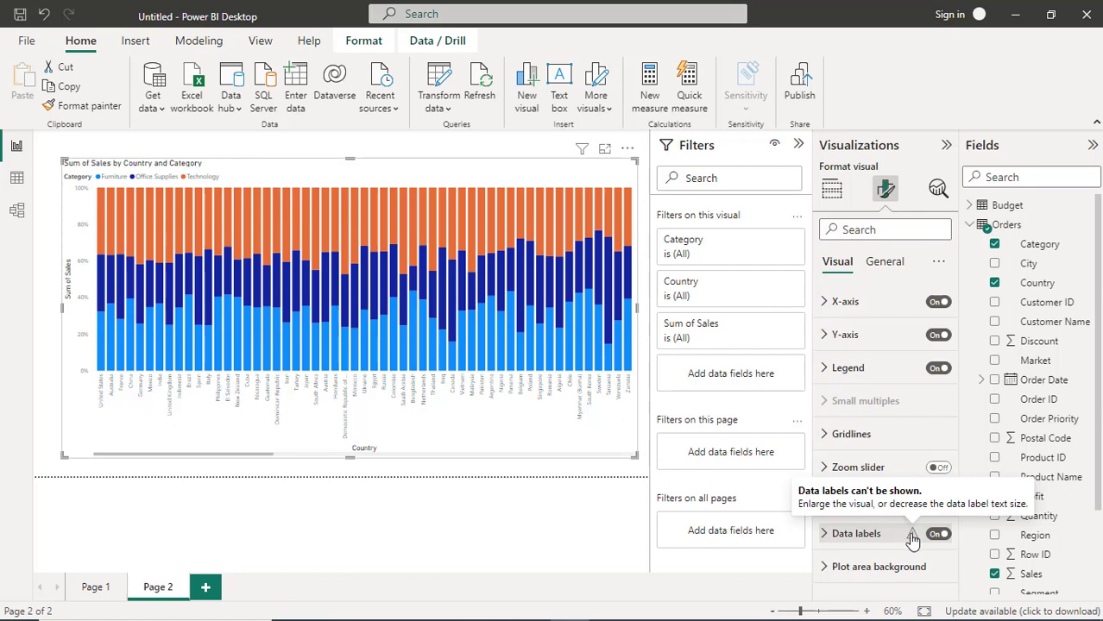
- Set the data label values to bold at font size 8, and return to the chart's field settings
{"action": "left_click", "coordinate": [824, 535]}
{"action": "scroll", "coordinate": [841, 561], "scroll_direction": "down", "scroll_amount": 2}
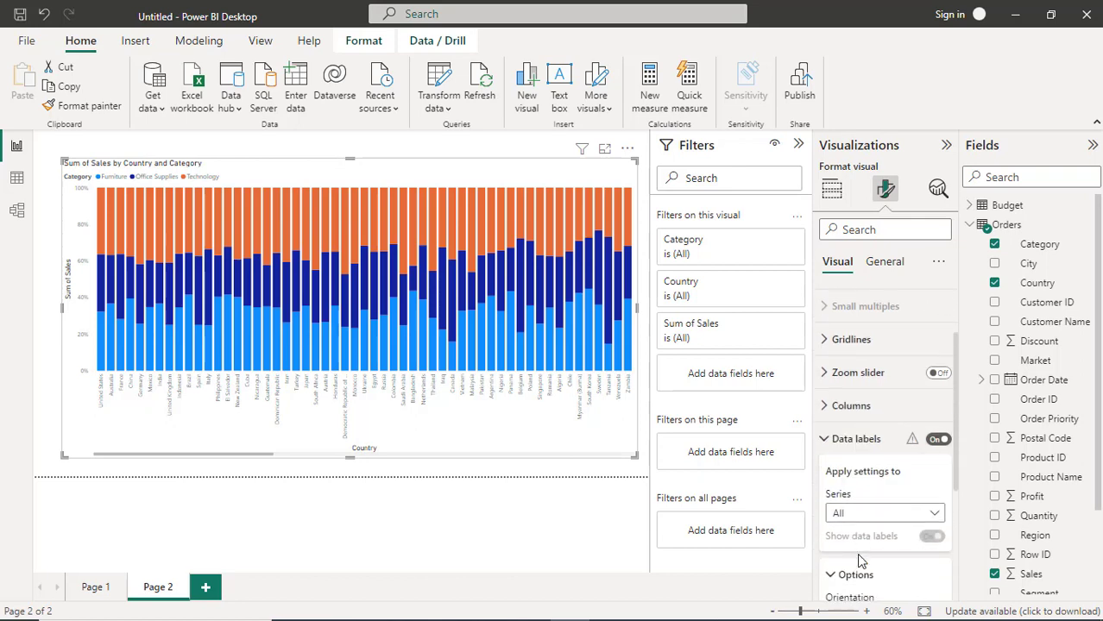
{"action": "scroll", "coordinate": [859, 562], "scroll_direction": "down", "scroll_amount": 2}
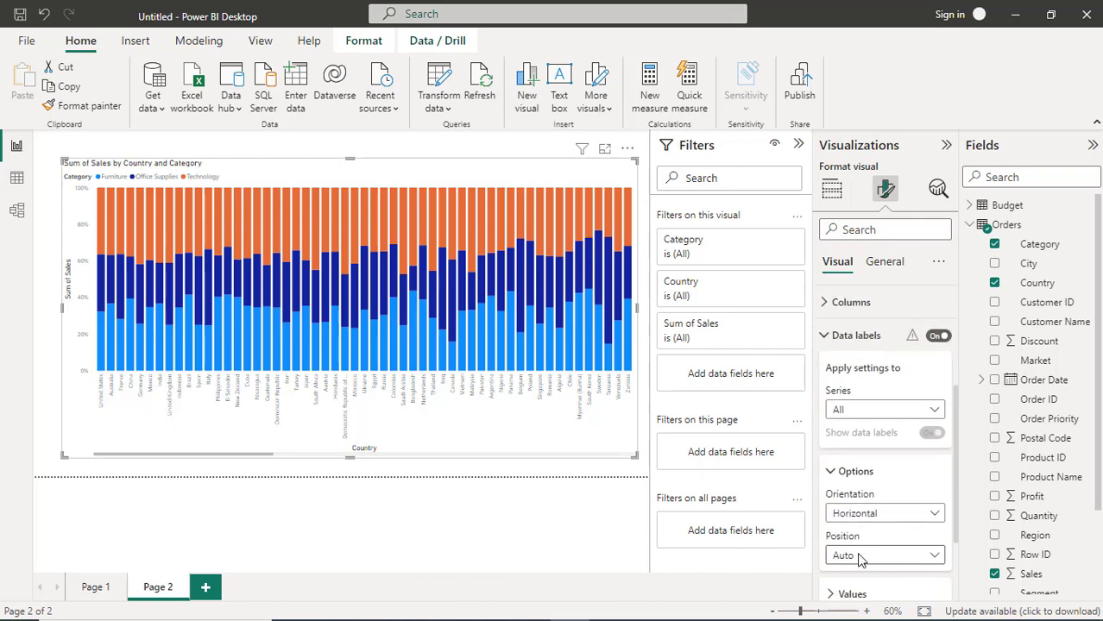
{"action": "scroll", "coordinate": [858, 562], "scroll_direction": "down", "scroll_amount": 1}
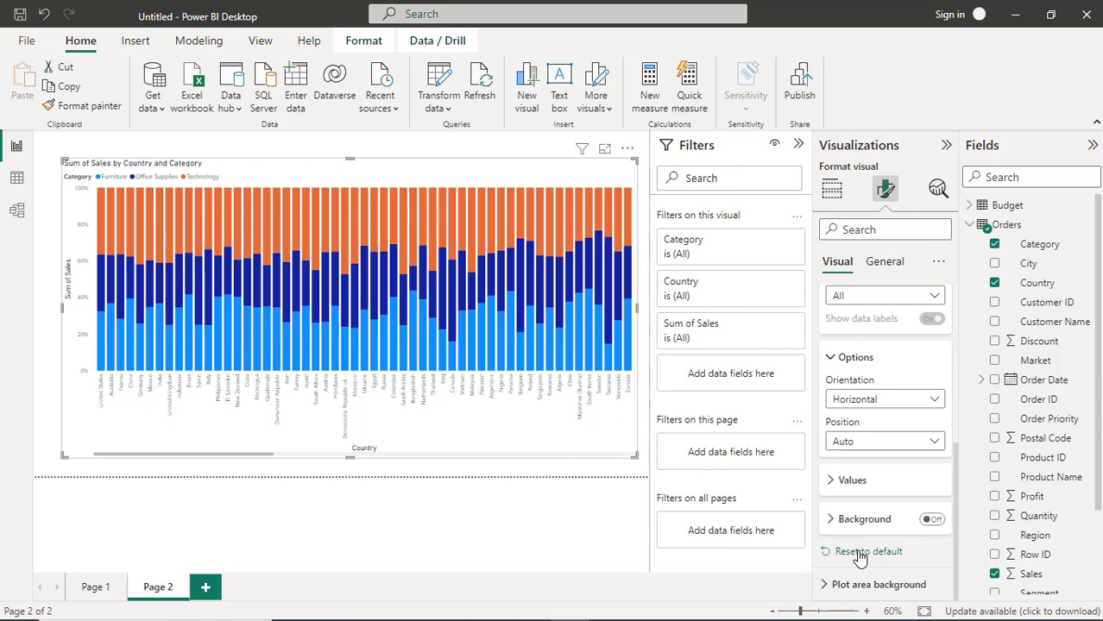
{"action": "left_click", "coordinate": [831, 482]}
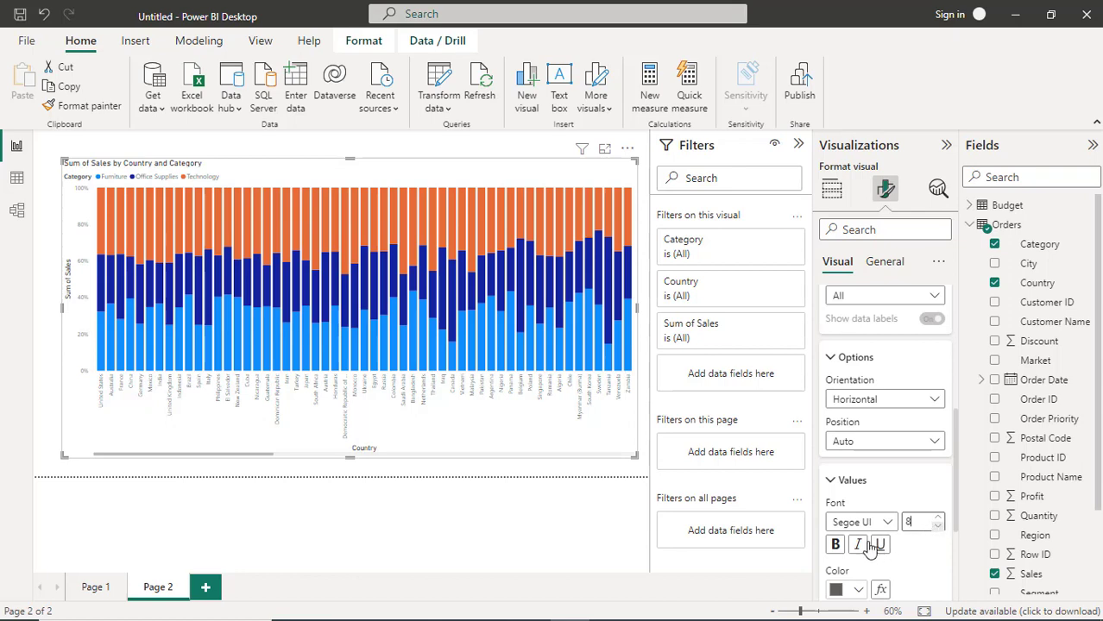
{"action": "left_click", "coordinate": [835, 546]}
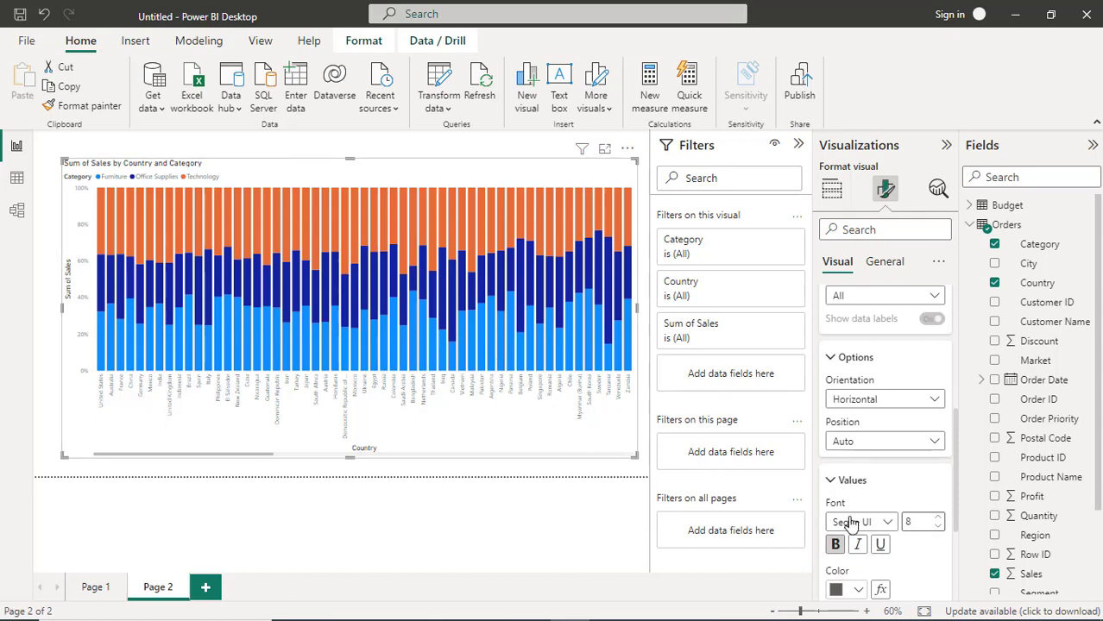
{"action": "scroll", "coordinate": [858, 518], "scroll_direction": "down", "scroll_amount": 5}
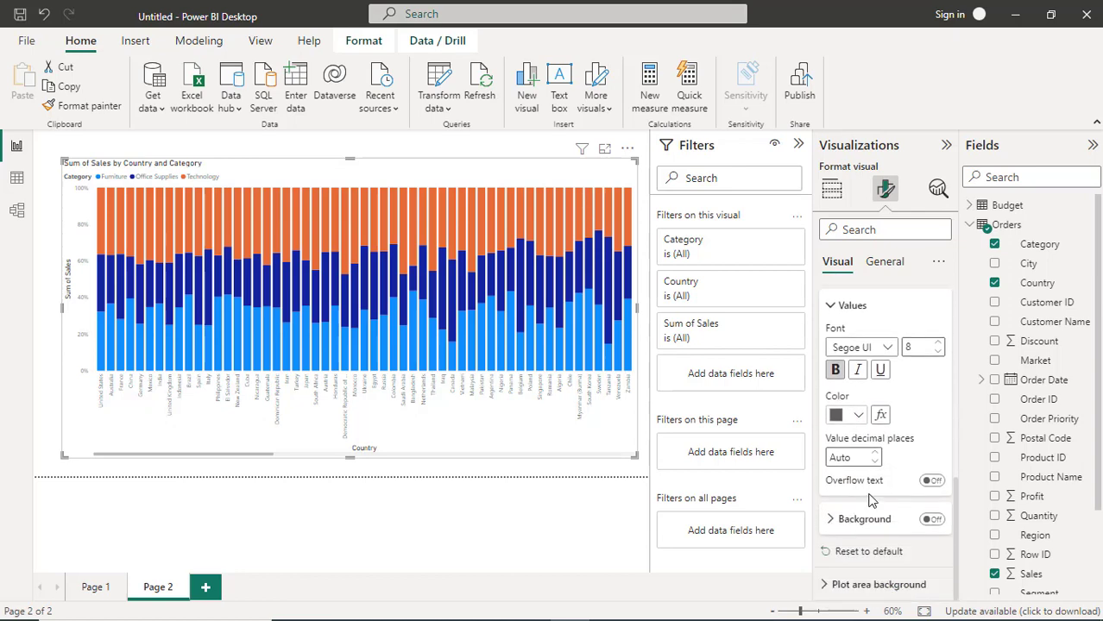
{"action": "scroll", "coordinate": [855, 492], "scroll_direction": "up", "scroll_amount": 10}
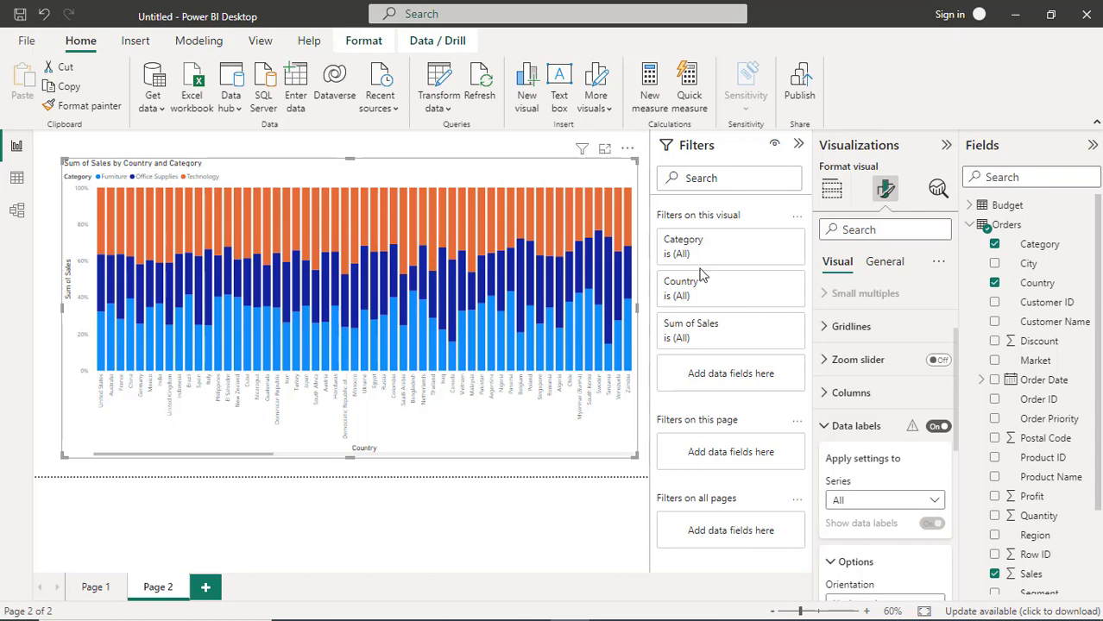
{"action": "left_click", "coordinate": [832, 192]}
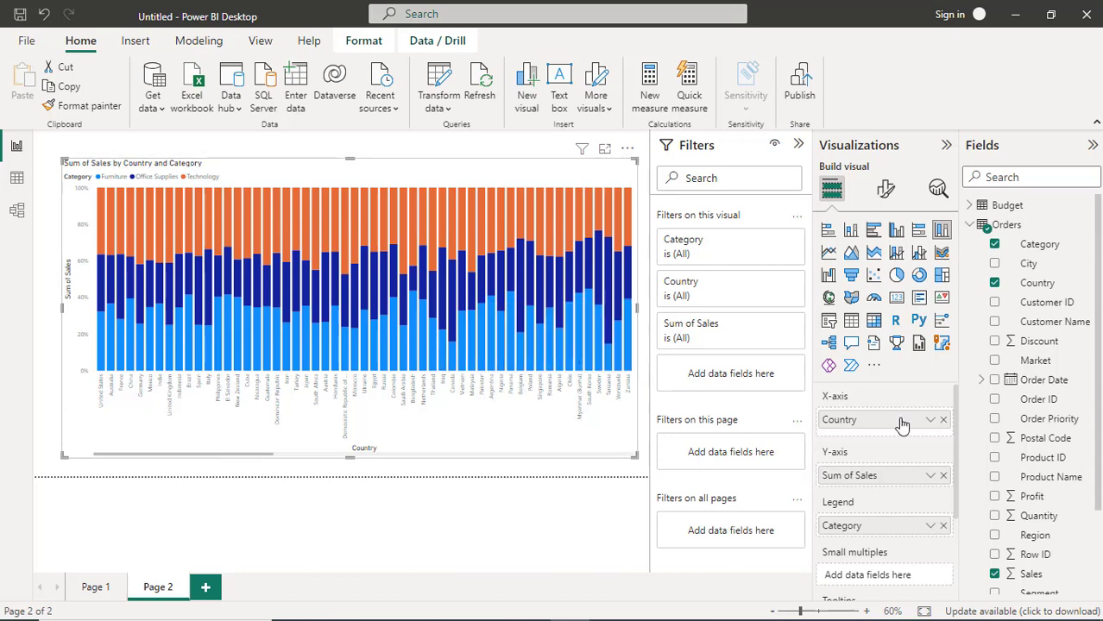
- Set the X-axis values of the 100% stacked column chart to bold at font size 16, and check the font color choices
{"action": "left_click", "coordinate": [887, 193]}
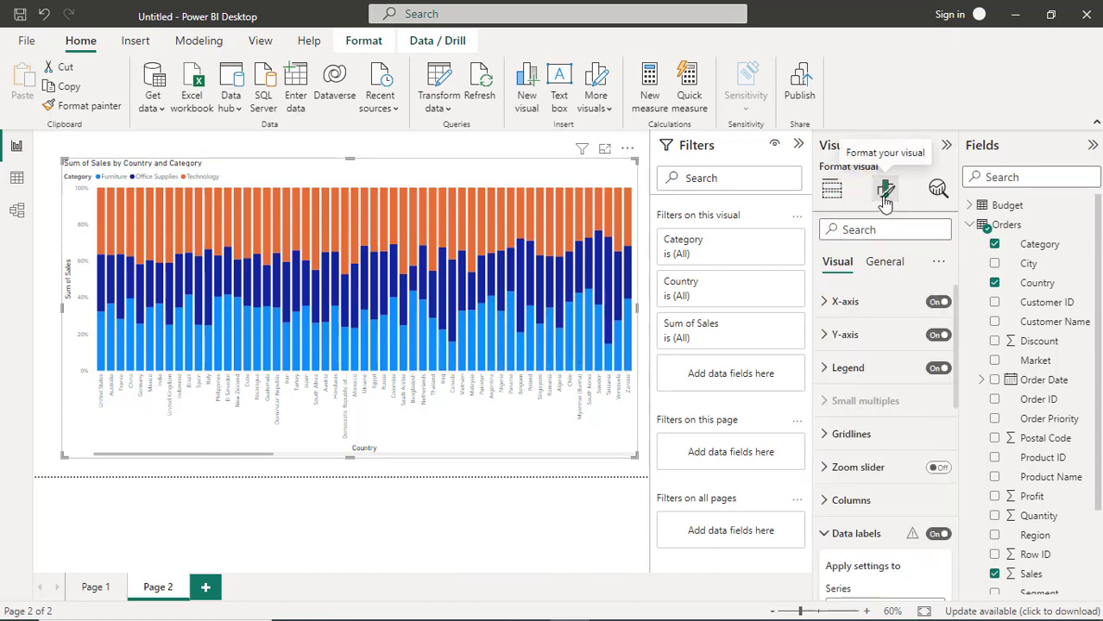
{"action": "left_click", "coordinate": [826, 303]}
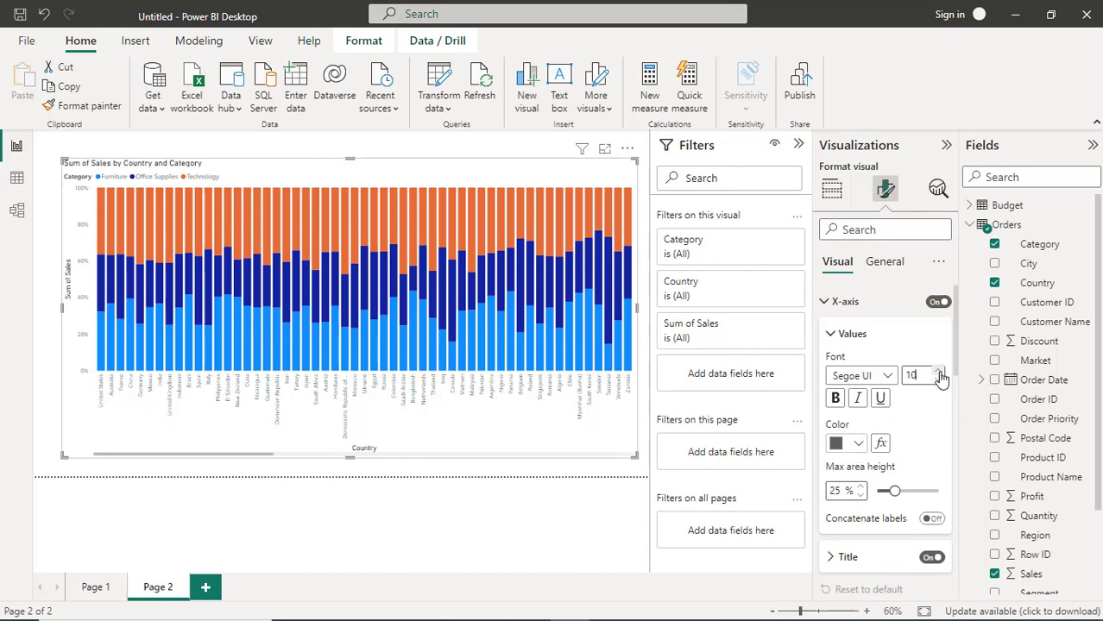
{"action": "left_click", "coordinate": [939, 373]}
{"action": "left_click", "coordinate": [940, 380]}
{"action": "left_click", "coordinate": [939, 380]}
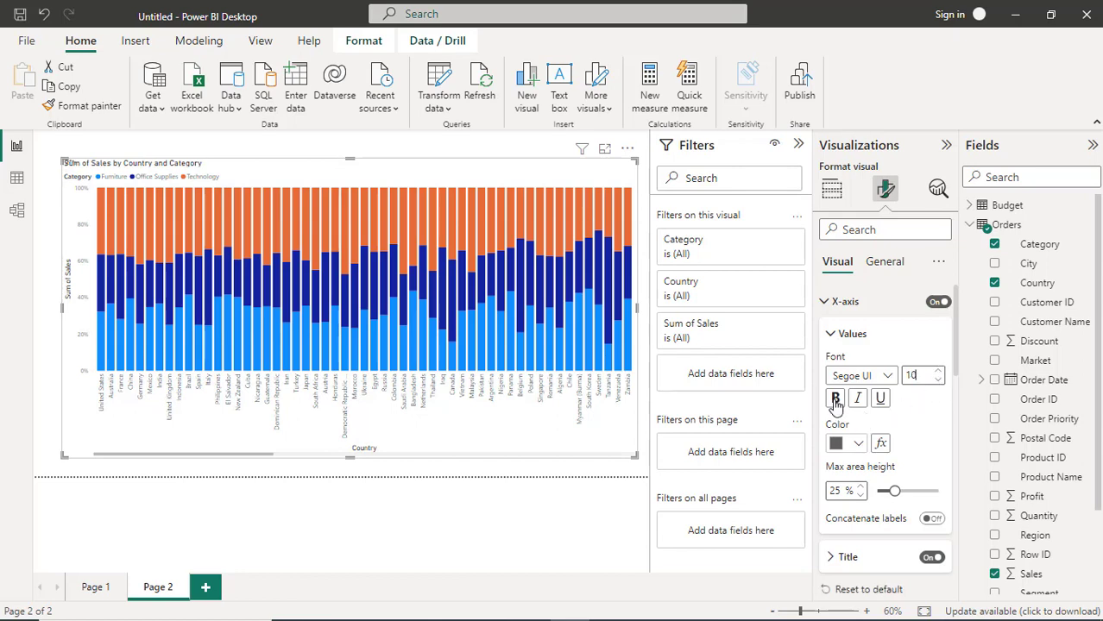
{"action": "left_click", "coordinate": [834, 398]}
{"action": "left_click", "coordinate": [836, 400]}
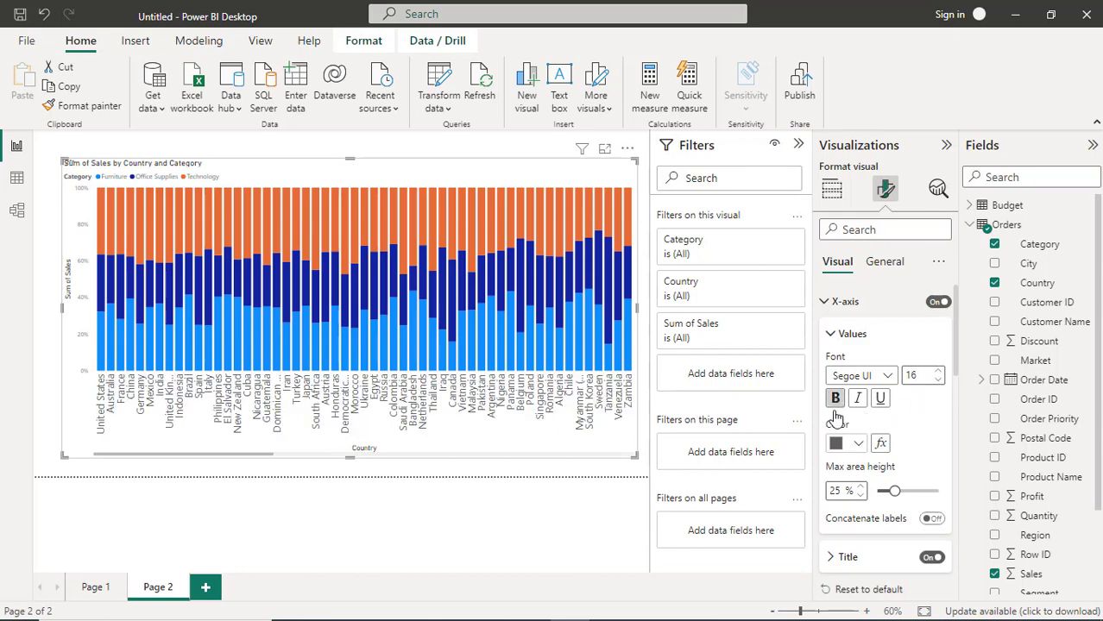
{"action": "left_click", "coordinate": [857, 445]}
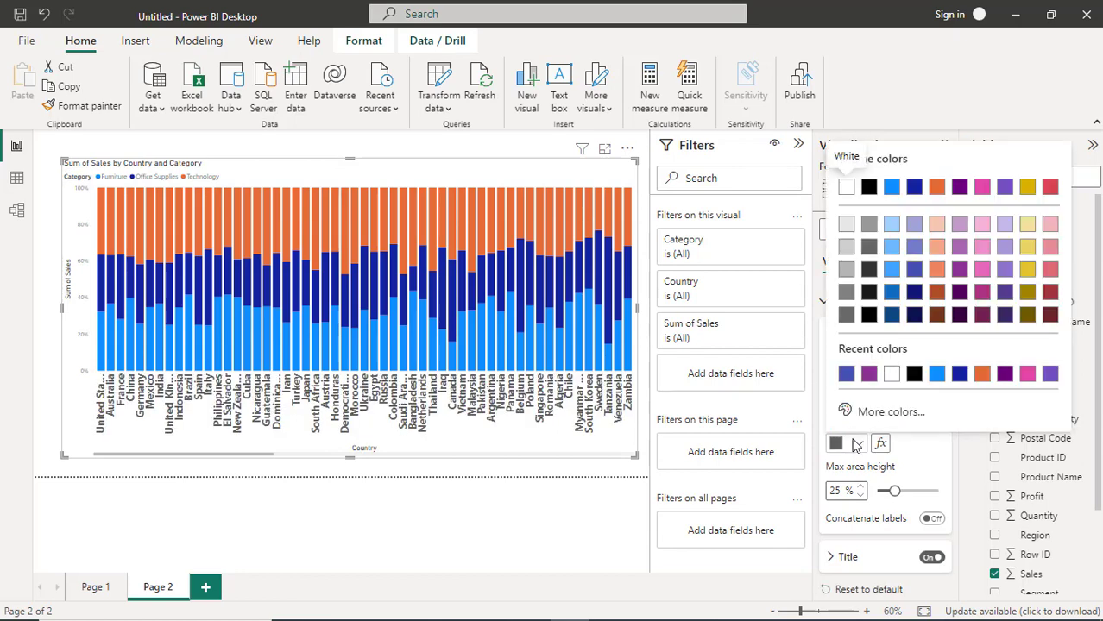
{"action": "left_click", "coordinate": [820, 408]}
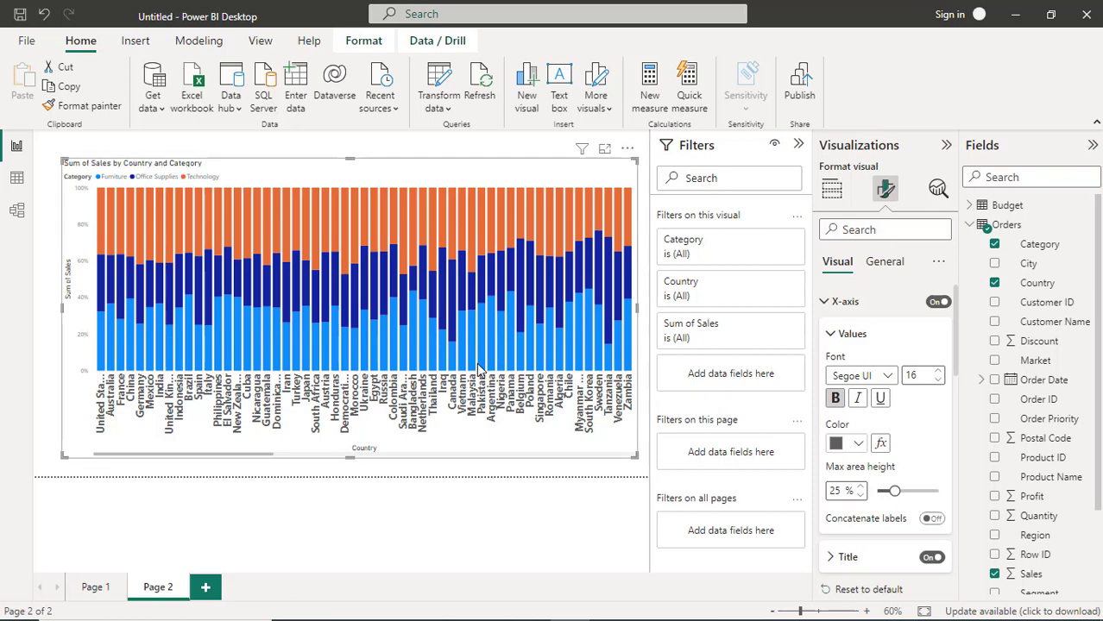
- Exclude the Nigeria, Germany and Italy Office Supplies, Japan and Vietnam Furniture, and Philippines and Netherlands Technology segments from the chart
{"action": "left_click", "coordinate": [501, 283]}
{"action": "mouse_move", "coordinate": [482, 313]}
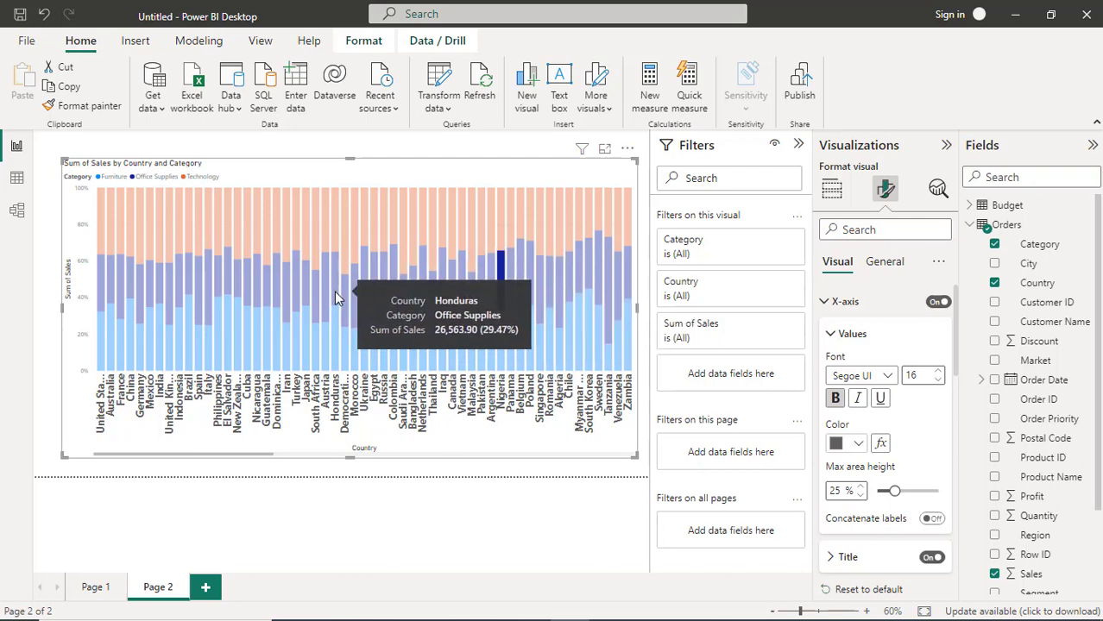
{"action": "left_click", "coordinate": [306, 328]}
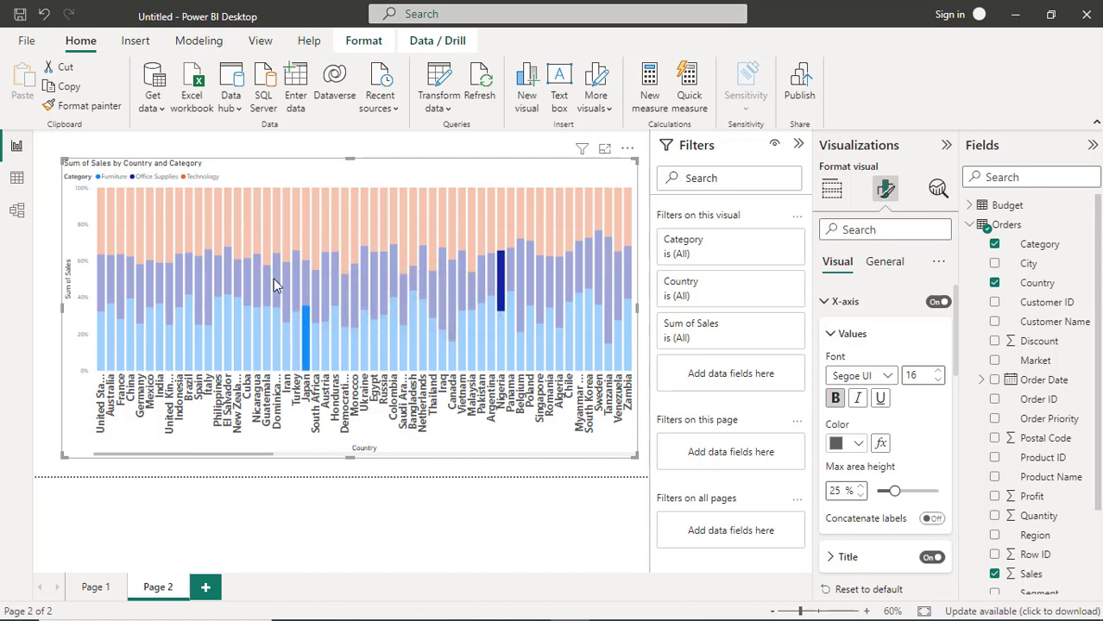
{"action": "mouse_move", "coordinate": [218, 231]}
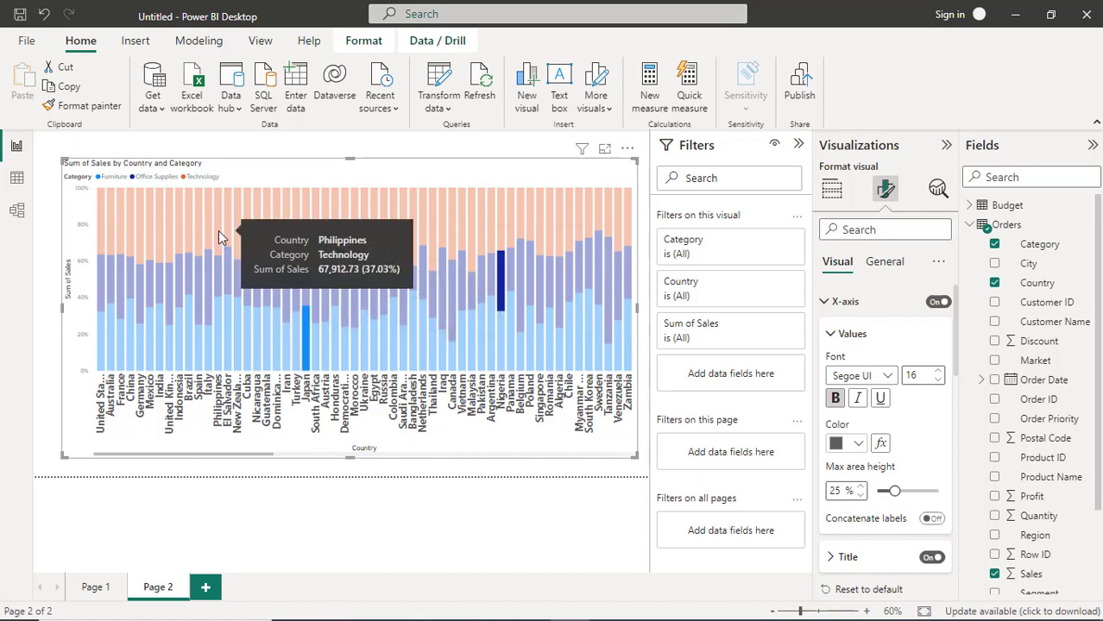
{"action": "left_click", "coordinate": [219, 230], "text": "ctrl"}
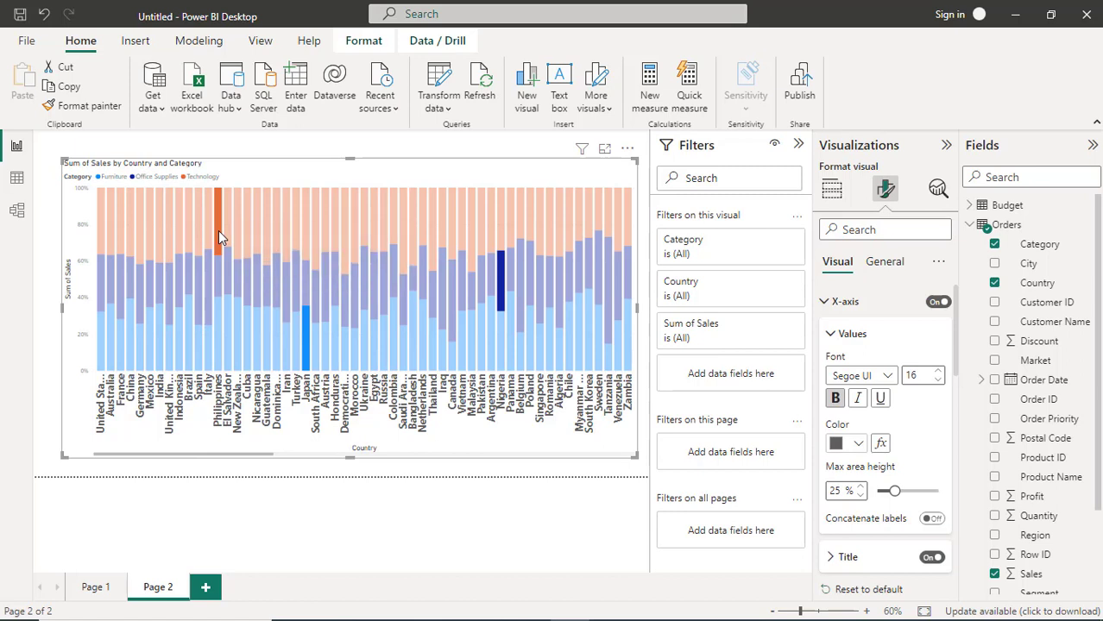
{"action": "mouse_move", "coordinate": [150, 249]}
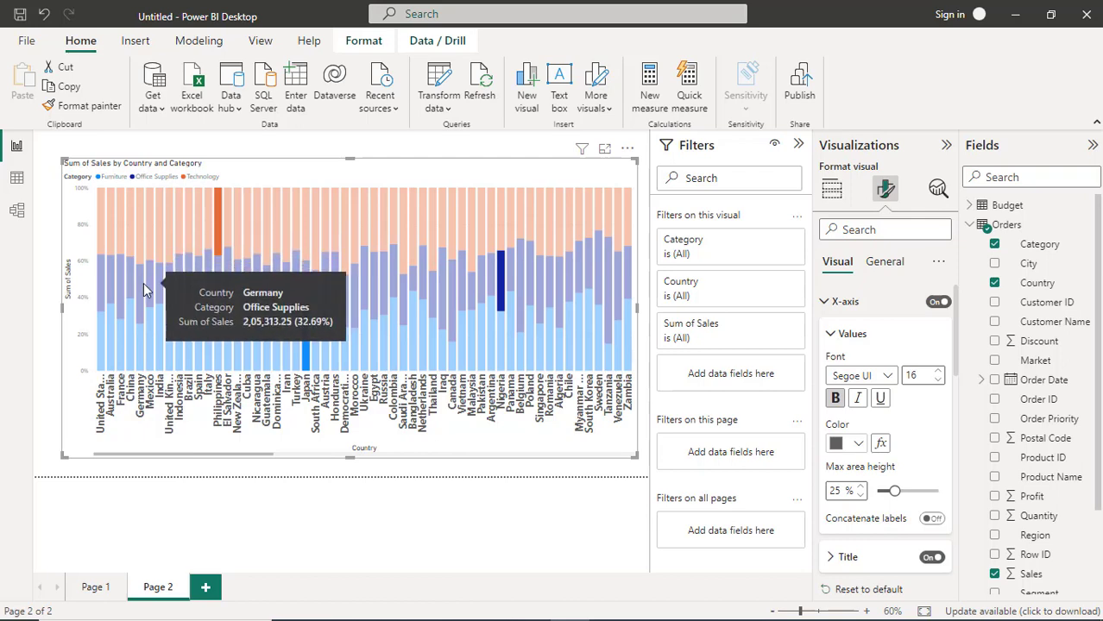
{"action": "left_click", "coordinate": [143, 282], "text": "ctrl"}
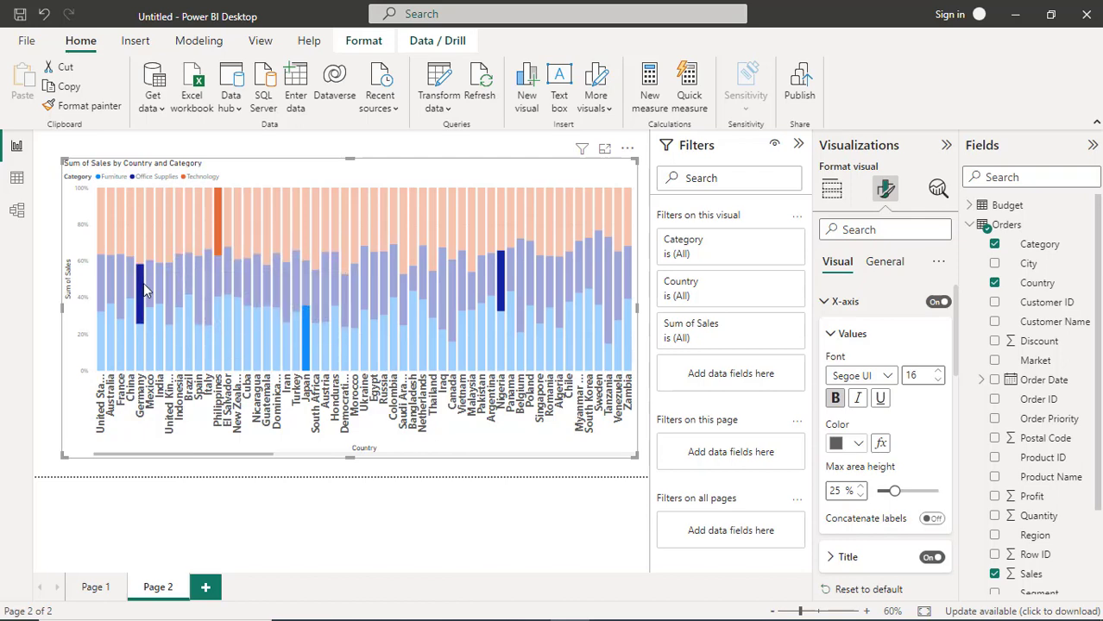
{"action": "left_click", "coordinate": [206, 291], "text": "ctrl"}
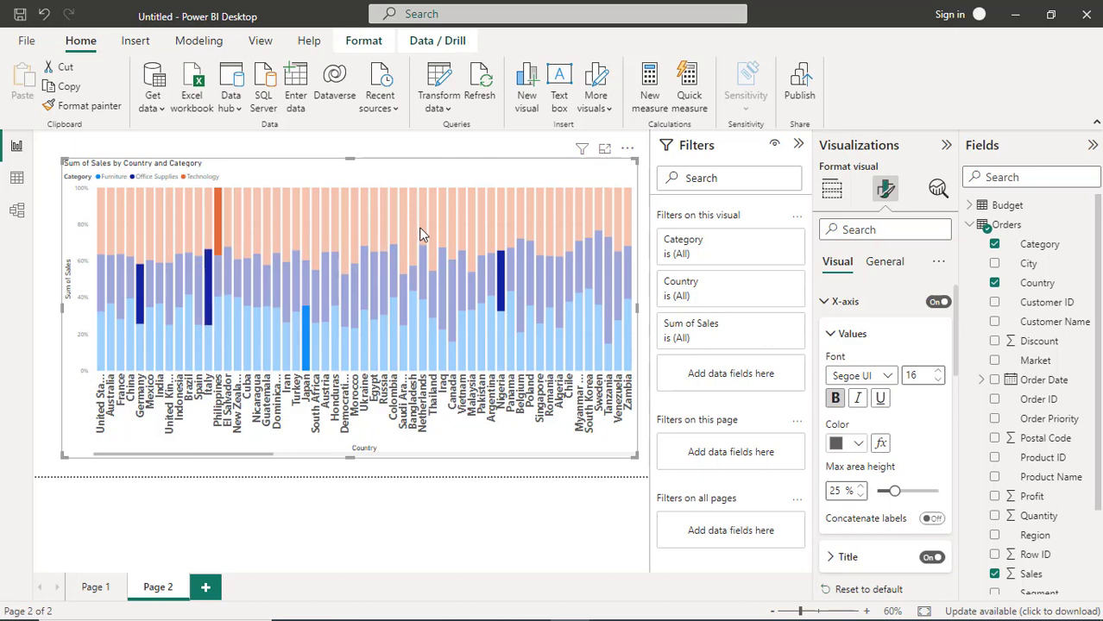
{"action": "left_click", "coordinate": [419, 227], "text": "ctrl"}
{"action": "right_click", "coordinate": [303, 336]}
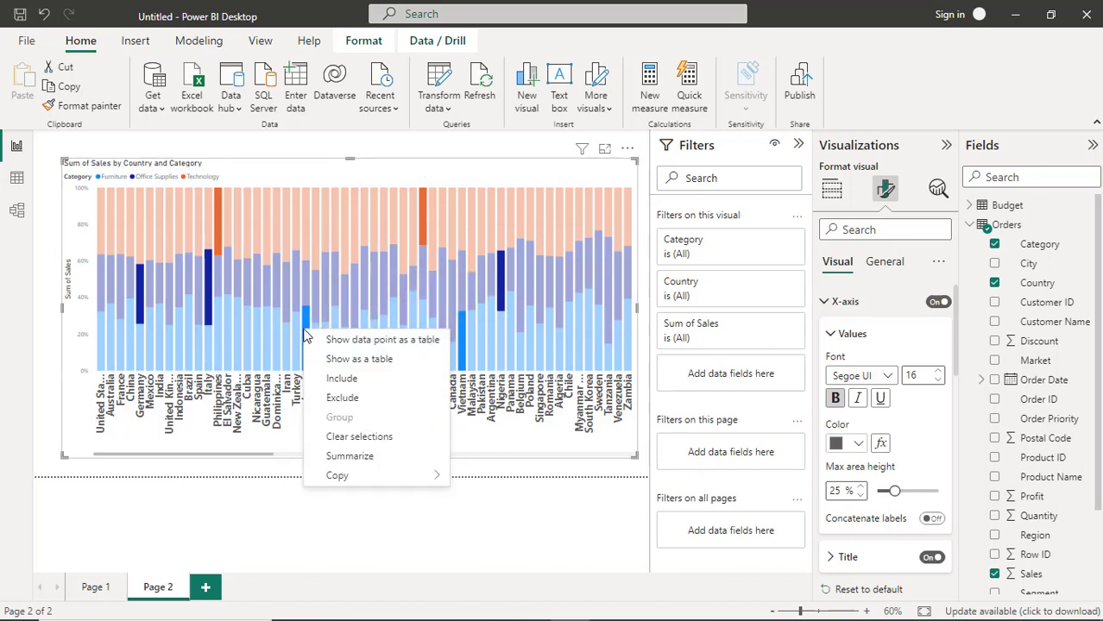
{"action": "left_click", "coordinate": [343, 397]}
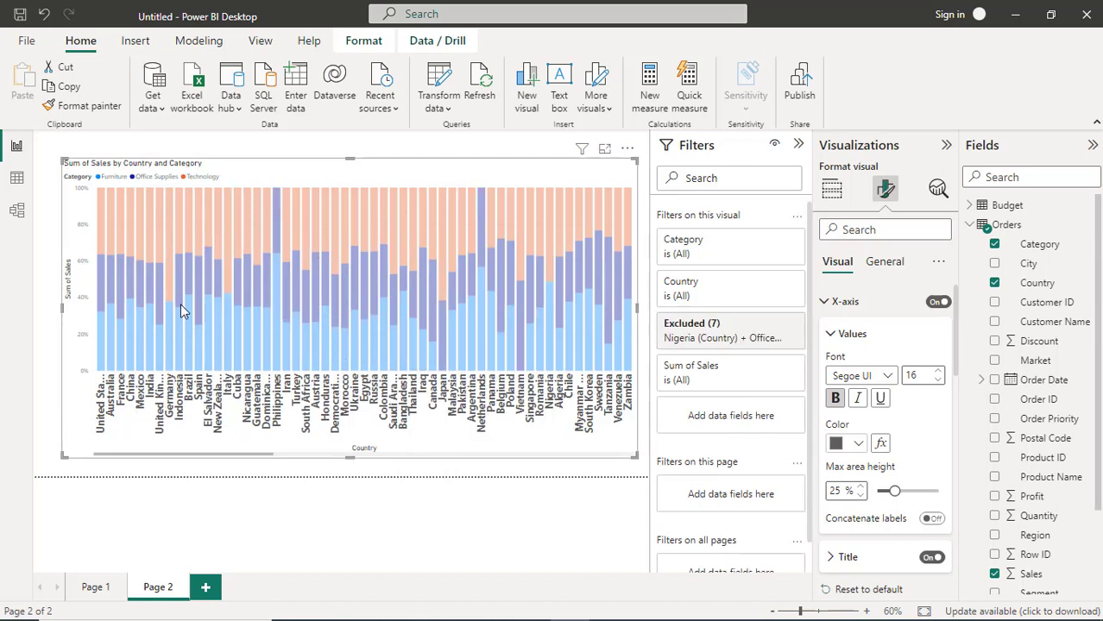
- Select assorted category segments across countries, from United States Technology to Romania Technology and Office Supplies, and include only those data points in the chart
{"action": "mouse_move", "coordinate": [168, 308]}
{"action": "left_click", "coordinate": [103, 247], "text": "ctrl"}
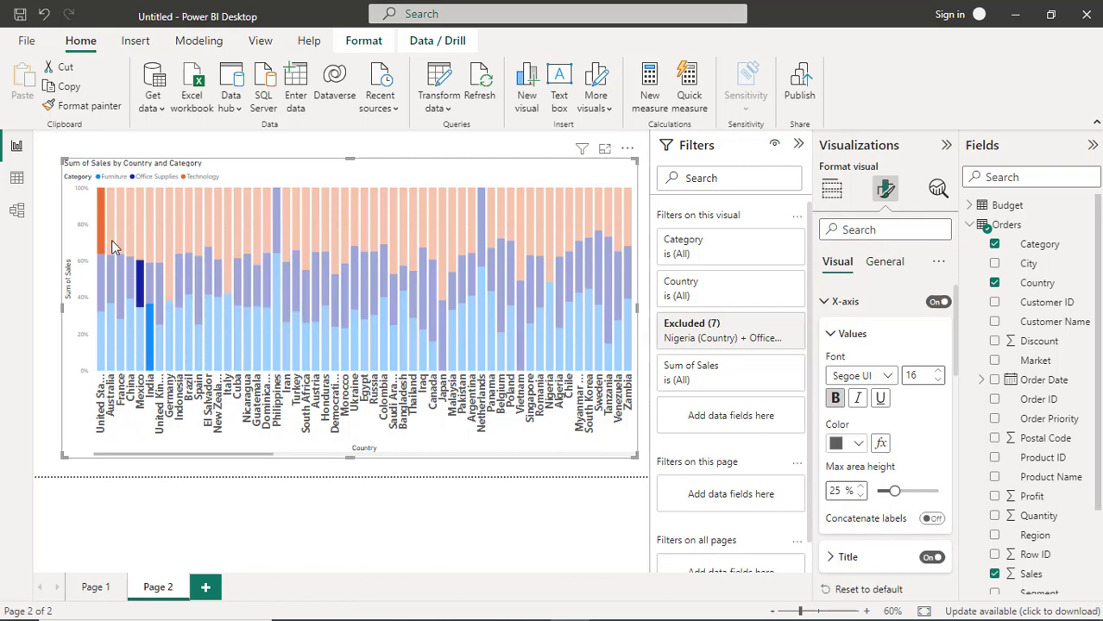
{"action": "left_click", "coordinate": [160, 248], "text": "ctrl"}
{"action": "left_click", "coordinate": [216, 345], "text": "ctrl"}
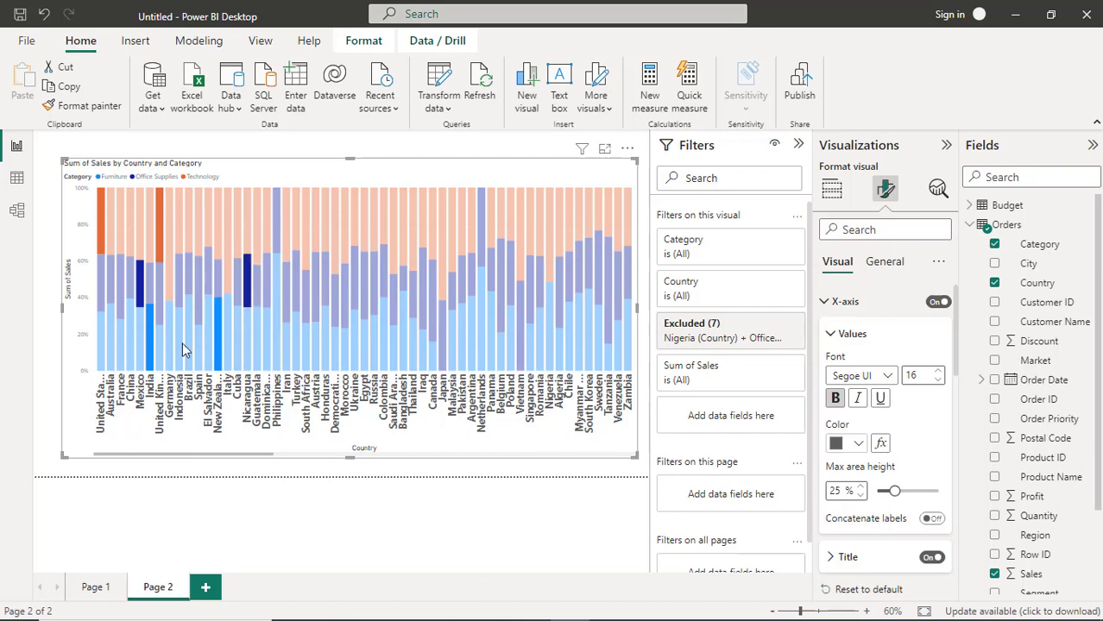
{"action": "left_click", "coordinate": [181, 343], "text": "ctrl"}
{"action": "left_click", "coordinate": [198, 240], "text": "ctrl"}
{"action": "left_click", "coordinate": [295, 300], "text": "ctrl"}
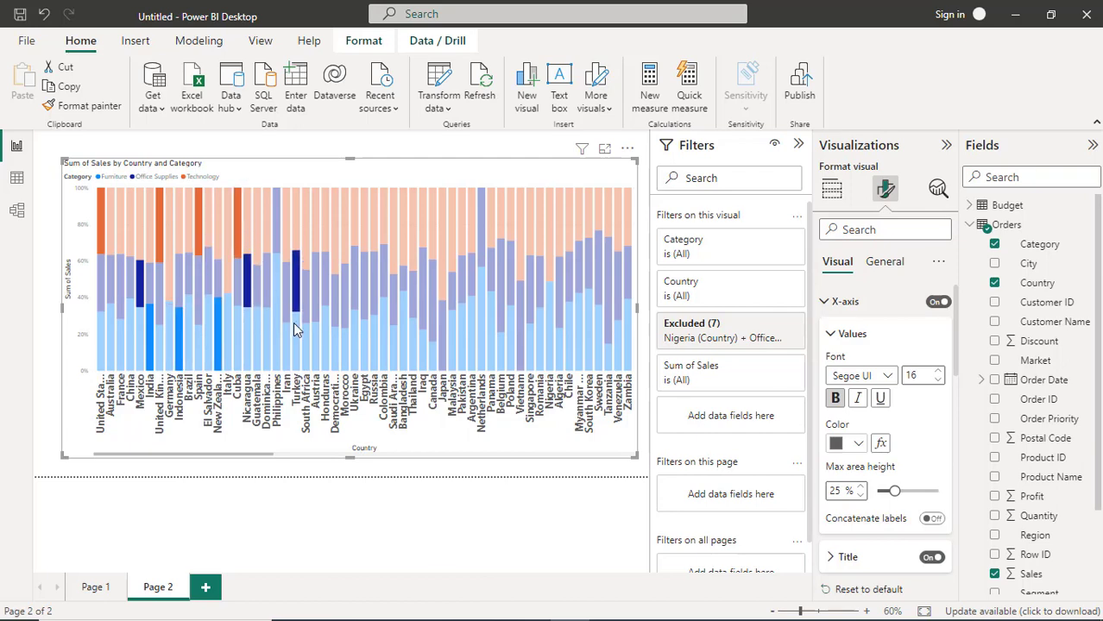
{"action": "left_click", "coordinate": [281, 338], "text": "ctrl"}
{"action": "left_click", "coordinate": [423, 306], "text": "ctrl"}
{"action": "left_click", "coordinate": [384, 218], "text": "ctrl"}
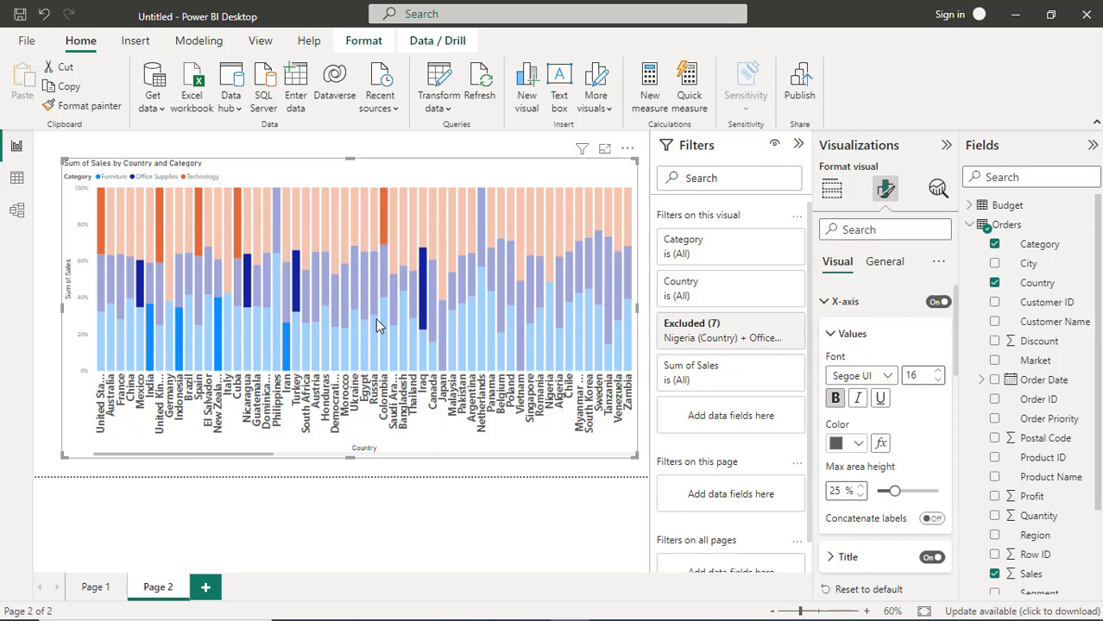
{"action": "left_click", "coordinate": [375, 323], "text": "ctrl"}
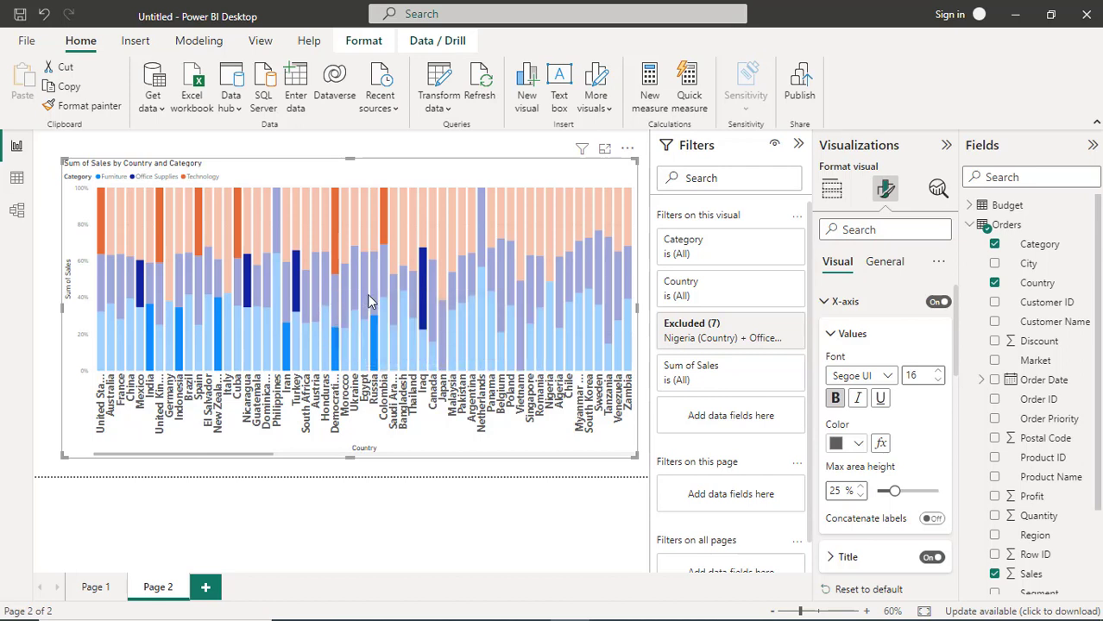
{"action": "left_click", "coordinate": [474, 330], "text": "ctrl"}
{"action": "left_click", "coordinate": [483, 343], "text": "ctrl"}
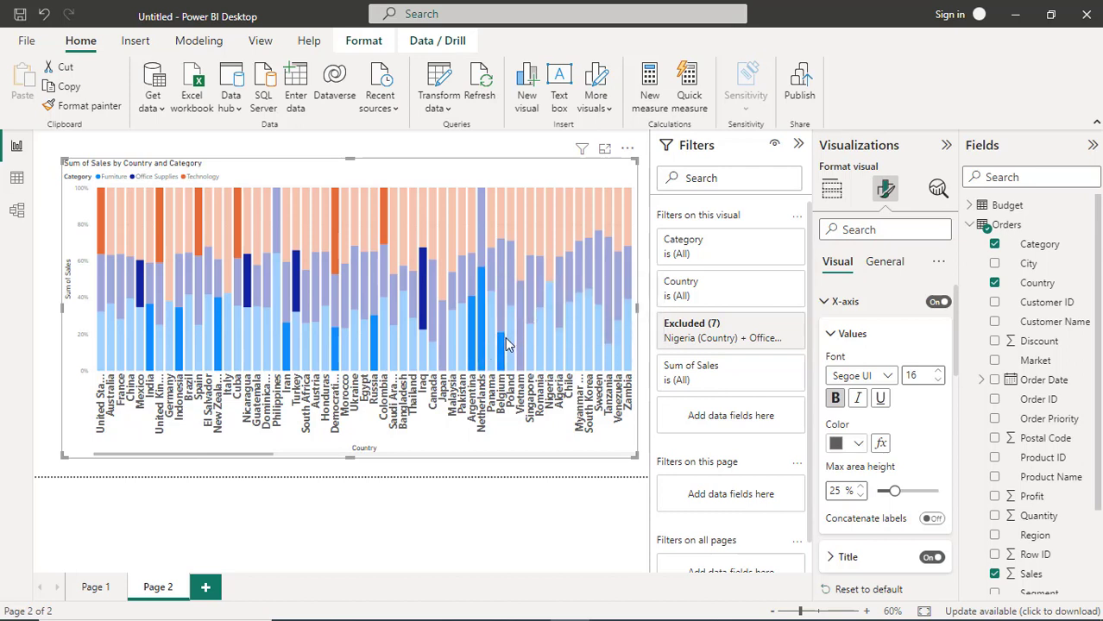
{"action": "left_click", "coordinate": [501, 259], "text": "ctrl"}
{"action": "left_click", "coordinate": [543, 245], "text": "ctrl"}
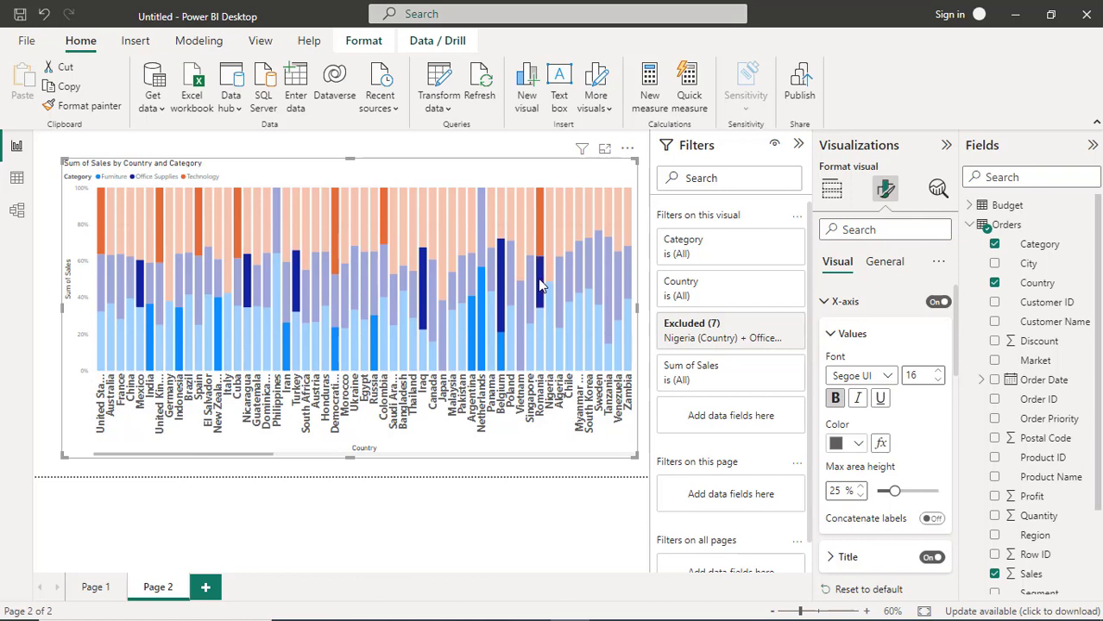
{"action": "left_click", "coordinate": [539, 277], "text": "ctrl"}
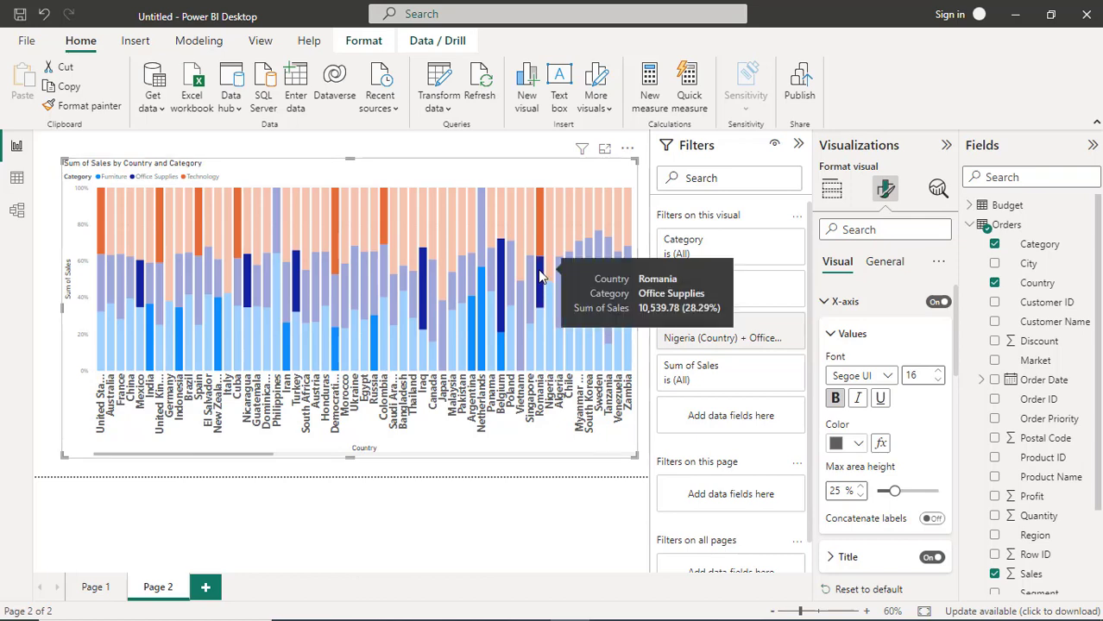
{"action": "right_click", "coordinate": [540, 276]}
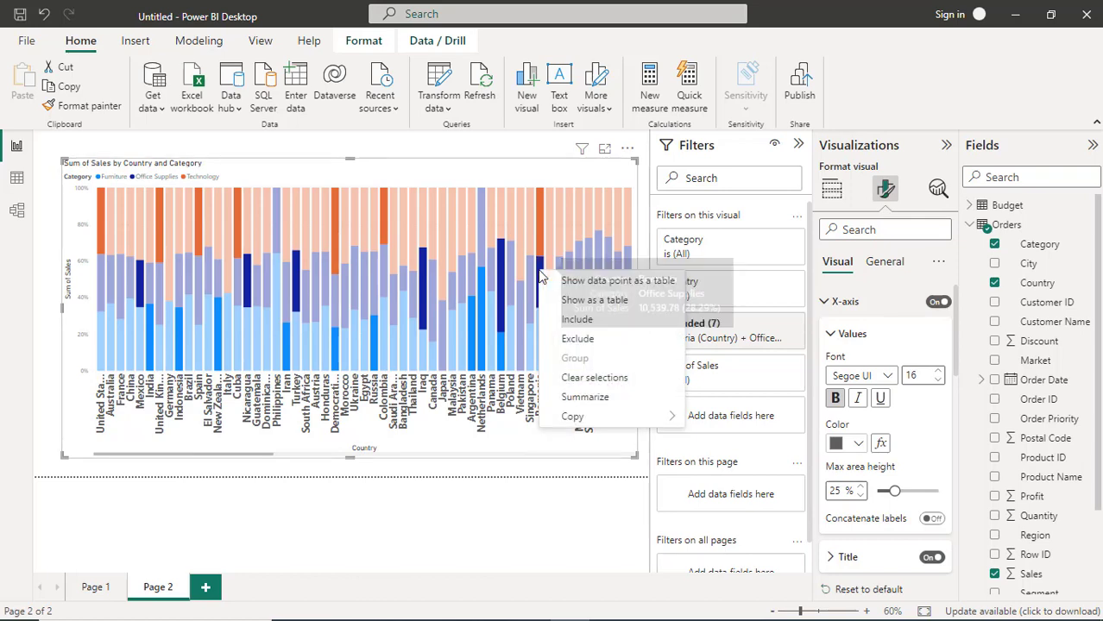
{"action": "left_click", "coordinate": [576, 320]}
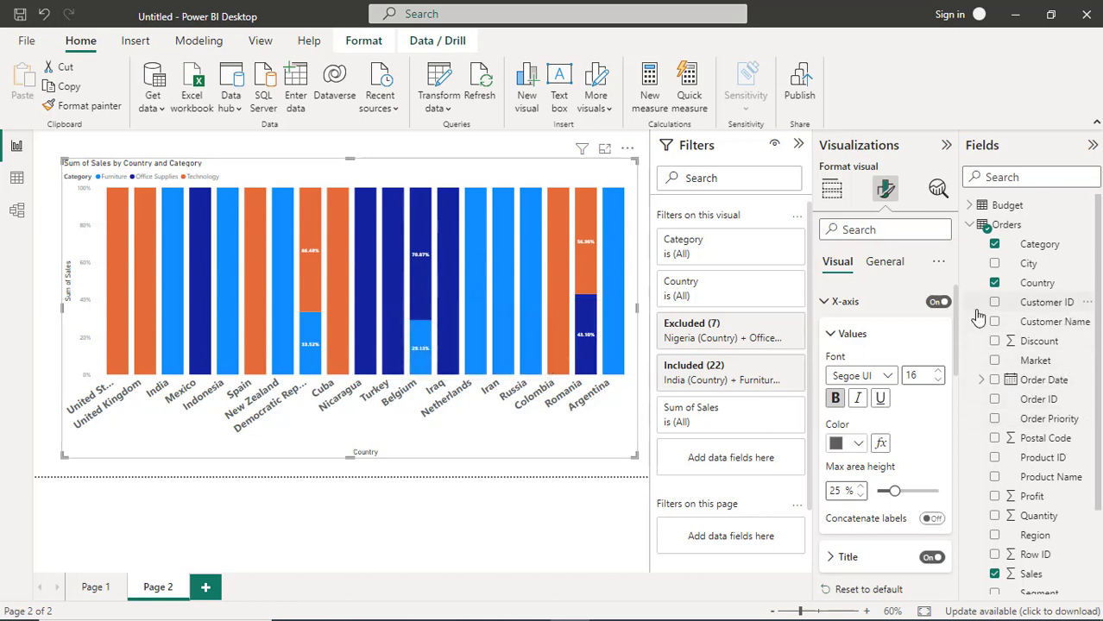
- Return to the chart's field settings, collapse the Orders table, and show the list of common data sources
{"action": "left_click", "coordinate": [831, 192]}
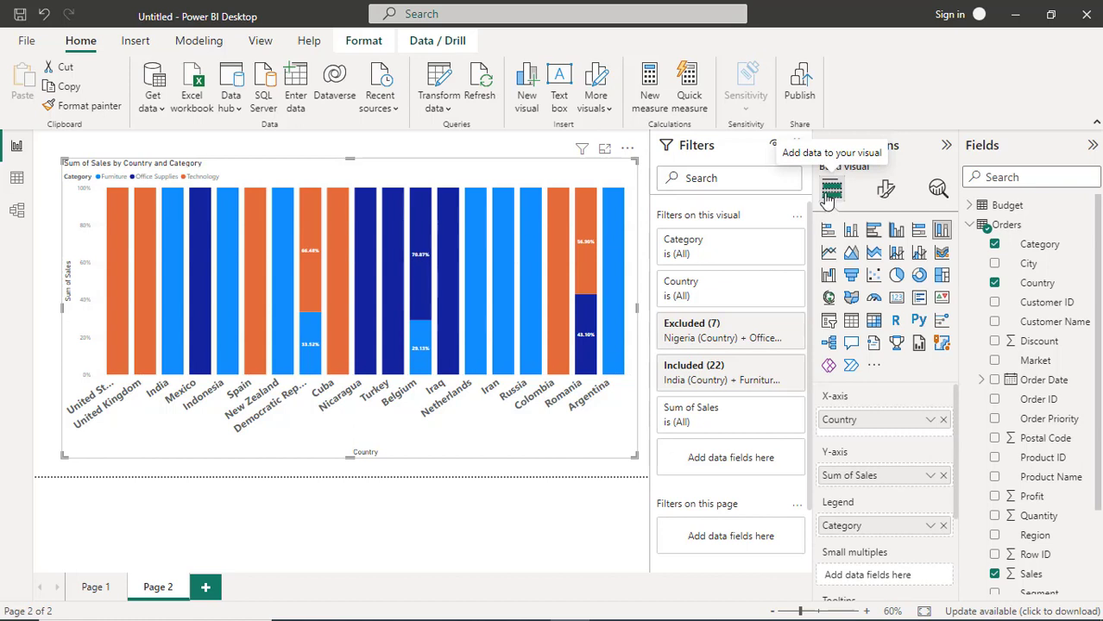
{"action": "left_click", "coordinate": [976, 226]}
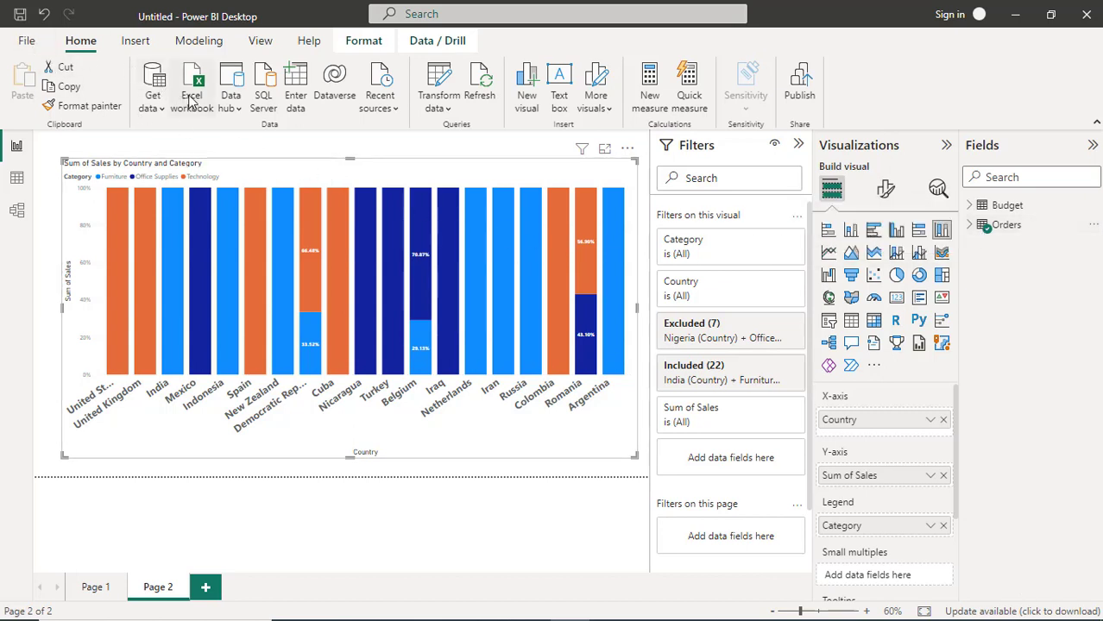
{"action": "left_click", "coordinate": [153, 106]}
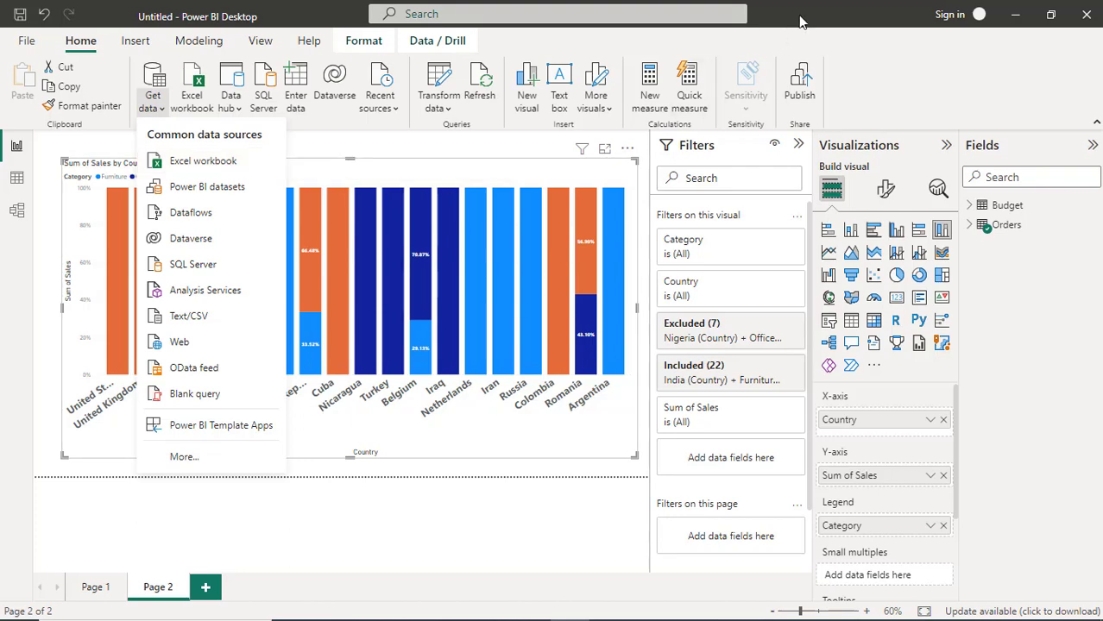
- Switch to File Explorer and open the Power_BI_8_am folder inside Recording_Videos on Local Disk (D:)
{"action": "key", "text": "super+e"}
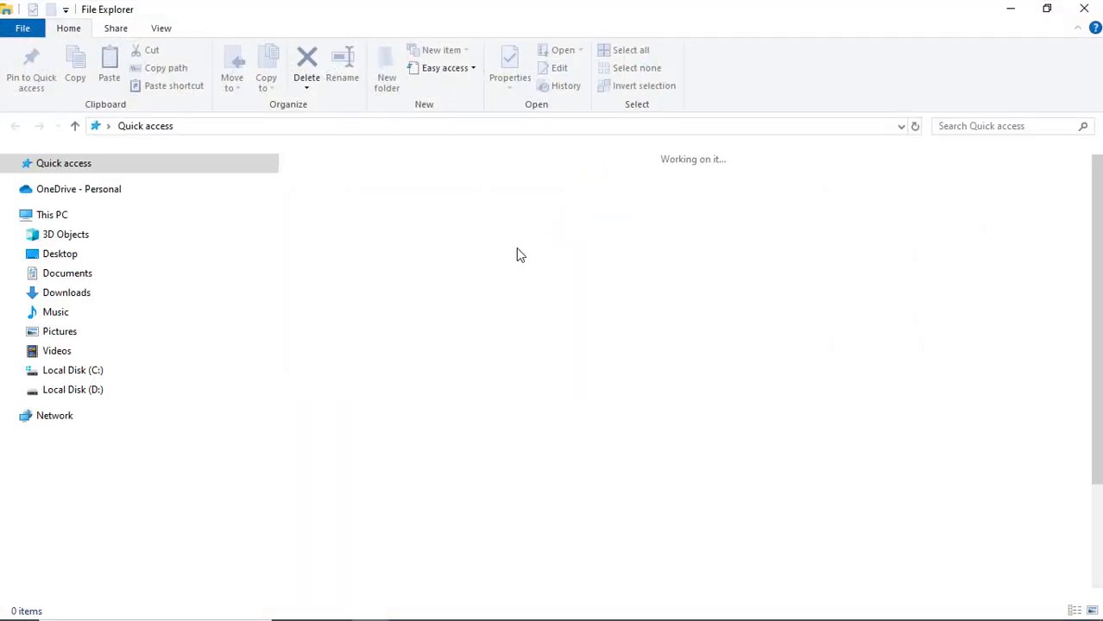
{"action": "left_click", "coordinate": [87, 393]}
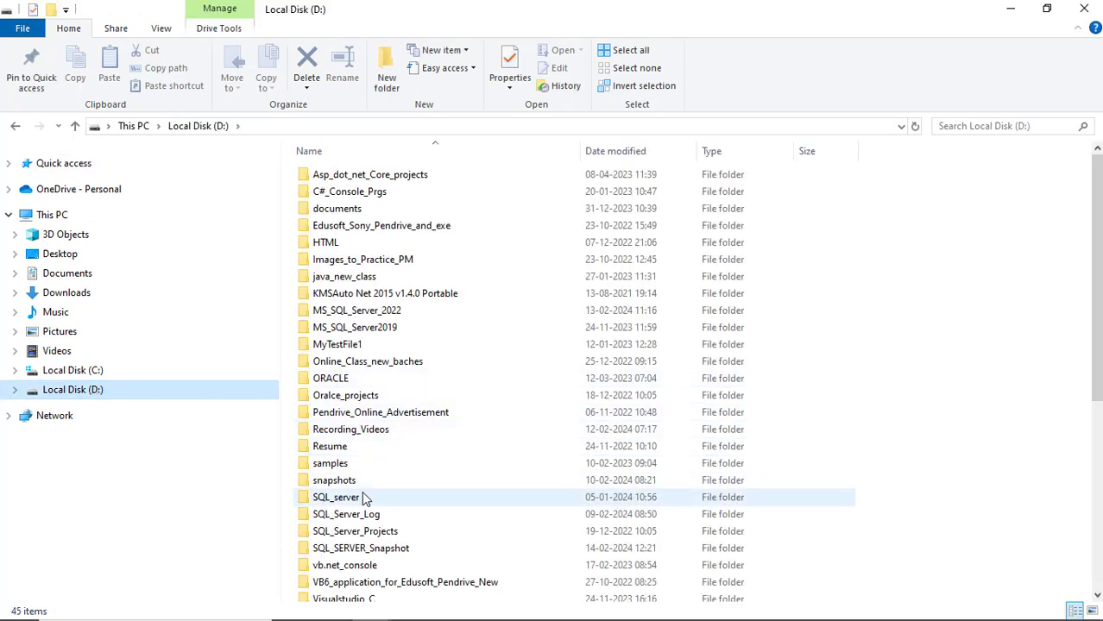
{"action": "scroll", "coordinate": [364, 494], "scroll_direction": "down", "scroll_amount": 5}
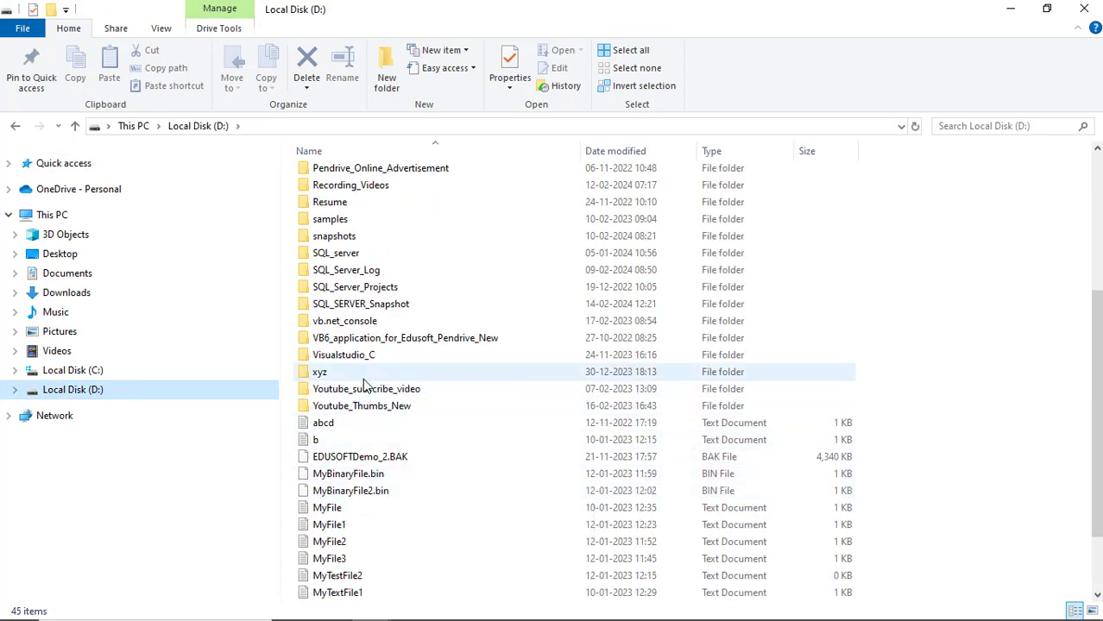
{"action": "scroll", "coordinate": [364, 386], "scroll_direction": "up", "scroll_amount": 1}
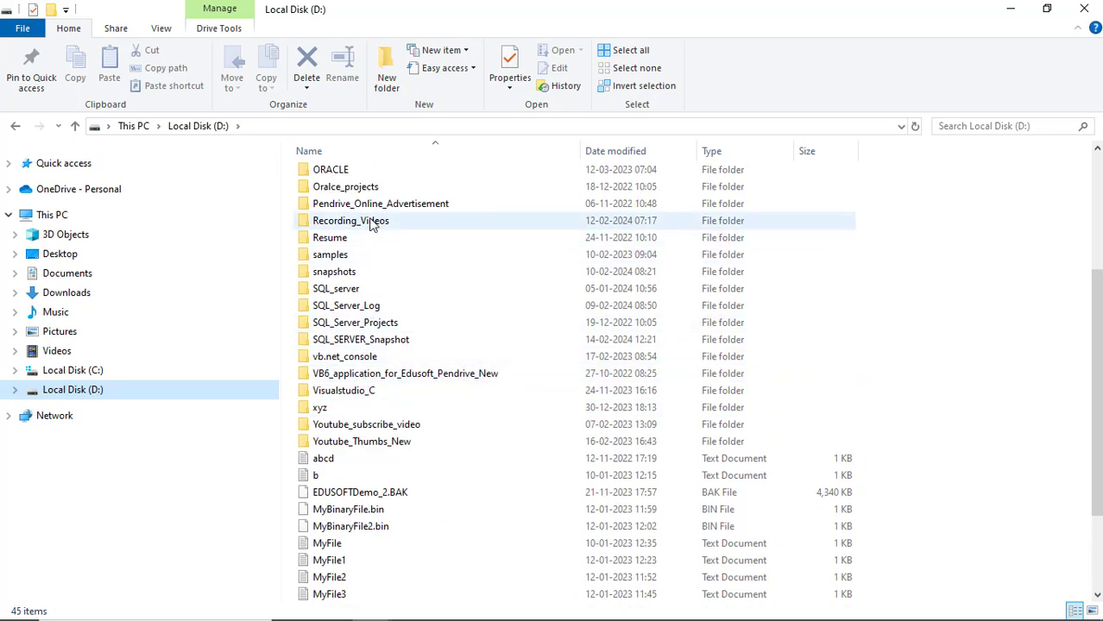
{"action": "double_click", "coordinate": [371, 219]}
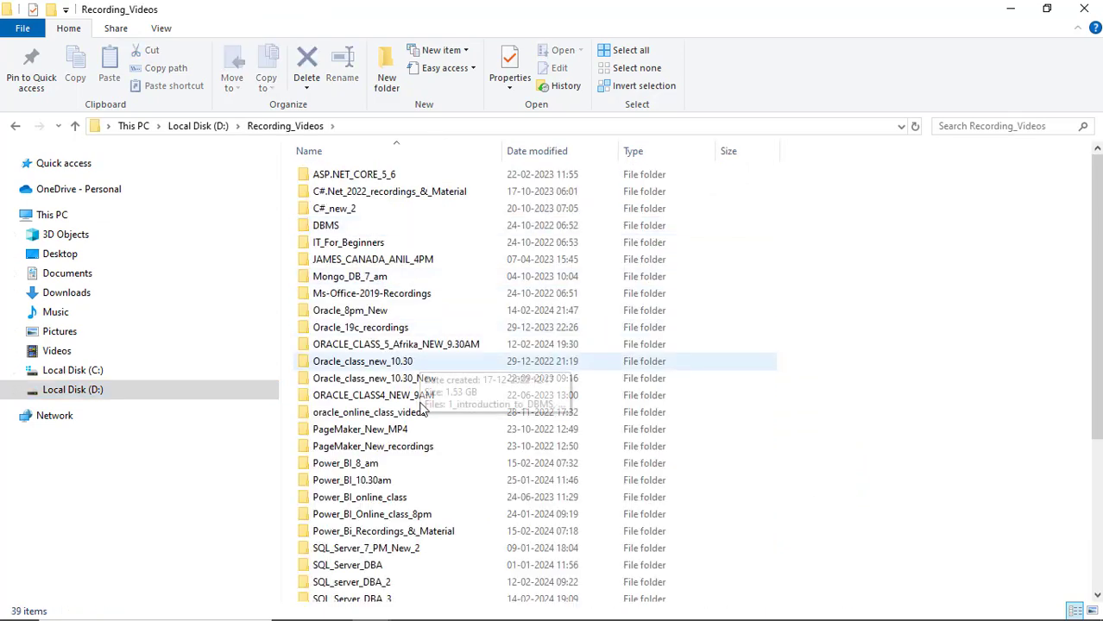
{"action": "scroll", "coordinate": [396, 510], "scroll_direction": "down", "scroll_amount": 5}
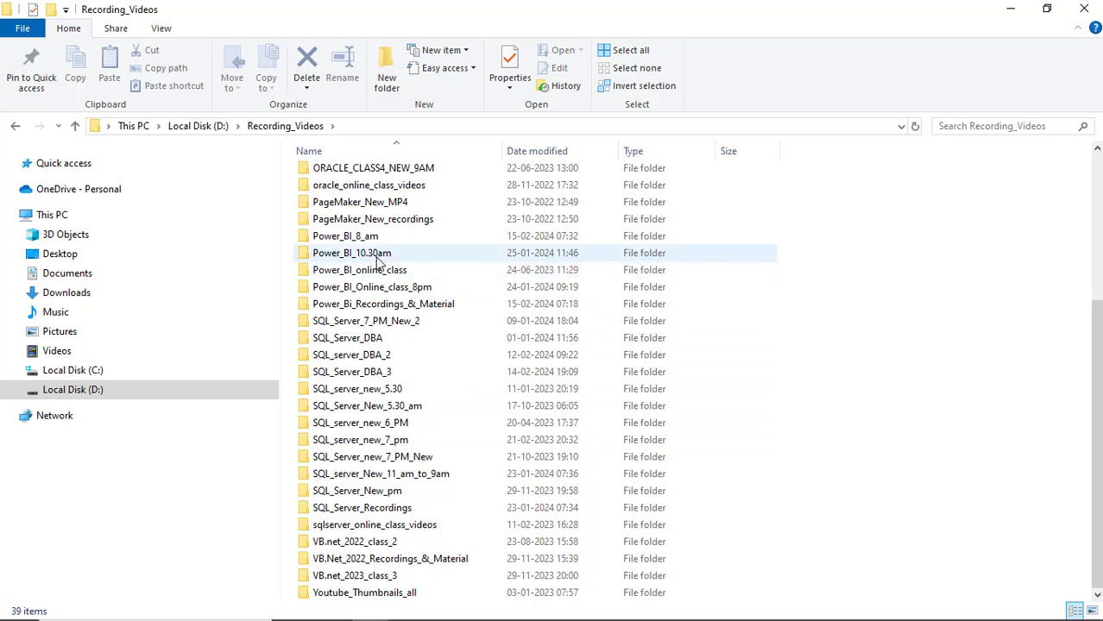
{"action": "double_click", "coordinate": [361, 236]}
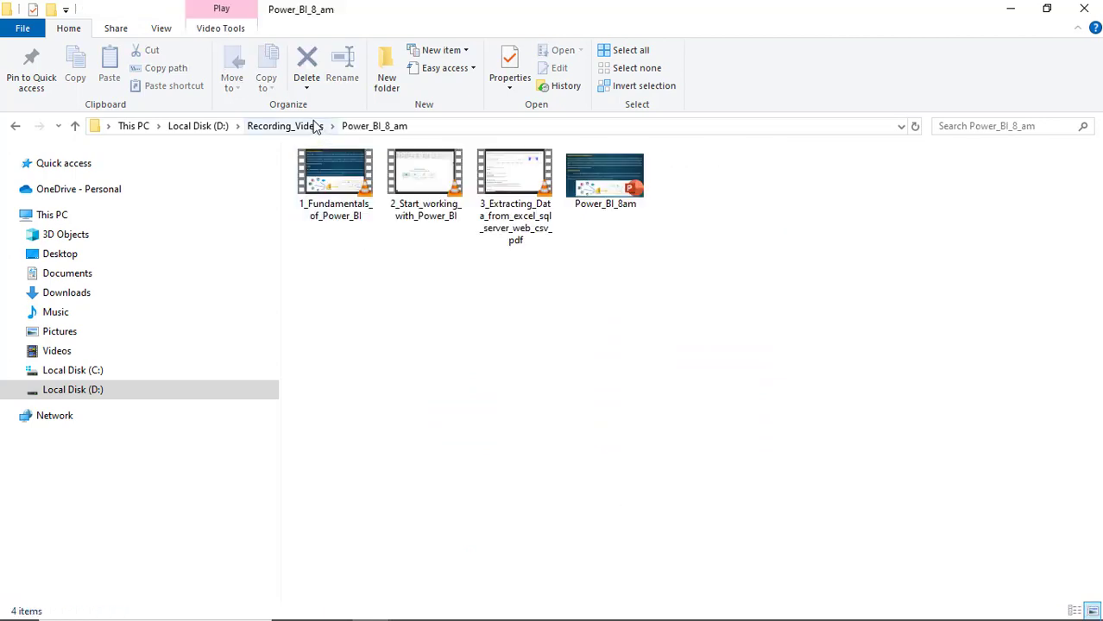
- Open the AdventureWorks Sales workbook from the Data_sets folder inside Recording_Videos > Power_Bi_Recordings_&_Material
{"action": "left_click", "coordinate": [284, 126]}
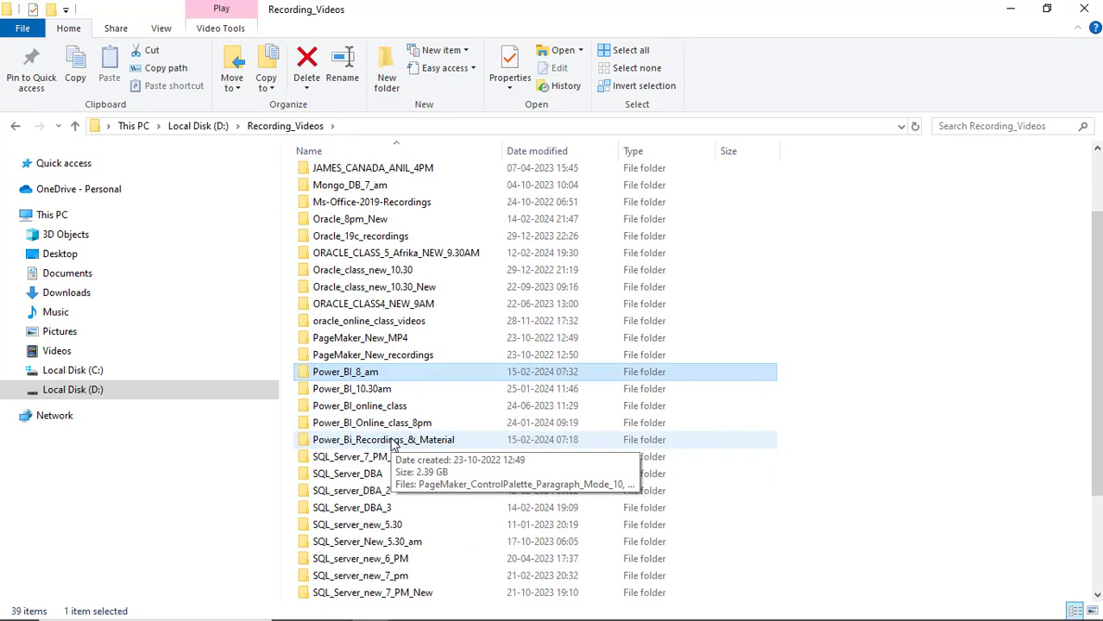
{"action": "scroll", "coordinate": [392, 443], "scroll_direction": "down", "scroll_amount": 3}
{"action": "scroll", "coordinate": [392, 443], "scroll_direction": "up", "scroll_amount": 1}
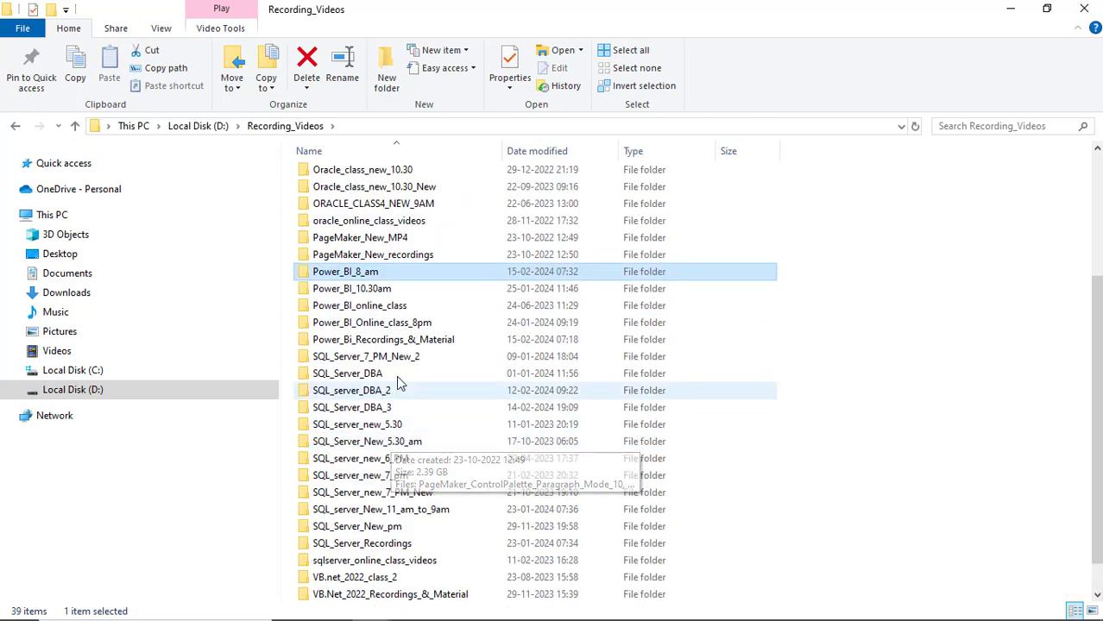
{"action": "double_click", "coordinate": [414, 352]}
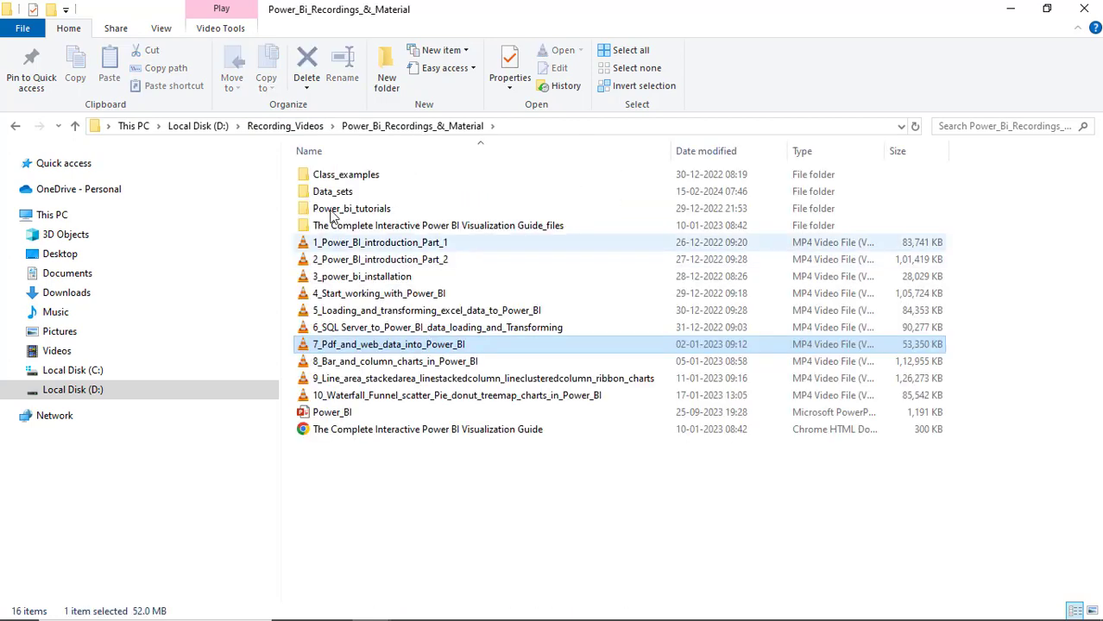
{"action": "left_click", "coordinate": [337, 196]}
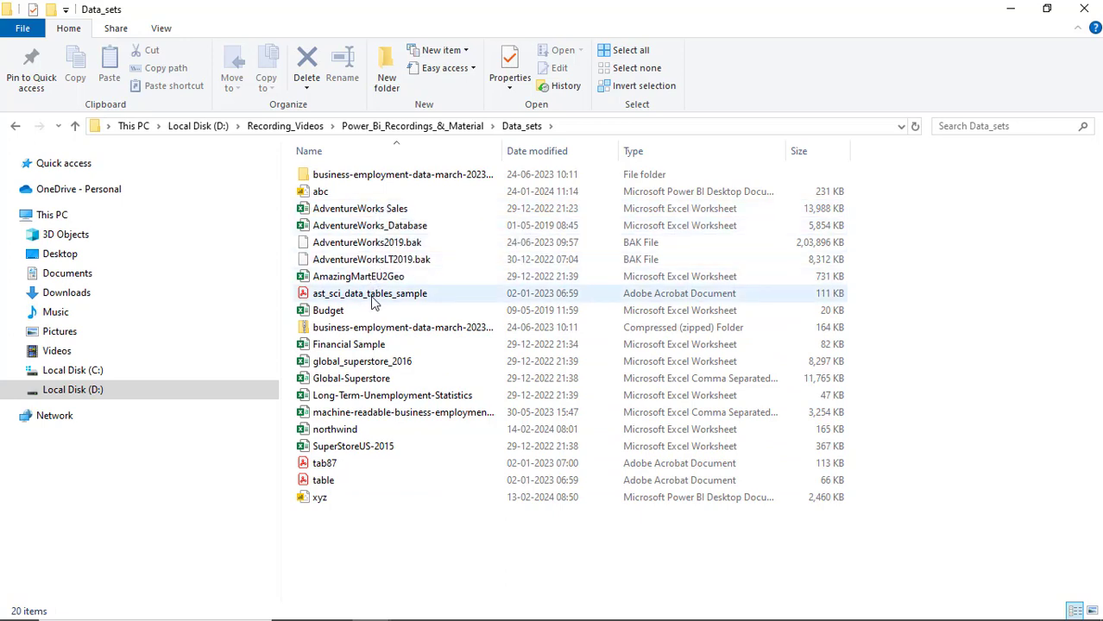
{"action": "left_click", "coordinate": [386, 210]}
{"action": "double_click", "coordinate": [386, 210]}
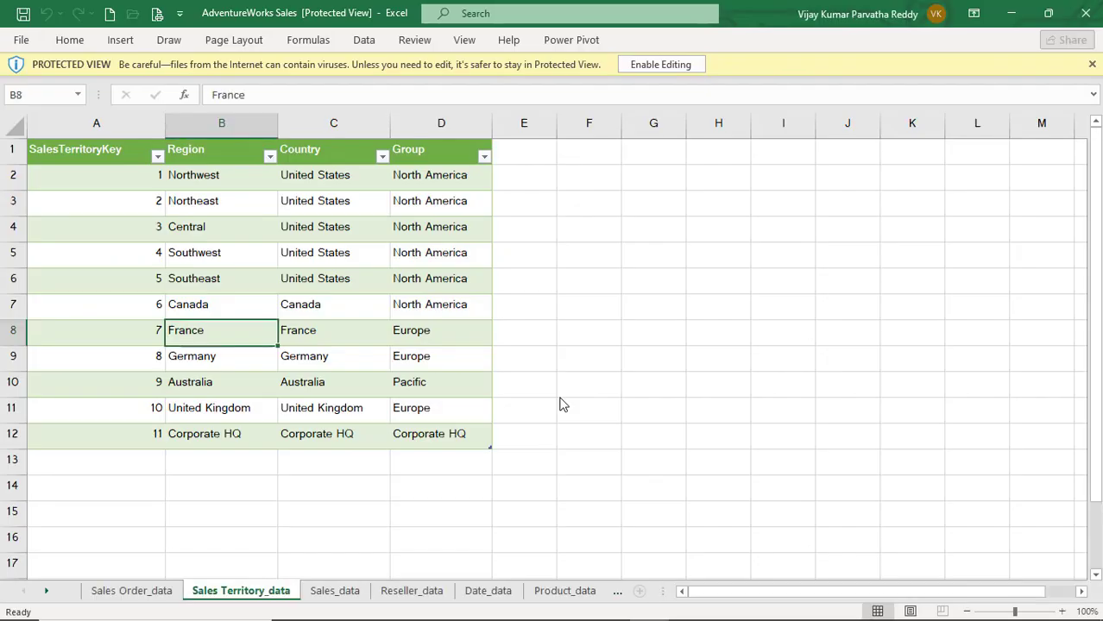
- Review the columns of the Sales Order_data, Sales Territory_data and Sales_data sheets
{"action": "left_click", "coordinate": [155, 595]}
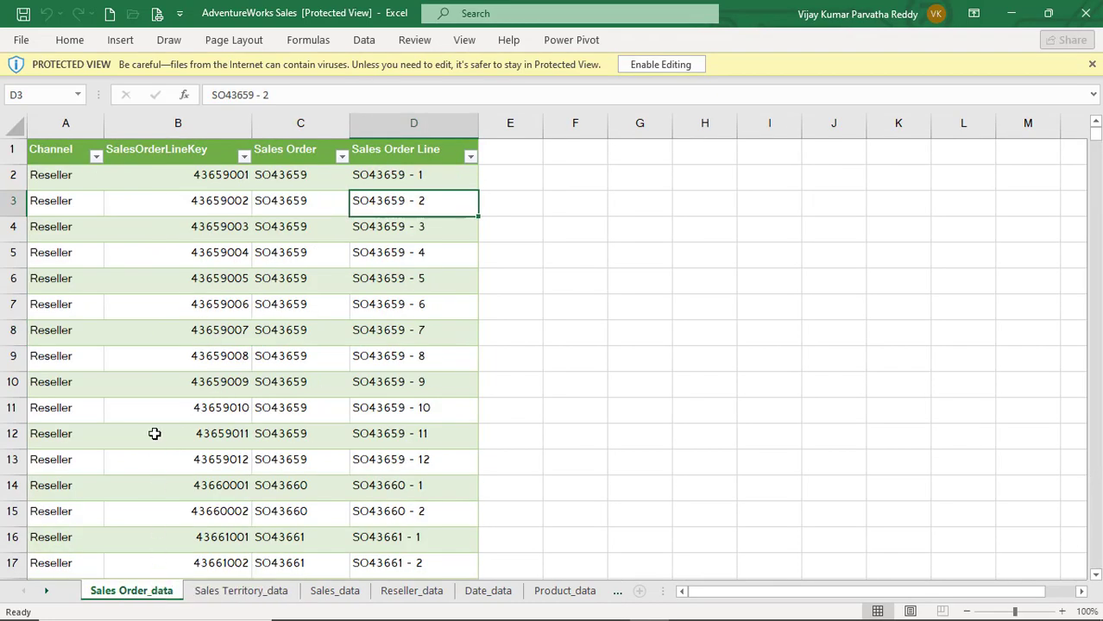
{"action": "left_click", "coordinate": [239, 594]}
{"action": "left_click", "coordinate": [324, 594]}
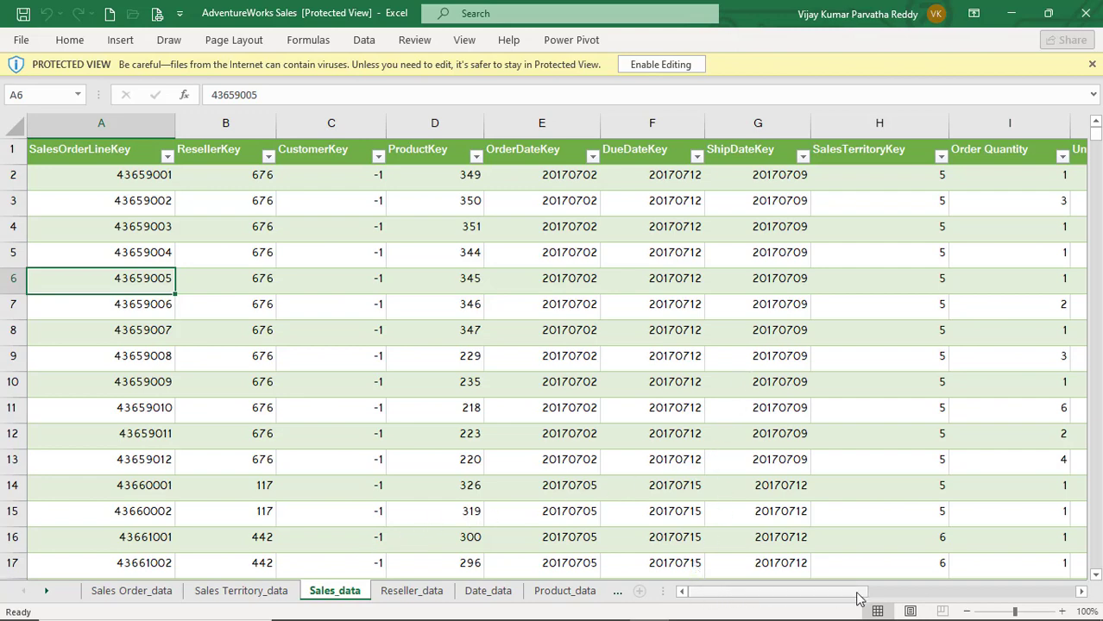
{"action": "left_click_drag", "start_coordinate": [863, 598], "coordinate": [838, 611]}
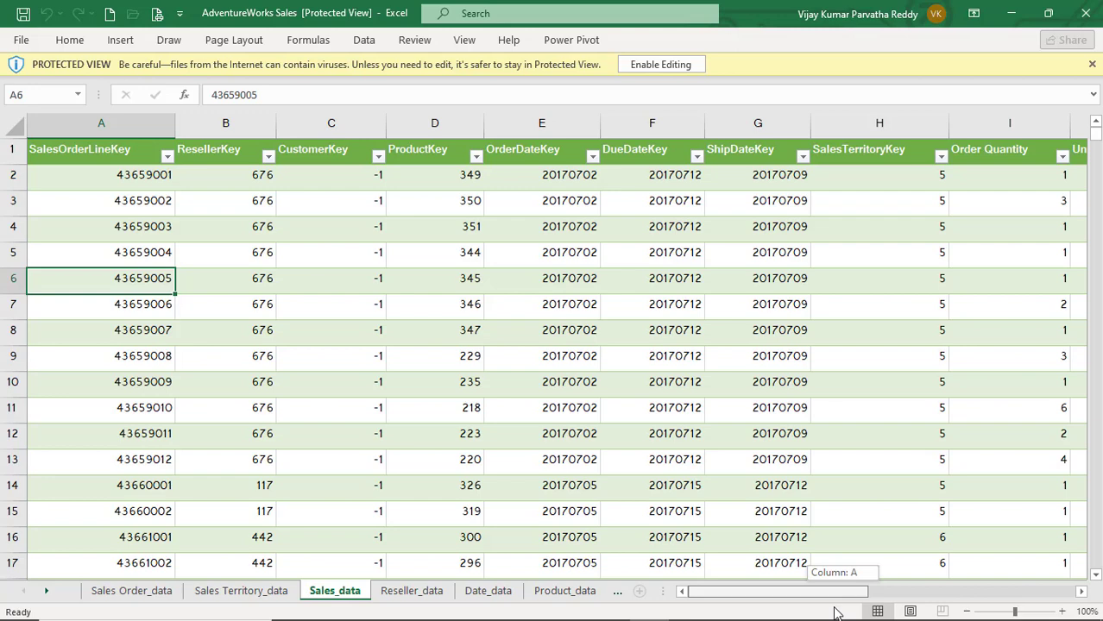
{"action": "left_click_drag", "start_coordinate": [833, 612], "coordinate": [834, 612]}
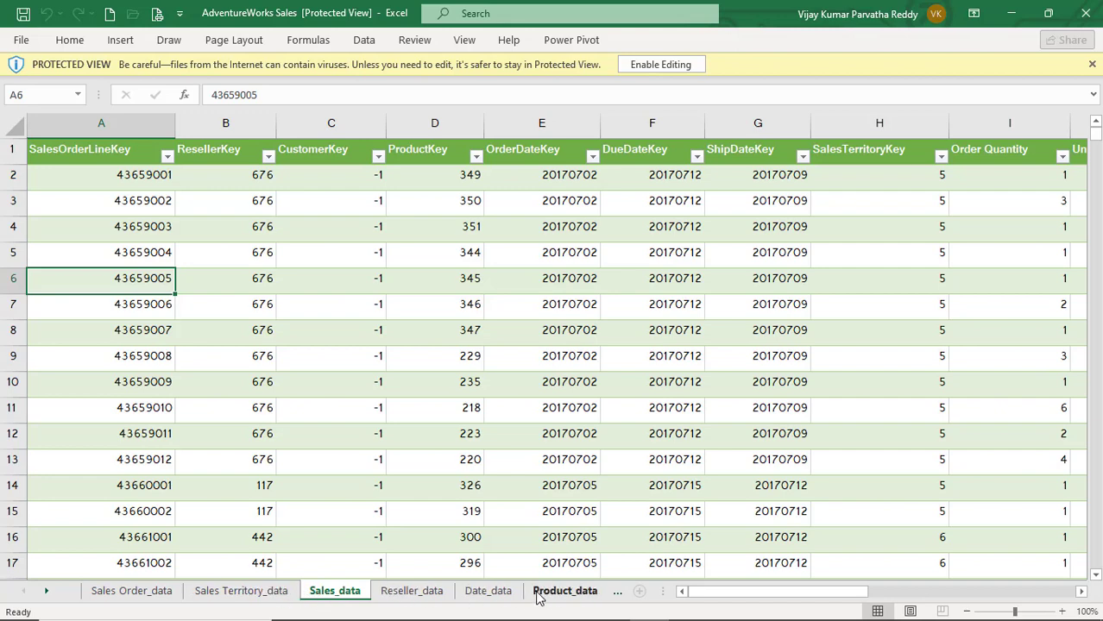
- Examine the Product_data sheet, comparing the Sport-100 model entries with their Subcategory and Category columns
{"action": "left_click", "coordinate": [563, 591]}
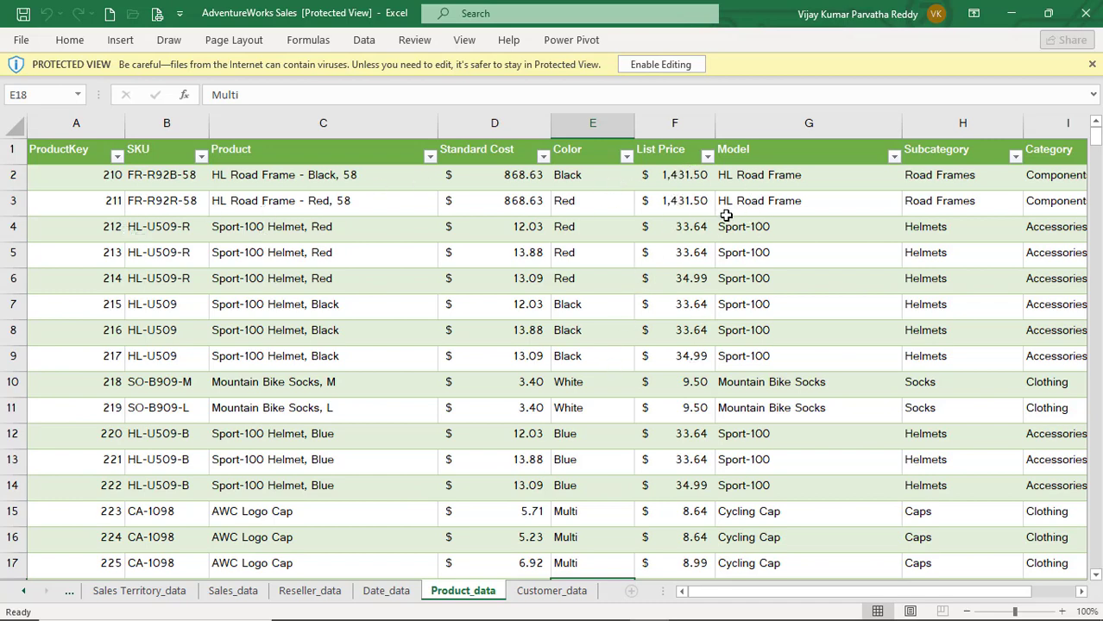
{"action": "left_click", "coordinate": [770, 228]}
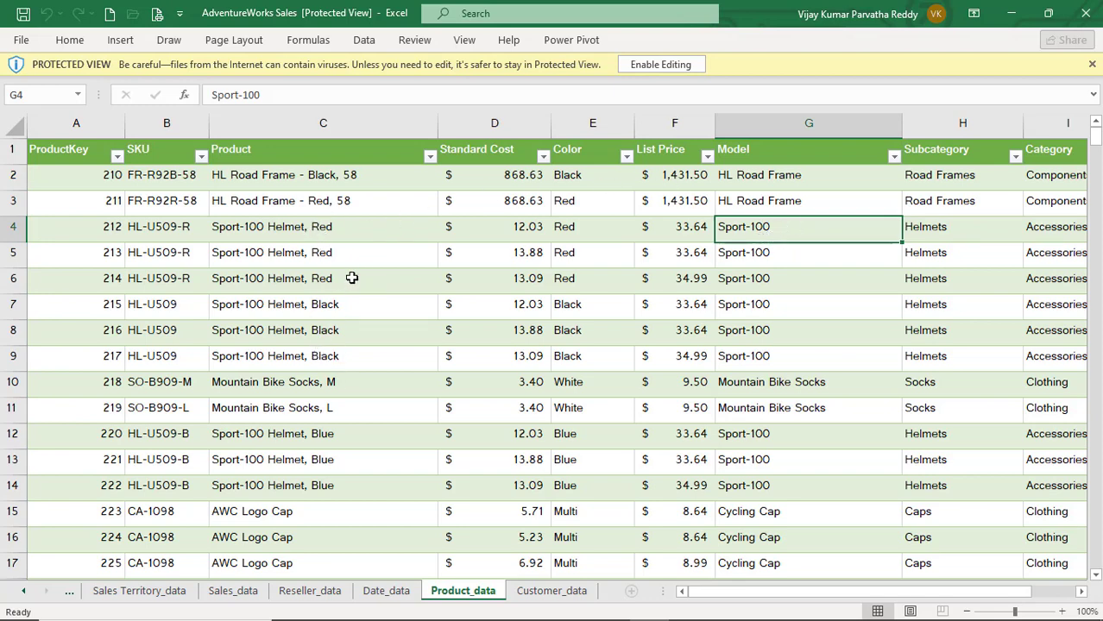
{"action": "left_click", "coordinate": [759, 259]}
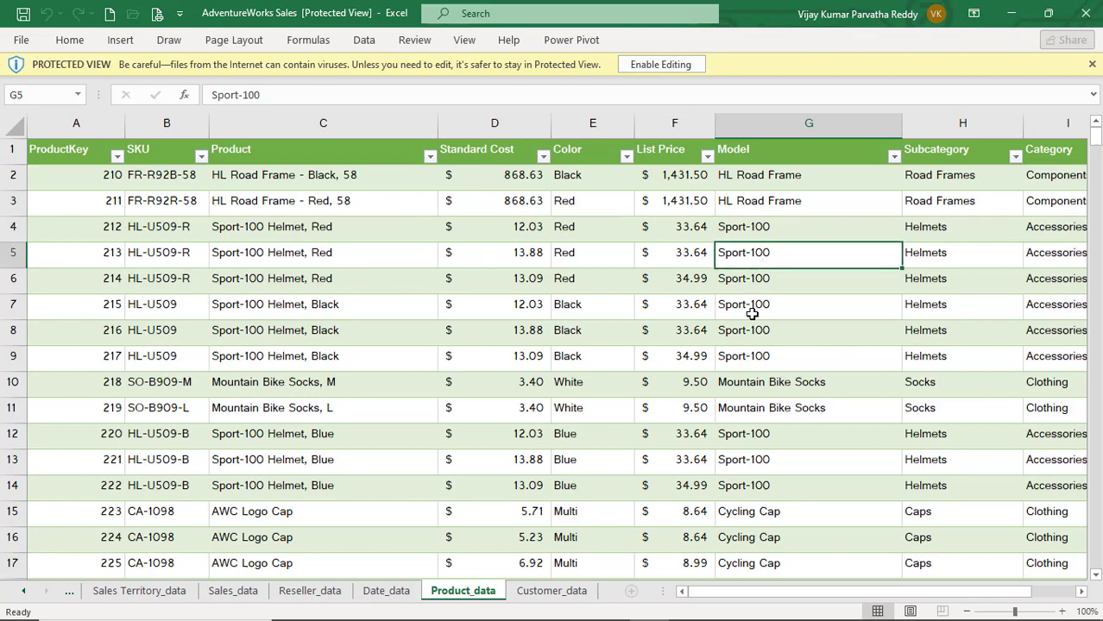
{"action": "left_click", "coordinate": [755, 438]}
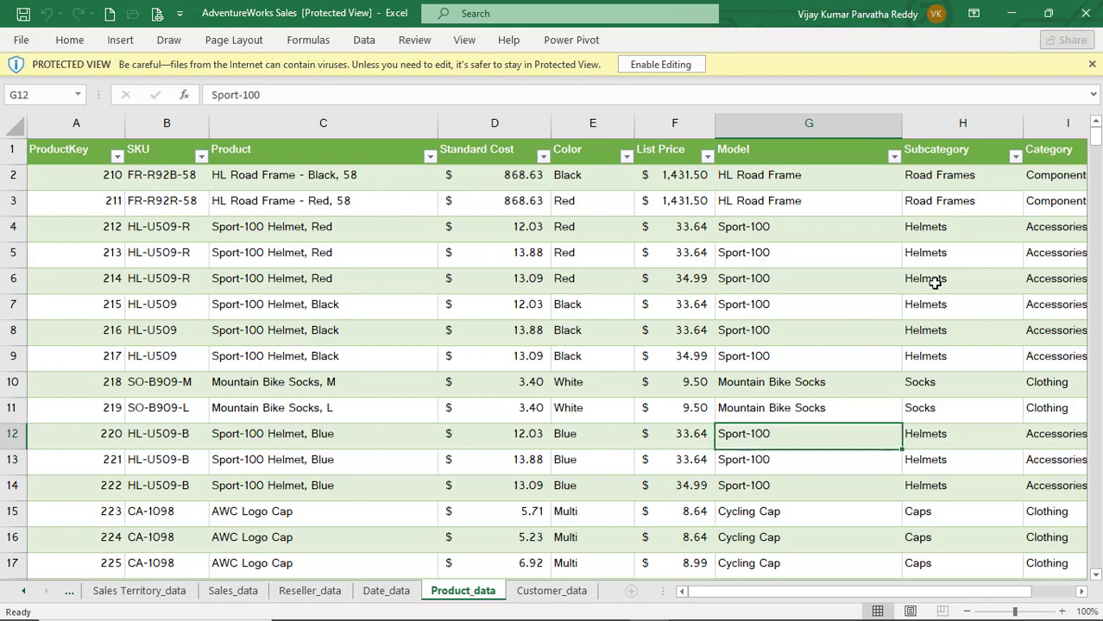
{"action": "left_click", "coordinate": [946, 236]}
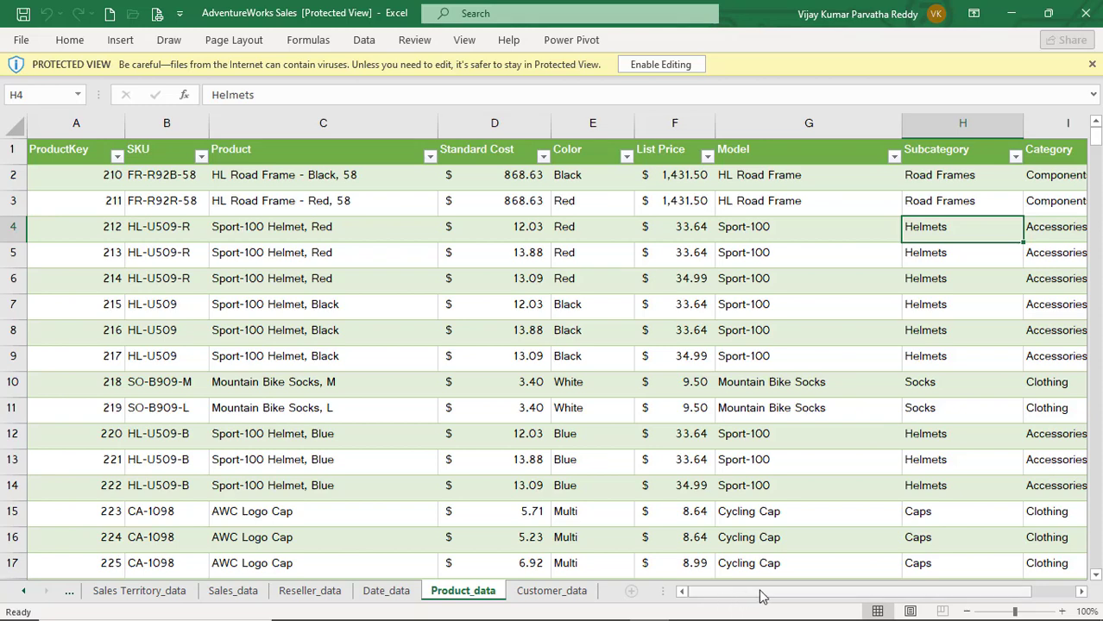
{"action": "left_click", "coordinate": [1082, 596]}
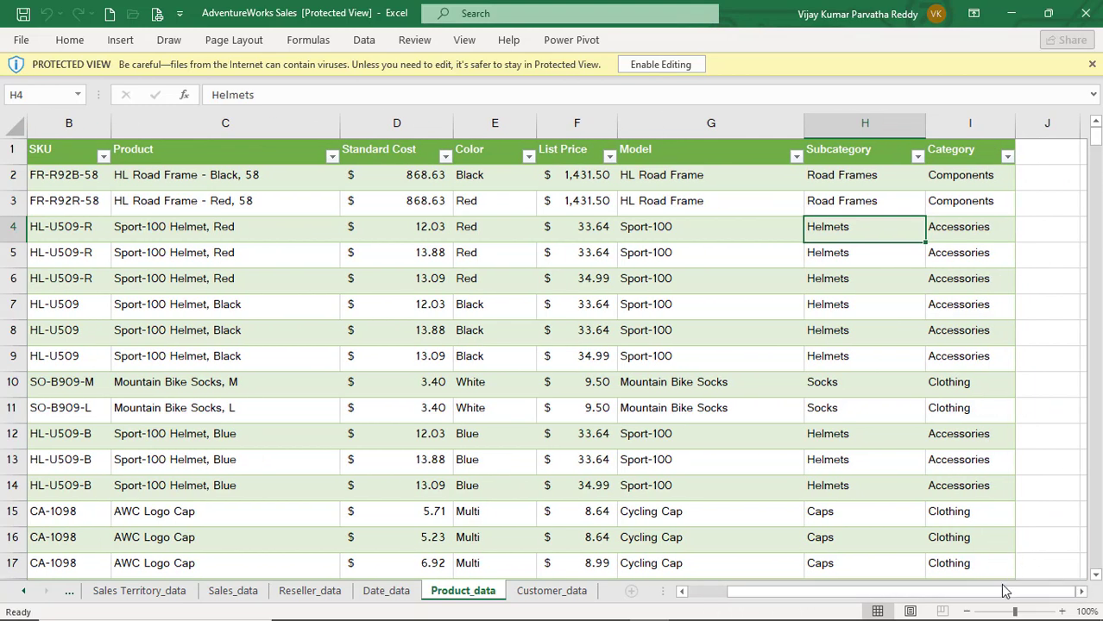
{"action": "left_click_drag", "start_coordinate": [1001, 597], "coordinate": [990, 601]}
{"action": "left_click_drag", "start_coordinate": [807, 597], "coordinate": [713, 595]}
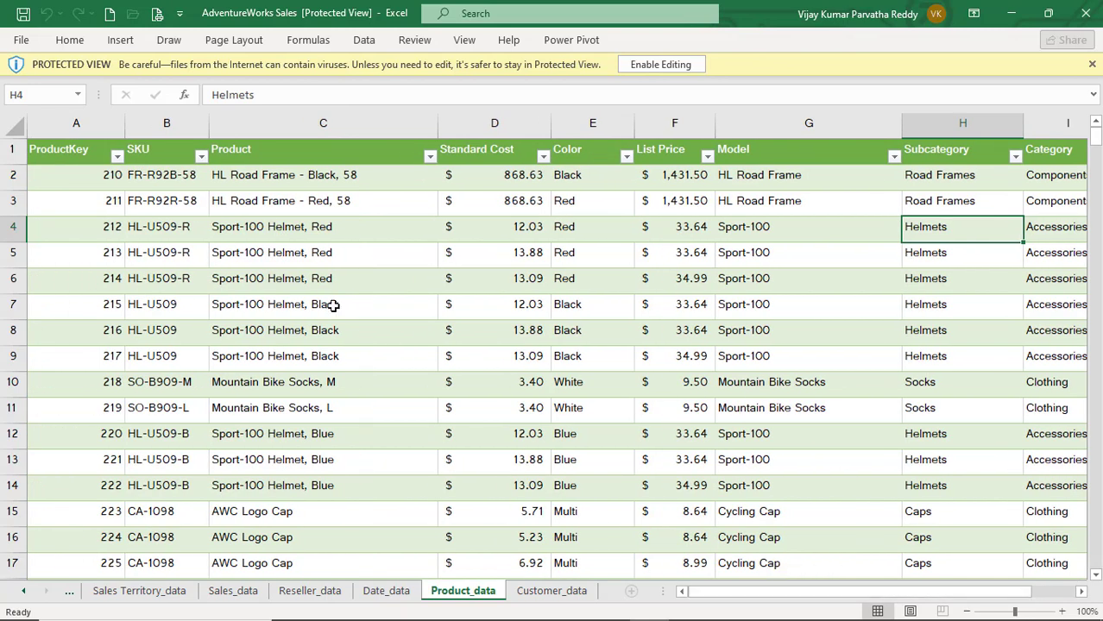